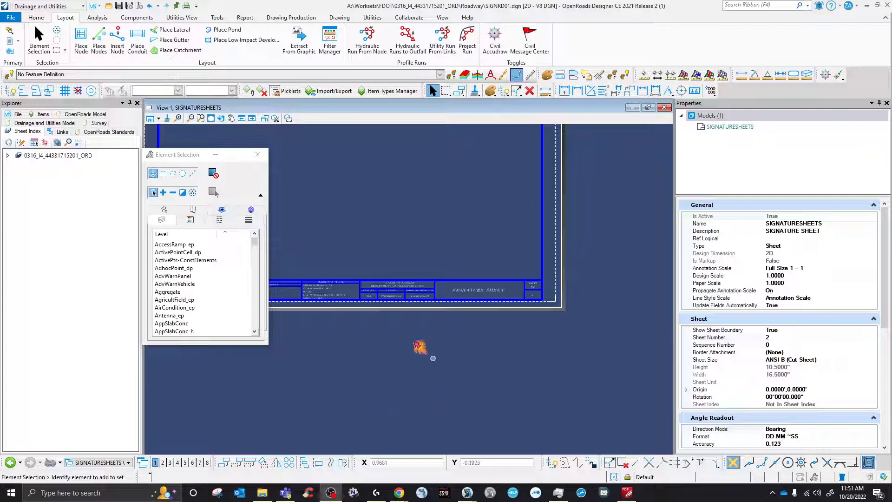
Switch the workflow to OpenRoads Modeling and bring up the FDOT tools.
{"action": "left_click_drag", "start_coordinate": [184, 160], "coordinate": [86, 177]}
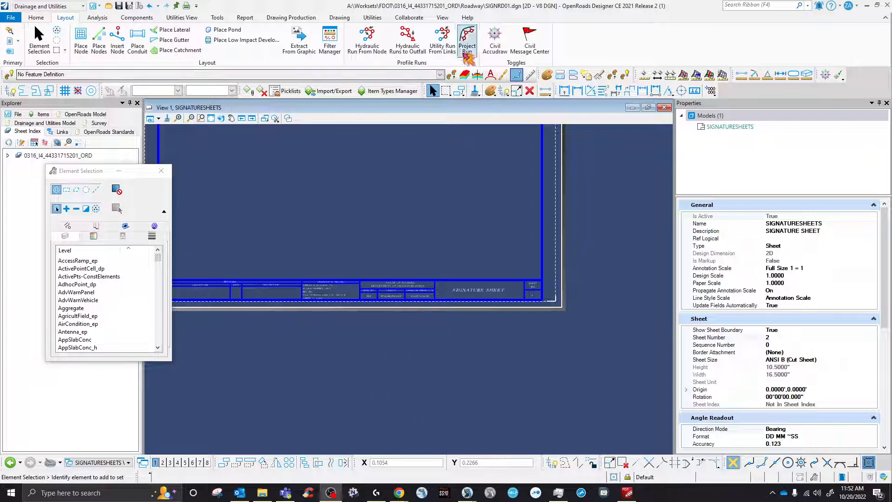
{"action": "left_click", "coordinate": [60, 6]}
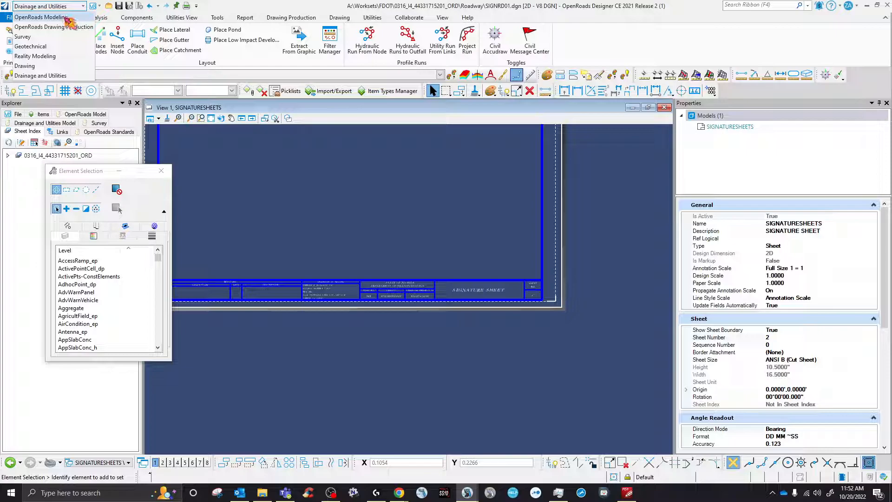
{"action": "left_click", "coordinate": [67, 19]}
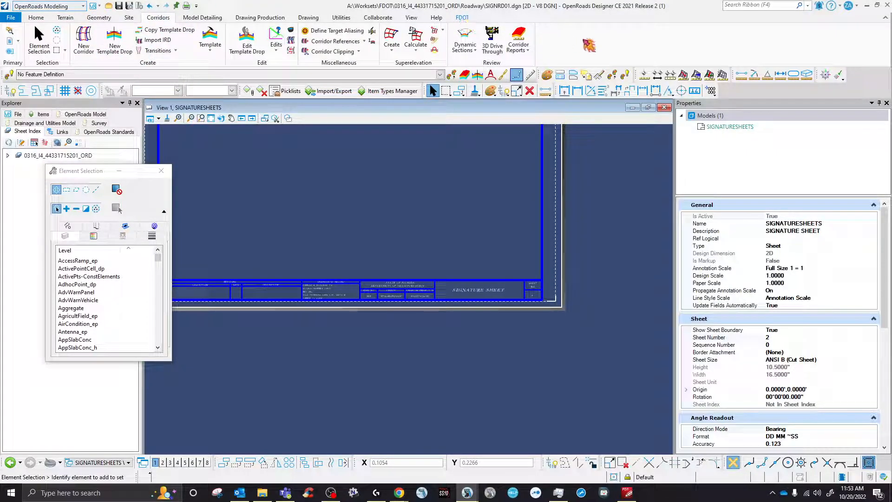
{"action": "left_click", "coordinate": [462, 17]}
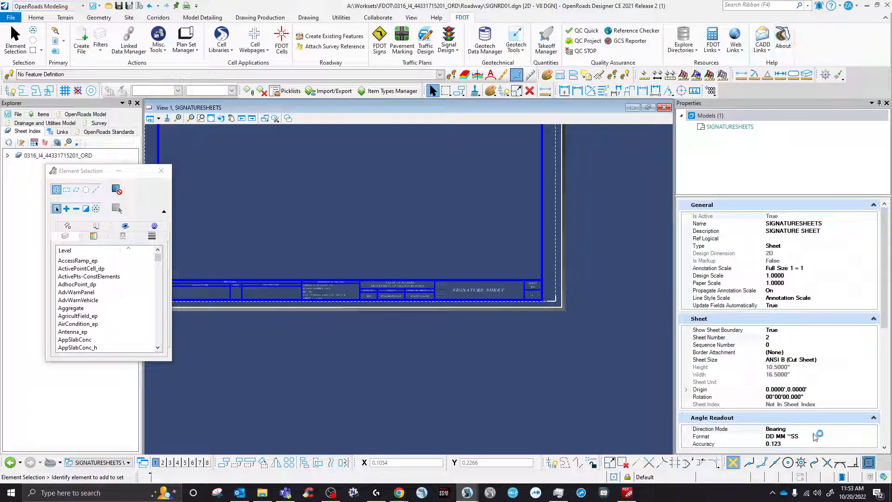
Check the installed FDOT, MicroStation and ORD versions in the FDOT version information and close it.
{"action": "left_click", "coordinate": [772, 493]}
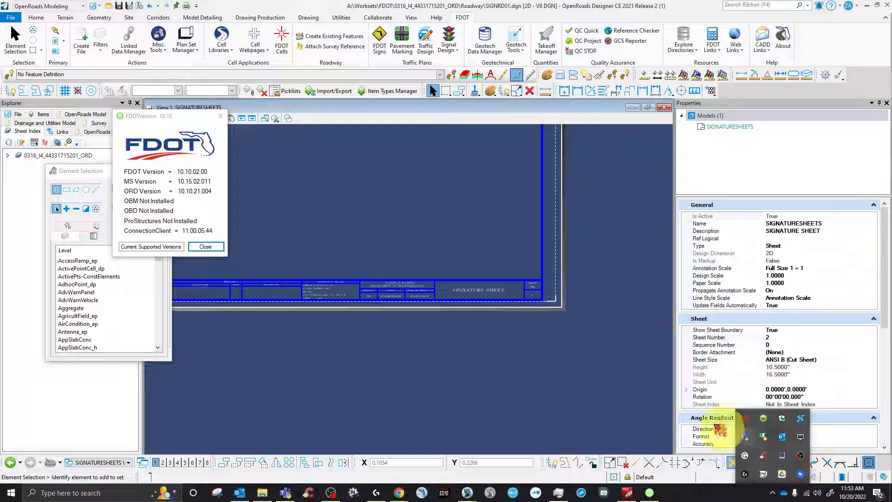
{"action": "left_click_drag", "start_coordinate": [145, 117], "coordinate": [367, 132]}
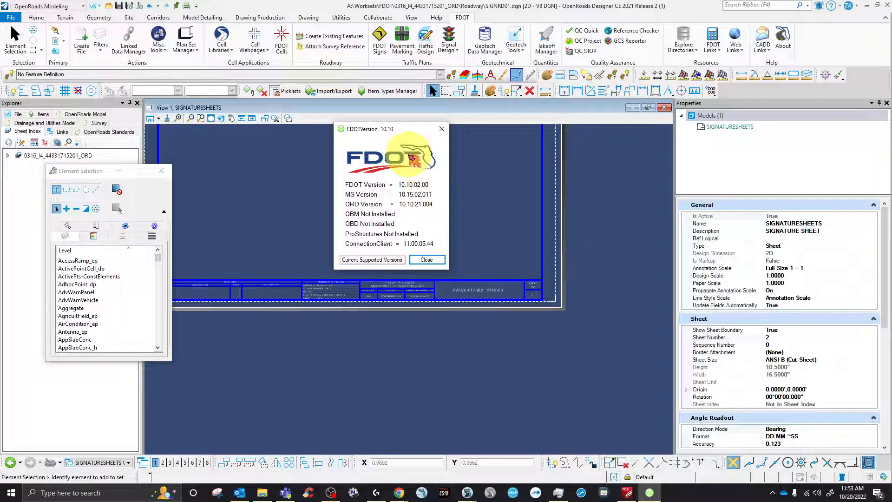
{"action": "left_click", "coordinate": [441, 130]}
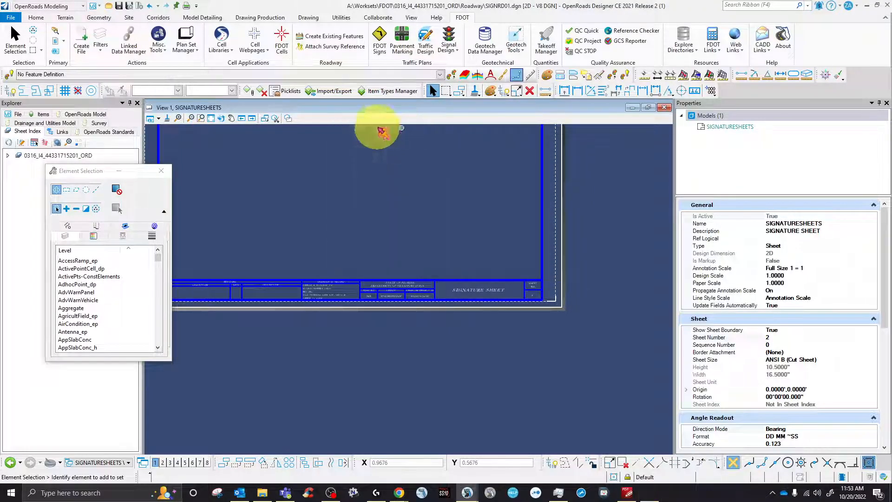
Switch to File Explorer and review the Professionals workbook in the project's eng_data folder, closing it when done.
{"action": "left_click", "coordinate": [192, 45]}
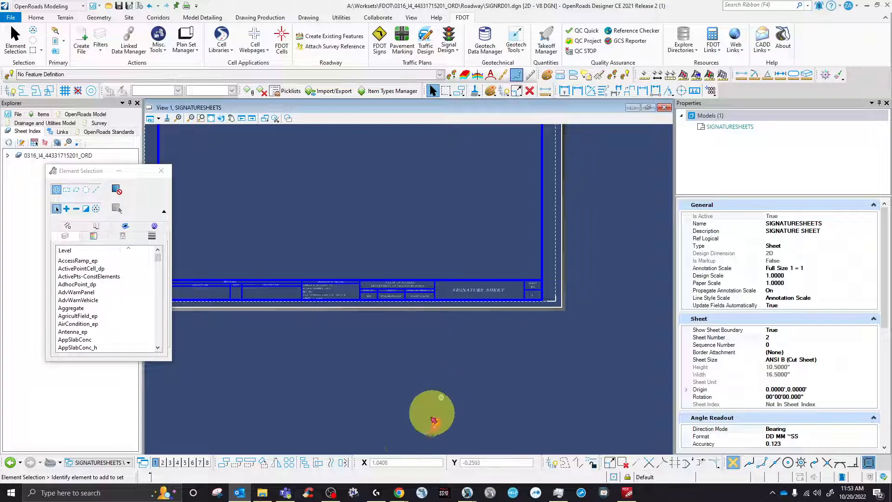
{"action": "left_click", "coordinate": [266, 493]}
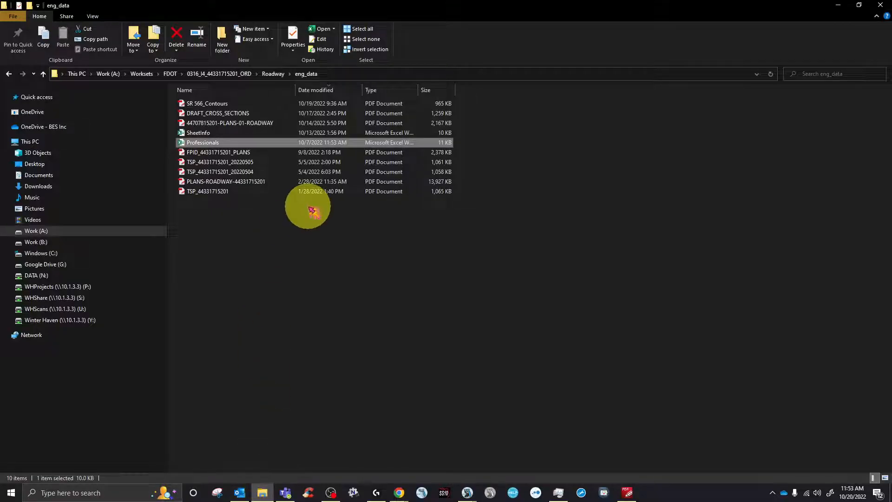
{"action": "left_click", "coordinate": [227, 144]}
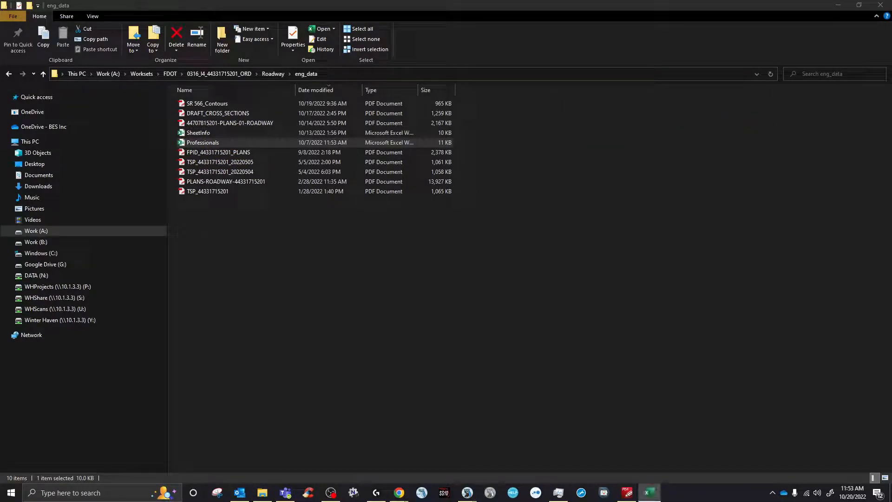
{"action": "left_click_drag", "start_coordinate": [891, 274], "coordinate": [499, 149]}
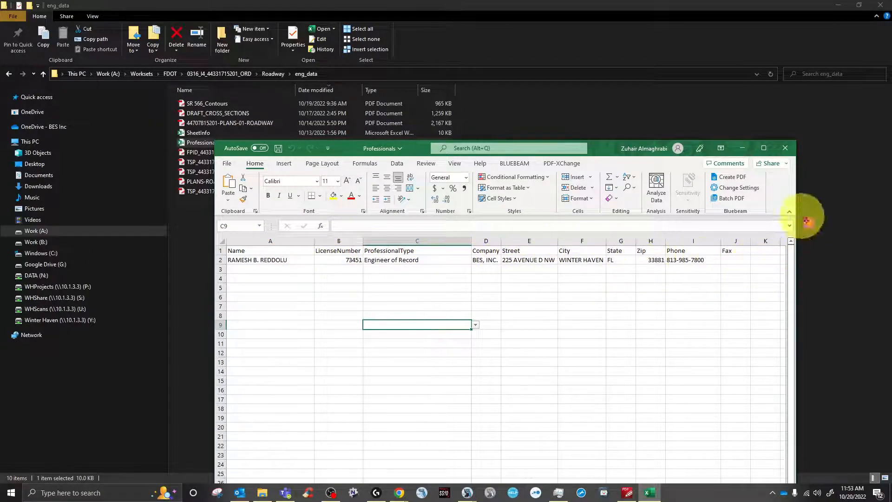
{"action": "left_click", "coordinate": [785, 147]}
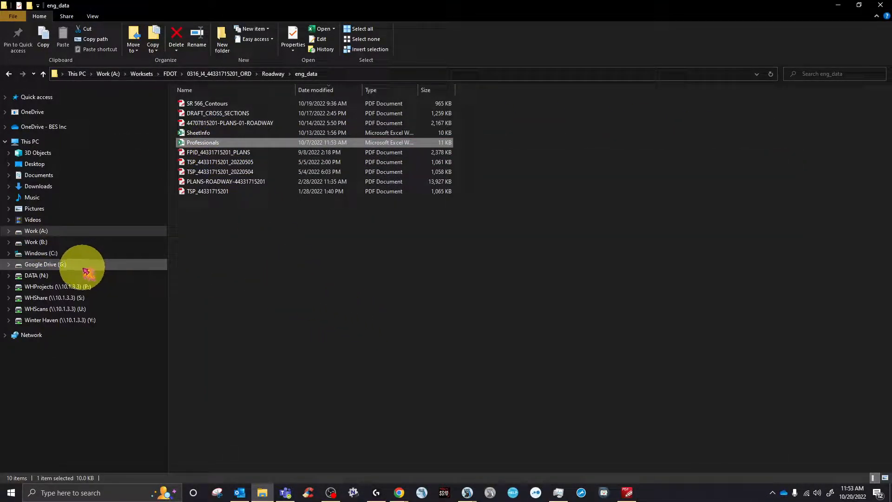
Go to the root of the Work (A:) drive in File Explorer.
{"action": "left_click", "coordinate": [63, 230]}
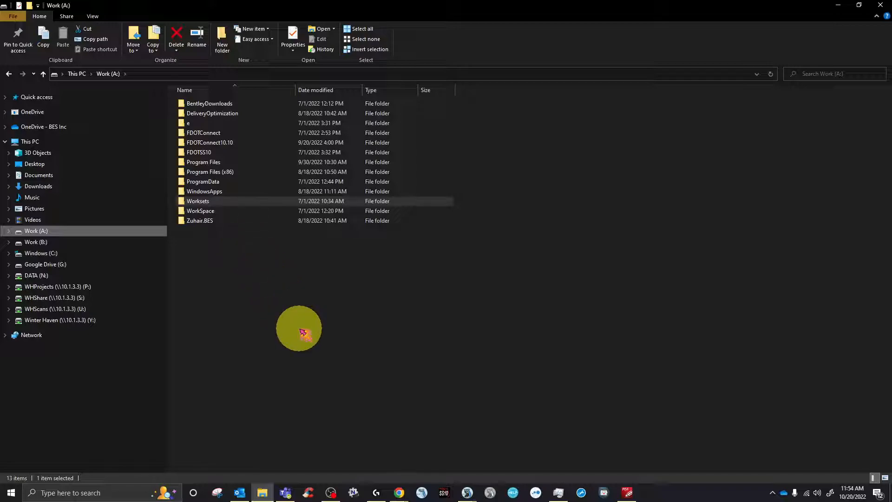
{"action": "double_click", "coordinate": [231, 214]}
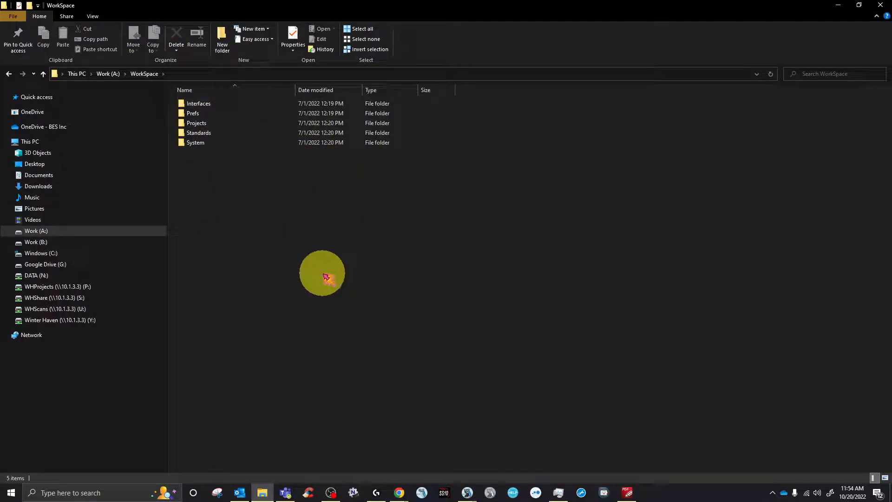
{"action": "left_click", "coordinate": [109, 75]}
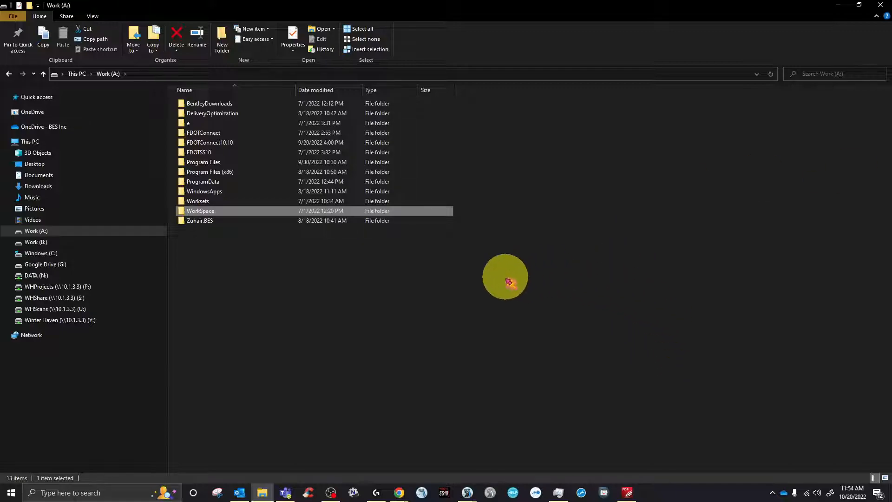
{"action": "left_click", "coordinate": [245, 299]}
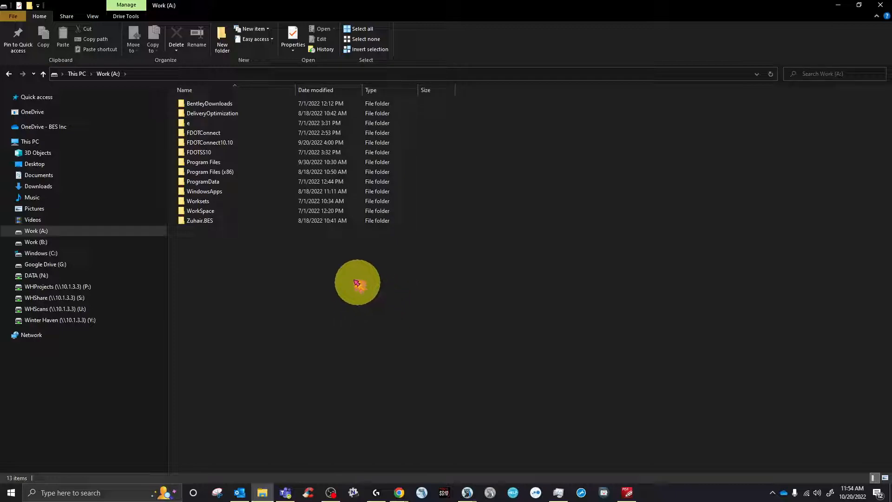
Browse to the FDOTConnect10.10\Workspaces\FDOT\Standards\Data folder.
{"action": "double_click", "coordinate": [234, 144]}
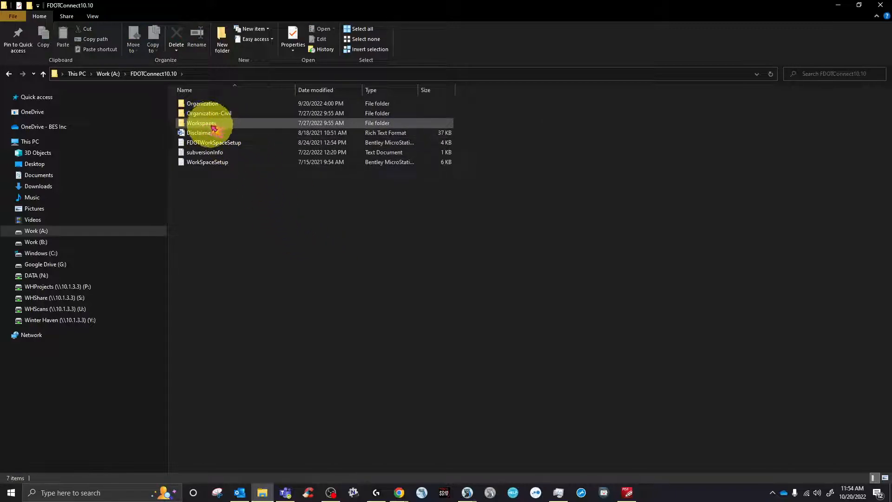
{"action": "double_click", "coordinate": [228, 125]}
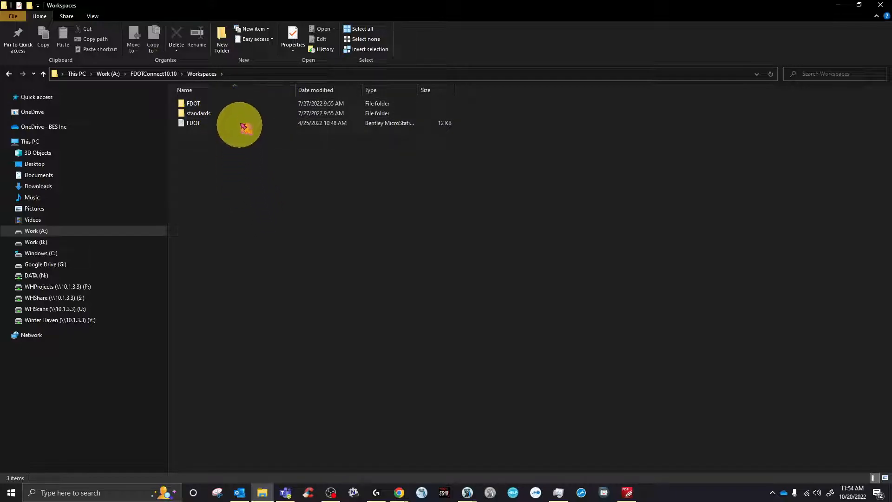
{"action": "double_click", "coordinate": [223, 103]}
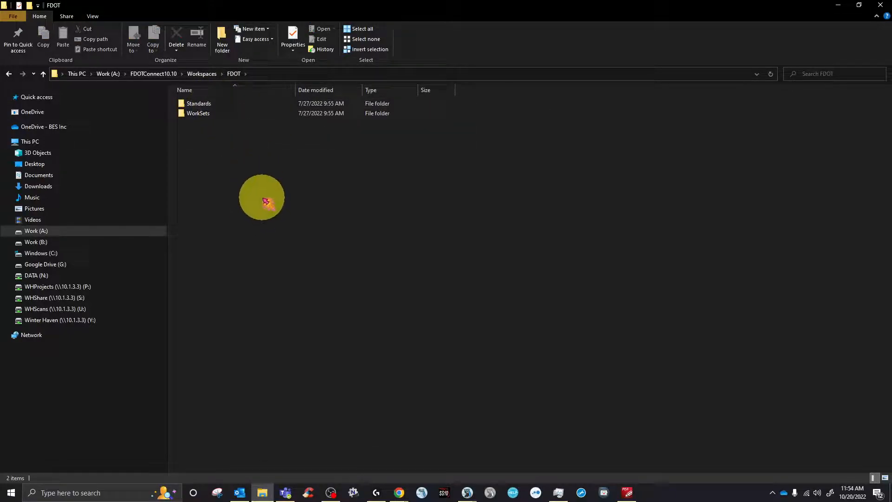
{"action": "double_click", "coordinate": [229, 104]}
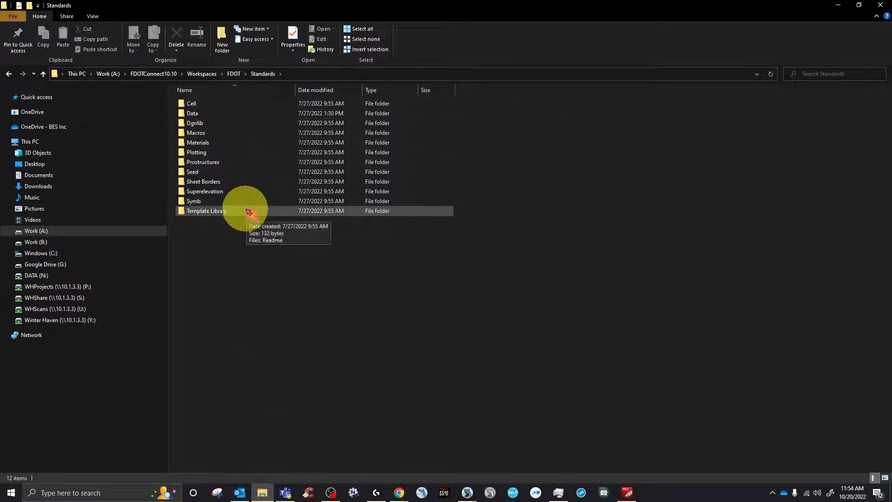
{"action": "double_click", "coordinate": [228, 114]}
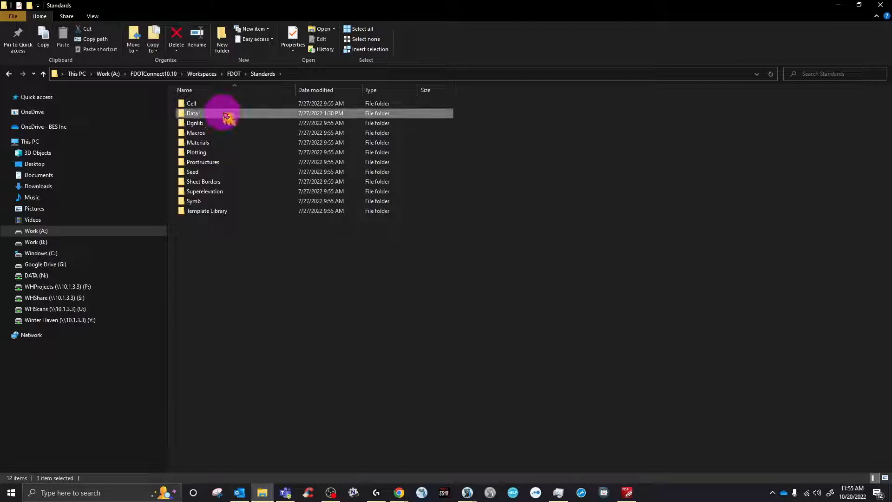
{"action": "left_click", "coordinate": [329, 279]}
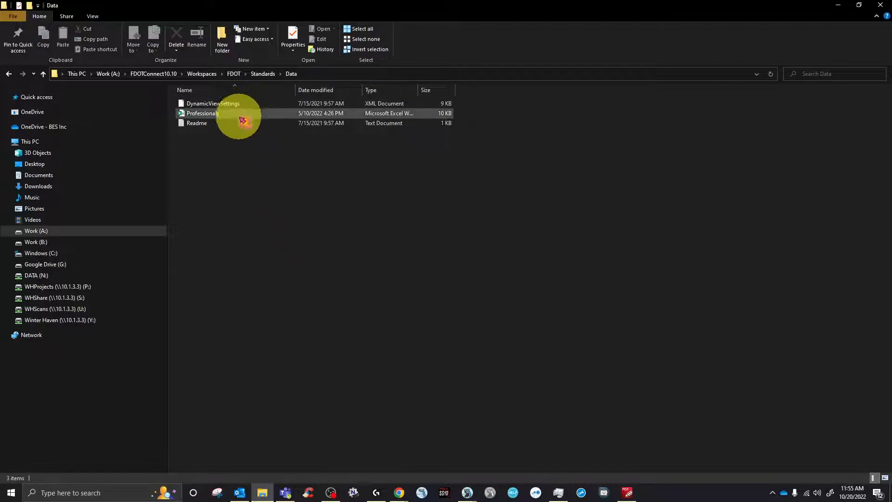
Read the Readme file in the Standards Data folder and close it.
{"action": "left_click", "coordinate": [251, 114]}
{"action": "double_click", "coordinate": [247, 124]}
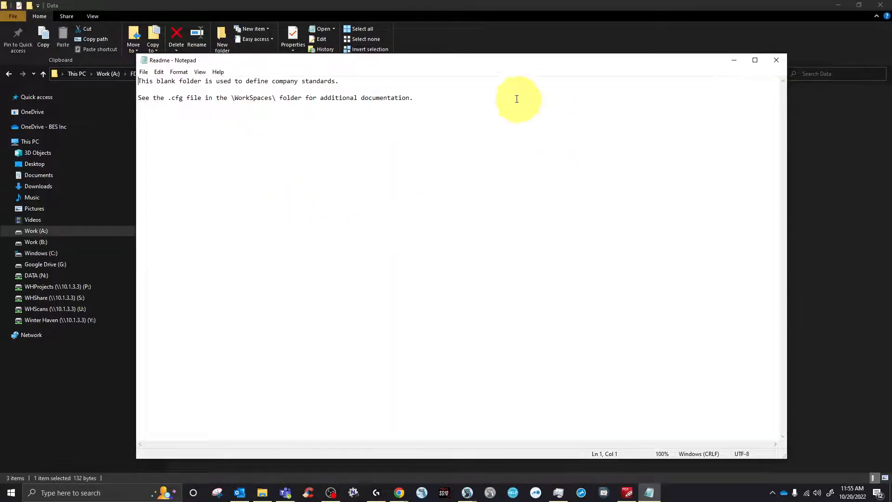
{"action": "left_click", "coordinate": [774, 61]}
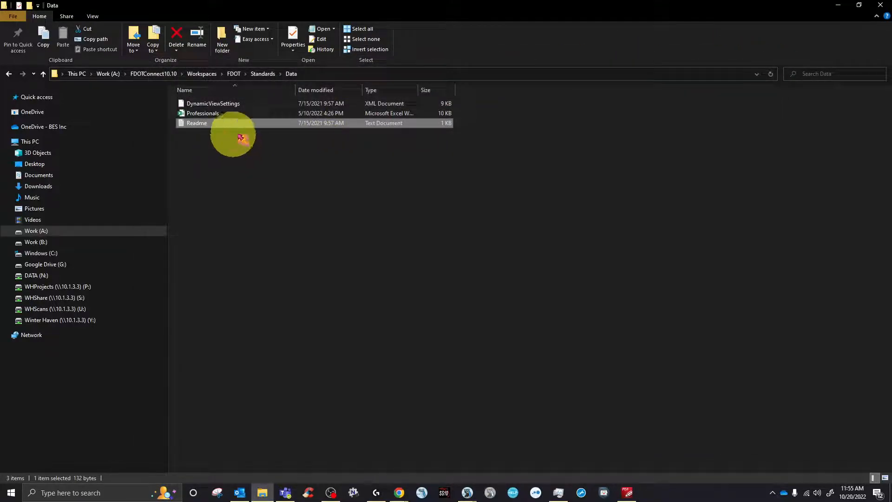
Open the Professionals workbook from the Standards Data folder and examine its column headings.
{"action": "left_click", "coordinate": [218, 114]}
{"action": "double_click", "coordinate": [218, 115]}
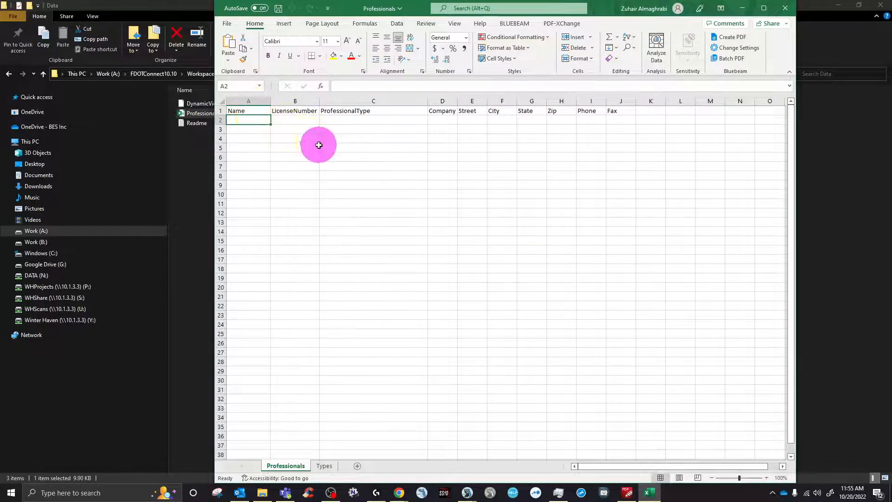
{"action": "left_click", "coordinate": [314, 147]}
{"action": "left_click", "coordinate": [470, 130]}
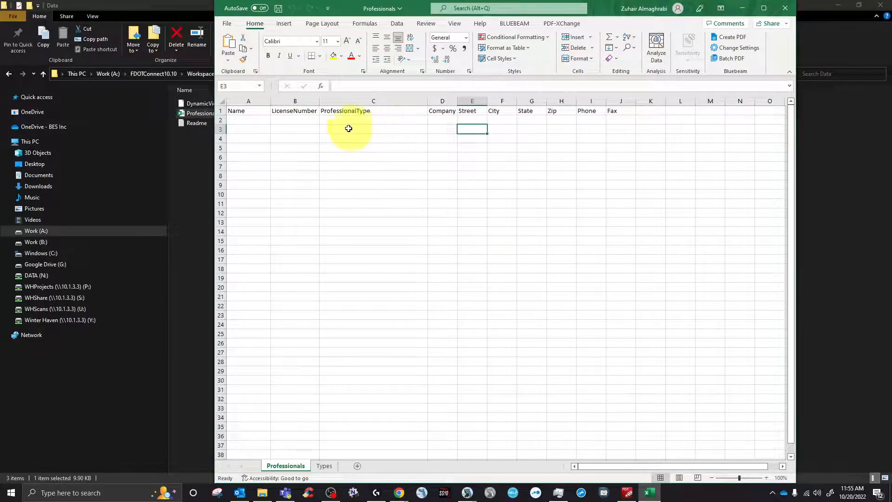
{"action": "left_click", "coordinate": [281, 139]}
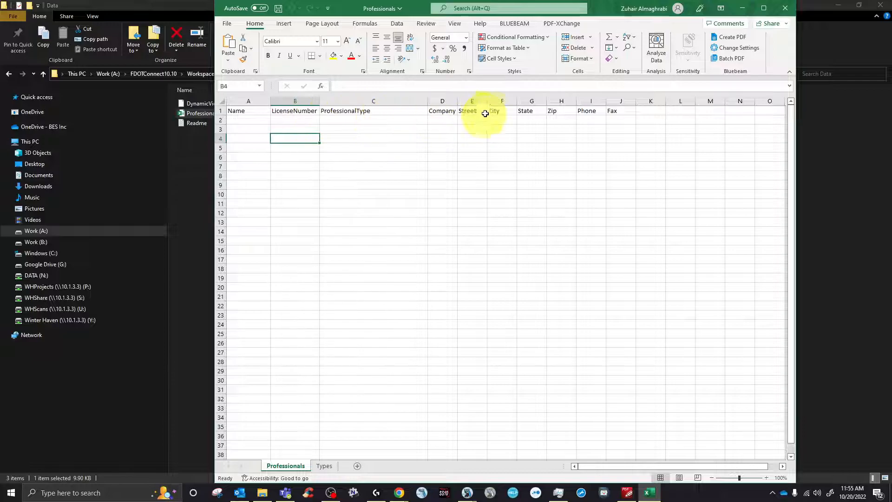
Review the professional types listed on the Types sheet and return to the Professionals sheet.
{"action": "left_click", "coordinate": [324, 465]}
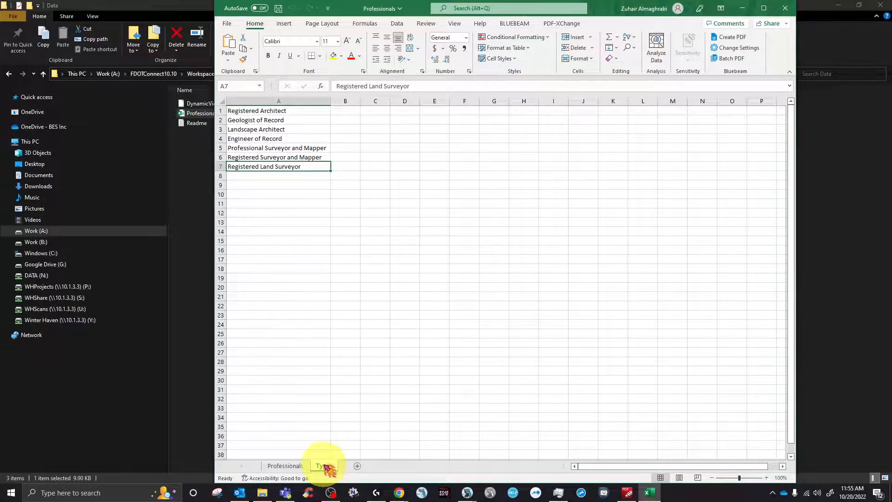
{"action": "left_click", "coordinate": [372, 314]}
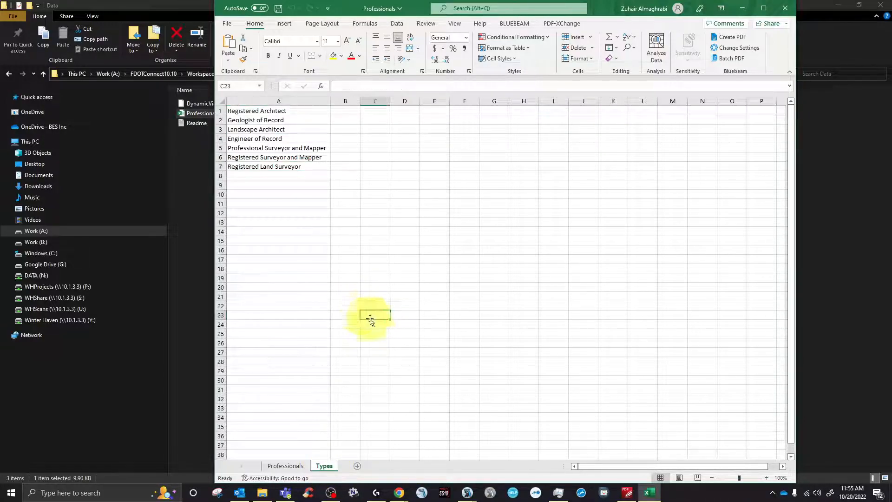
{"action": "left_click", "coordinate": [259, 121]}
{"action": "left_click", "coordinate": [285, 465]}
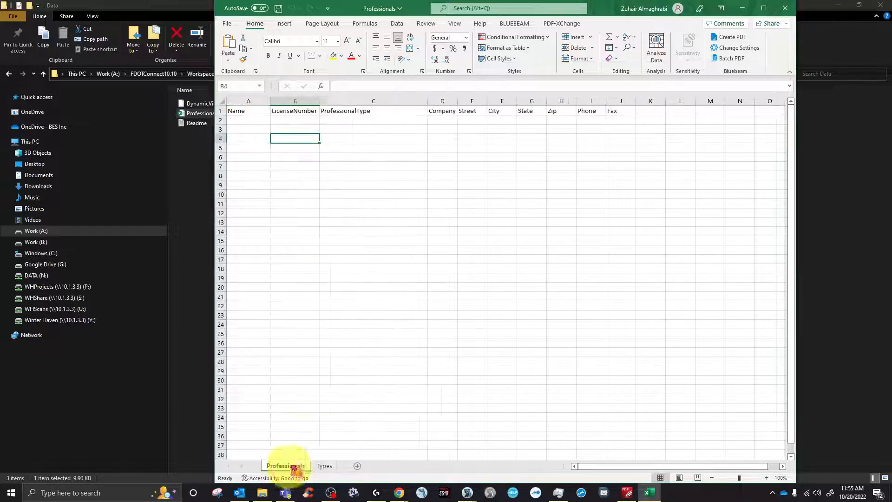
Inspect the choices offered for ProfessionalType and compare them with the Types sheet, ending on the Professionals sheet.
{"action": "left_click", "coordinate": [354, 109]}
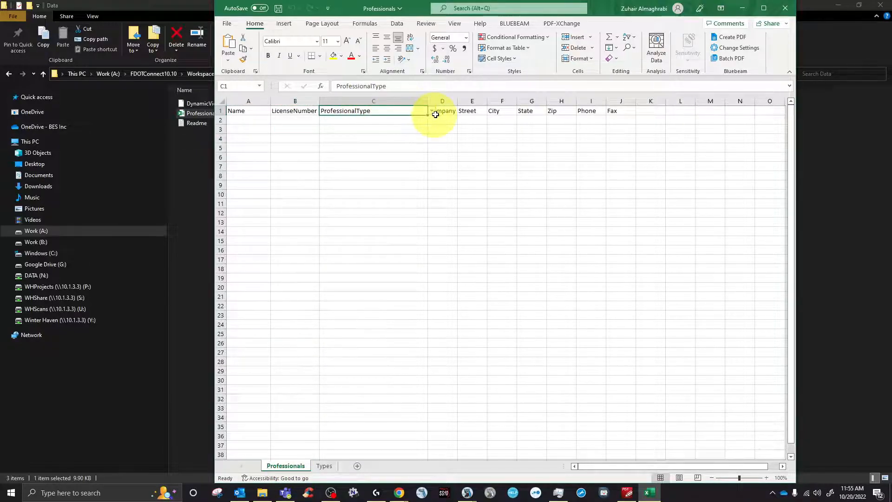
{"action": "left_click", "coordinate": [432, 111]}
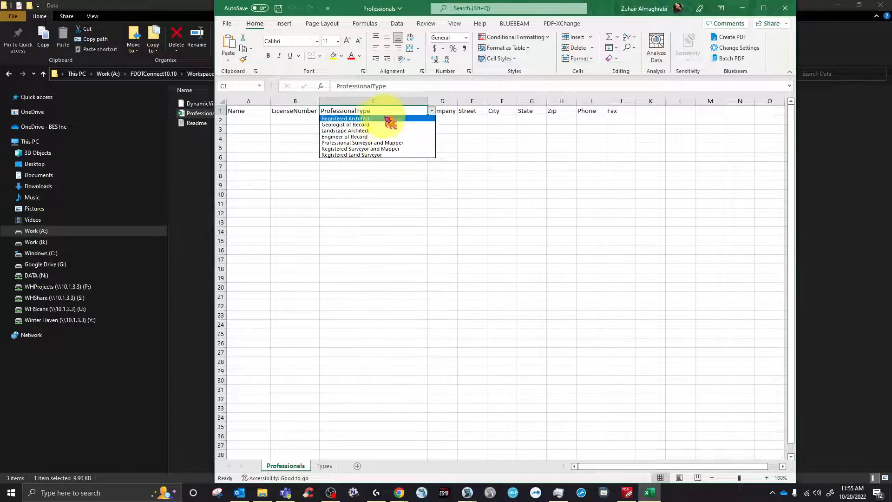
{"action": "left_click", "coordinate": [423, 7]}
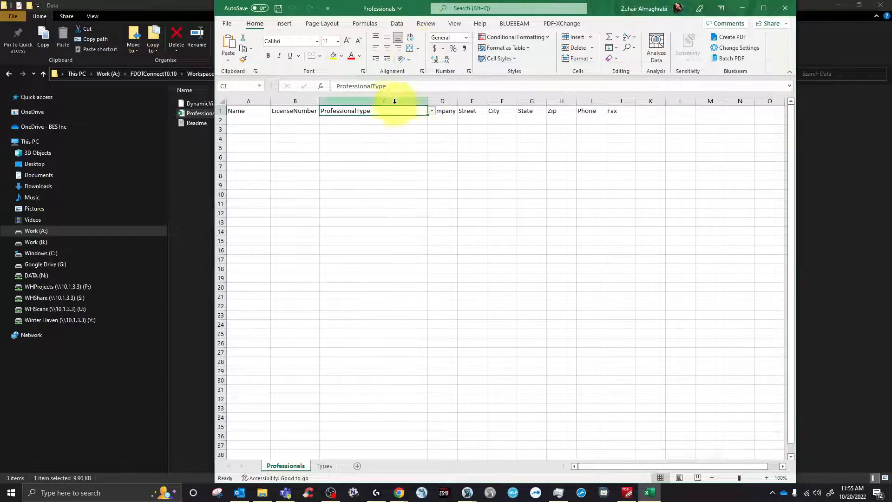
{"action": "left_click", "coordinate": [325, 466]}
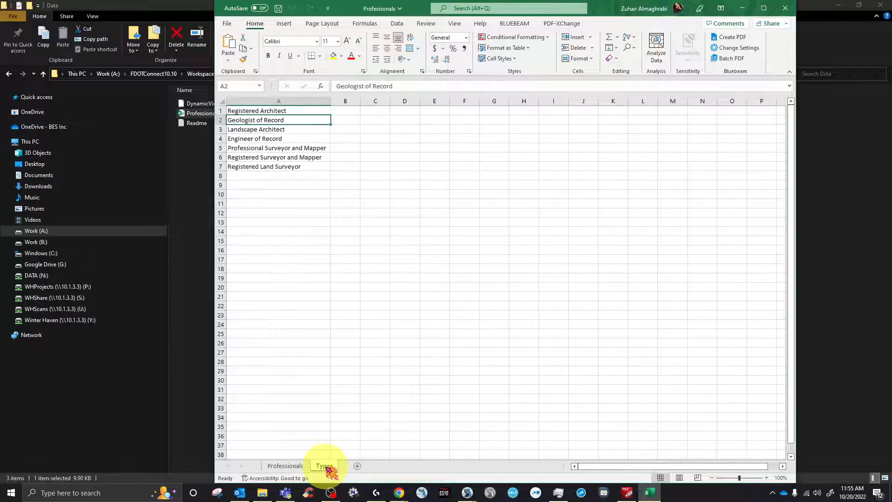
{"action": "left_click", "coordinate": [286, 466]}
{"action": "left_click", "coordinate": [434, 275]}
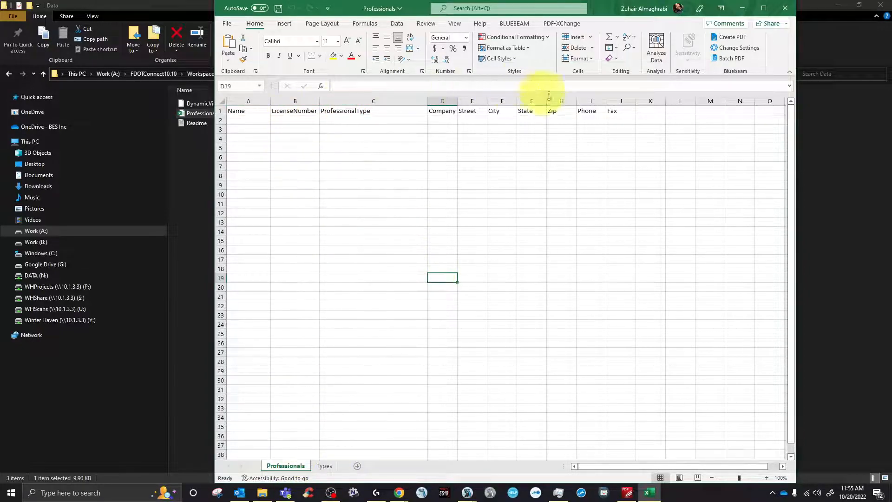
Close the Professionals workbook and review the highlighted Professionals file entry in the Outlook email, returning to the Data folder.
{"action": "left_click", "coordinate": [785, 14]}
{"action": "left_click", "coordinate": [453, 312]}
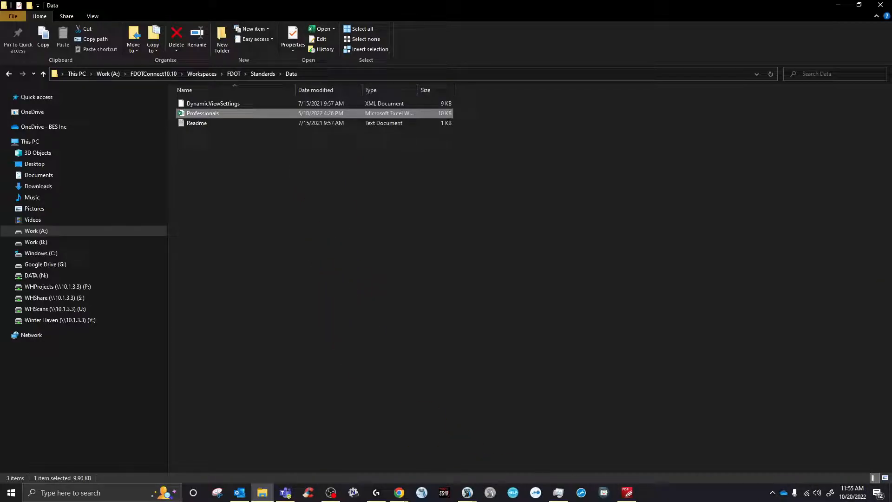
{"action": "left_click_drag", "start_coordinate": [891, 204], "coordinate": [412, 51]}
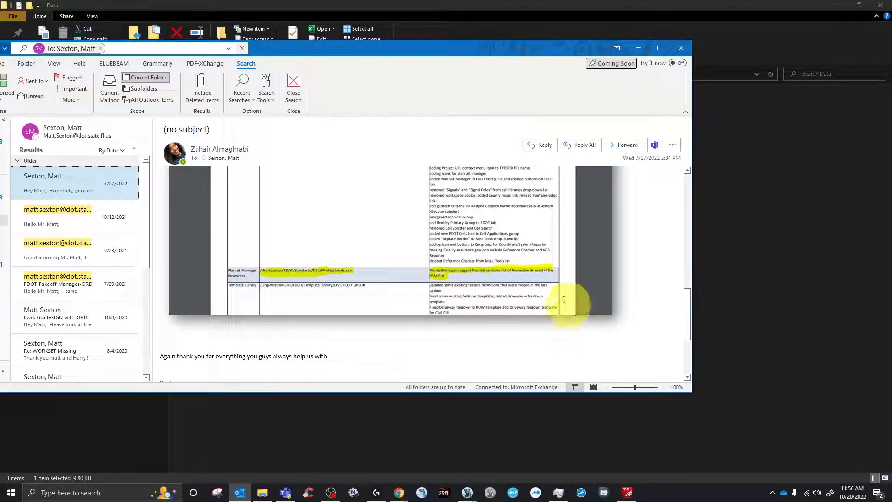
{"action": "left_click_drag", "start_coordinate": [338, 45], "coordinate": [889, 288]}
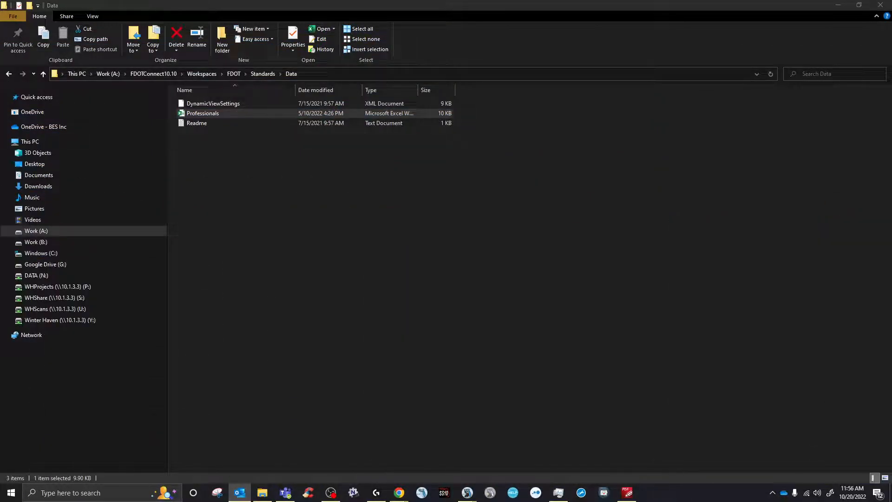
{"action": "left_click", "coordinate": [367, 225]}
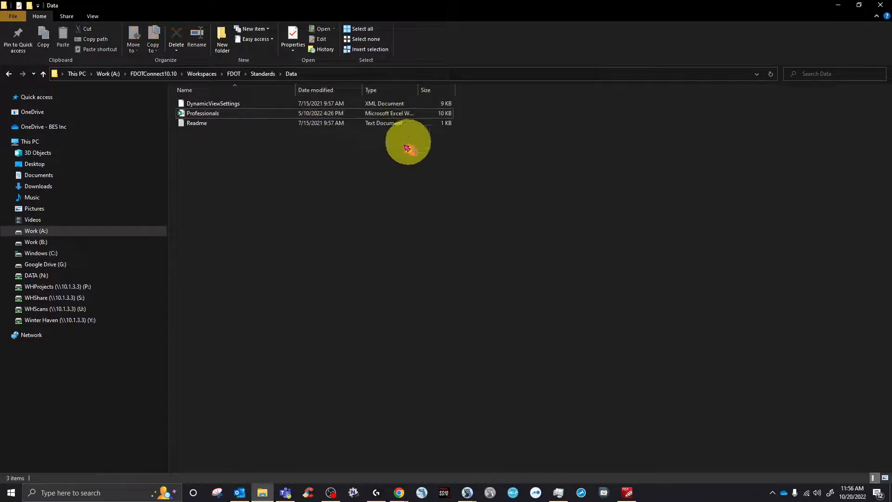
Switch to OpenRoads Designer and examine the engineer of record, project information and sheet number in the signature sheet's title block.
{"action": "left_click", "coordinate": [841, 7]}
{"action": "scroll", "coordinate": [492, 339], "scroll_direction": "down", "scroll_amount": 3}
{"action": "scroll", "coordinate": [507, 318], "scroll_direction": "up", "scroll_amount": 3}
{"action": "scroll", "coordinate": [442, 358], "scroll_direction": "down", "scroll_amount": 2}
{"action": "scroll", "coordinate": [378, 338], "scroll_direction": "up", "scroll_amount": 5}
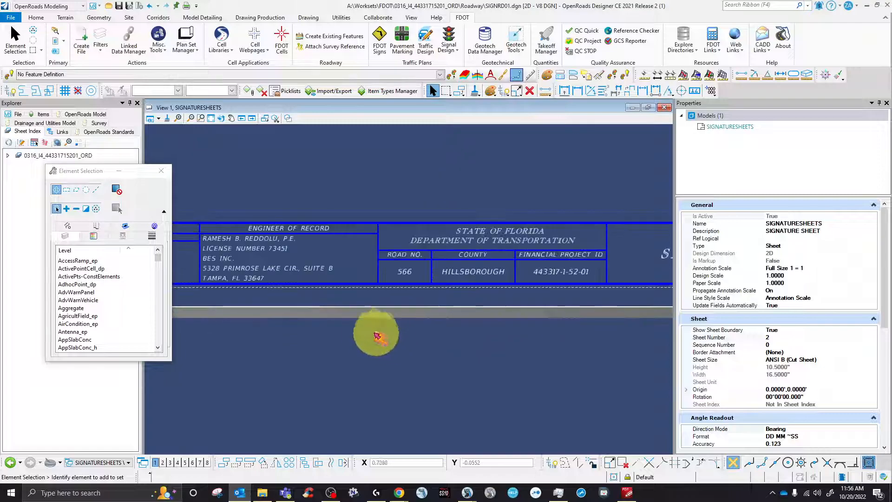
{"action": "scroll", "coordinate": [293, 299], "scroll_direction": "down", "scroll_amount": 3}
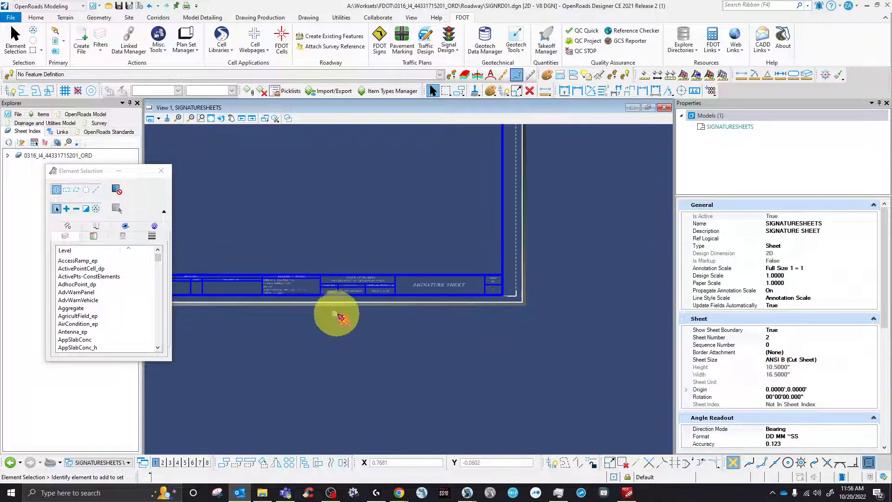
{"action": "scroll", "coordinate": [320, 283], "scroll_direction": "up", "scroll_amount": 3}
{"action": "scroll", "coordinate": [446, 281], "scroll_direction": "down", "scroll_amount": 3}
{"action": "scroll", "coordinate": [549, 278], "scroll_direction": "up", "scroll_amount": 4}
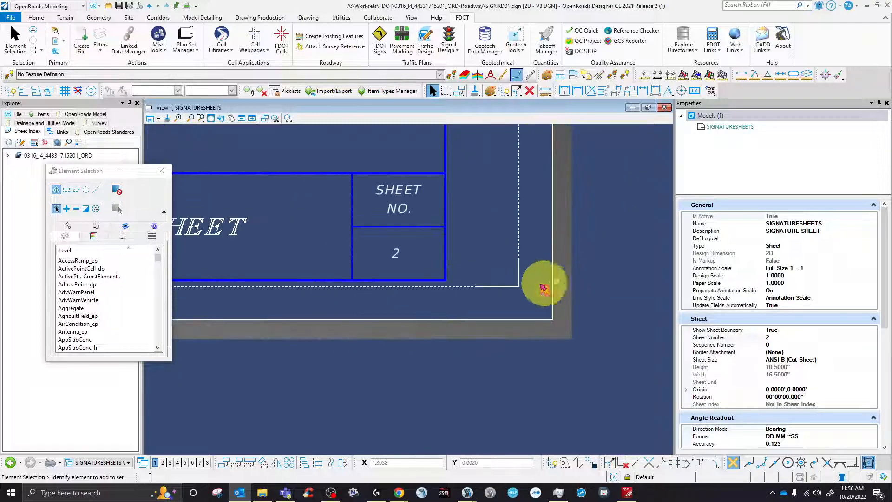
{"action": "scroll", "coordinate": [511, 279], "scroll_direction": "down", "scroll_amount": 3}
{"action": "scroll", "coordinate": [458, 253], "scroll_direction": "up", "scroll_amount": 2}
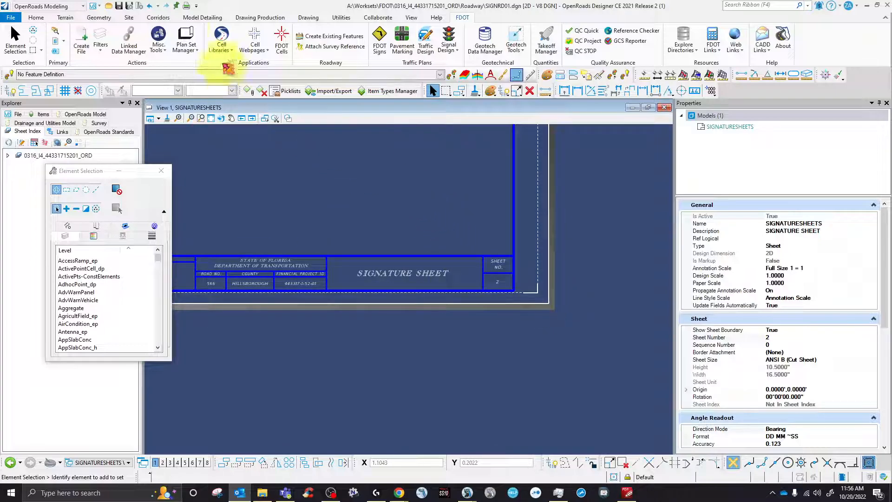
{"action": "left_click", "coordinate": [190, 37]}
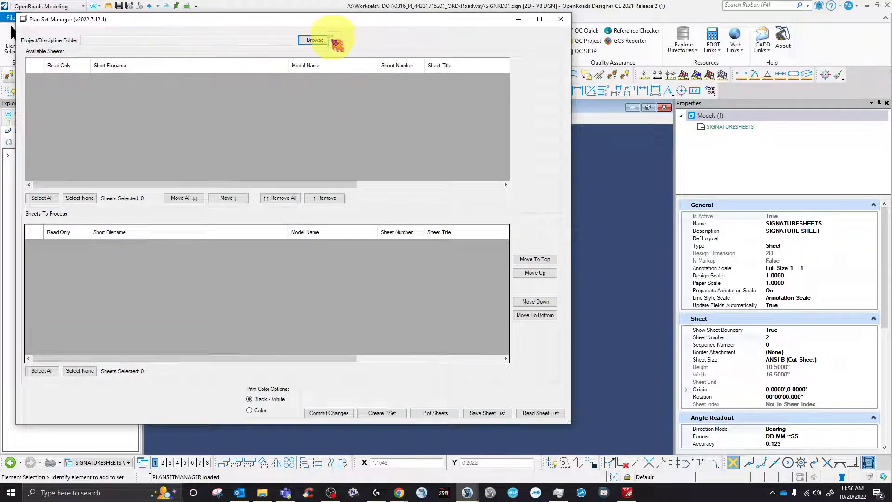
{"action": "left_click", "coordinate": [315, 40]}
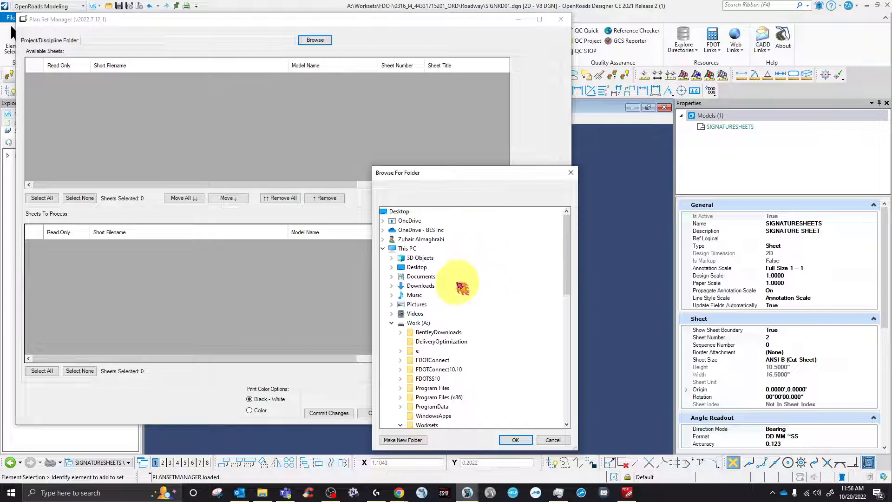
{"action": "scroll", "coordinate": [510, 356], "scroll_direction": "down", "scroll_amount": 4}
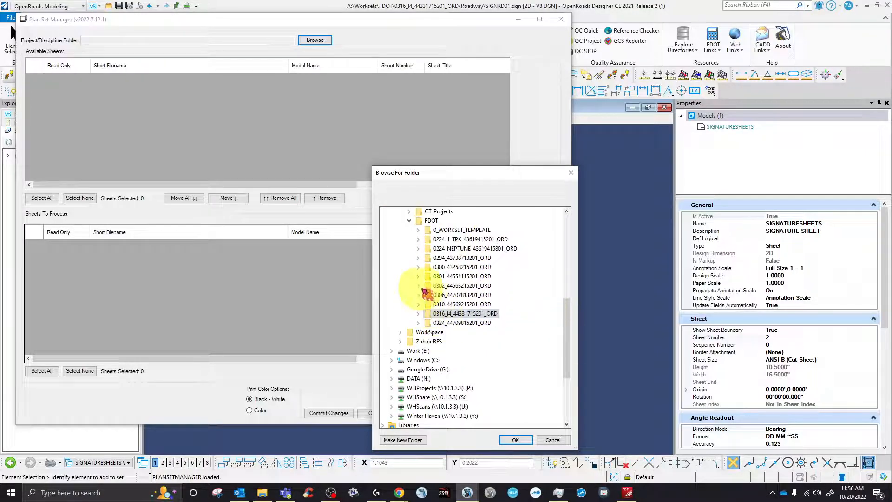
{"action": "double_click", "coordinate": [425, 315]}
{"action": "scroll", "coordinate": [433, 295], "scroll_direction": "up", "scroll_amount": 1}
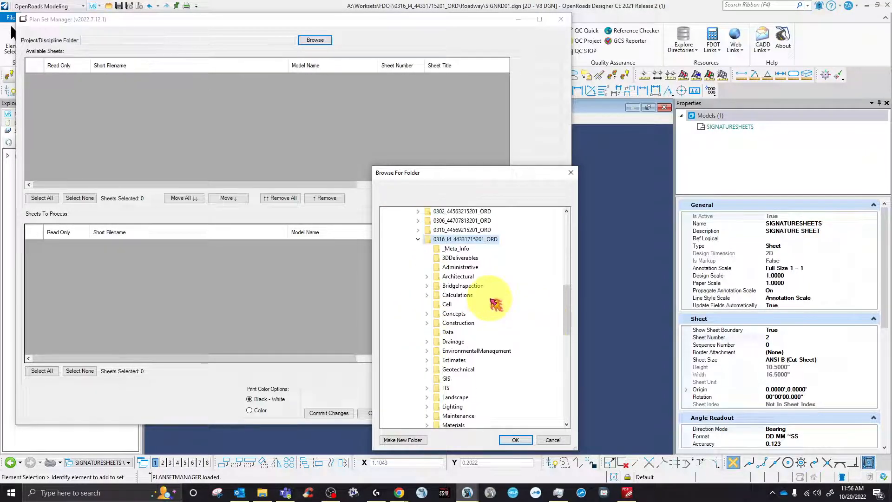
{"action": "scroll", "coordinate": [563, 277], "scroll_direction": "up", "scroll_amount": 1}
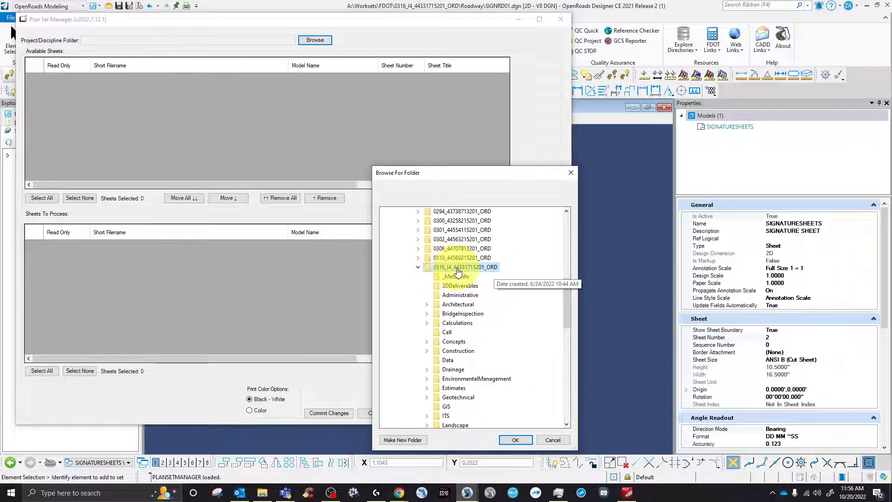
{"action": "left_click", "coordinate": [515, 440]}
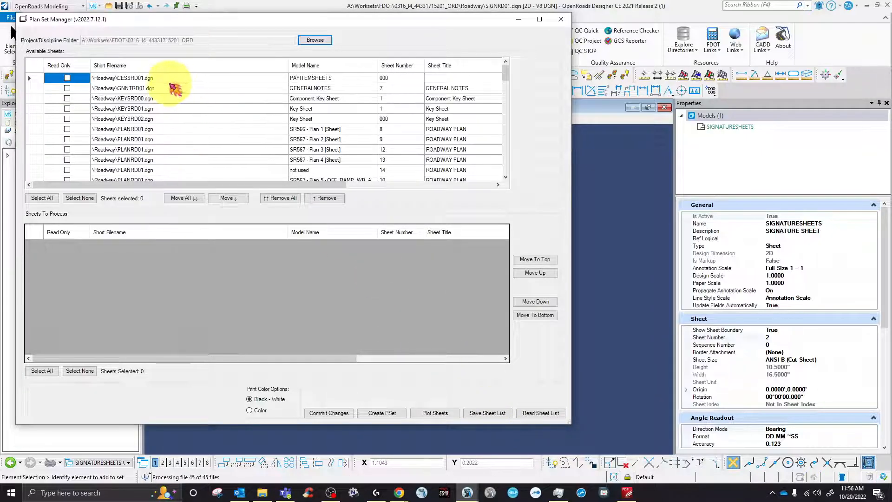
Look through the available sheets of the whole project, from the Roadway files to the Survey files.
{"action": "scroll", "coordinate": [268, 125], "scroll_direction": "down", "scroll_amount": 5}
{"action": "scroll", "coordinate": [267, 124], "scroll_direction": "down", "scroll_amount": 10}
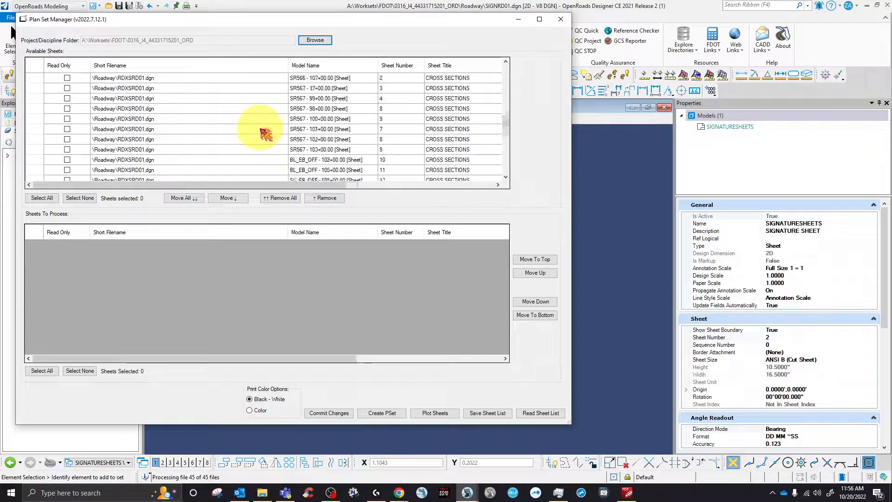
{"action": "scroll", "coordinate": [181, 151], "scroll_direction": "up", "scroll_amount": 10}
{"action": "scroll", "coordinate": [184, 156], "scroll_direction": "up", "scroll_amount": 1}
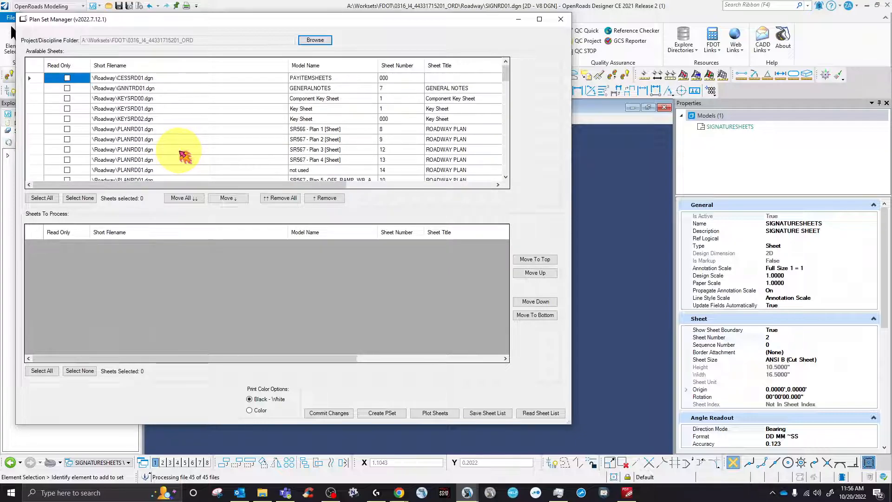
{"action": "scroll", "coordinate": [183, 155], "scroll_direction": "down", "scroll_amount": 10}
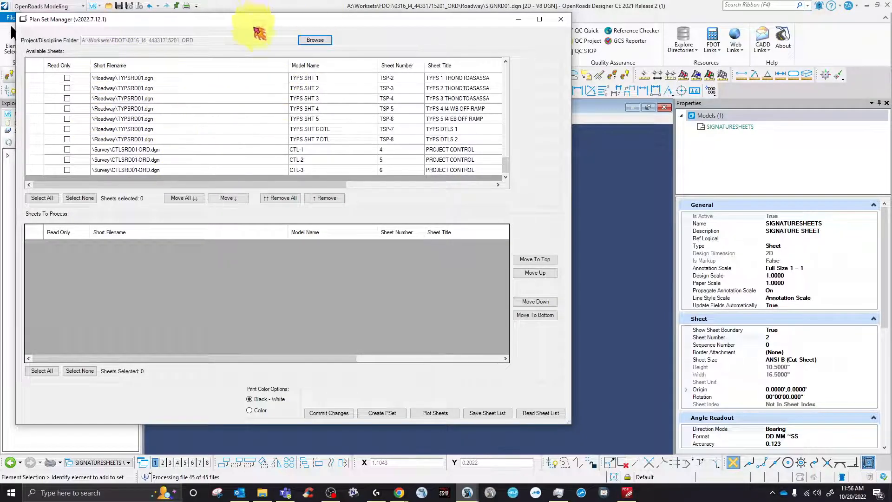
{"action": "left_click", "coordinate": [308, 39]}
{"action": "scroll", "coordinate": [460, 316], "scroll_direction": "down", "scroll_amount": 6}
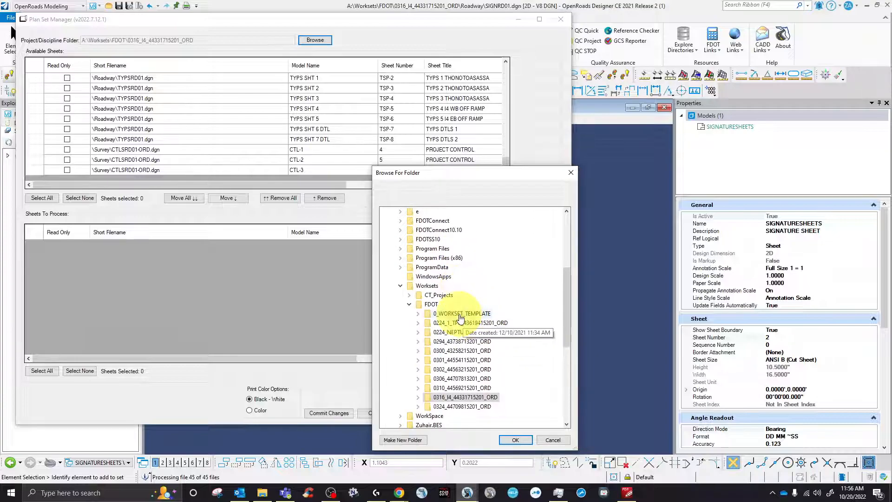
{"action": "scroll", "coordinate": [459, 316], "scroll_direction": "down", "scroll_amount": 2}
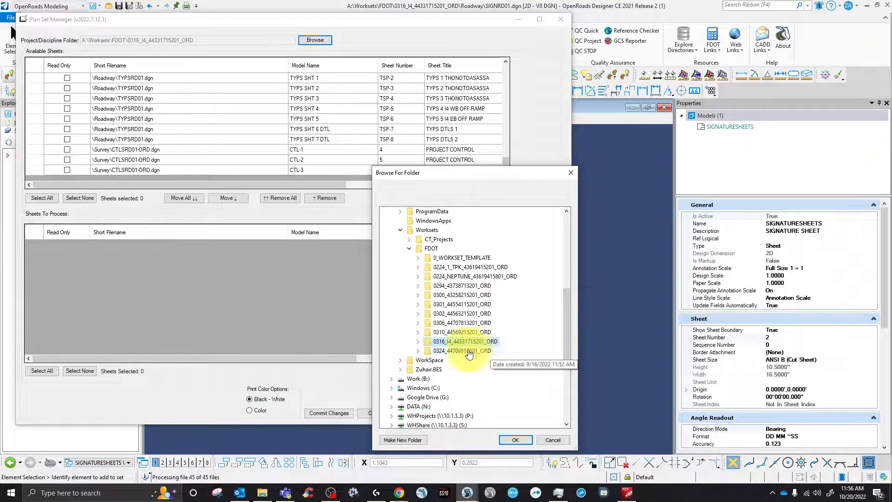
{"action": "double_click", "coordinate": [421, 343]}
{"action": "scroll", "coordinate": [535, 325], "scroll_direction": "down", "scroll_amount": 6}
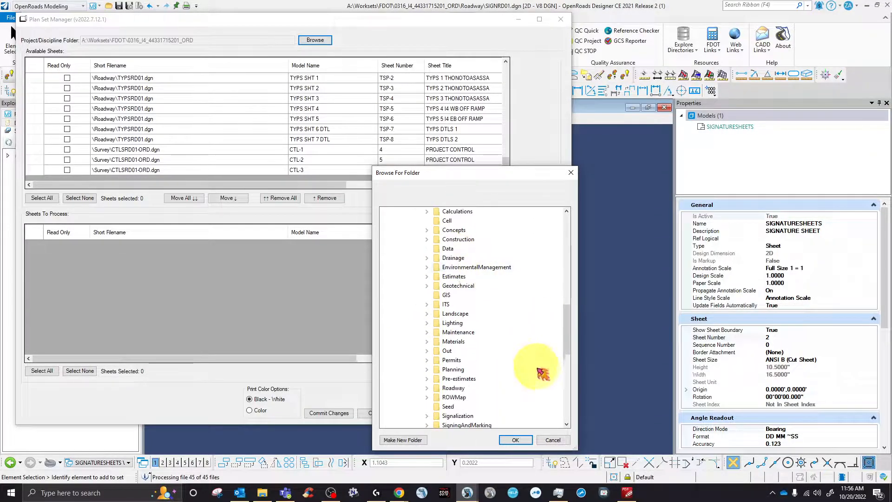
{"action": "double_click", "coordinate": [453, 332]}
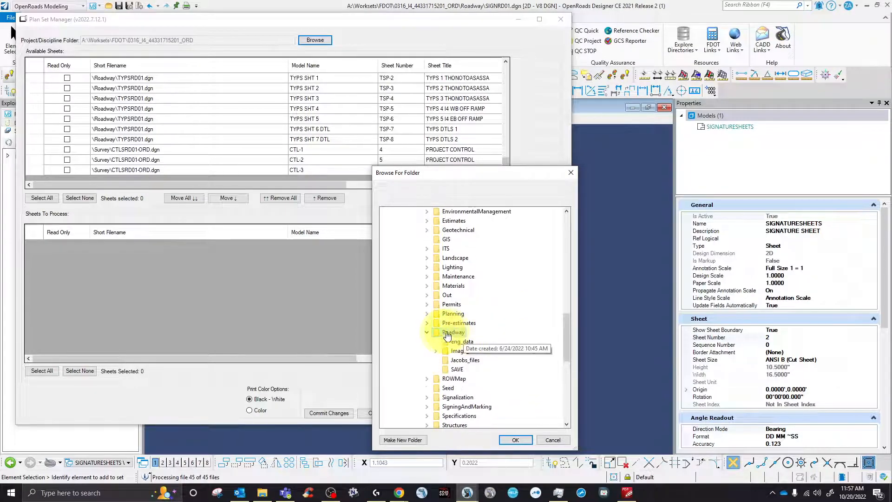
{"action": "left_click", "coordinate": [520, 441]}
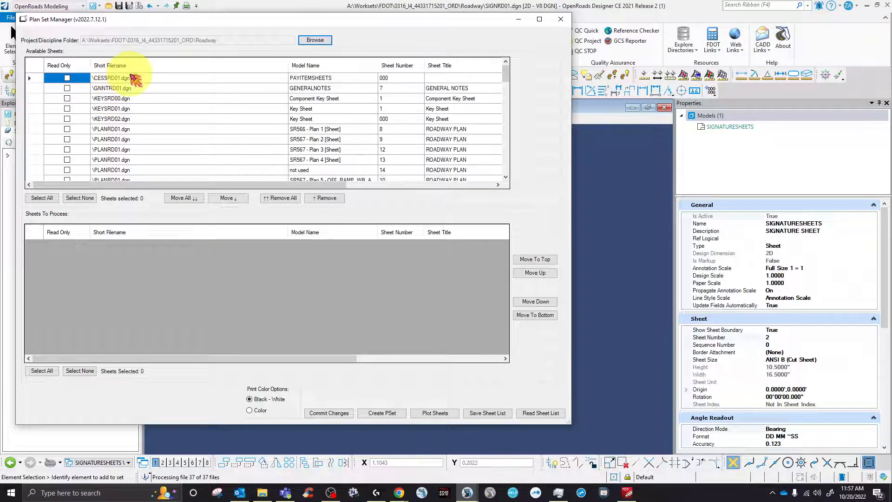
Find the SIGNATURESHEETS model of SIGNRD01.dgn among the available Roadway sheets and add it to the sheets to process.
{"action": "scroll", "coordinate": [199, 129], "scroll_direction": "down", "scroll_amount": 10}
{"action": "scroll", "coordinate": [241, 164], "scroll_direction": "up", "scroll_amount": 10}
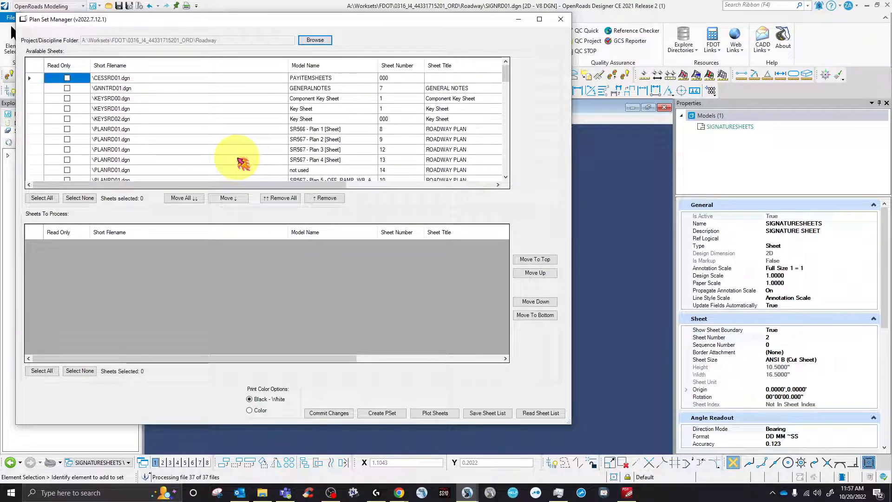
{"action": "left_click_drag", "start_coordinate": [134, 20], "coordinate": [275, 63]}
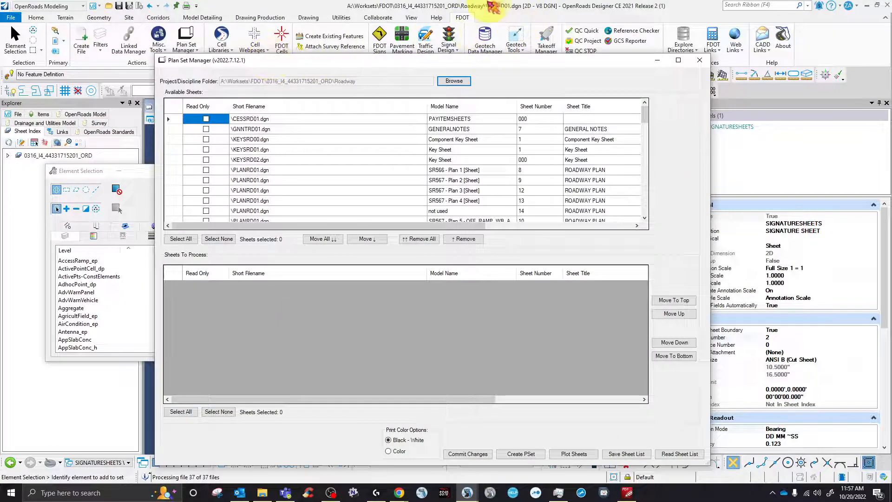
{"action": "left_click", "coordinate": [255, 131]}
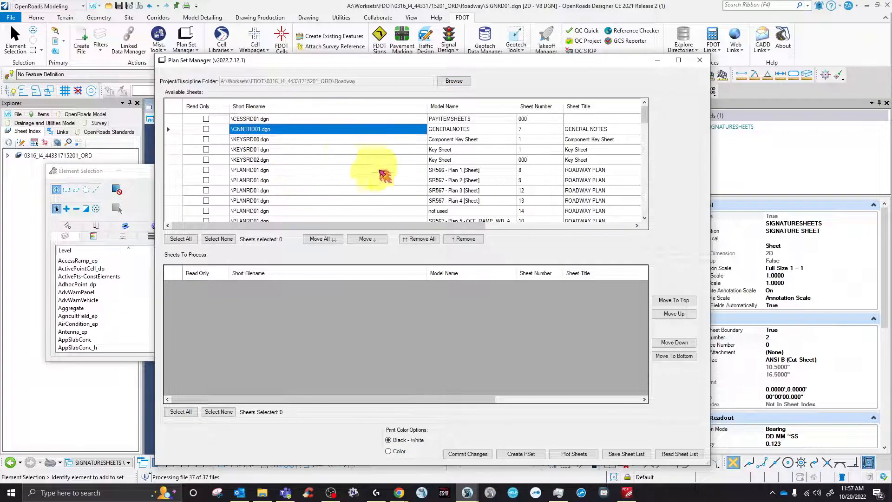
{"action": "scroll", "coordinate": [283, 179], "scroll_direction": "down", "scroll_amount": 8}
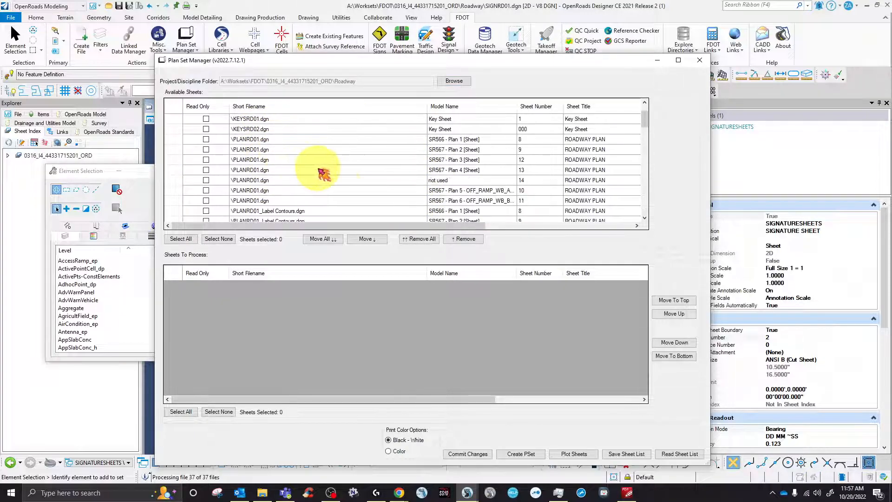
{"action": "scroll", "coordinate": [319, 176], "scroll_direction": "down", "scroll_amount": 10}
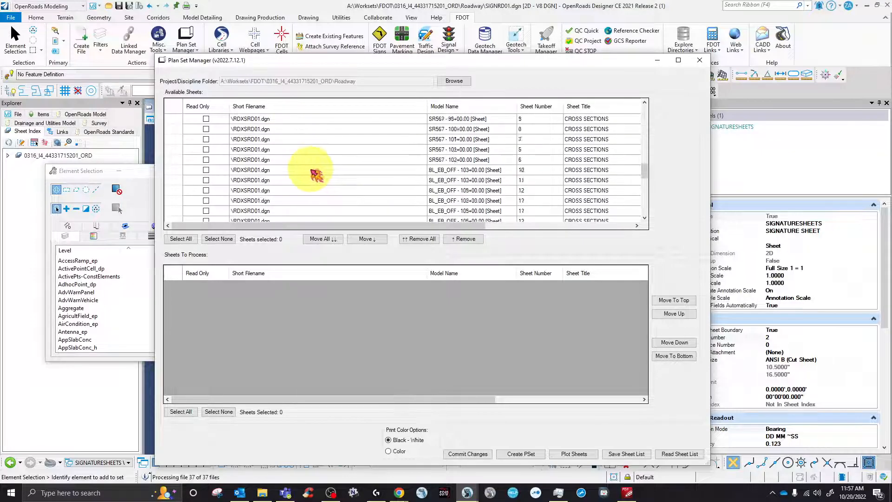
{"action": "scroll", "coordinate": [315, 172], "scroll_direction": "up", "scroll_amount": 5}
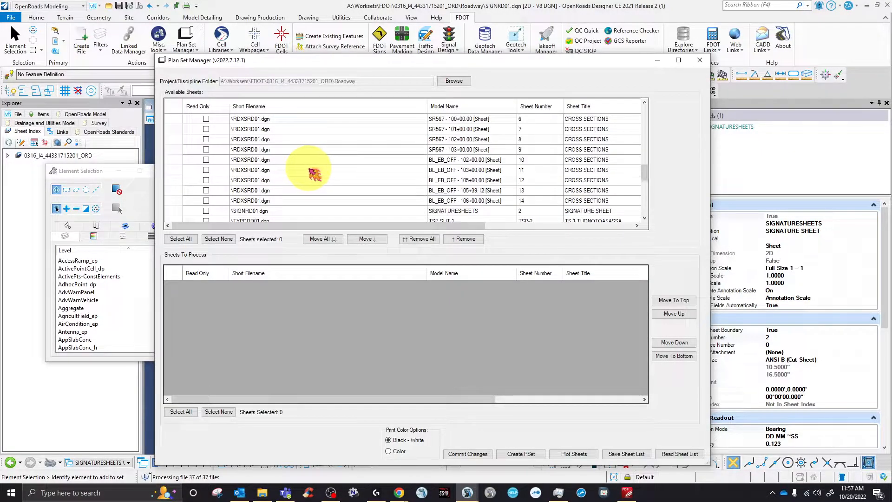
{"action": "scroll", "coordinate": [308, 168], "scroll_direction": "down", "scroll_amount": 1}
{"action": "left_click", "coordinate": [262, 180]}
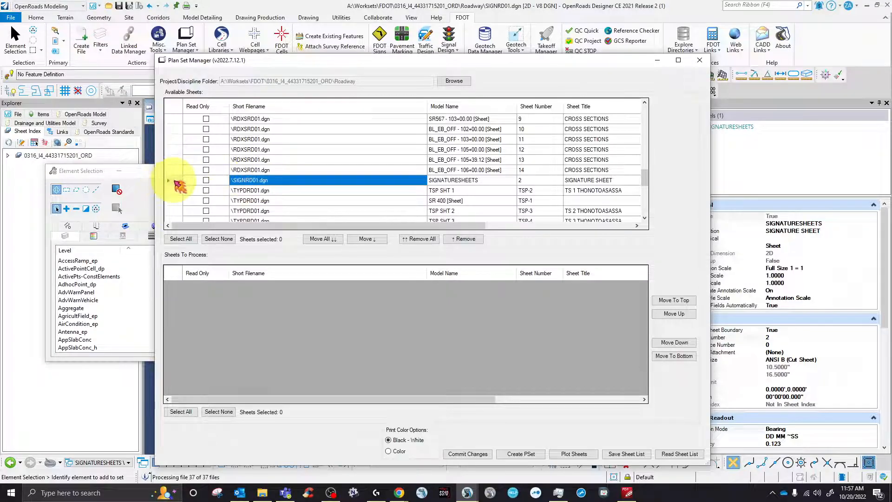
{"action": "left_click", "coordinate": [177, 182]}
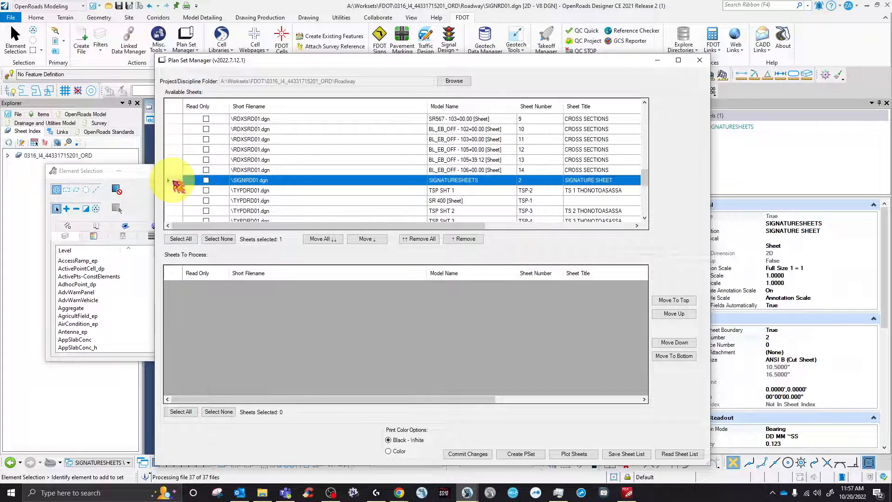
{"action": "left_click", "coordinate": [377, 240]}
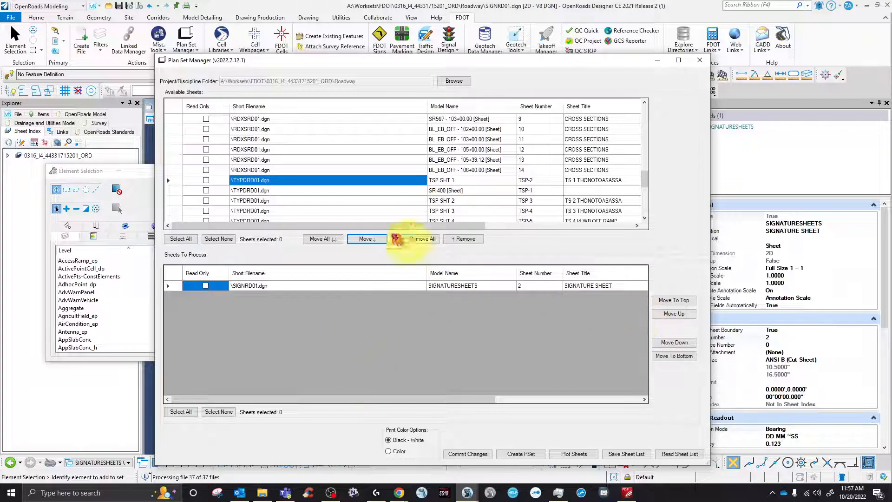
Add the PLAY model of PLAYRD01.dgn to the sheets to process.
{"action": "scroll", "coordinate": [374, 199], "scroll_direction": "up", "scroll_amount": 1}
{"action": "scroll", "coordinate": [374, 198], "scroll_direction": "up", "scroll_amount": 4}
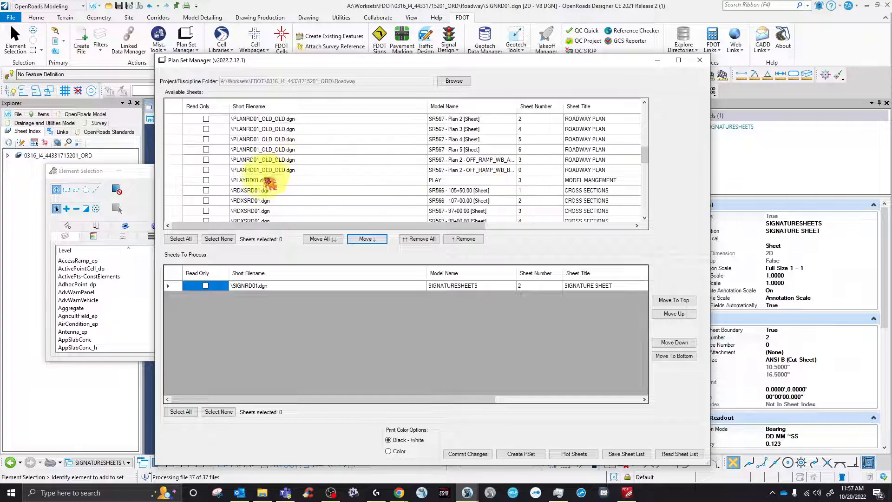
{"action": "left_click", "coordinate": [278, 180]}
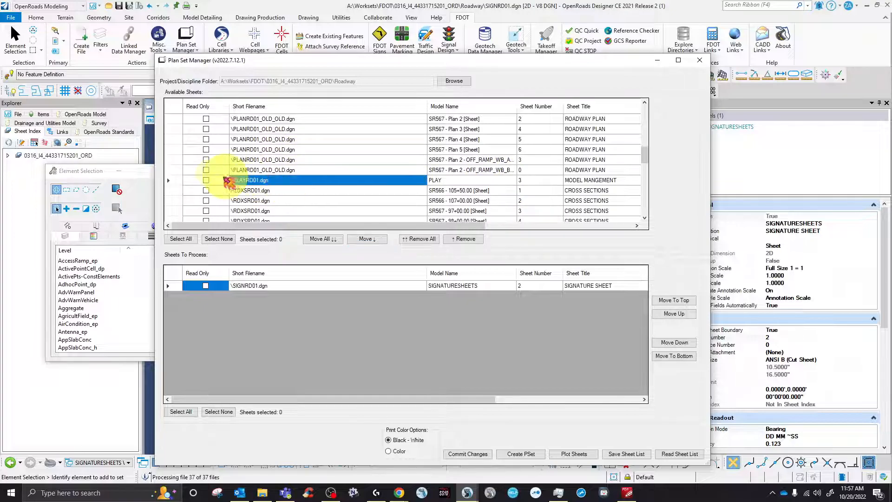
{"action": "left_click", "coordinate": [177, 180]}
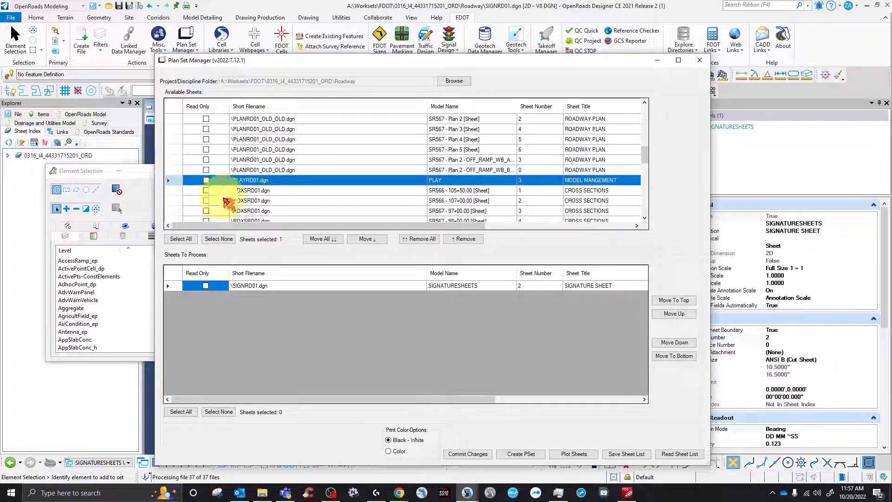
{"action": "left_click", "coordinate": [367, 239]}
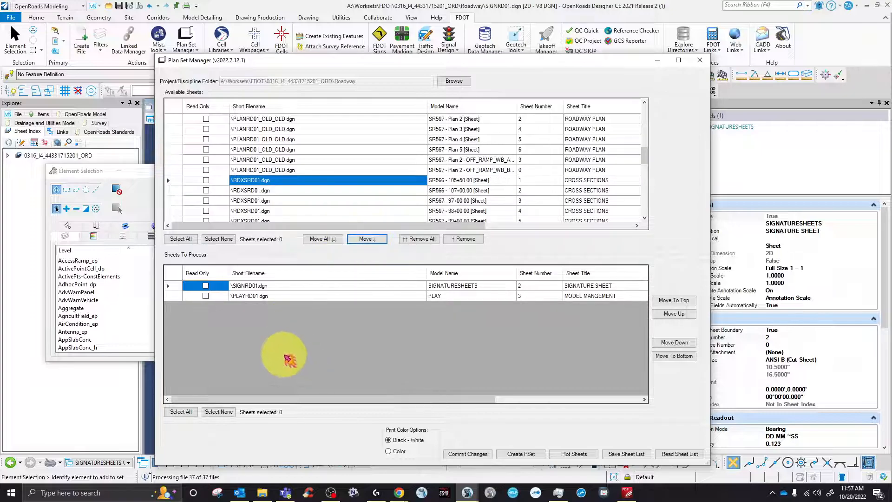
Retitle the sheets to process SIGNATURE SHEET lol and MODEL MANGEMENT lo, and set their sheet numbers to 63 and 9 respectively.
{"action": "left_click_drag", "start_coordinate": [421, 61], "coordinate": [427, 33]}
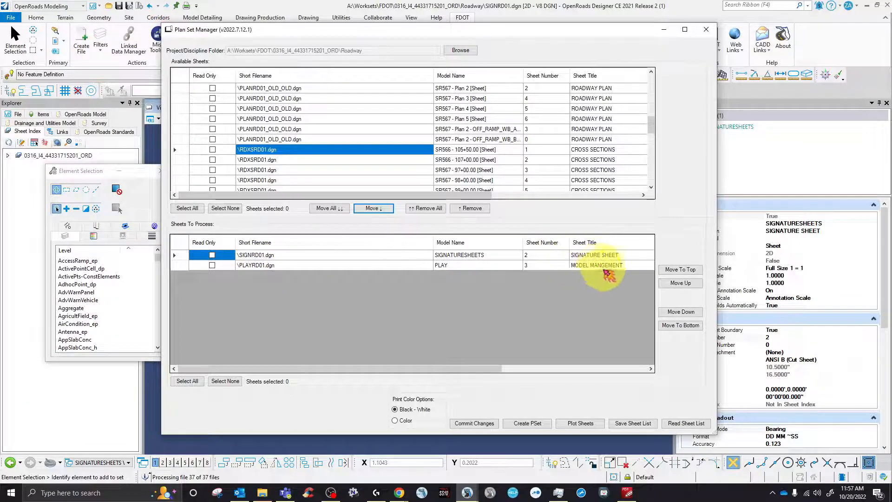
{"action": "left_click", "coordinate": [519, 370]}
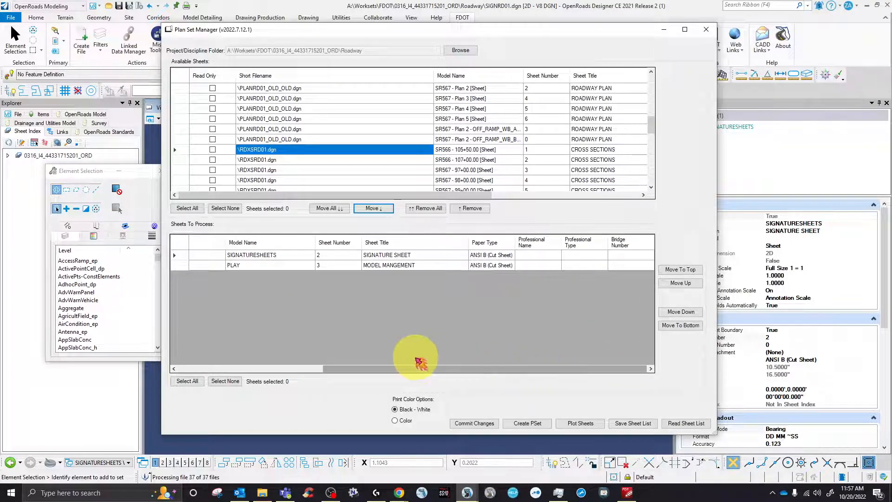
{"action": "left_click", "coordinate": [426, 264]}
{"action": "left_click", "coordinate": [426, 253]}
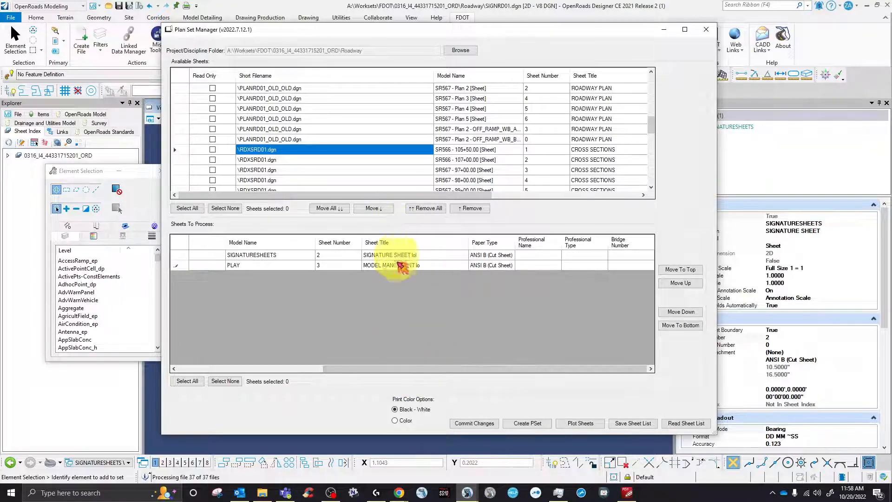
{"action": "left_click", "coordinate": [333, 267]}
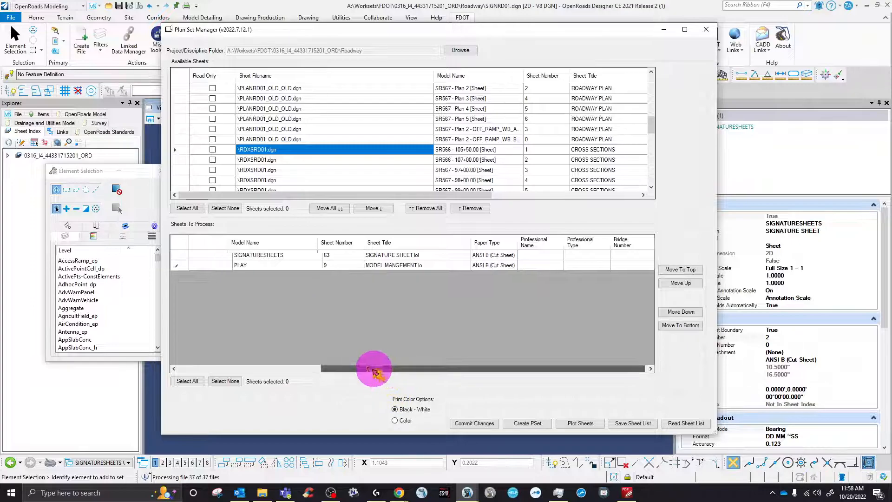
Select both sheets to process and commit their changes to the files.
{"action": "left_click_drag", "start_coordinate": [374, 368], "coordinate": [233, 349]}
{"action": "left_click", "coordinate": [180, 246]}
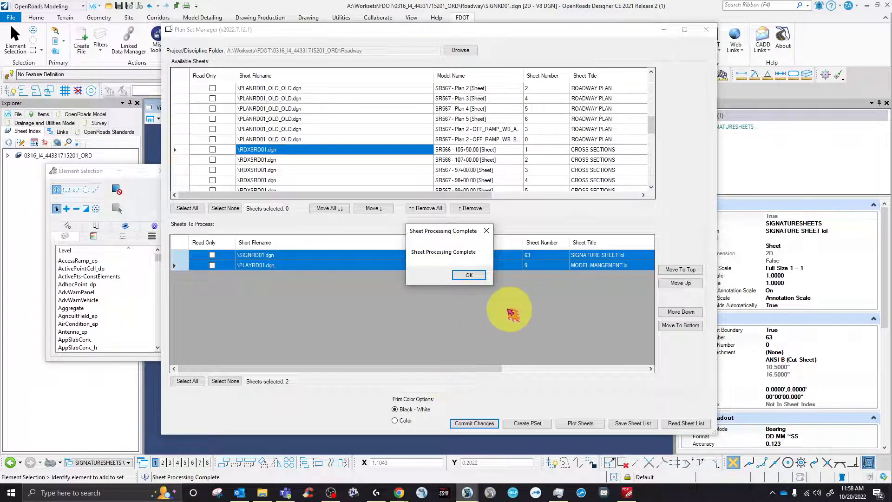
{"action": "left_click", "coordinate": [469, 278]}
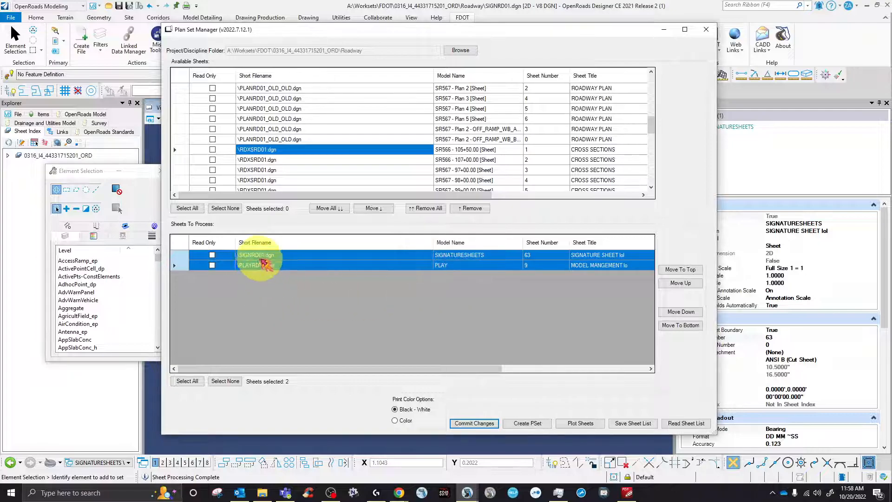
Close Plan Set Manager and inspect the sheet number in the signature sheet's title block.
{"action": "left_click_drag", "start_coordinate": [409, 36], "coordinate": [549, 465]}
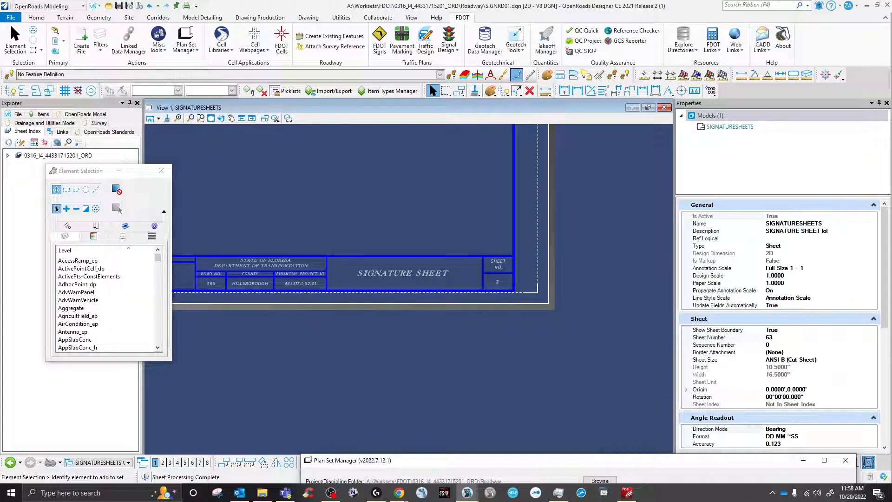
{"action": "left_click_drag", "start_coordinate": [624, 464], "coordinate": [525, 153]}
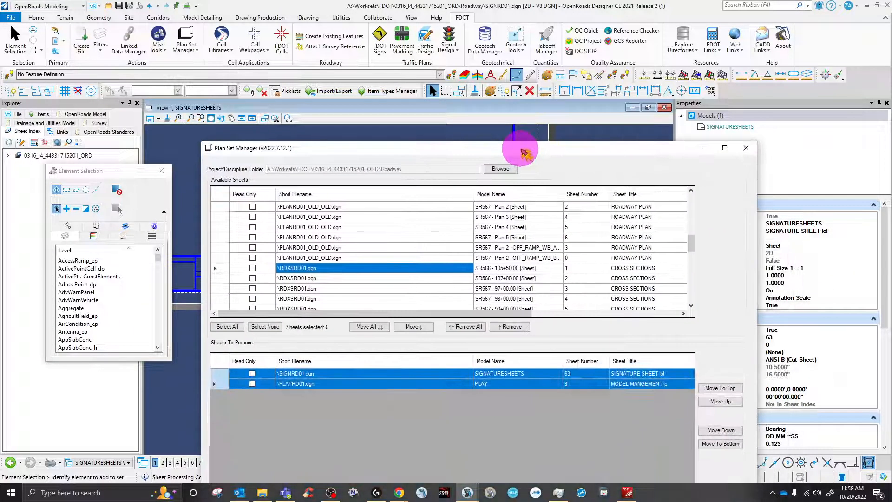
{"action": "left_click", "coordinate": [743, 148]}
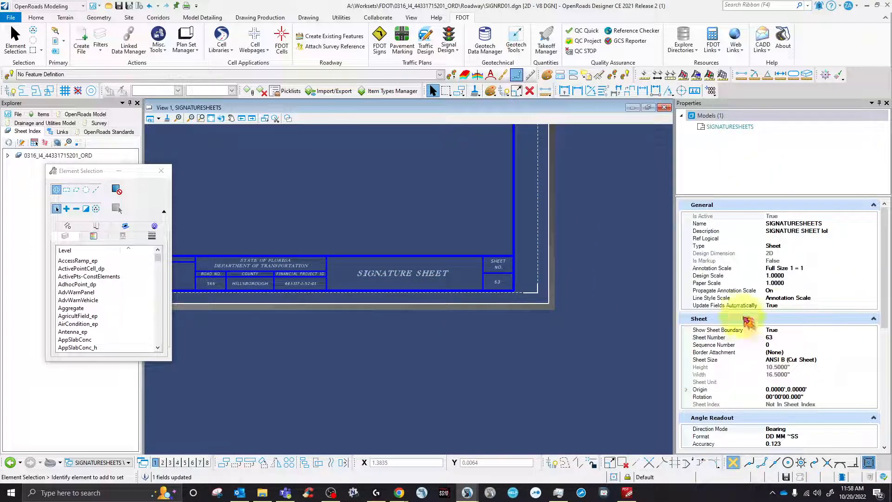
{"action": "scroll", "coordinate": [495, 291], "scroll_direction": "up", "scroll_amount": 10}
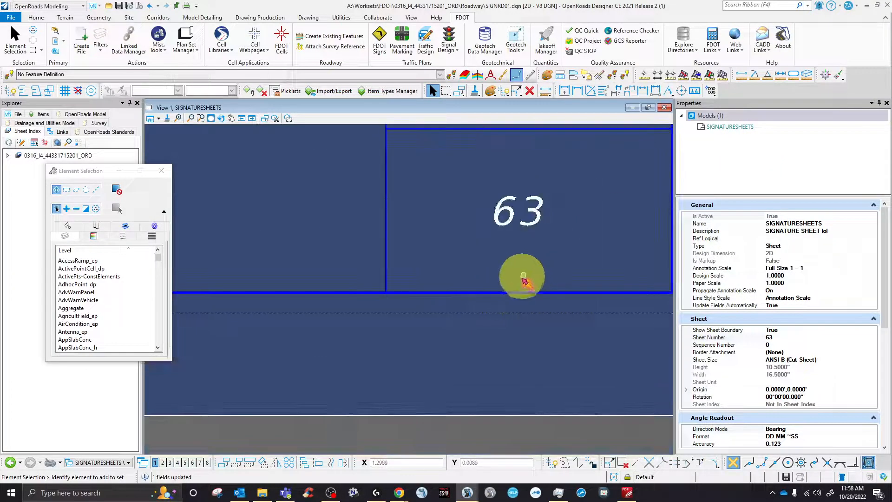
{"action": "scroll", "coordinate": [524, 278], "scroll_direction": "down", "scroll_amount": 6}
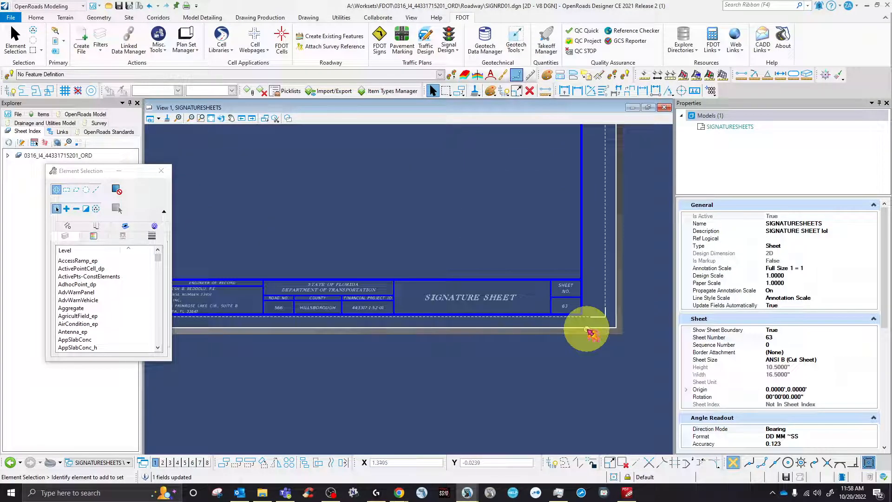
{"action": "scroll", "coordinate": [590, 331], "scroll_direction": "down", "scroll_amount": 1}
{"action": "scroll", "coordinate": [574, 332], "scroll_direction": "up", "scroll_amount": 2}
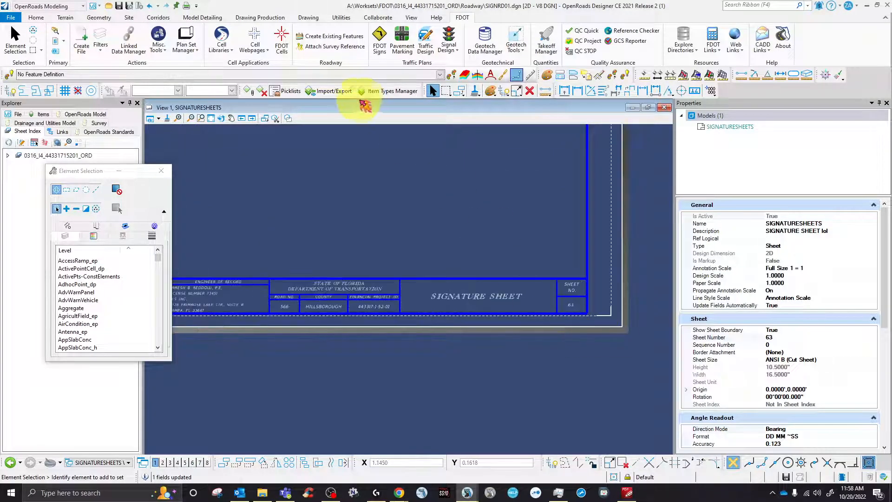
{"action": "left_click", "coordinate": [188, 39]}
{"action": "left_click", "coordinate": [342, 65]}
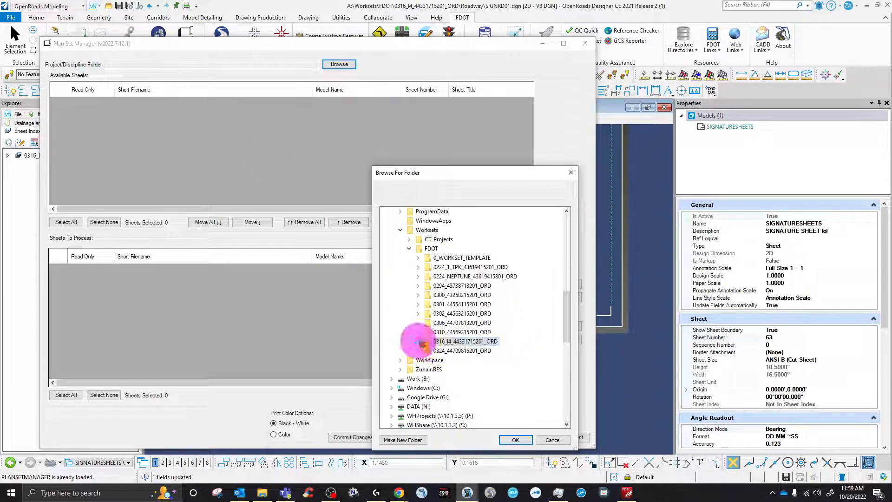
{"action": "double_click", "coordinate": [421, 344]}
{"action": "scroll", "coordinate": [487, 293], "scroll_direction": "down", "scroll_amount": 4}
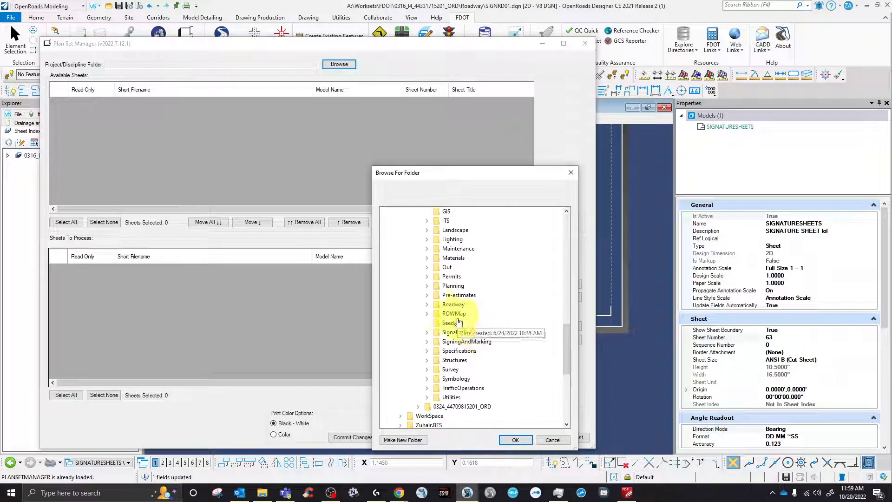
{"action": "double_click", "coordinate": [453, 305]}
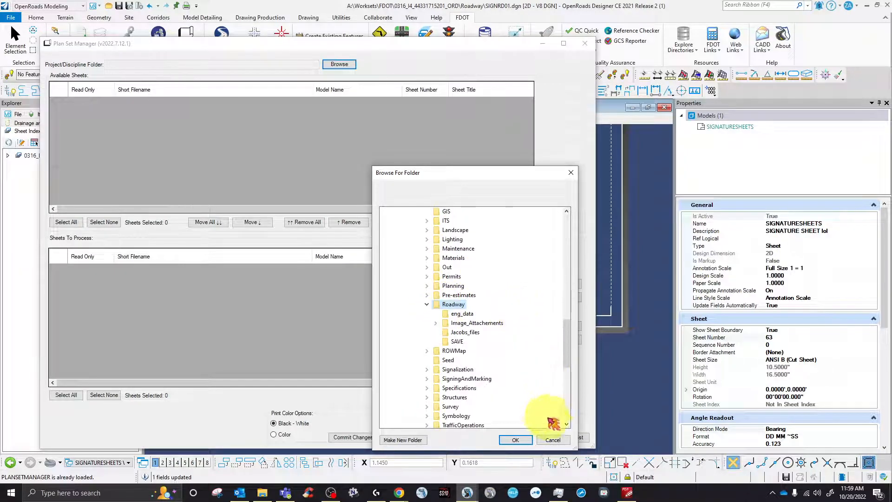
{"action": "left_click", "coordinate": [516, 439]}
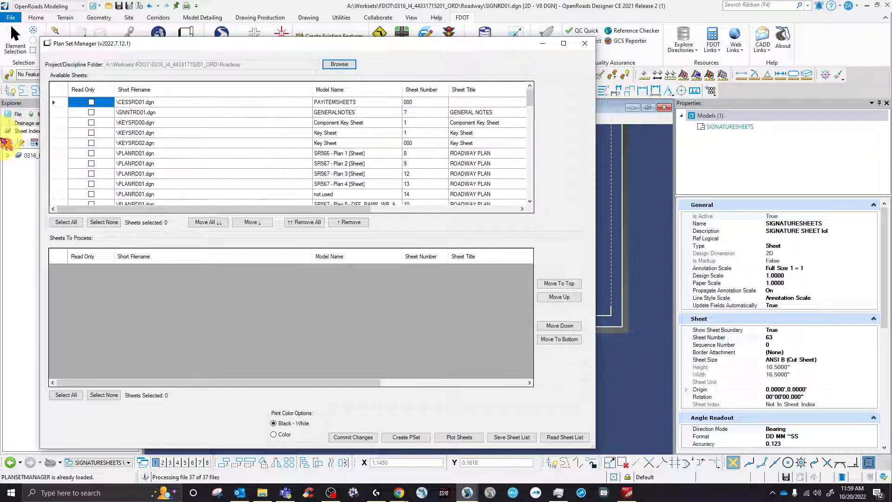
Find the SIGNRD01.dgn SIGNATURESHEETS and PLAYRD01.dgn PLAY models among the available sheets and add both together to the sheets to process.
{"action": "scroll", "coordinate": [185, 182], "scroll_direction": "down", "scroll_amount": 3}
{"action": "scroll", "coordinate": [186, 181], "scroll_direction": "down", "scroll_amount": 10}
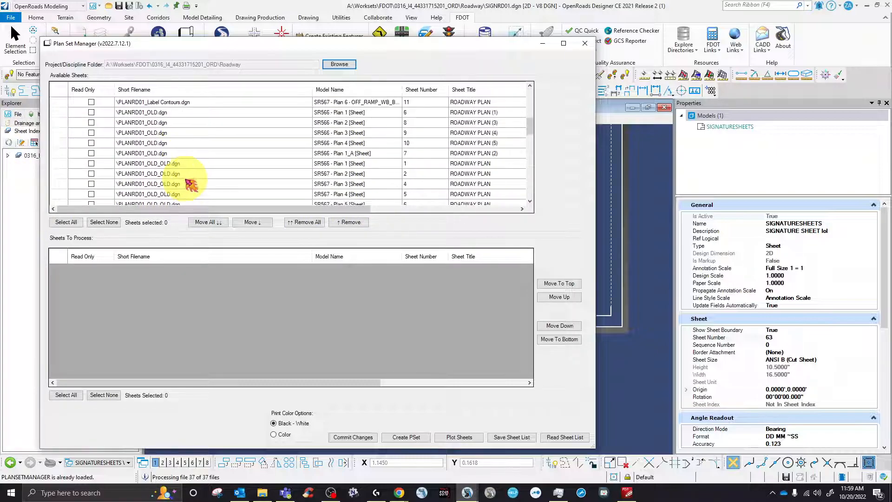
{"action": "scroll", "coordinate": [188, 181], "scroll_direction": "up", "scroll_amount": 6}
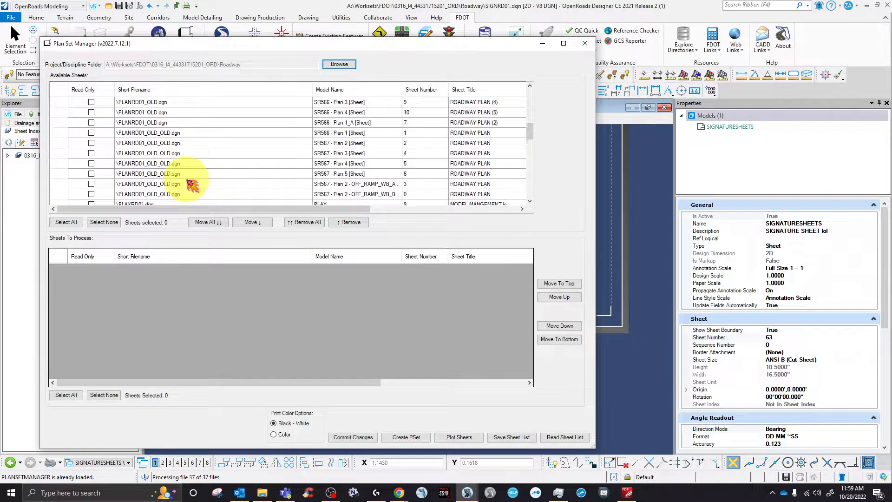
{"action": "scroll", "coordinate": [191, 184], "scroll_direction": "down", "scroll_amount": 3}
{"action": "scroll", "coordinate": [191, 184], "scroll_direction": "down", "scroll_amount": 7}
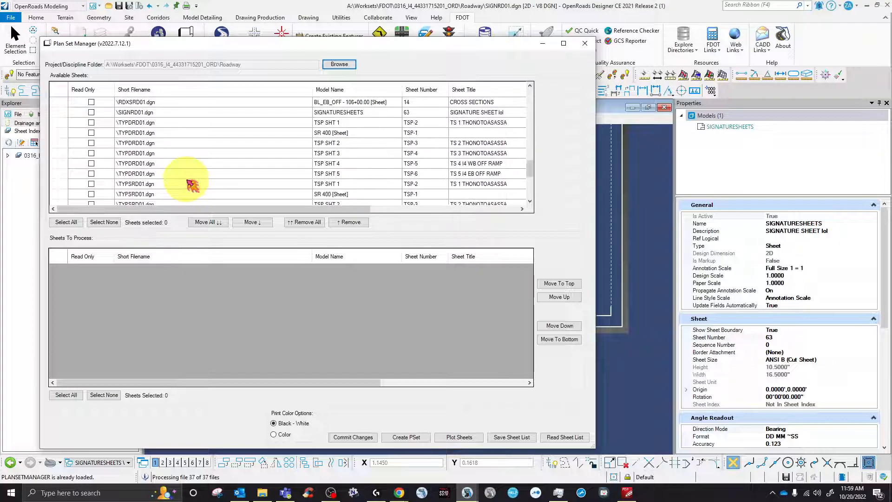
{"action": "scroll", "coordinate": [191, 184], "scroll_direction": "up", "scroll_amount": 4}
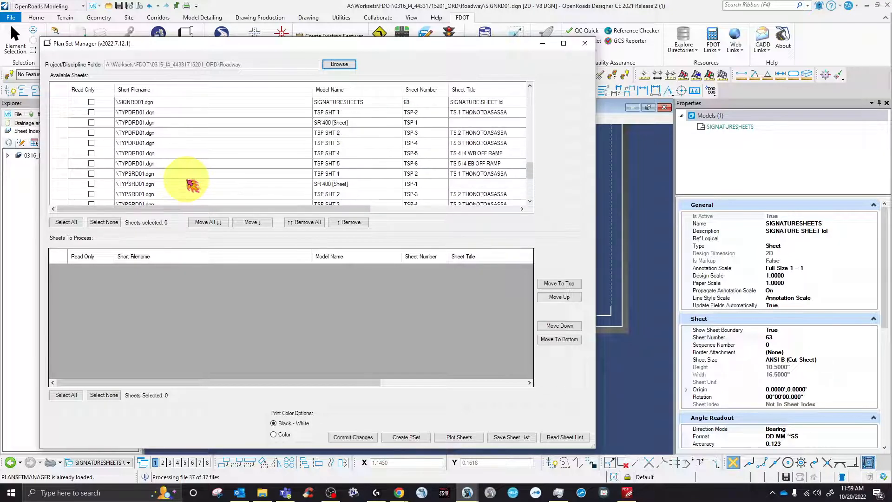
{"action": "scroll", "coordinate": [191, 184], "scroll_direction": "up", "scroll_amount": 3}
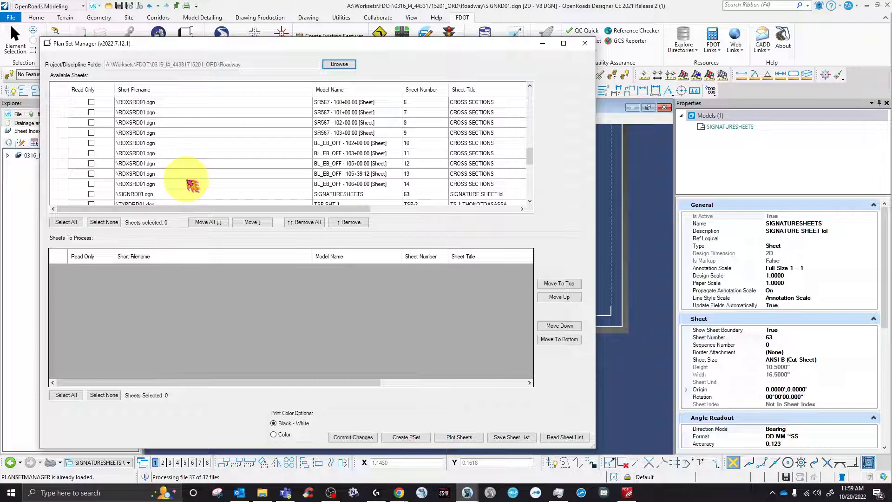
{"action": "scroll", "coordinate": [178, 186], "scroll_direction": "down", "scroll_amount": 1}
{"action": "left_click", "coordinate": [158, 164]}
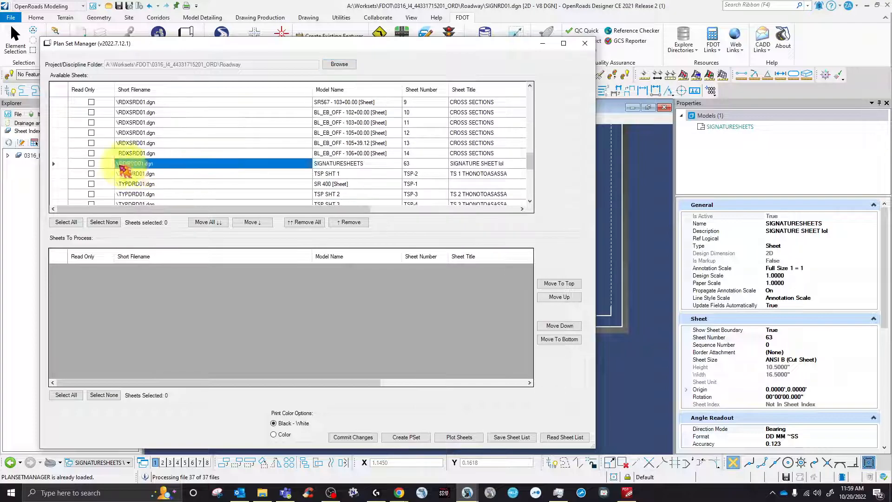
{"action": "left_click", "coordinate": [56, 164]}
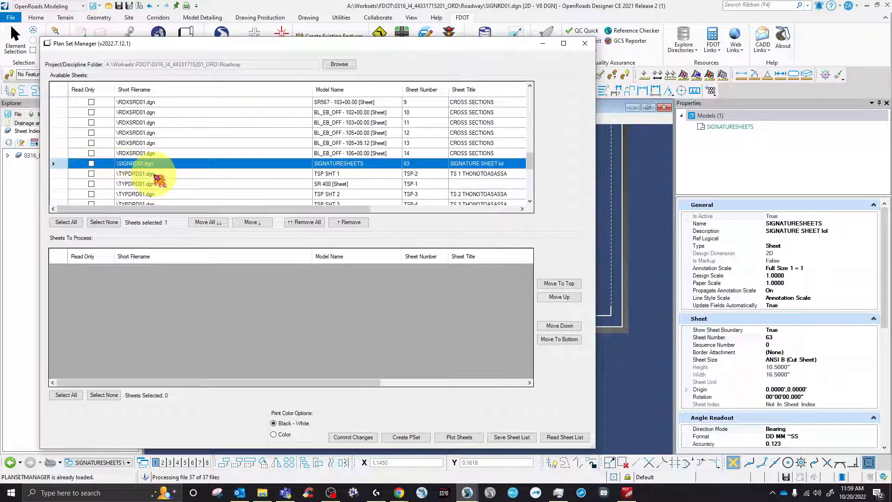
{"action": "scroll", "coordinate": [177, 178], "scroll_direction": "up", "scroll_amount": 6}
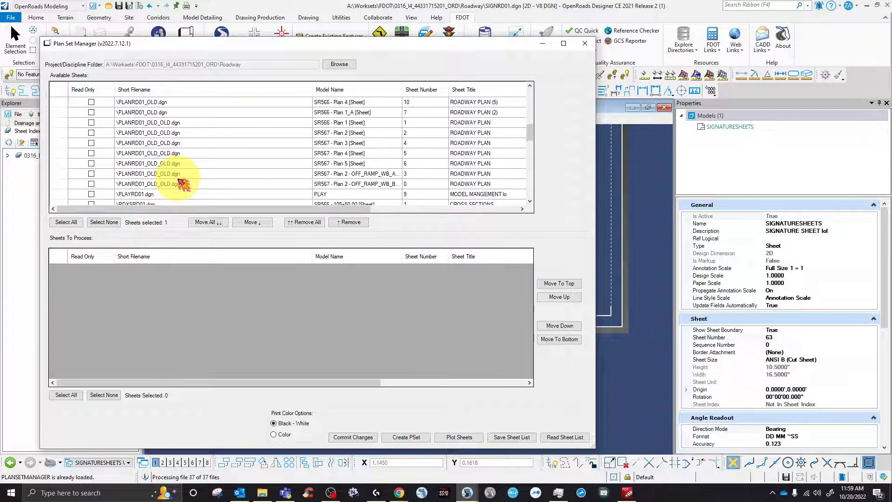
{"action": "scroll", "coordinate": [204, 167], "scroll_direction": "up", "scroll_amount": 5}
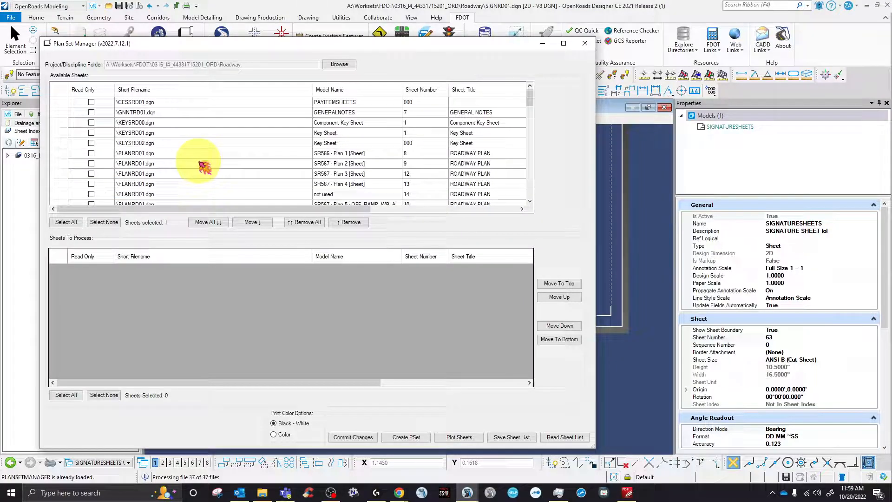
{"action": "scroll", "coordinate": [205, 167], "scroll_direction": "down", "scroll_amount": 5}
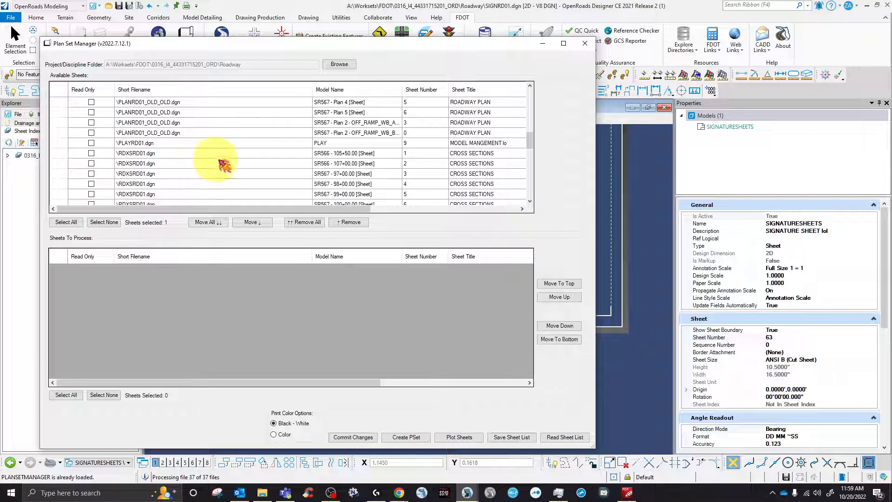
{"action": "left_click", "coordinate": [59, 143], "text": "ctrl"}
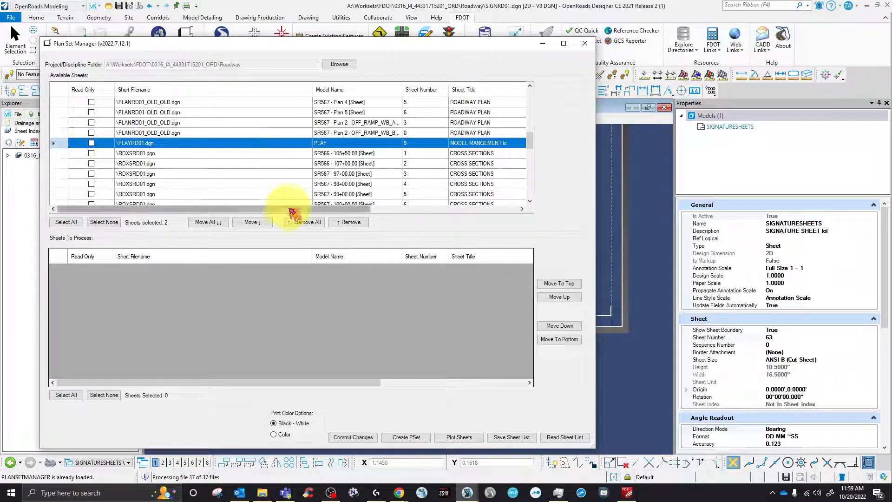
{"action": "left_click", "coordinate": [252, 222]}
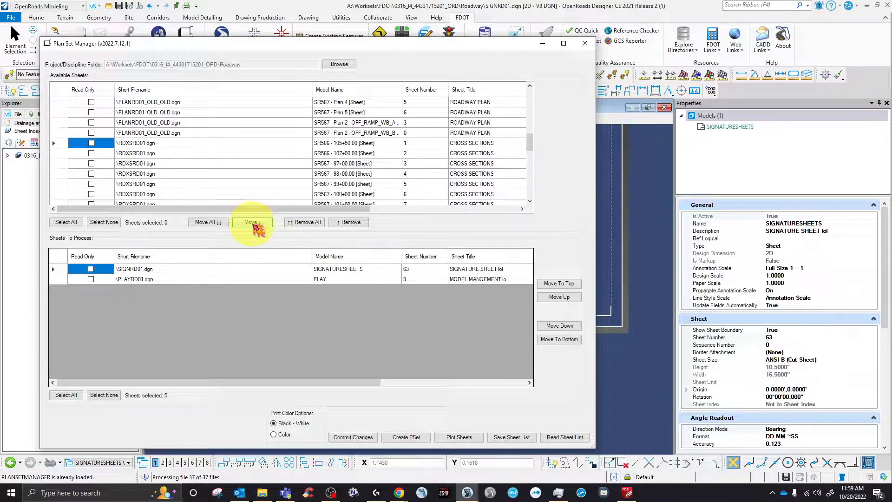
Set the sheet numbers of SIGNATURESHEETS and PLAY to 3 and 96, and shorten their titles to SIGNATURE and MODEL MAN.
{"action": "left_click", "coordinate": [420, 269]}
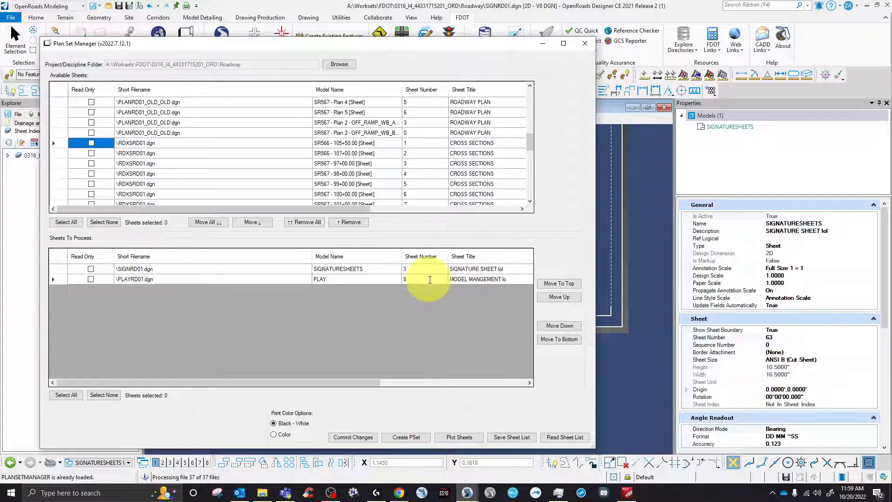
{"action": "left_click_drag", "start_coordinate": [348, 382], "coordinate": [465, 382]}
{"action": "mouse_move", "coordinate": [445, 47]}
{"action": "left_mouse_down"}
{"action": "mouse_move", "coordinate": [348, 328]}
{"action": "mouse_move", "coordinate": [467, 442]}
{"action": "mouse_move", "coordinate": [465, 59]}
{"action": "left_mouse_up"}
{"action": "left_click", "coordinate": [370, 281]}
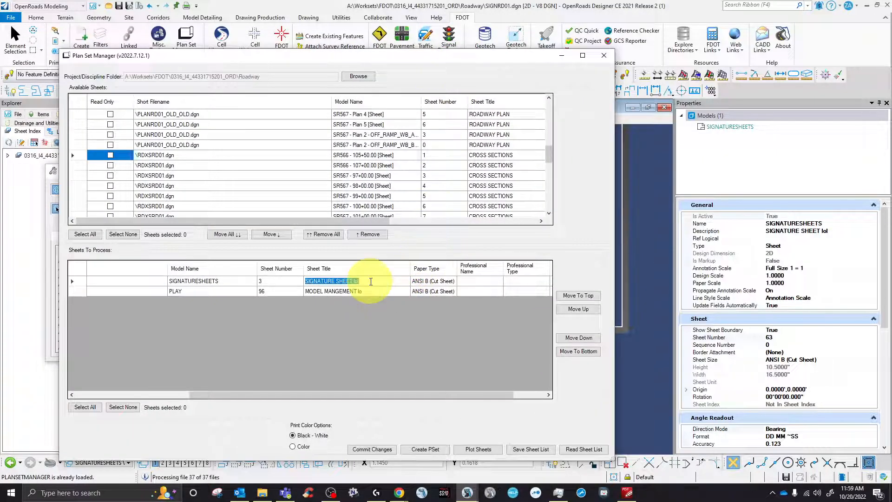
{"action": "left_click", "coordinate": [365, 281]}
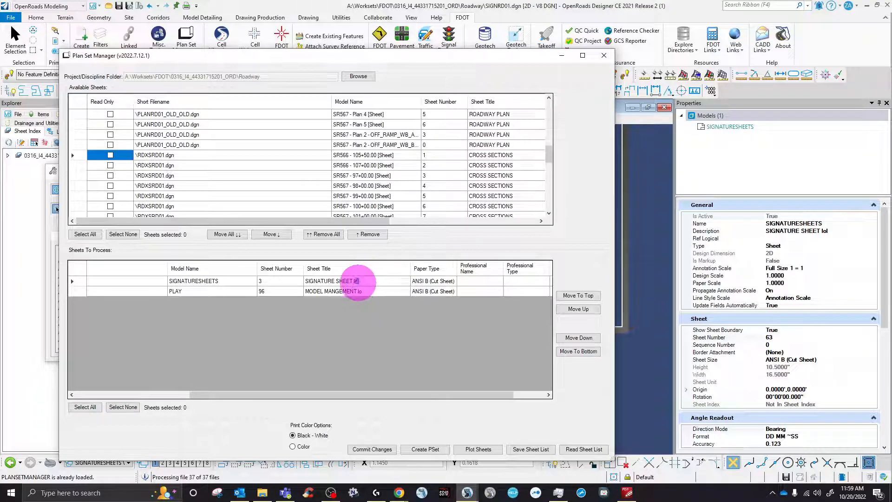
{"action": "key", "text": "BackSpace"}
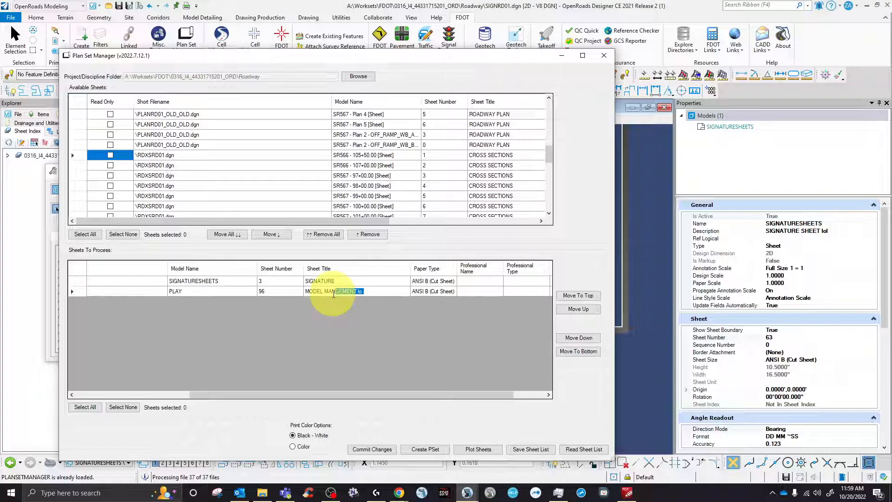
{"action": "key", "text": "BackSpace"}
Show the Top County column in the sheets to process and hide it again.
{"action": "left_click_drag", "start_coordinate": [279, 394], "coordinate": [80, 394]}
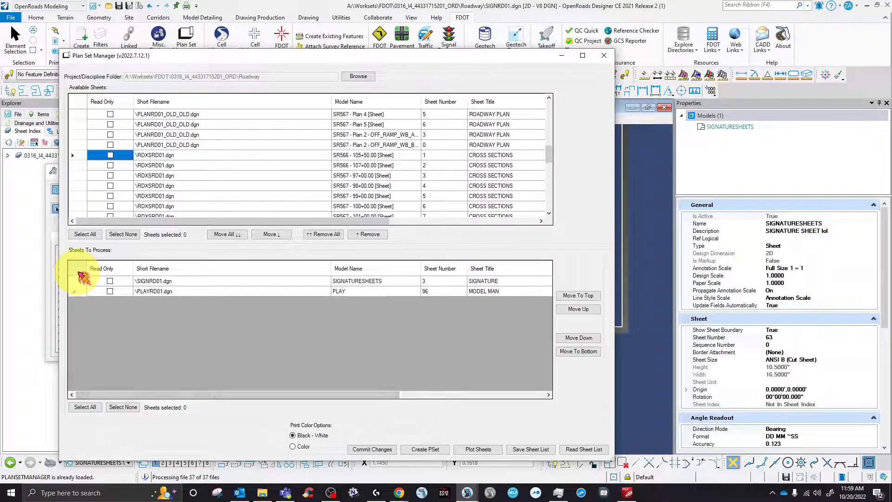
{"action": "left_click", "coordinate": [82, 274]}
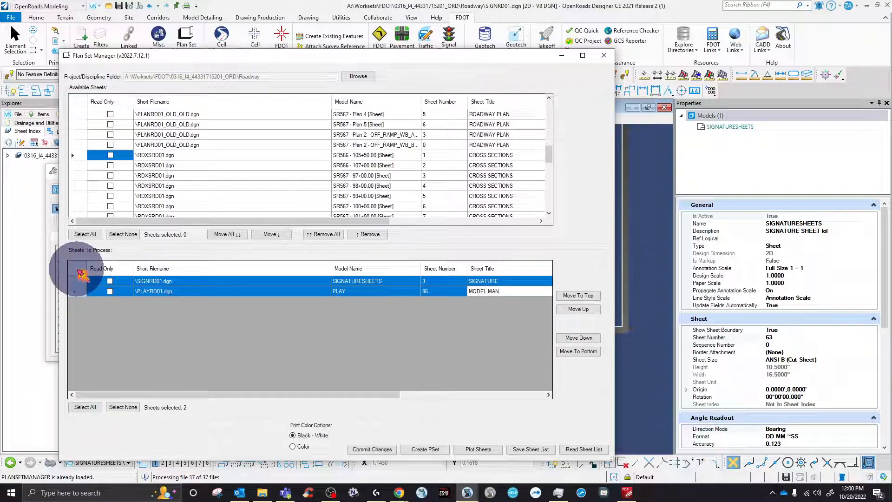
{"action": "right_click", "coordinate": [82, 274]}
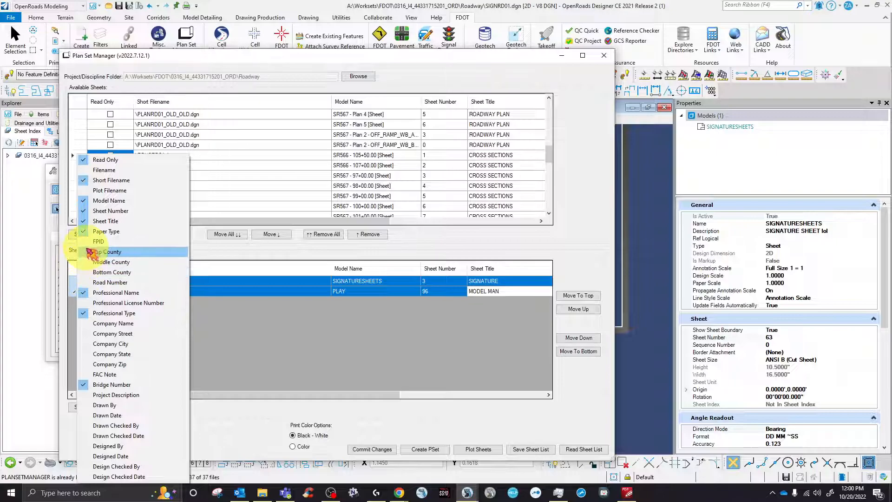
{"action": "left_click_drag", "start_coordinate": [312, 395], "coordinate": [496, 392]}
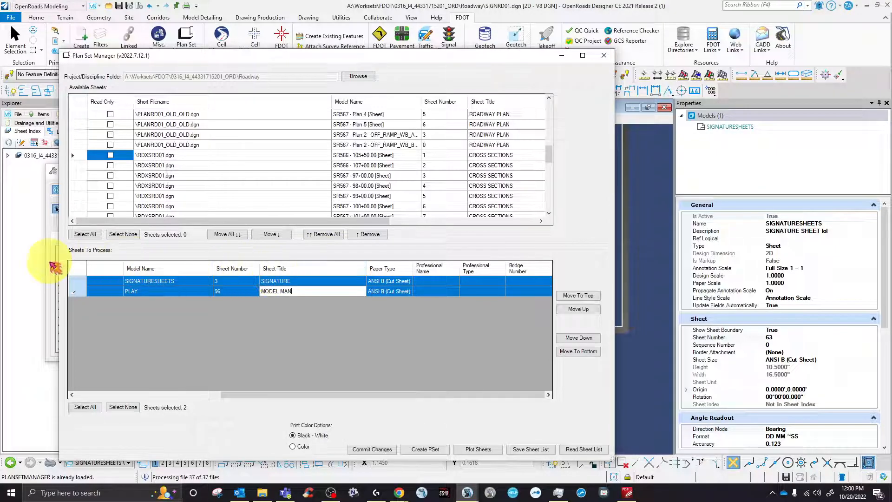
{"action": "left_click", "coordinate": [79, 274]}
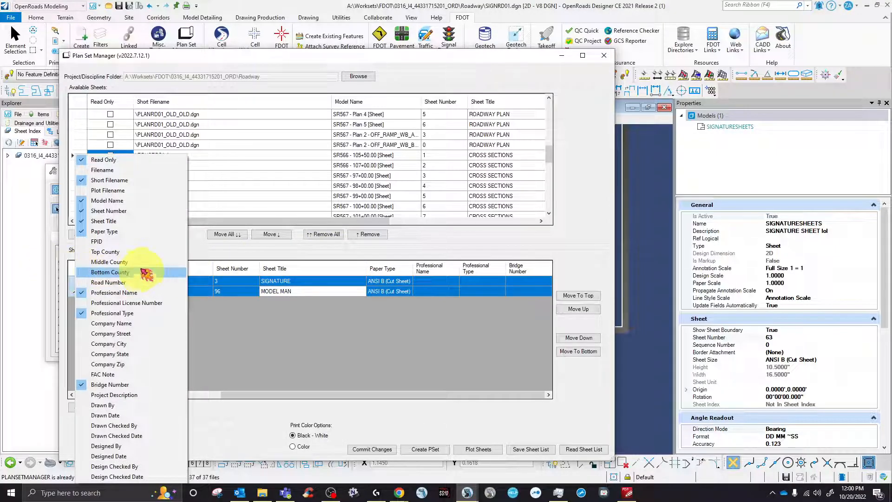
{"action": "left_click", "coordinate": [85, 252]}
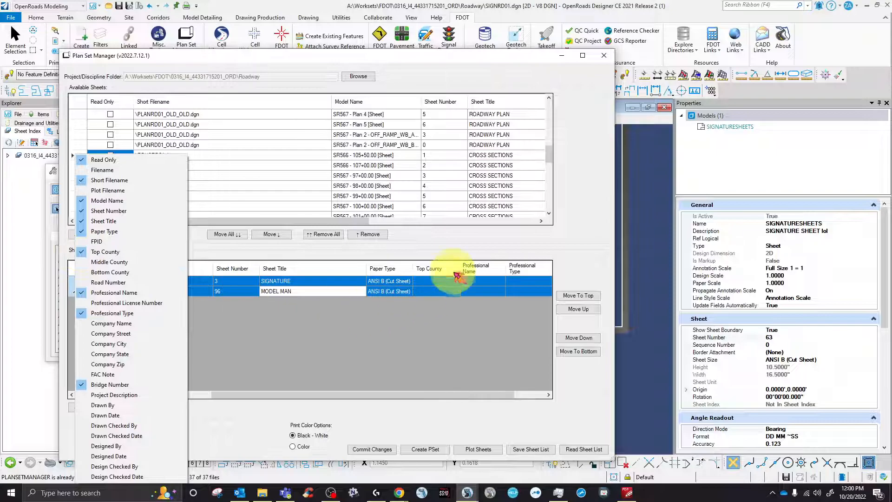
{"action": "left_click", "coordinate": [84, 254]}
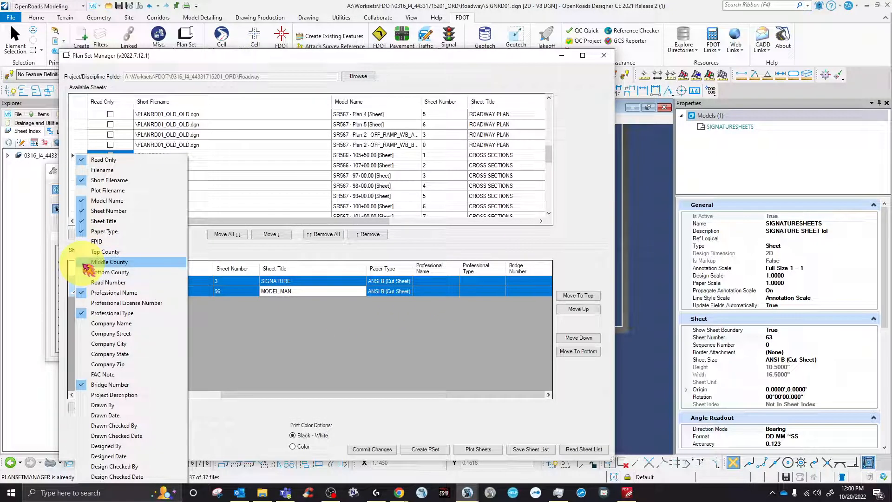
{"action": "left_click", "coordinate": [347, 377]}
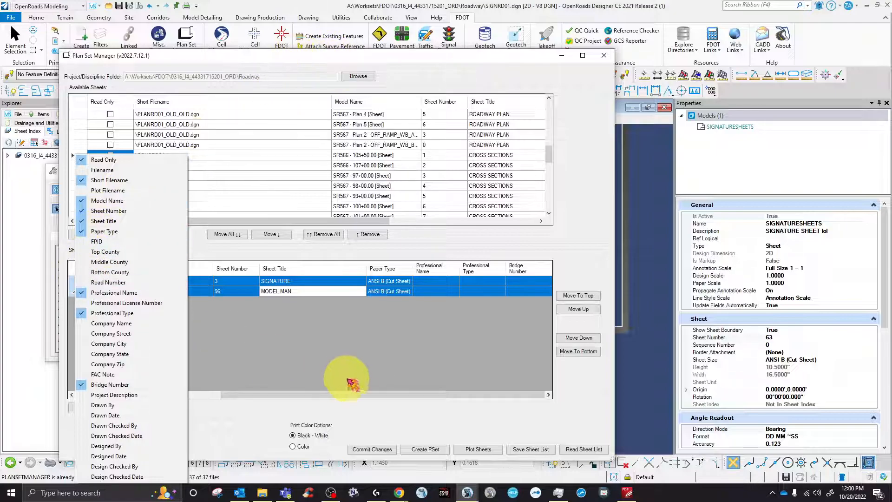
Move Plan Set Manager aside to check the county in the signature sheet's title block, and bring it back.
{"action": "left_click_drag", "start_coordinate": [315, 56], "coordinate": [870, 129]}
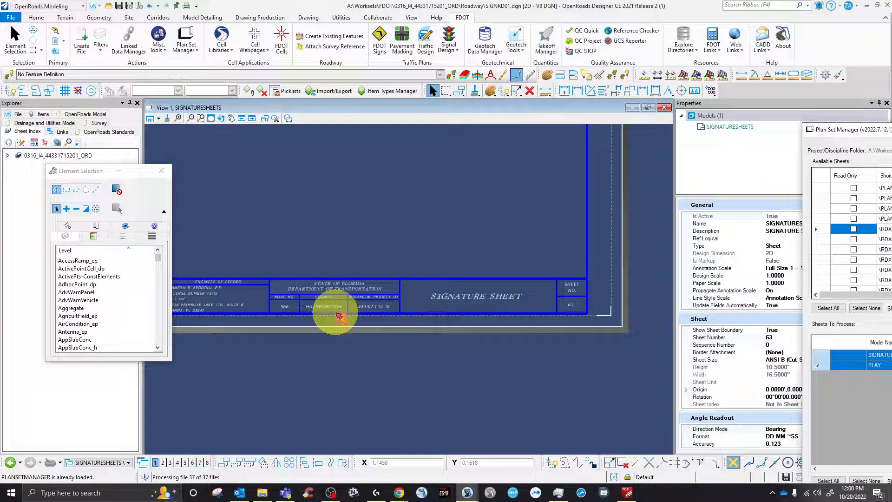
{"action": "left_click_drag", "start_coordinate": [889, 129], "coordinate": [403, 81]}
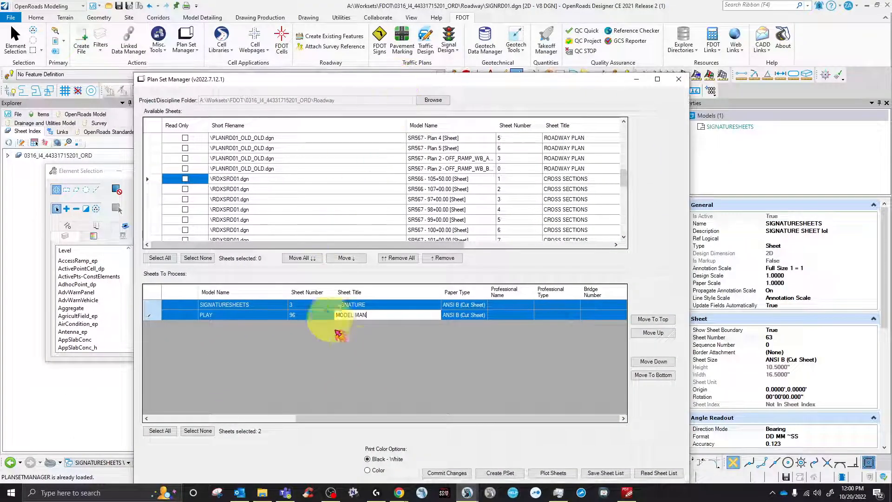
{"action": "left_click", "coordinate": [285, 418]}
{"action": "left_click_drag", "start_coordinate": [435, 420], "coordinate": [611, 416]}
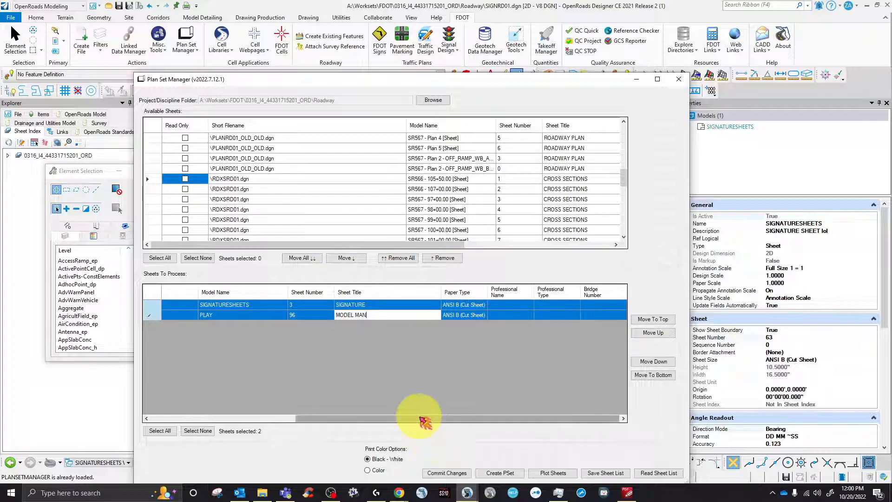
Add the Road Number and FAC Note columns to the sheets to process.
{"action": "left_click_drag", "start_coordinate": [423, 420], "coordinate": [224, 415]}
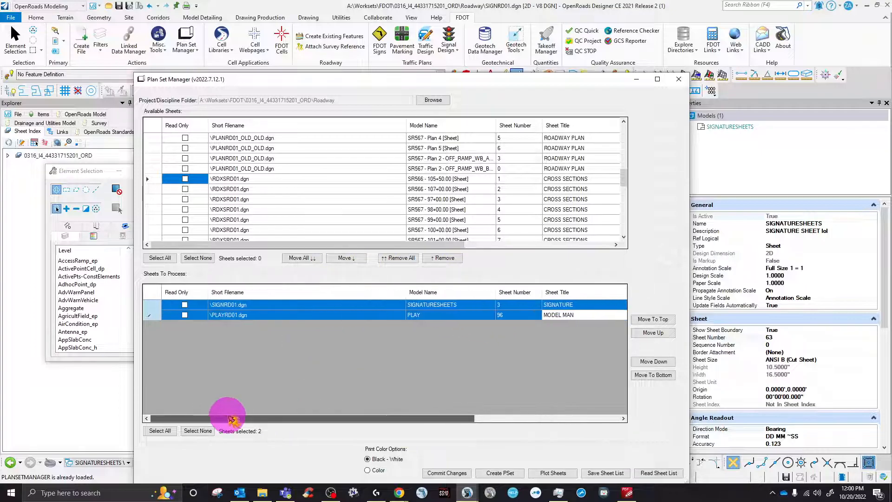
{"action": "right_click", "coordinate": [158, 294]}
{"action": "left_click", "coordinate": [157, 293]}
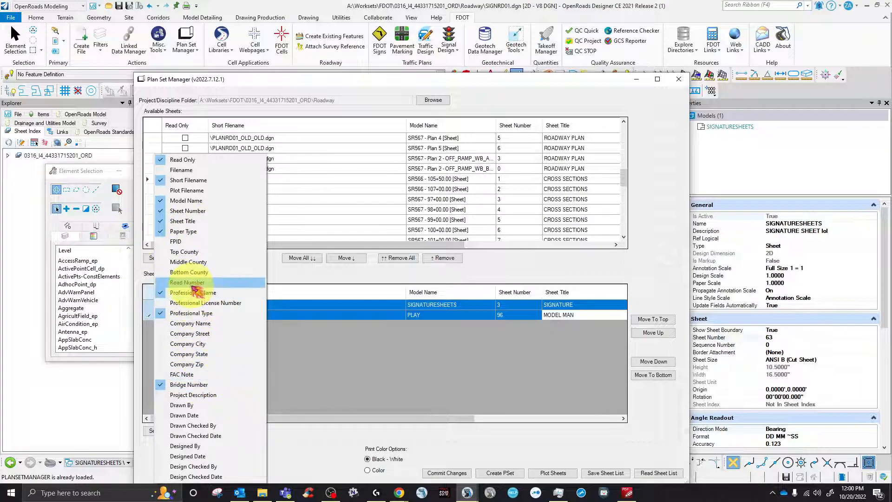
{"action": "left_click", "coordinate": [163, 282]}
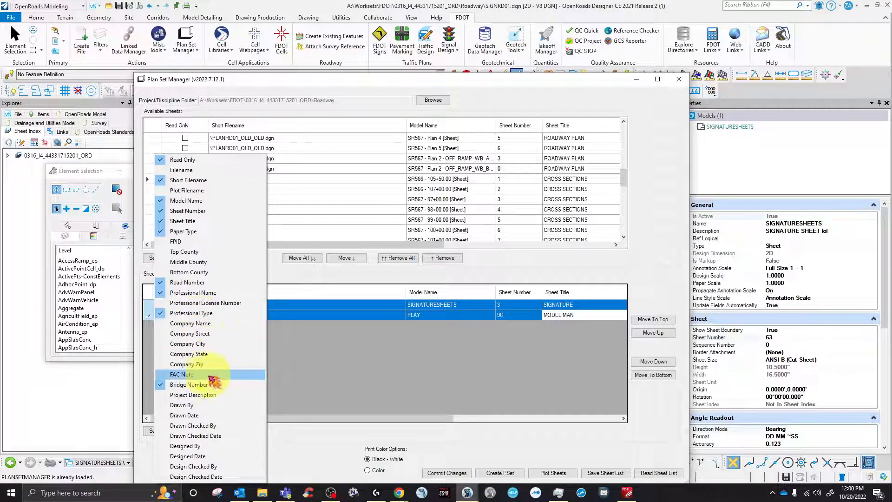
{"action": "left_click", "coordinate": [168, 374]}
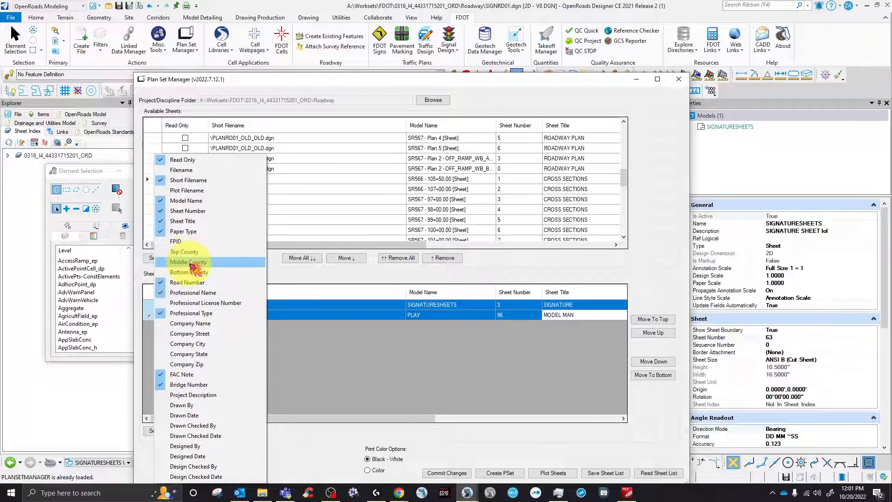
{"action": "left_click", "coordinate": [332, 400]}
{"action": "left_click_drag", "start_coordinate": [328, 418], "coordinate": [597, 398]}
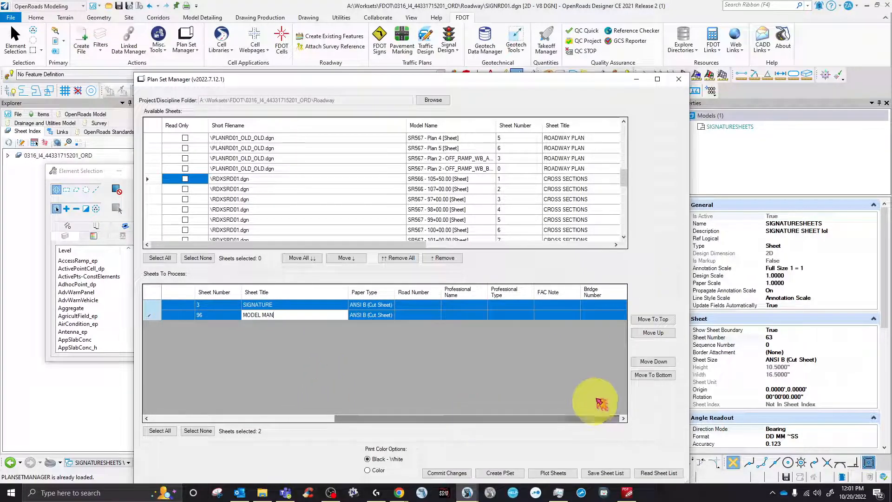
Fill in the FAC Note of the SIGNATURE and MODEL MAN sheets with placeholder text and commit the changes to the files.
{"action": "left_click", "coordinate": [555, 305]}
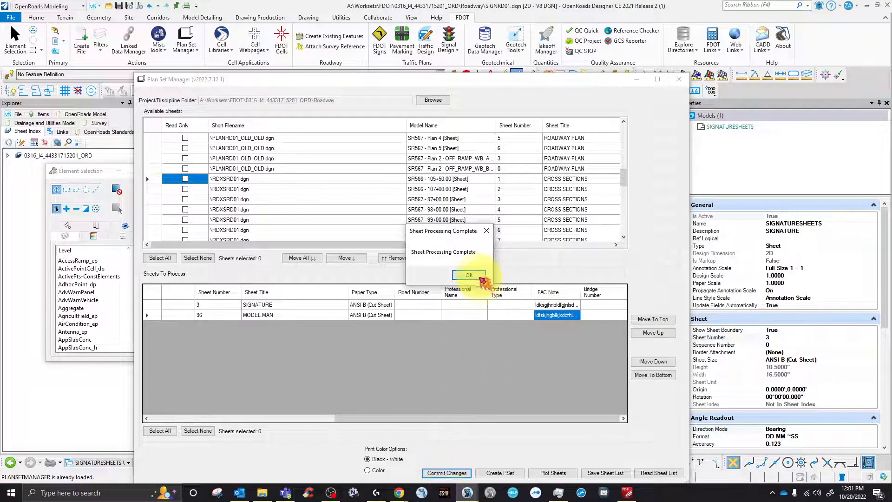
{"action": "left_click", "coordinate": [469, 274]}
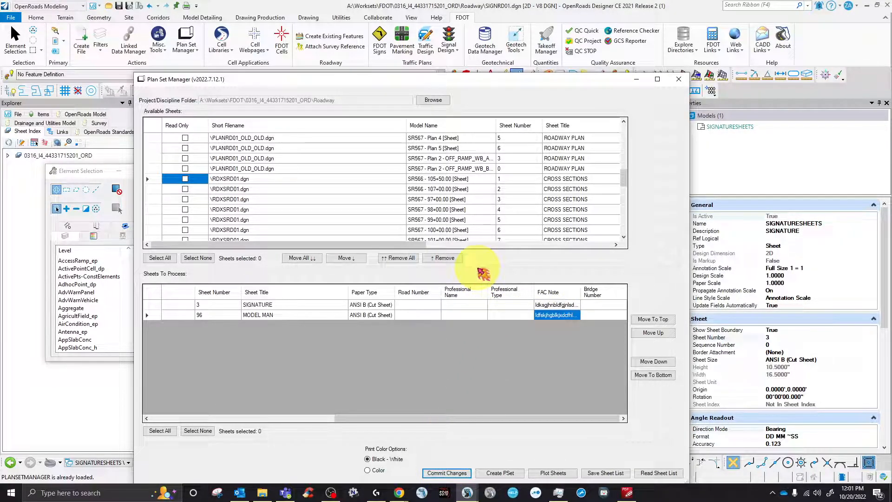
{"action": "left_click_drag", "start_coordinate": [473, 418], "coordinate": [599, 435]}
{"action": "left_click", "coordinate": [446, 472]}
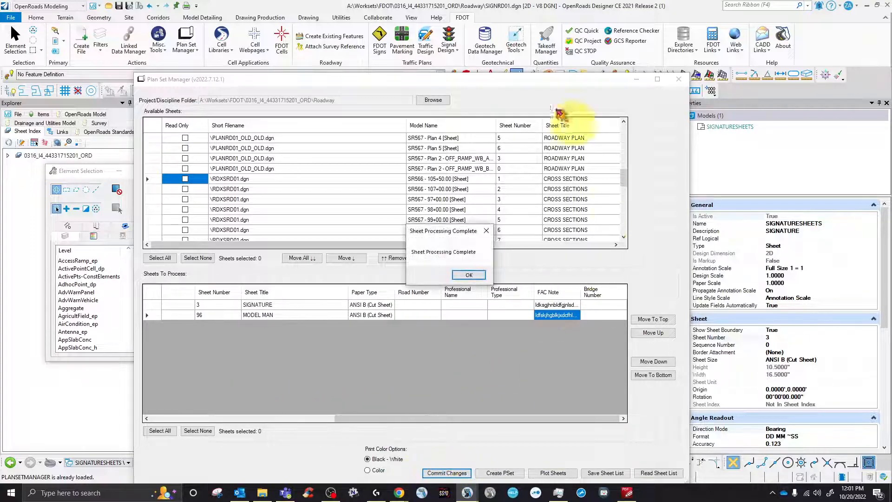
{"action": "left_click", "coordinate": [469, 275]}
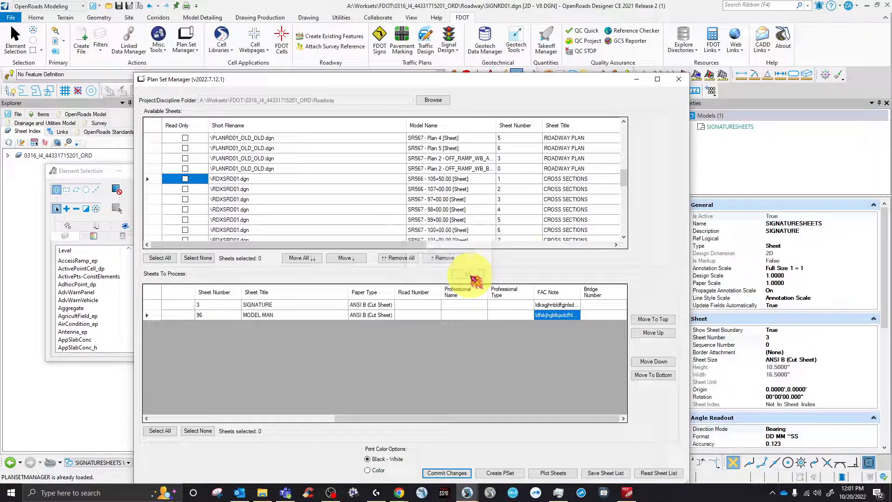
Close Plan Set Manager and check the committed sheet number and title in the signature sheet's title block.
{"action": "left_click", "coordinate": [678, 79]}
{"action": "scroll", "coordinate": [483, 344], "scroll_direction": "down", "scroll_amount": 2}
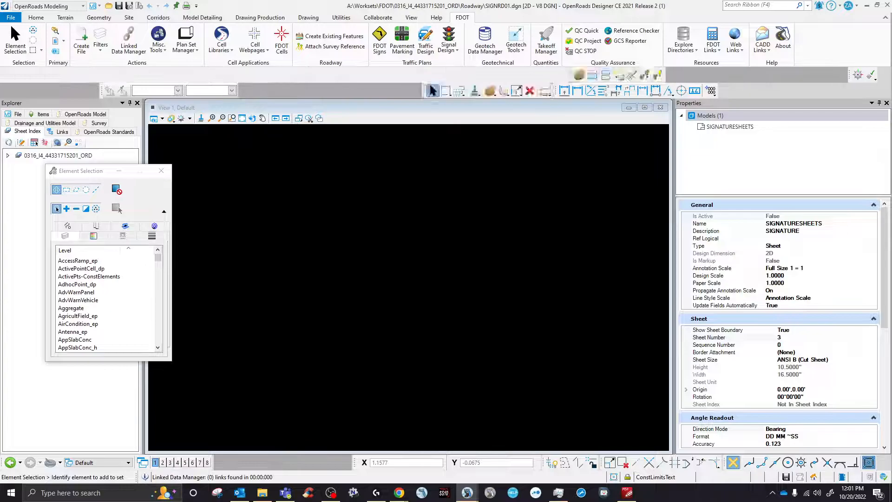
{"action": "scroll", "coordinate": [578, 362], "scroll_direction": "down", "scroll_amount": 2}
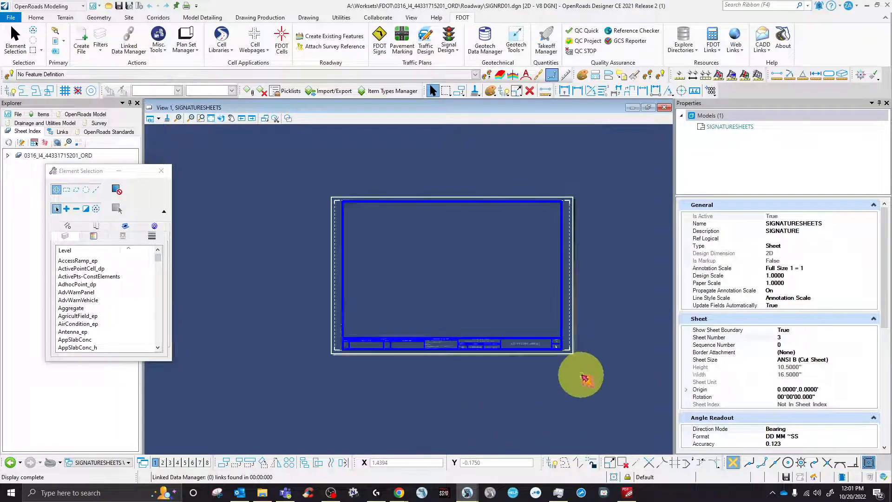
{"action": "scroll", "coordinate": [567, 339], "scroll_direction": "up", "scroll_amount": 5}
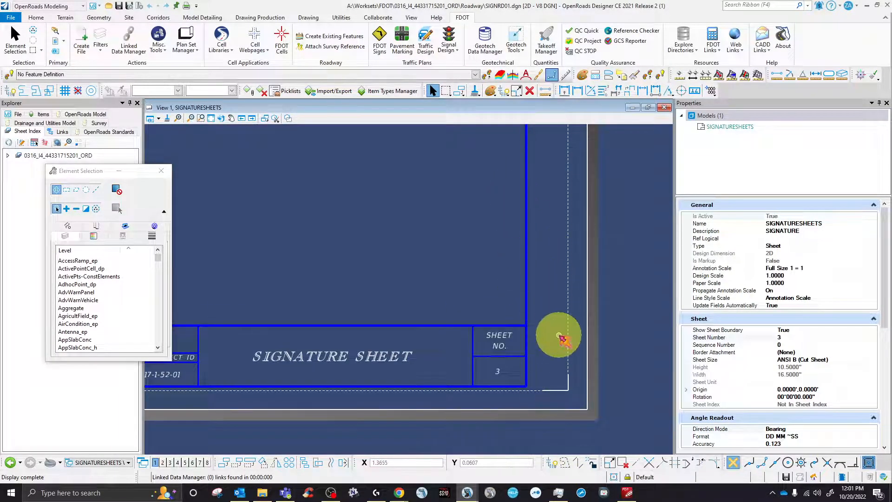
{"action": "scroll", "coordinate": [562, 338], "scroll_direction": "down", "scroll_amount": 2}
{"action": "scroll", "coordinate": [525, 362], "scroll_direction": "down", "scroll_amount": 2}
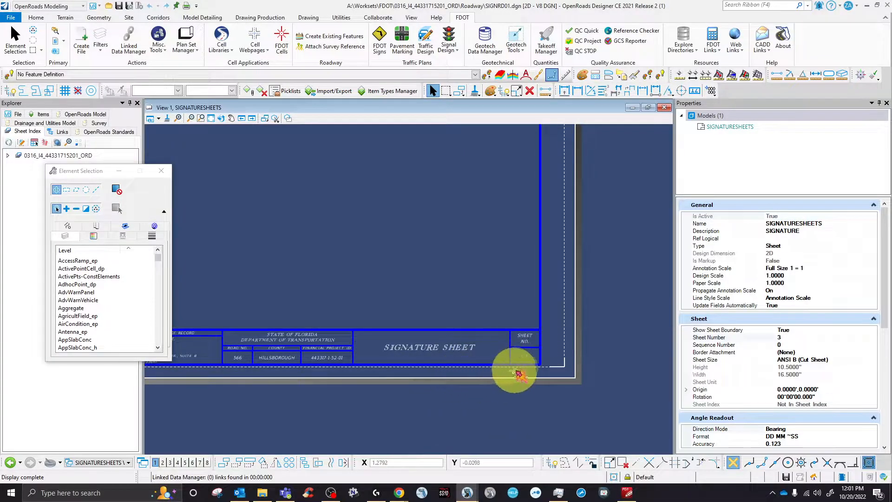
{"action": "scroll", "coordinate": [540, 357], "scroll_direction": "up", "scroll_amount": 2}
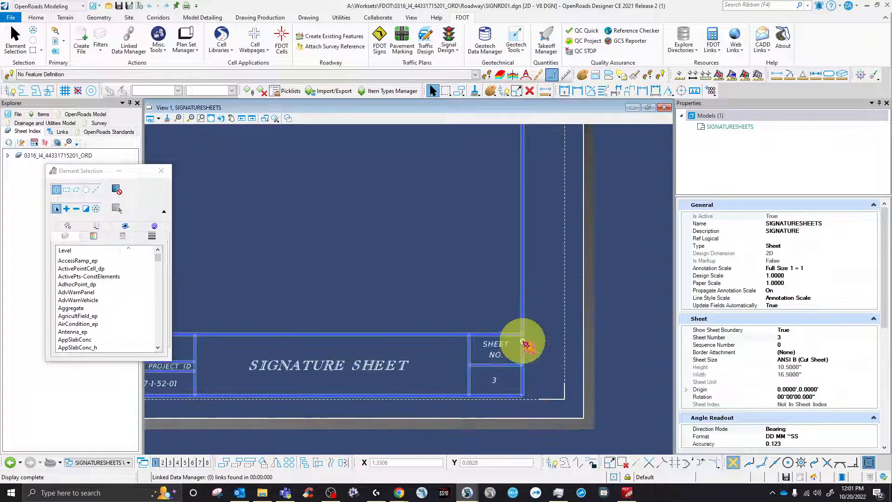
Inspect the properties of the 11x17 Sheet Border cell and clear the selection.
{"action": "left_click", "coordinate": [527, 343]}
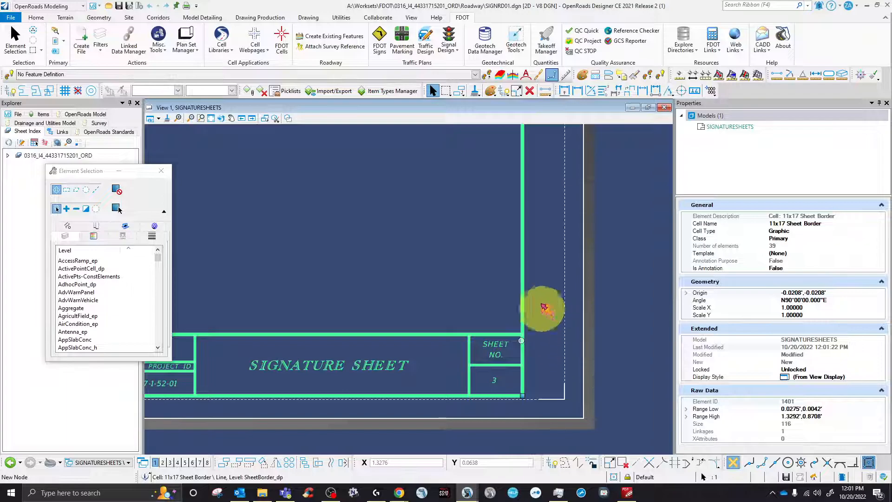
{"action": "scroll", "coordinate": [578, 346], "scroll_direction": "down", "scroll_amount": 1}
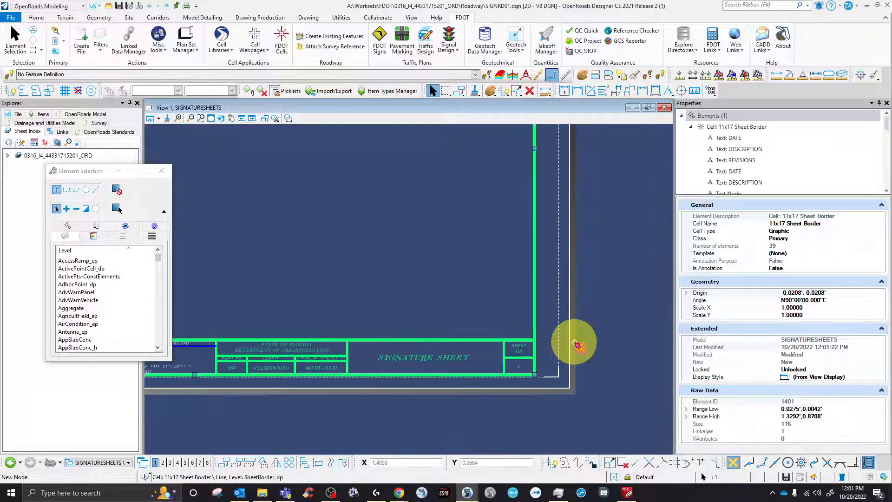
{"action": "scroll", "coordinate": [575, 344], "scroll_direction": "down", "scroll_amount": 1}
{"action": "left_click", "coordinate": [459, 397]}
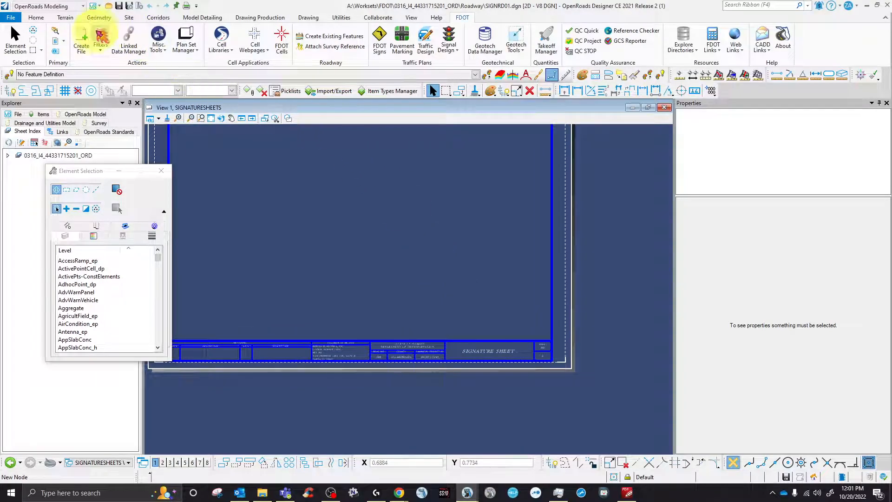
View the Roadway sheet file types in CreateFile, close it, and show the Items explorer with the Element Selection dialog moved aside.
{"action": "left_click", "coordinate": [85, 46]}
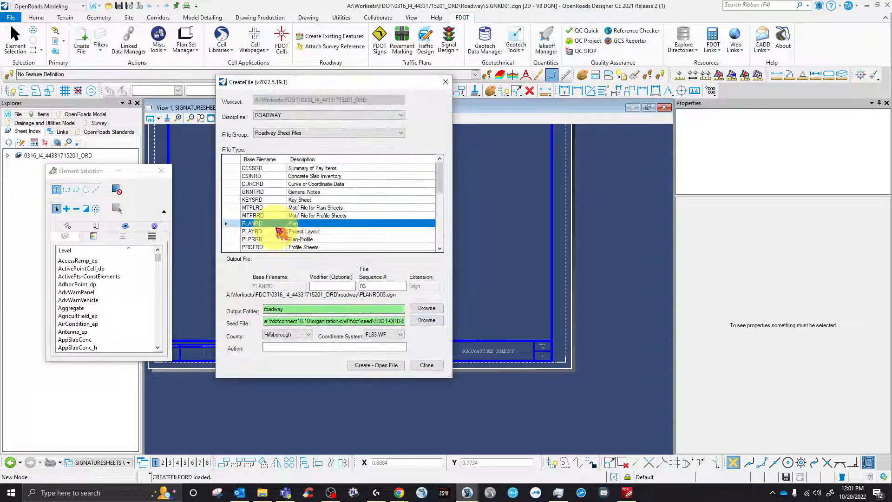
{"action": "left_click", "coordinate": [445, 82]}
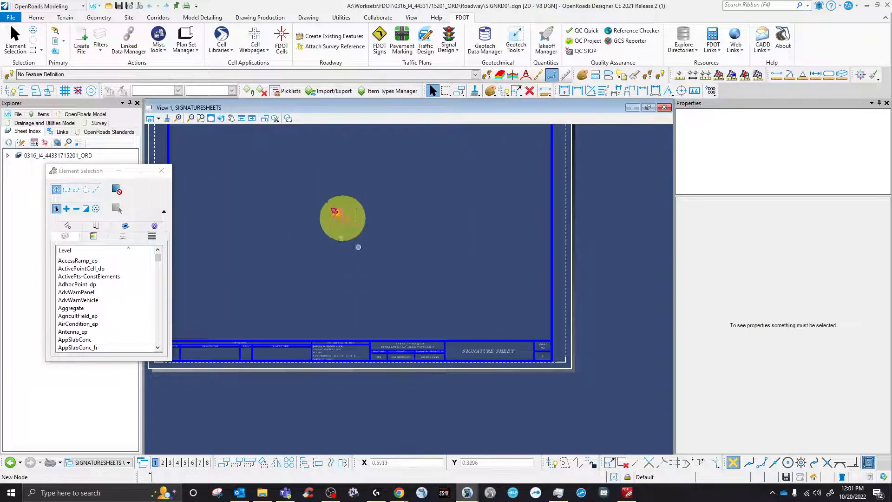
{"action": "left_click", "coordinate": [33, 123]}
{"action": "left_click_drag", "start_coordinate": [73, 173], "coordinate": [226, 142]}
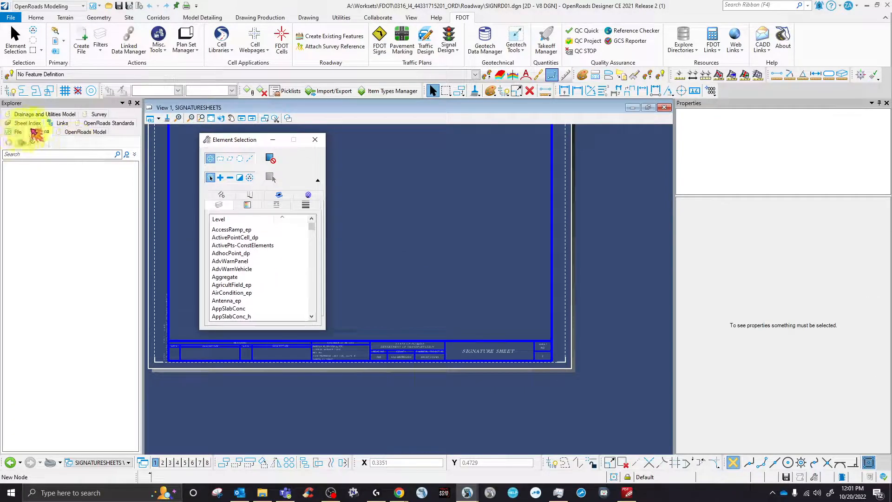
Look through the text elements contained in the 11x17 Sheet Border cell and deselect it.
{"action": "left_click", "coordinate": [468, 344]}
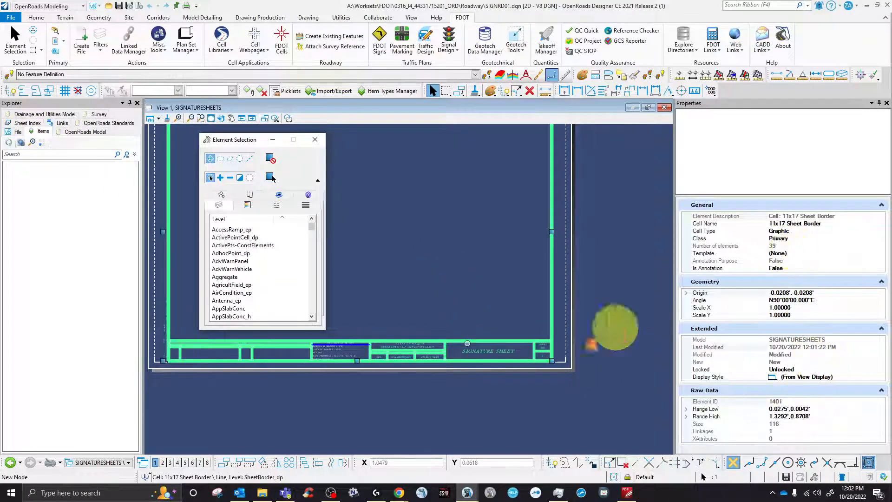
{"action": "scroll", "coordinate": [737, 172], "scroll_direction": "down", "scroll_amount": 10}
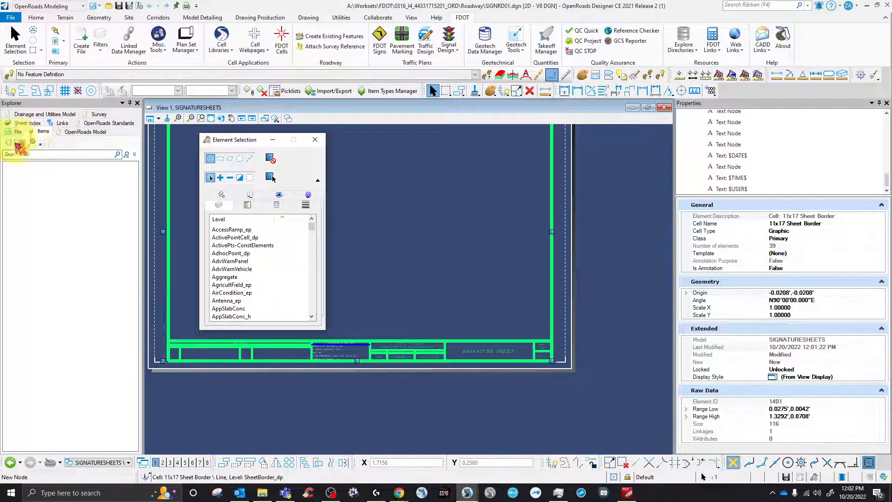
{"action": "left_click", "coordinate": [418, 259]}
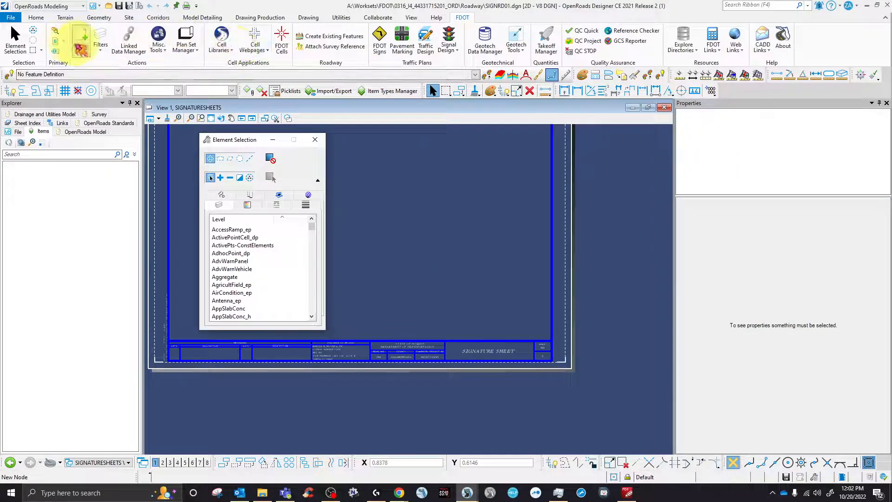
Open the PLAYRD01 drawing from the Roadway folder, with the file list sorted by date modified.
{"action": "left_click", "coordinate": [10, 17]}
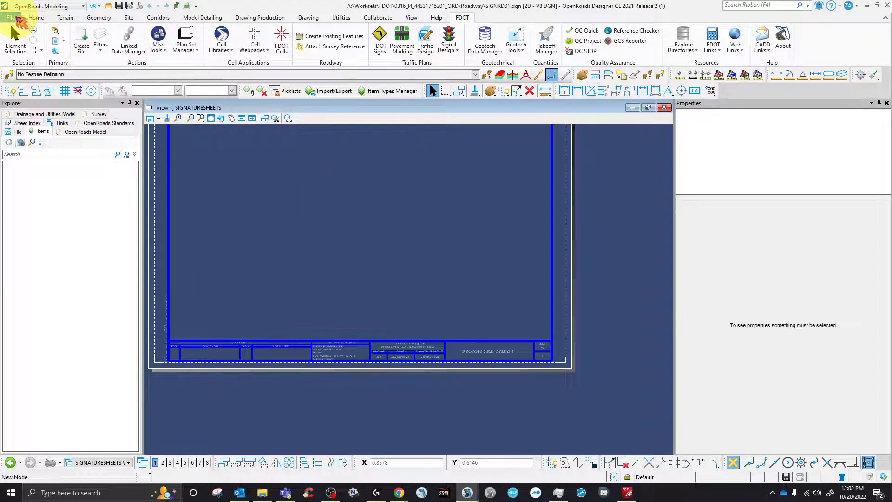
{"action": "left_click", "coordinate": [108, 408]}
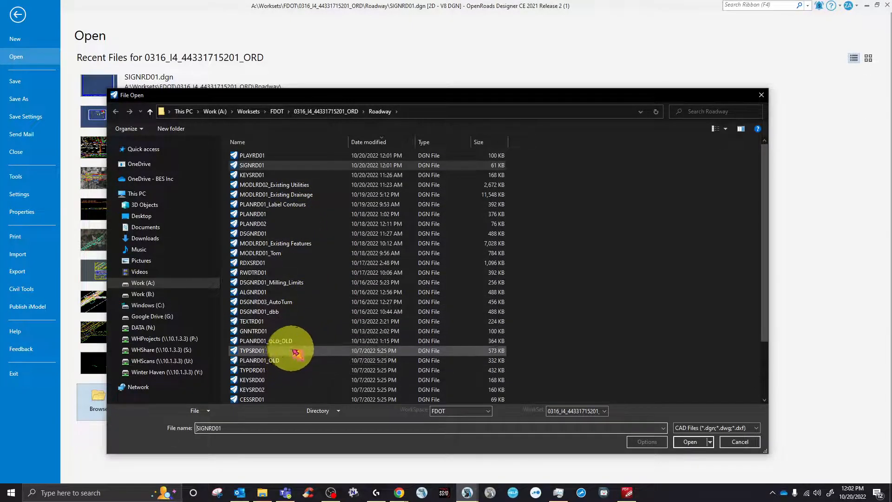
{"action": "left_click", "coordinate": [286, 144]}
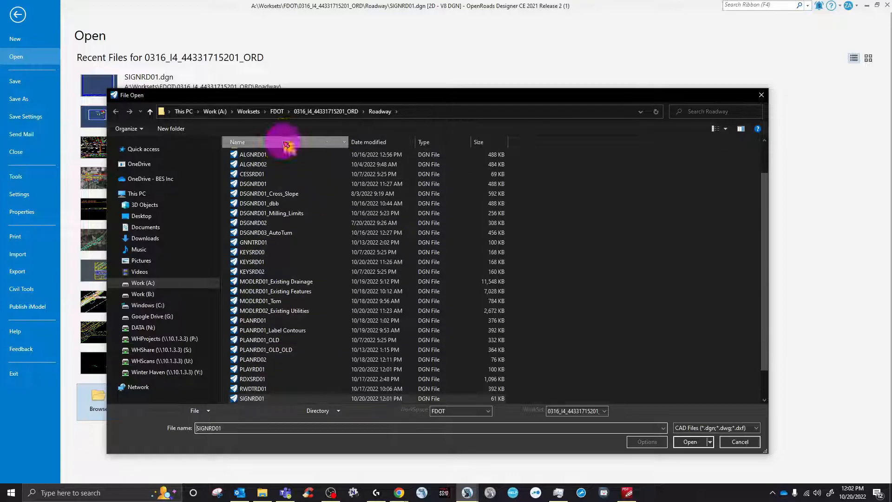
{"action": "left_click", "coordinate": [286, 144]}
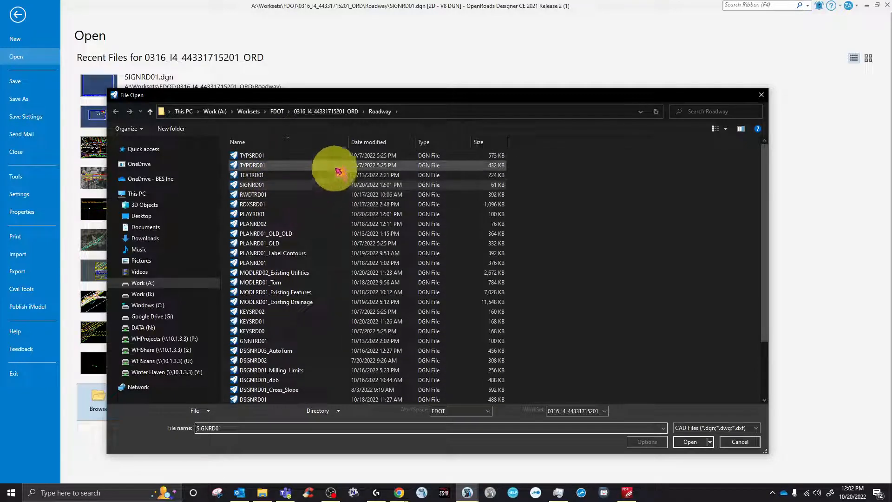
{"action": "left_click", "coordinate": [374, 142]}
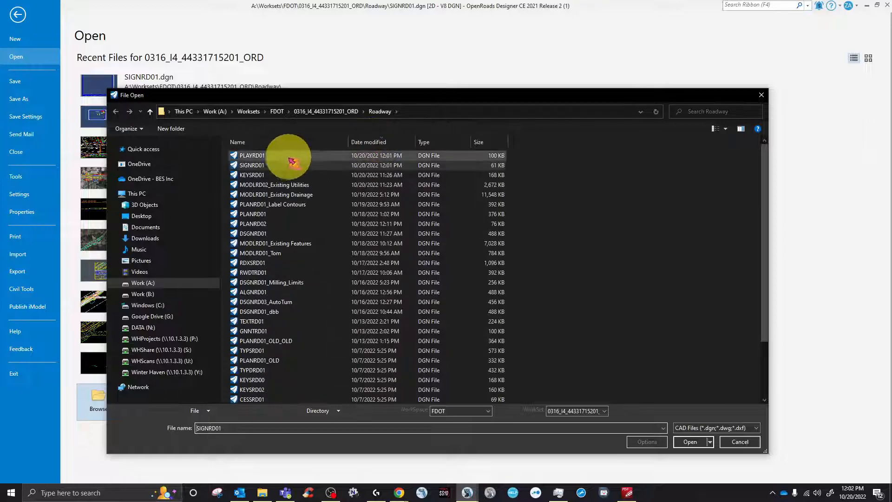
{"action": "left_click", "coordinate": [293, 158]}
{"action": "left_click", "coordinate": [690, 442]}
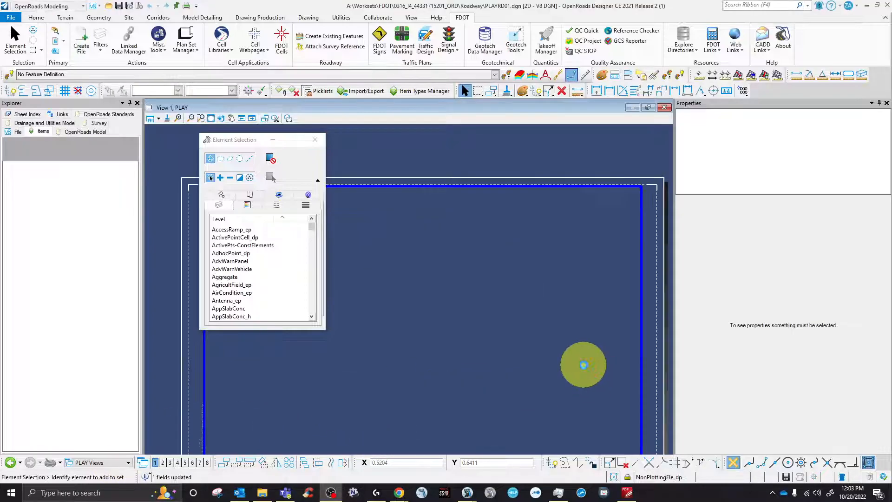
Check the sheet number and sheet title in the PLAY sheet's title block.
{"action": "scroll", "coordinate": [435, 215], "scroll_direction": "down", "scroll_amount": 4}
{"action": "scroll", "coordinate": [558, 319], "scroll_direction": "up", "scroll_amount": 5}
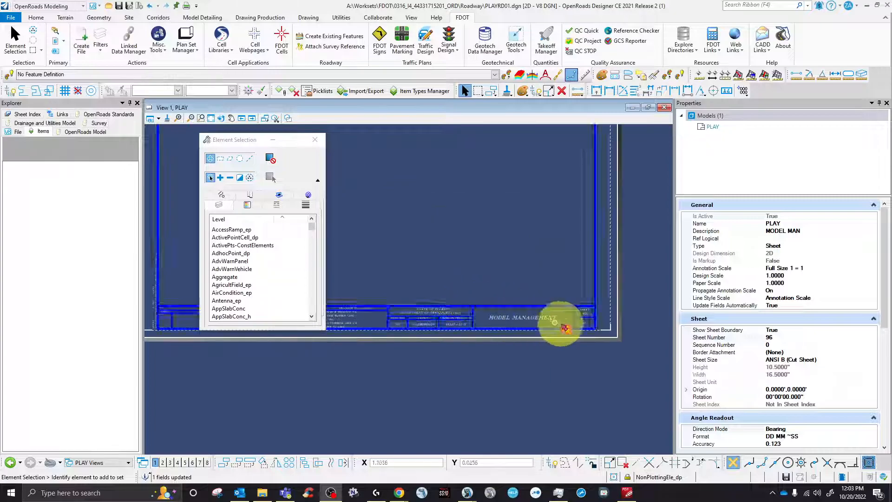
{"action": "scroll", "coordinate": [601, 339], "scroll_direction": "down", "scroll_amount": 5}
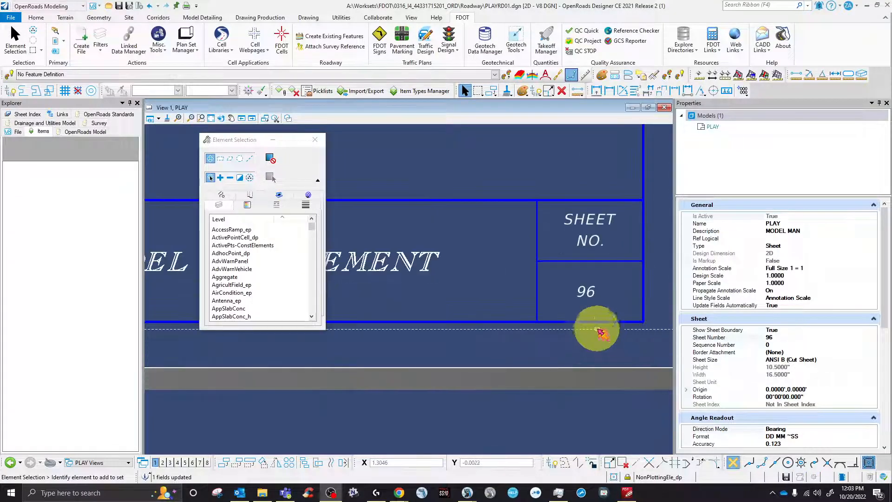
Switch to the Default model and return to the PLAY Views sheet.
{"action": "left_click", "coordinate": [96, 463]}
{"action": "left_click", "coordinate": [91, 433]}
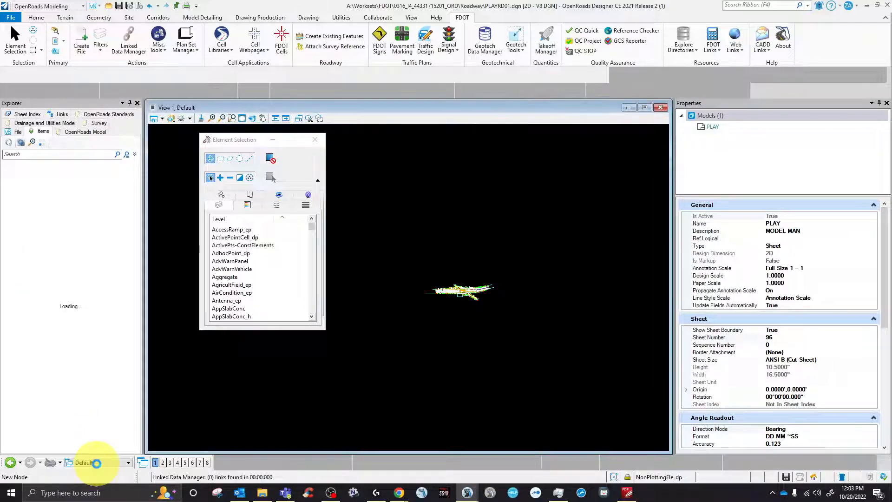
{"action": "left_click", "coordinate": [96, 462]}
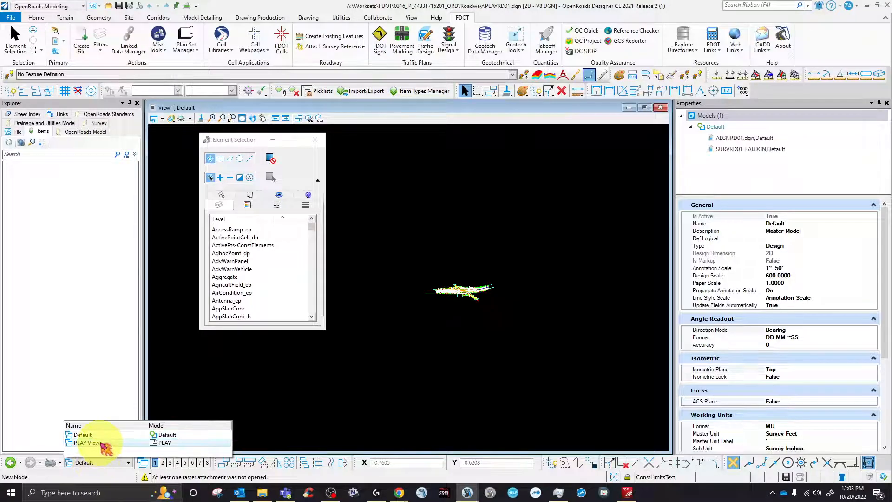
{"action": "left_click", "coordinate": [103, 444]}
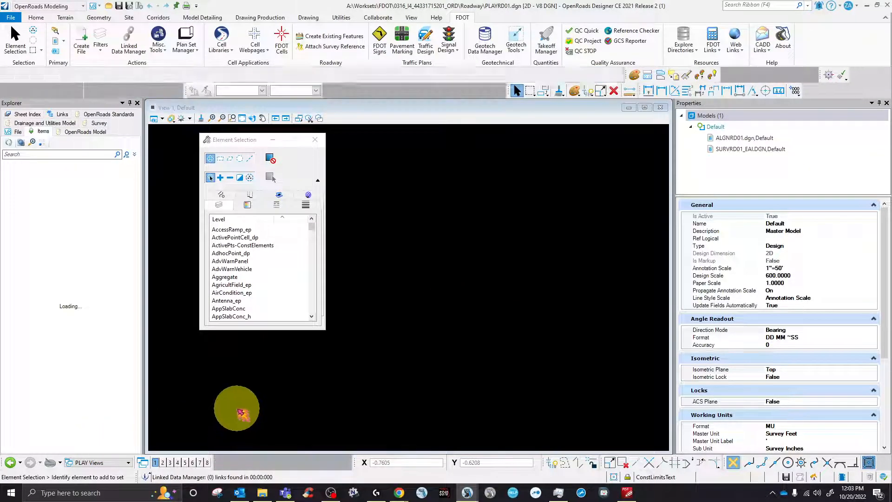
Examine the Model Management title block on the reloaded PLAY sheet.
{"action": "scroll", "coordinate": [569, 295], "scroll_direction": "down", "scroll_amount": 2}
{"action": "scroll", "coordinate": [486, 303], "scroll_direction": "down", "scroll_amount": 2}
{"action": "scroll", "coordinate": [519, 297], "scroll_direction": "up", "scroll_amount": 3}
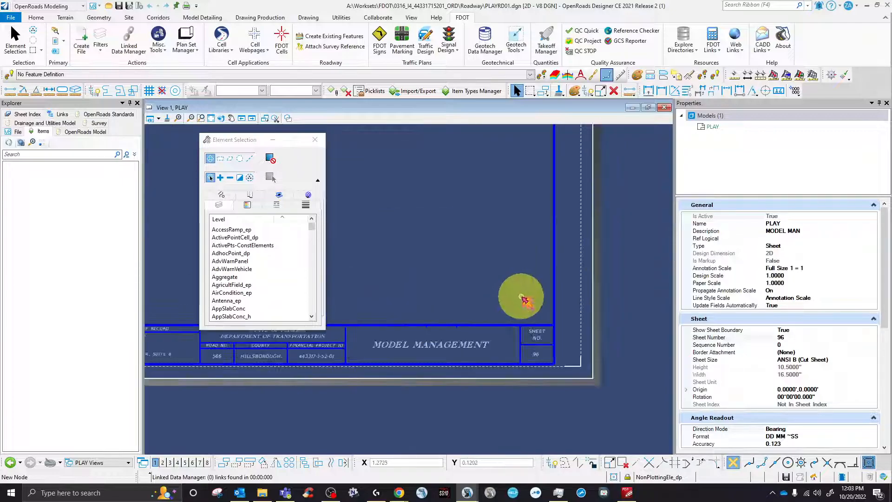
{"action": "scroll", "coordinate": [534, 309], "scroll_direction": "down", "scroll_amount": 2}
{"action": "scroll", "coordinate": [434, 334], "scroll_direction": "down", "scroll_amount": 2}
{"action": "scroll", "coordinate": [398, 333], "scroll_direction": "up", "scroll_amount": 2}
{"action": "scroll", "coordinate": [381, 339], "scroll_direction": "up", "scroll_amount": 2}
{"action": "scroll", "coordinate": [302, 342], "scroll_direction": "down", "scroll_amount": 2}
{"action": "scroll", "coordinate": [358, 346], "scroll_direction": "up", "scroll_amount": 2}
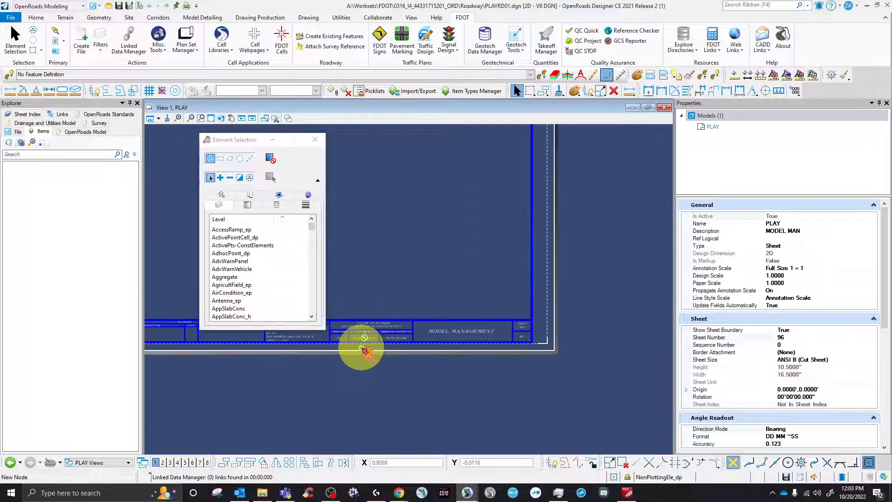
Dock the Element Selection dialog together with the Explorer and check the sheet number cell of the title block.
{"action": "left_click_drag", "start_coordinate": [229, 140], "coordinate": [71, 277]}
{"action": "scroll", "coordinate": [523, 338], "scroll_direction": "up", "scroll_amount": 2}
{"action": "scroll", "coordinate": [599, 320], "scroll_direction": "up", "scroll_amount": 2}
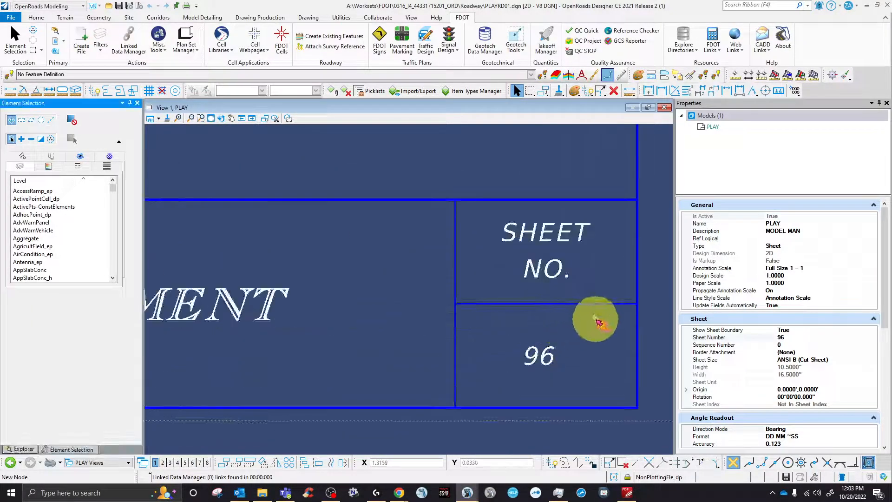
{"action": "scroll", "coordinate": [599, 320], "scroll_direction": "down", "scroll_amount": 3}
{"action": "left_click", "coordinate": [200, 118]}
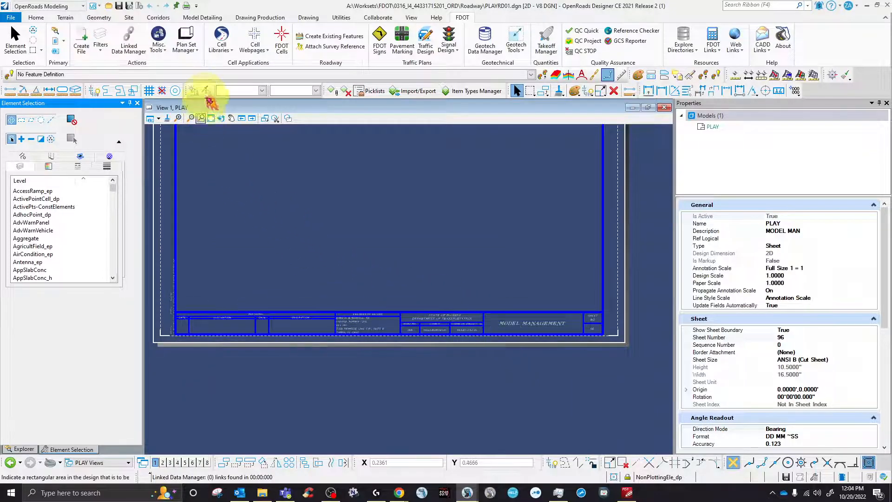
{"action": "left_click", "coordinate": [184, 36]}
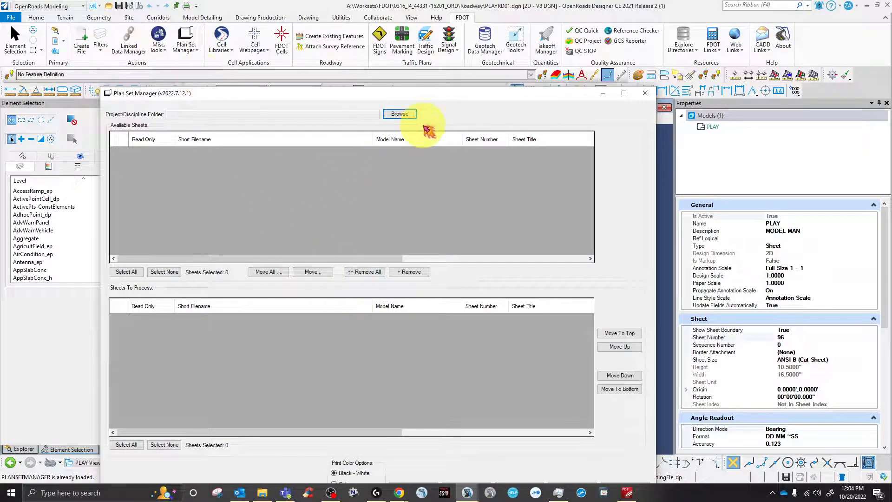
{"action": "left_click", "coordinate": [408, 115]}
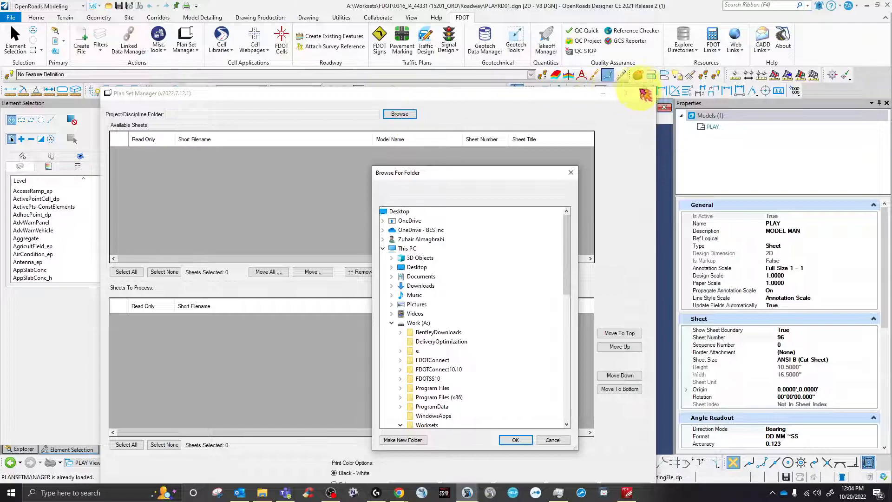
{"action": "left_click", "coordinate": [571, 172]}
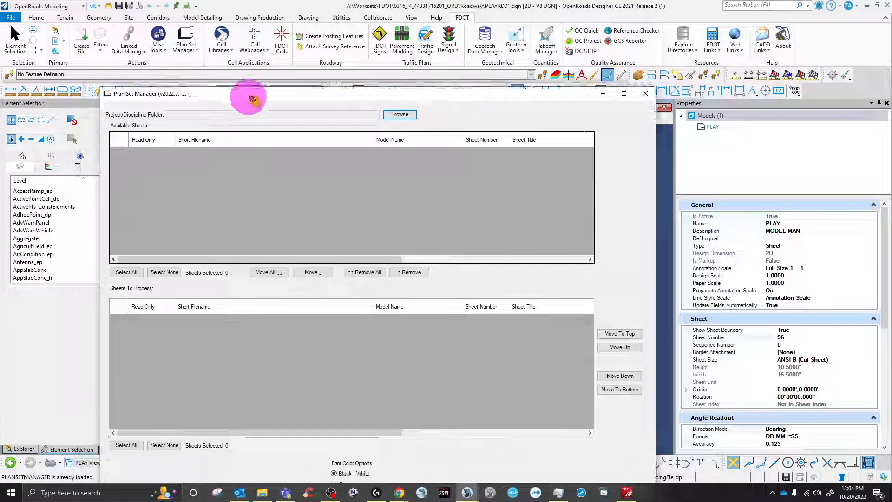
{"action": "left_click_drag", "start_coordinate": [242, 95], "coordinate": [224, 104]}
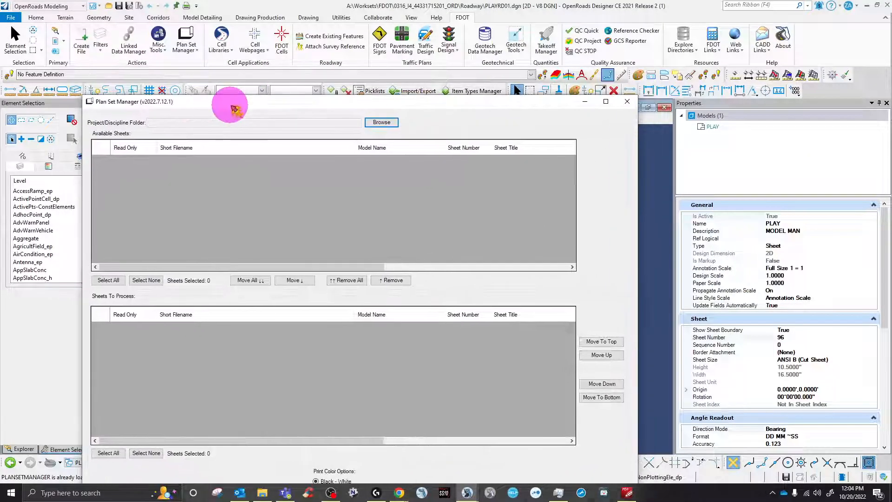
{"action": "left_click", "coordinate": [628, 103]}
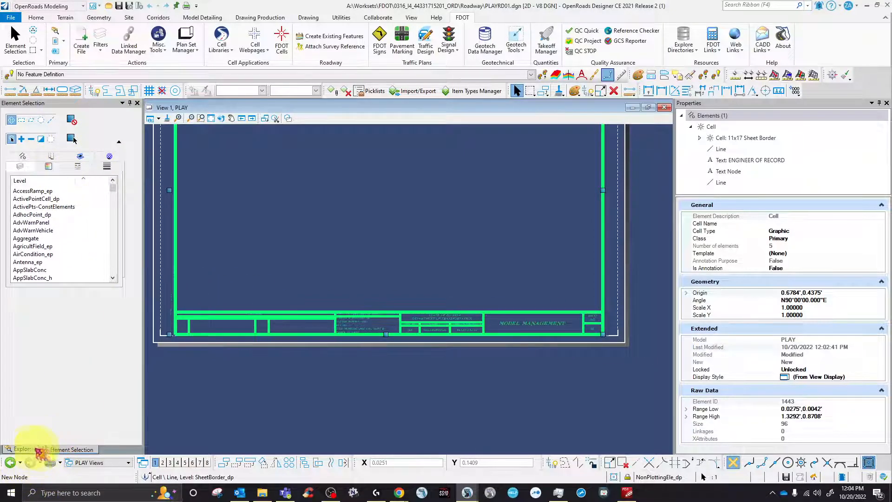
Bring the Explorer's Items list back into view and deselect the sheet border cell.
{"action": "left_click", "coordinate": [21, 448]}
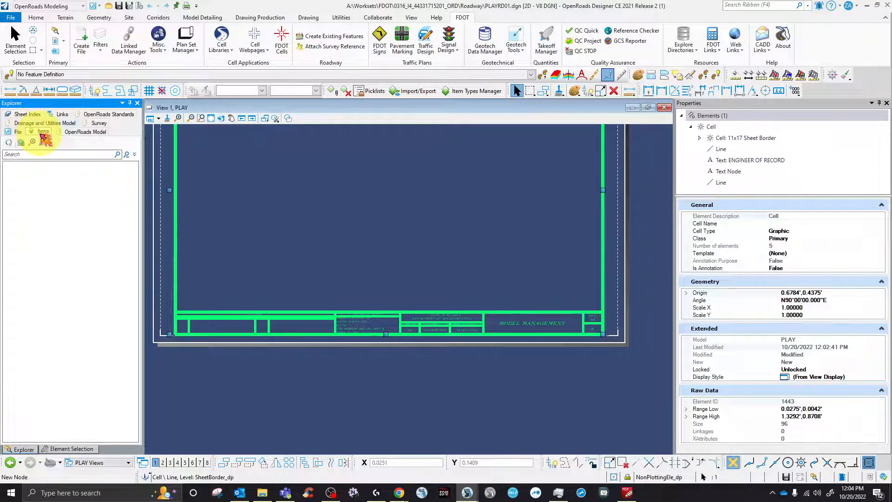
{"action": "left_click", "coordinate": [349, 413]}
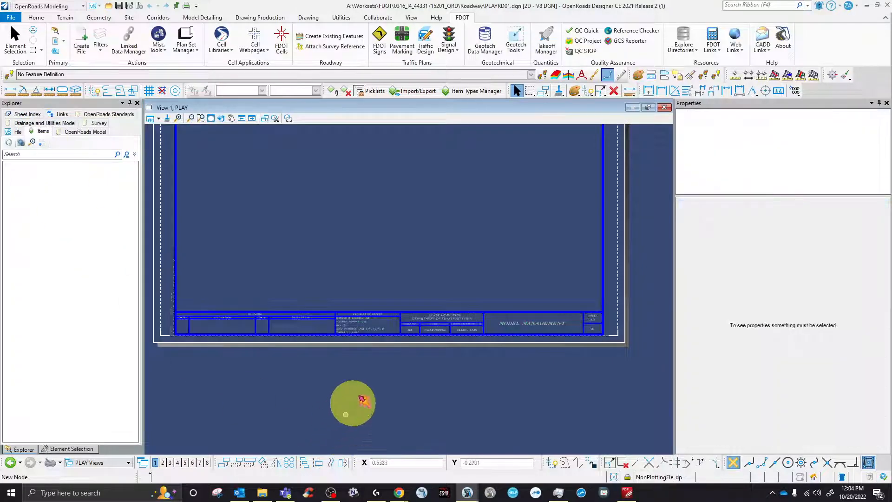
Review the BridgeInfo, ProfessionalInfo and ProjectInfo item types of the FDOTSheetInfo library in the Item Types Manager and close it.
{"action": "left_click", "coordinate": [465, 92]}
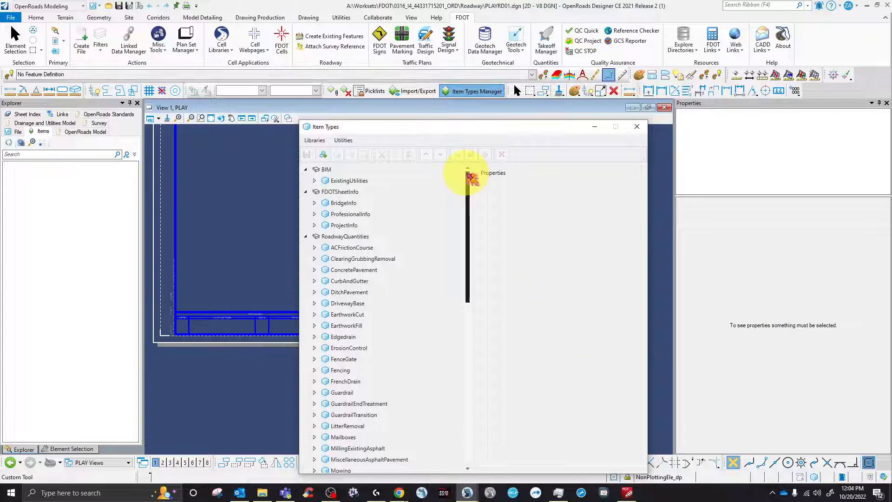
{"action": "left_click", "coordinate": [305, 191]}
{"action": "left_click", "coordinate": [305, 202]}
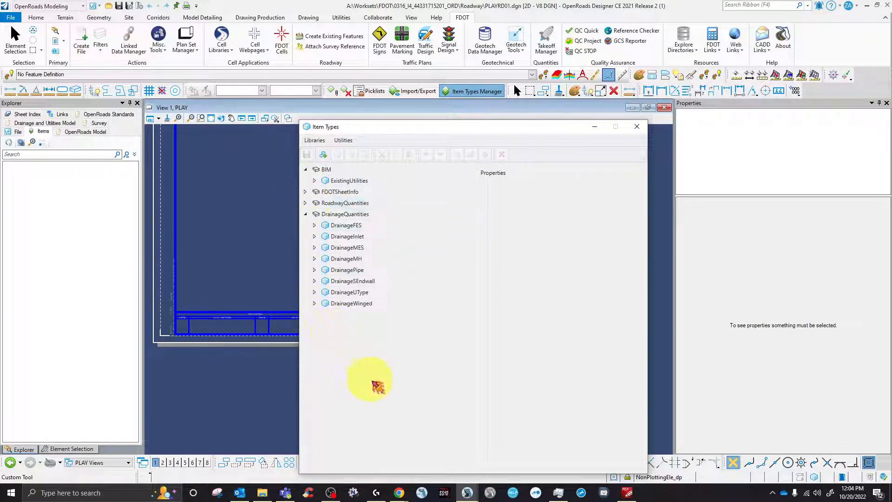
{"action": "left_click", "coordinate": [307, 191]}
{"action": "left_click", "coordinate": [392, 191]}
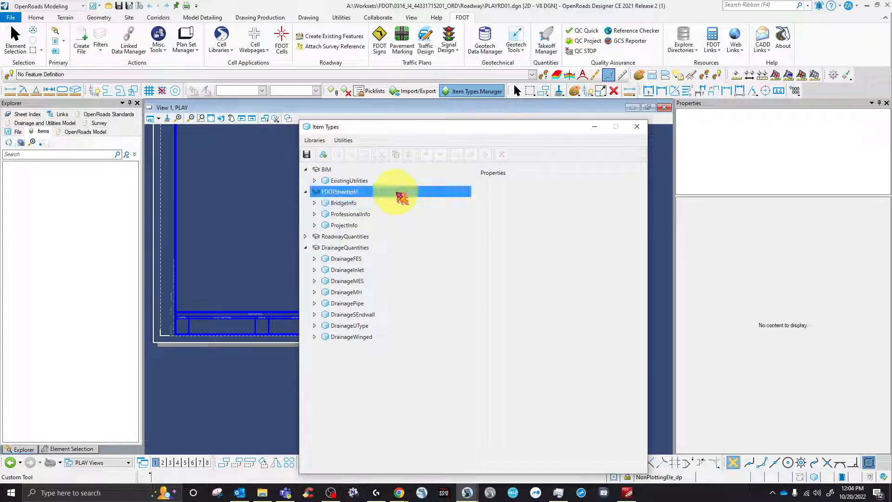
{"action": "left_click", "coordinate": [332, 204]}
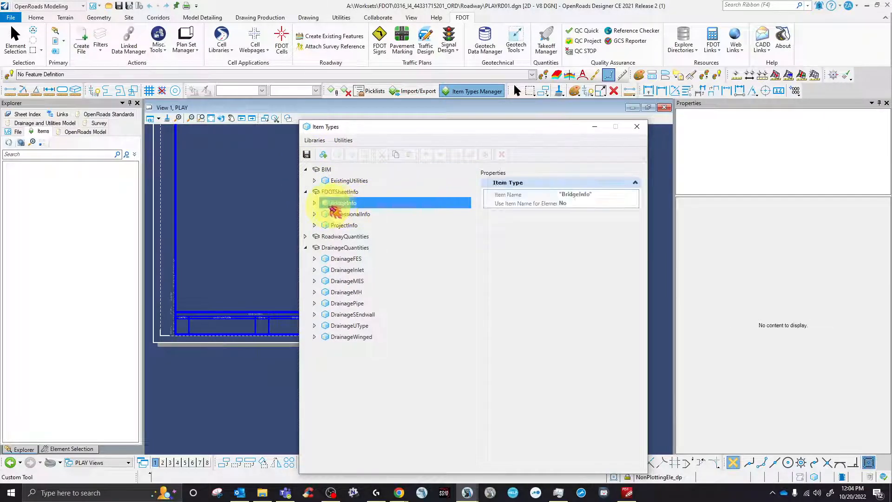
{"action": "left_click", "coordinate": [346, 214]}
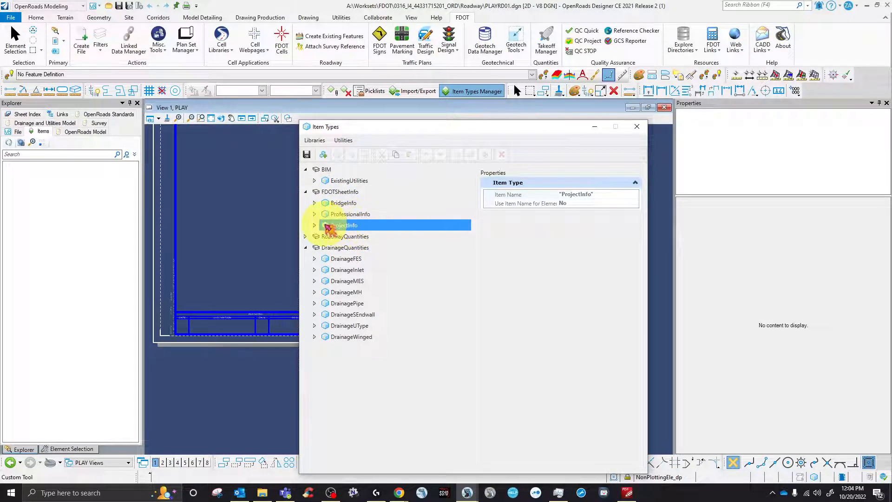
{"action": "left_click", "coordinate": [330, 225]}
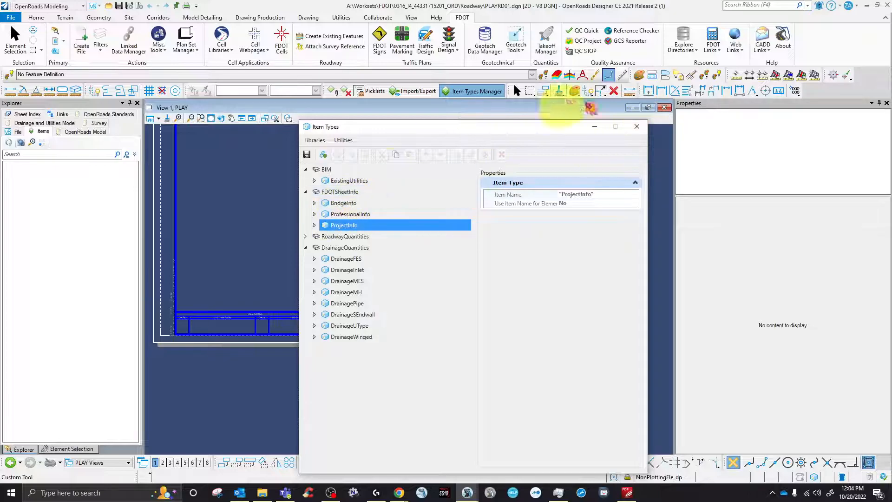
{"action": "left_click", "coordinate": [644, 128]}
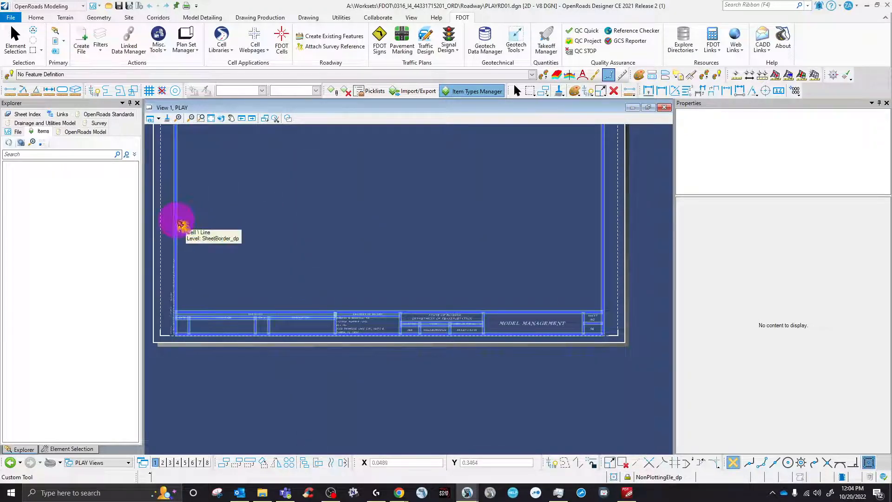
Inspect the properties of the PLAY sheet's border cell, deselect it and view the whole sheet.
{"action": "left_click", "coordinate": [176, 220]}
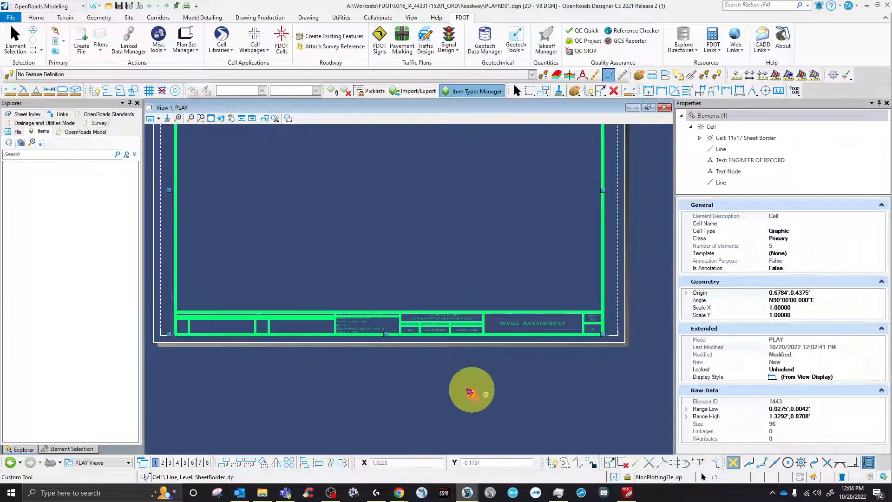
{"action": "left_click", "coordinate": [378, 379]}
{"action": "scroll", "coordinate": [454, 334], "scroll_direction": "up", "scroll_amount": 5}
{"action": "scroll", "coordinate": [364, 343], "scroll_direction": "down", "scroll_amount": 2}
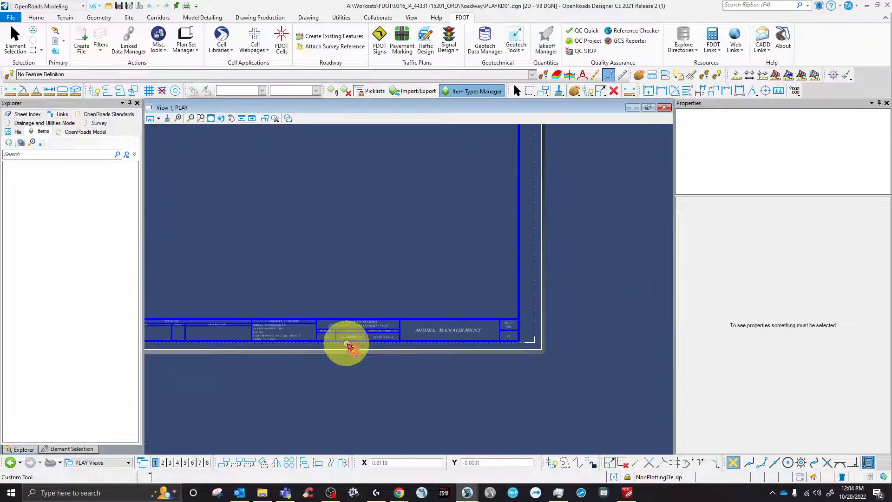
{"action": "scroll", "coordinate": [547, 343], "scroll_direction": "down", "scroll_amount": 3}
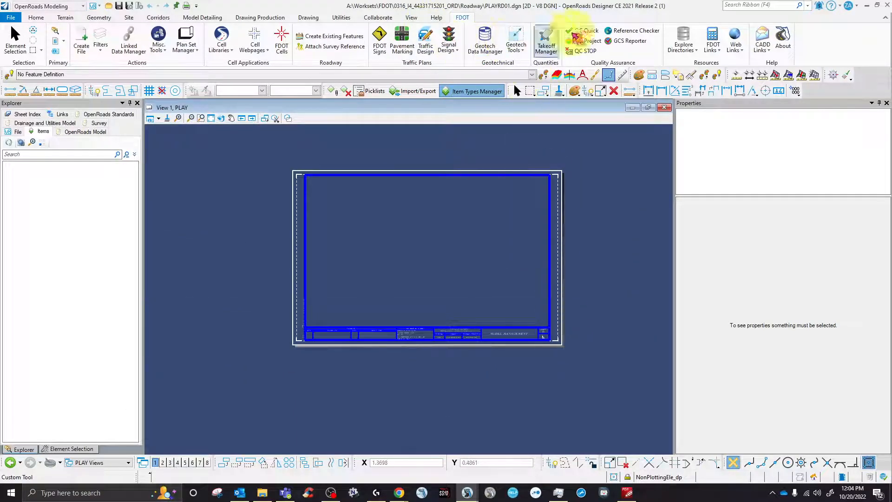
{"action": "left_click", "coordinate": [185, 37]}
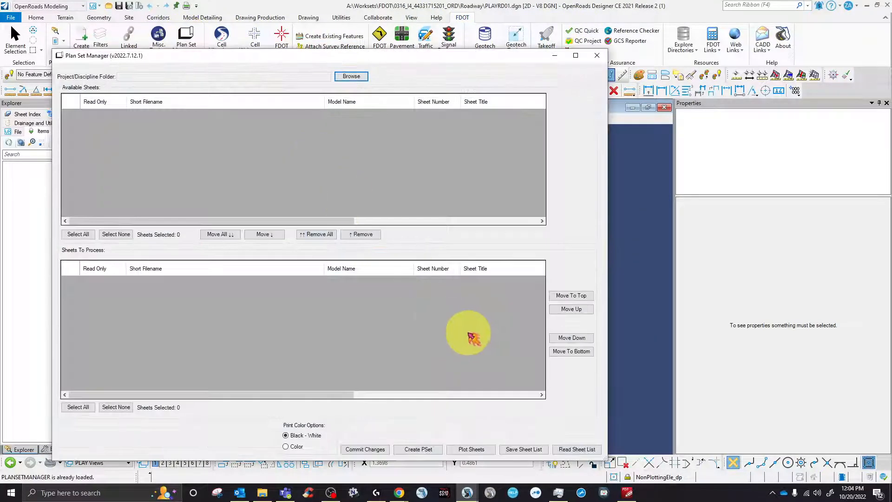
{"action": "left_click", "coordinate": [344, 76]}
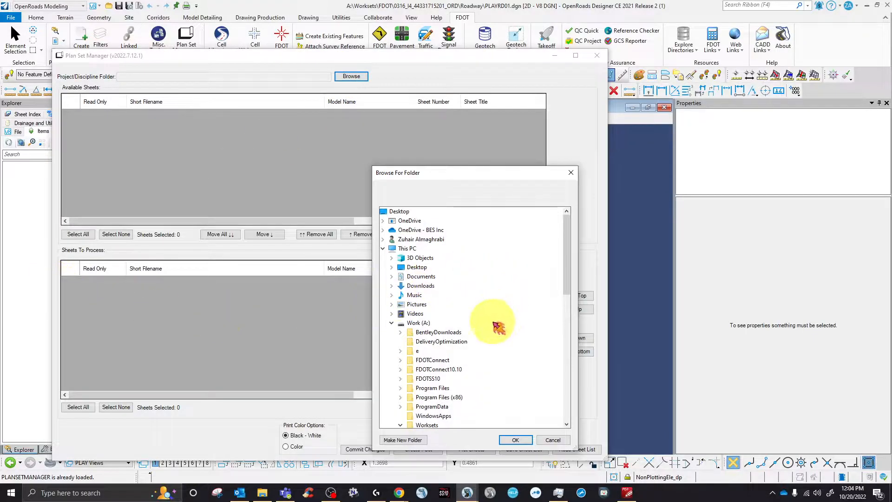
{"action": "scroll", "coordinate": [494, 319], "scroll_direction": "down", "scroll_amount": 10}
{"action": "double_click", "coordinate": [473, 342]}
{"action": "scroll", "coordinate": [483, 343], "scroll_direction": "down", "scroll_amount": 4}
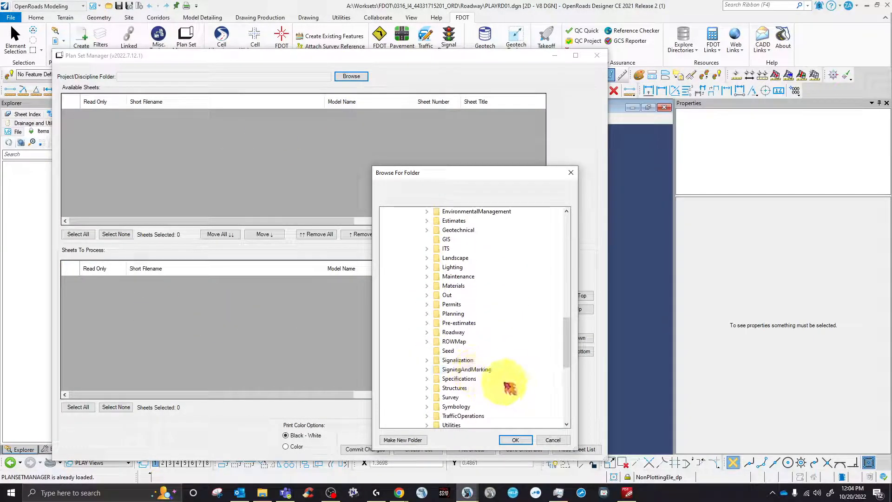
{"action": "double_click", "coordinate": [453, 332]}
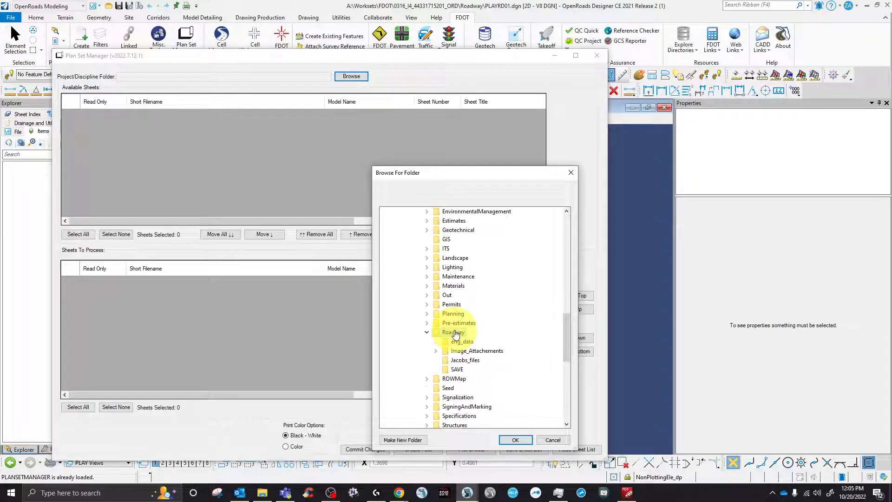
{"action": "left_click", "coordinate": [516, 440]}
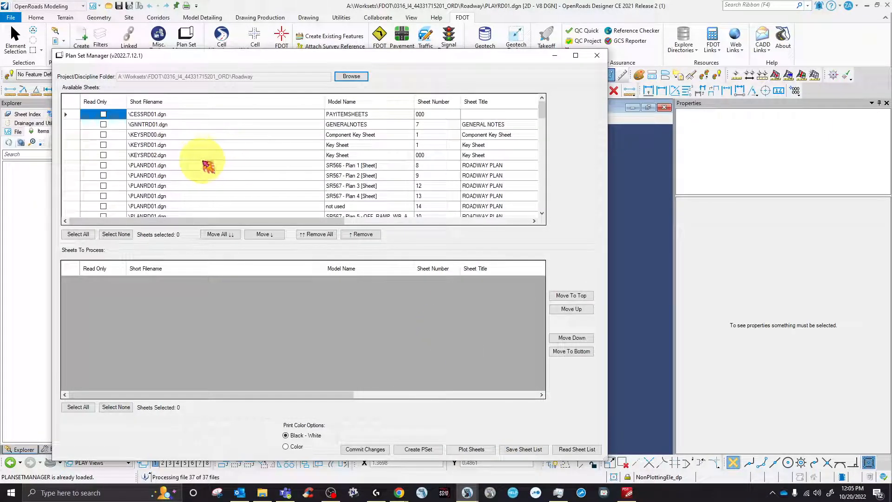
Move the SIGNATURESHEETS sheet of SIGNRD01.dgn and the PLAY sheet of PLAYRD01.dgn into the sheets to process.
{"action": "scroll", "coordinate": [208, 165], "scroll_direction": "down", "scroll_amount": 5}
{"action": "scroll", "coordinate": [207, 165], "scroll_direction": "down", "scroll_amount": 3}
{"action": "scroll", "coordinate": [208, 167], "scroll_direction": "down", "scroll_amount": 4}
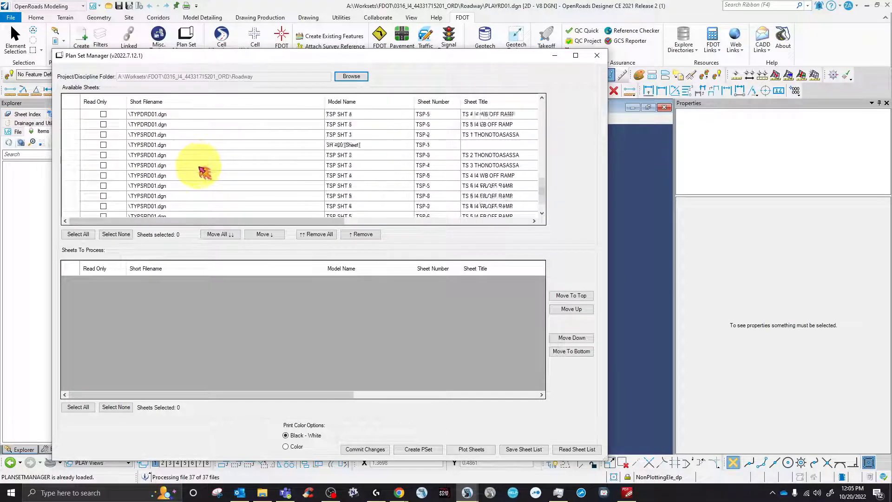
{"action": "scroll", "coordinate": [199, 170], "scroll_direction": "up", "scroll_amount": 1}
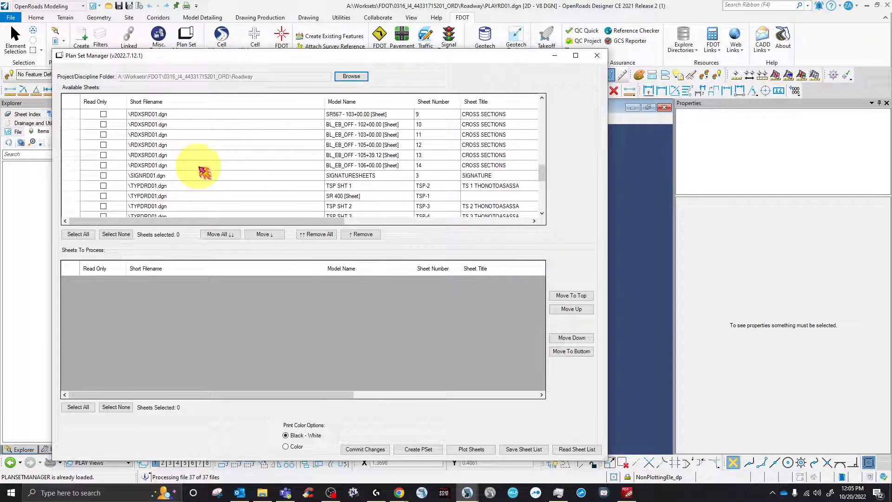
{"action": "left_click", "coordinate": [140, 175]}
{"action": "left_click", "coordinate": [74, 176]}
{"action": "scroll", "coordinate": [156, 140], "scroll_direction": "up", "scroll_amount": 5}
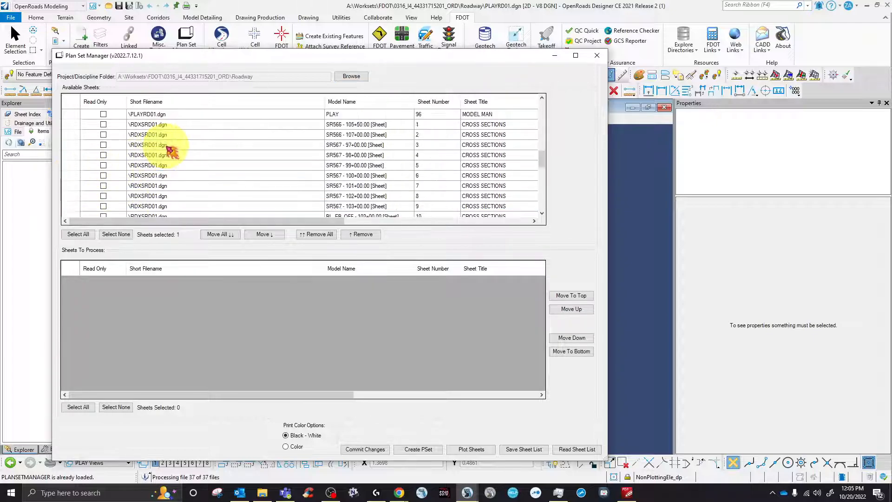
{"action": "scroll", "coordinate": [241, 166], "scroll_direction": "down", "scroll_amount": 2}
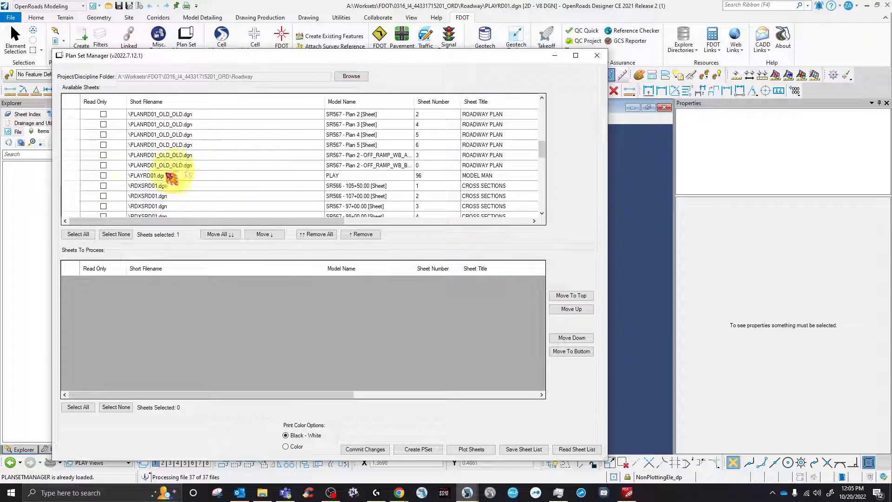
{"action": "left_click", "coordinate": [75, 175], "text": "ctrl"}
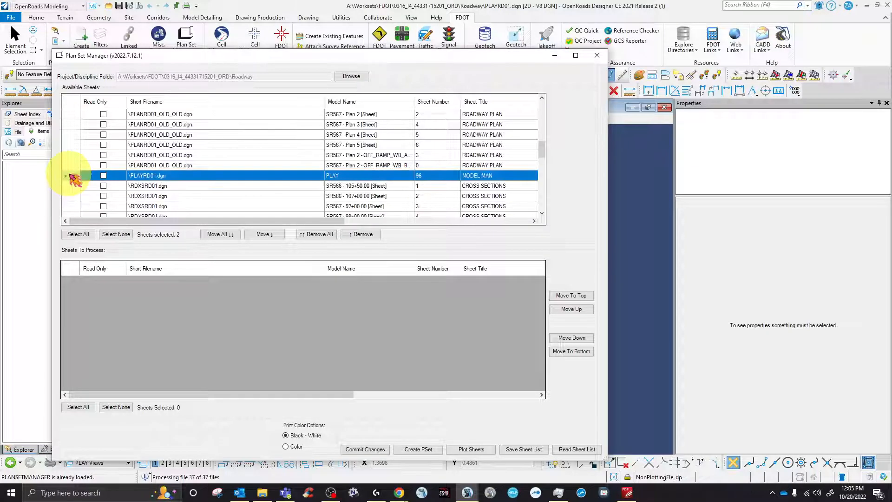
{"action": "scroll", "coordinate": [158, 177], "scroll_direction": "down", "scroll_amount": 4}
{"action": "scroll", "coordinate": [169, 182], "scroll_direction": "down", "scroll_amount": 1}
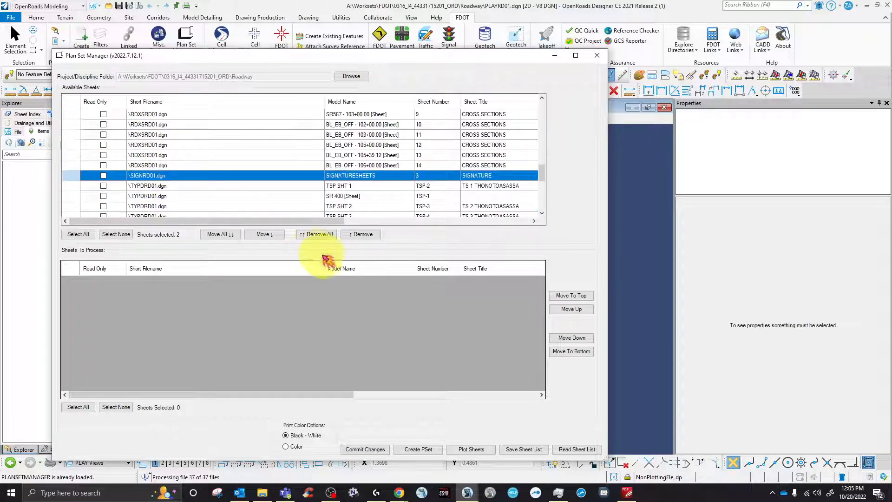
{"action": "left_click", "coordinate": [279, 235]}
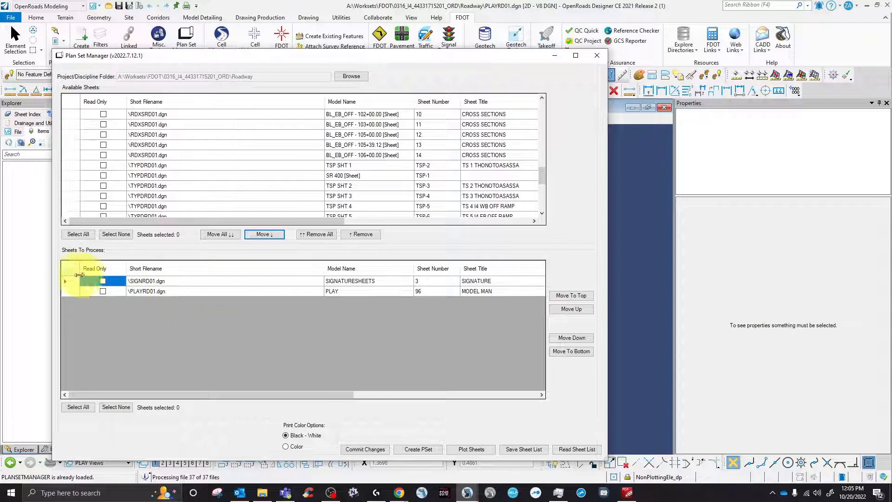
Hide the Bridge Number and FAC Note columns in the sheet lists.
{"action": "right_click", "coordinate": [74, 273]}
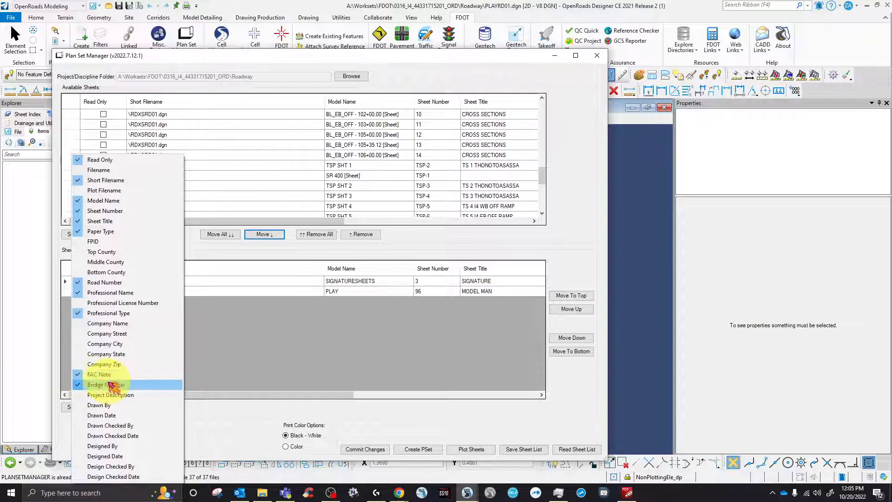
{"action": "left_click", "coordinate": [79, 386]}
{"action": "left_click", "coordinate": [78, 376]}
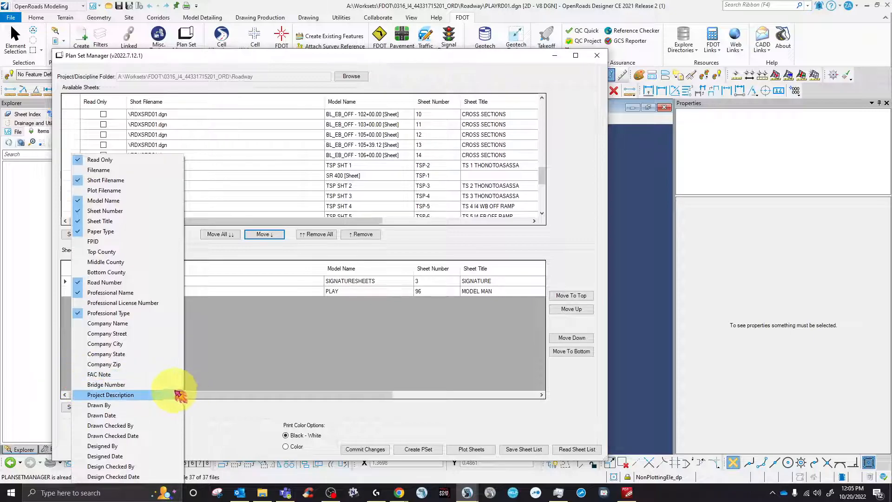
{"action": "left_click", "coordinate": [293, 372]}
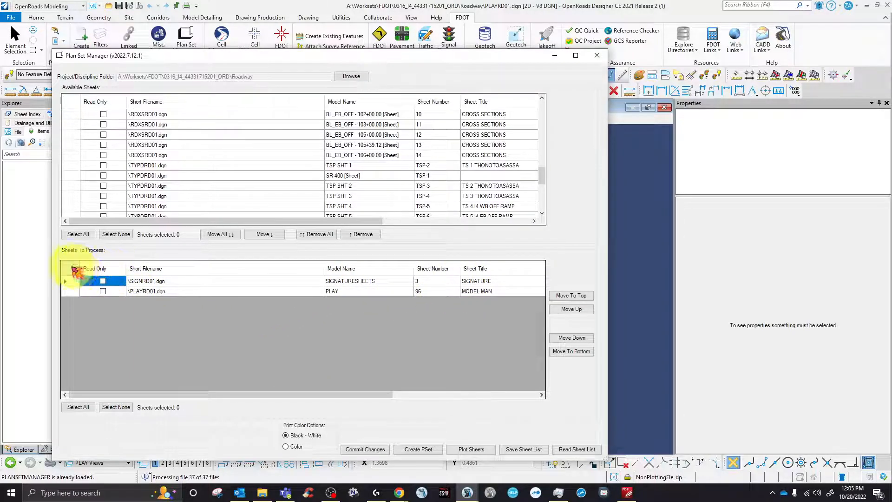
Select both sheets to process and start a bulk update of their sheet information.
{"action": "left_click", "coordinate": [74, 269]}
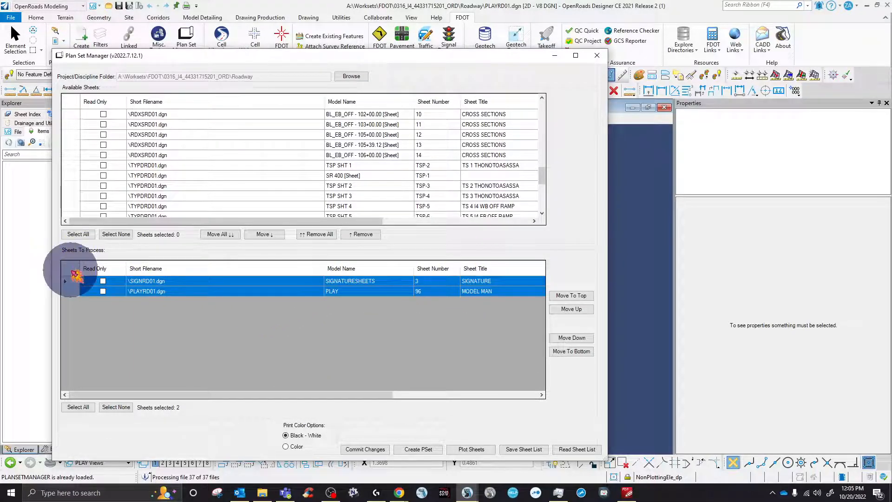
{"action": "right_click", "coordinate": [74, 274]}
{"action": "left_click", "coordinate": [222, 345]}
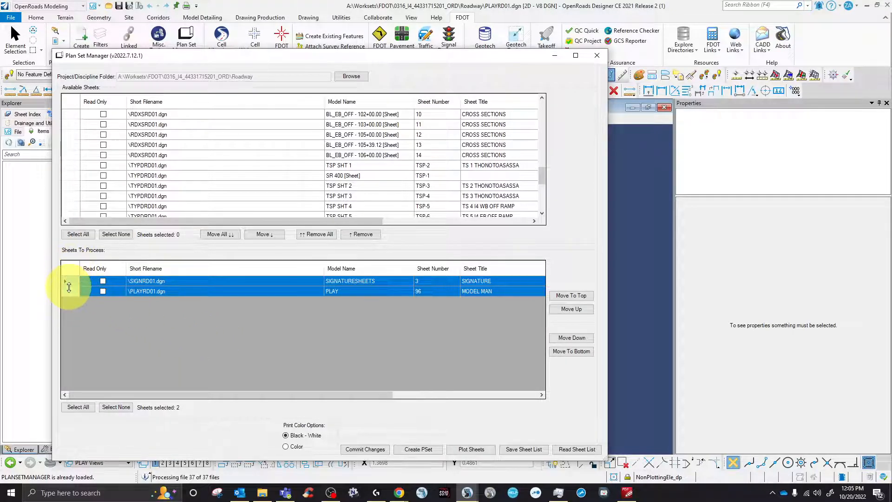
{"action": "right_click", "coordinate": [76, 281]}
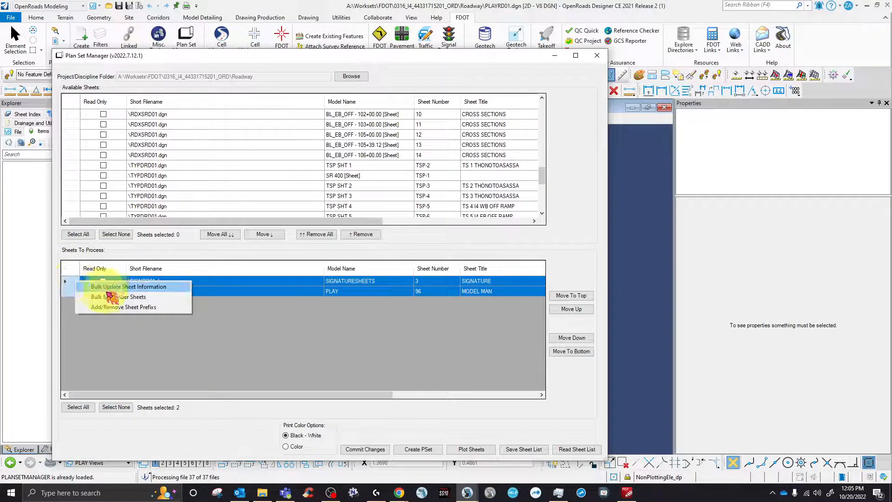
{"action": "left_click", "coordinate": [160, 287]}
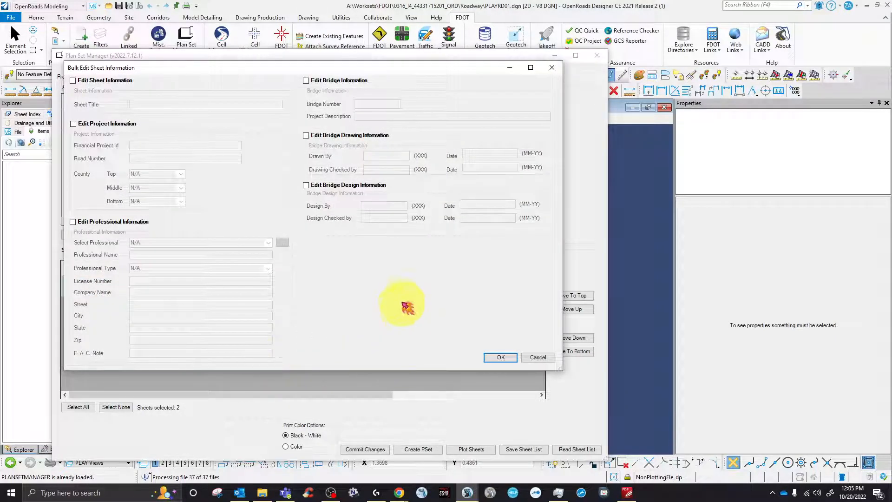
Enable professional information editing and choose the Engineer of Record from the Professionals workbook in Roadway's eng_data folder.
{"action": "left_click", "coordinate": [75, 222]}
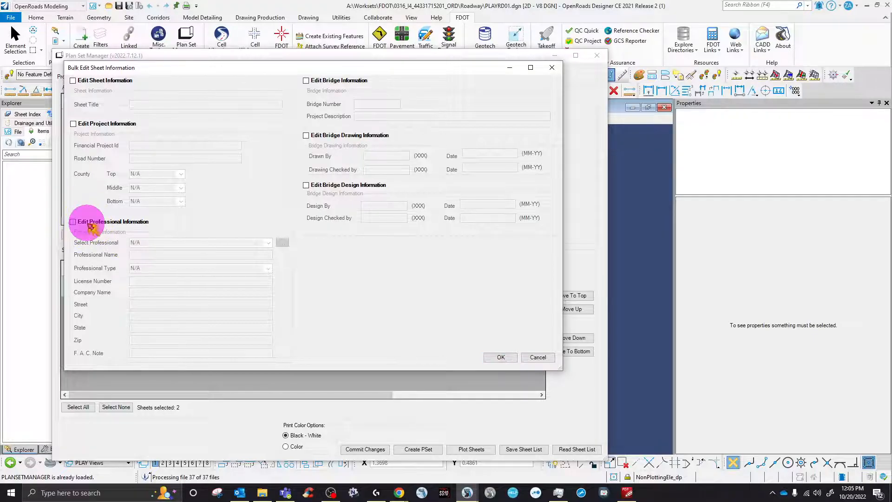
{"action": "left_click", "coordinate": [285, 242]}
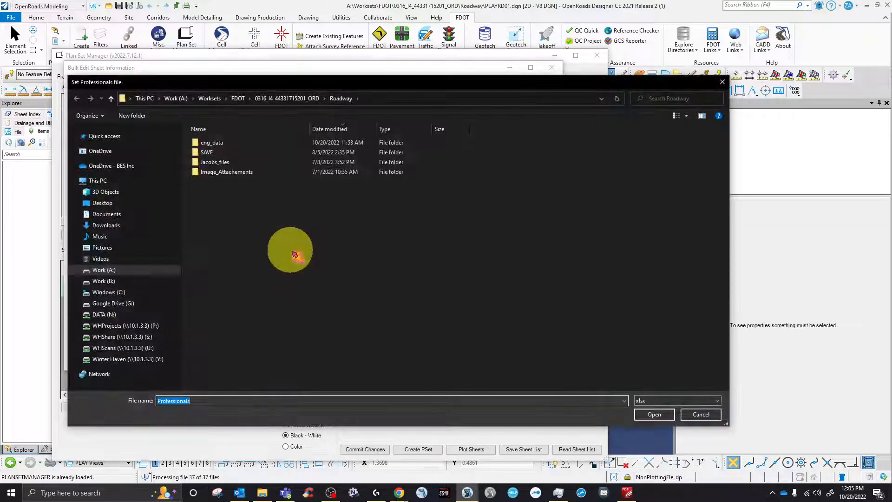
{"action": "left_click", "coordinate": [134, 273]}
{"action": "double_click", "coordinate": [274, 241]}
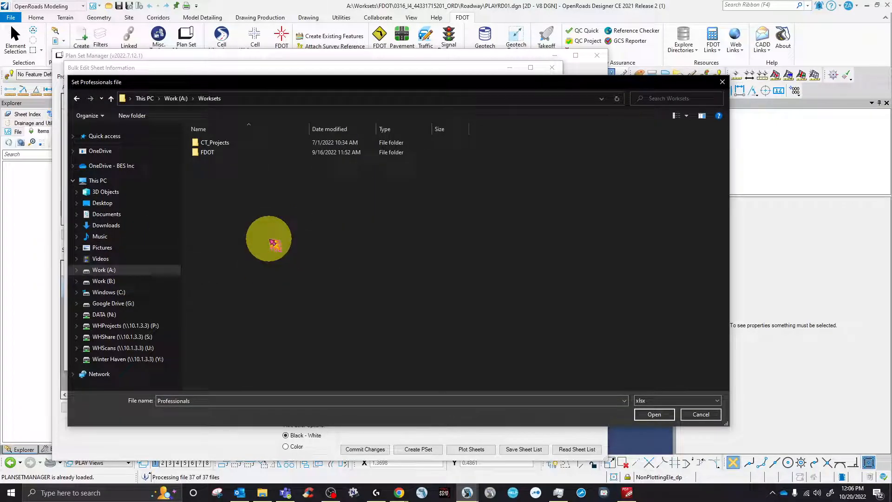
{"action": "double_click", "coordinate": [217, 151]}
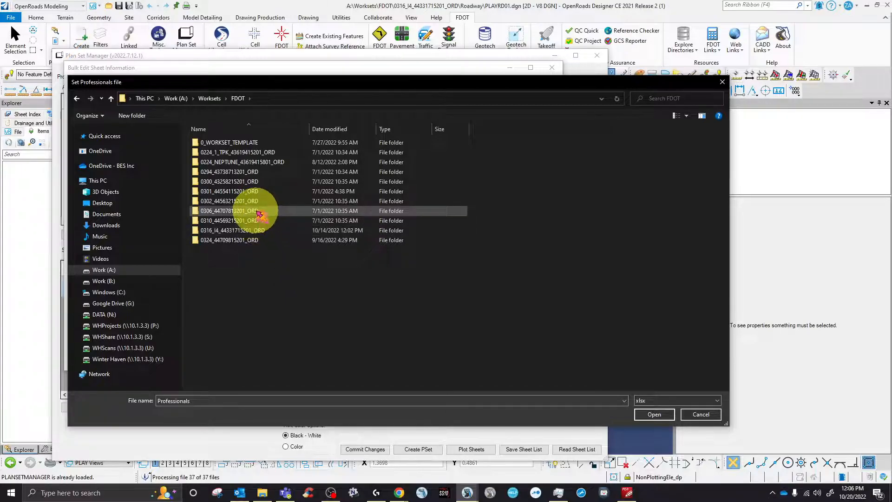
{"action": "double_click", "coordinate": [258, 230]}
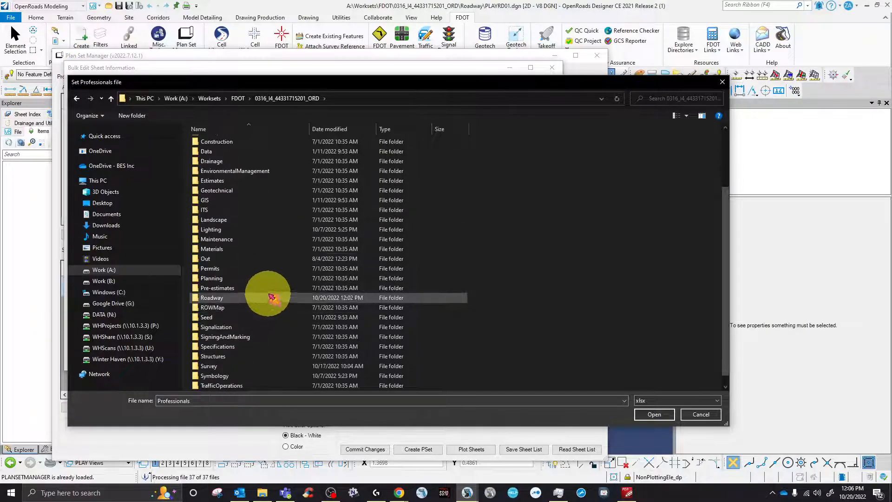
{"action": "double_click", "coordinate": [258, 298]}
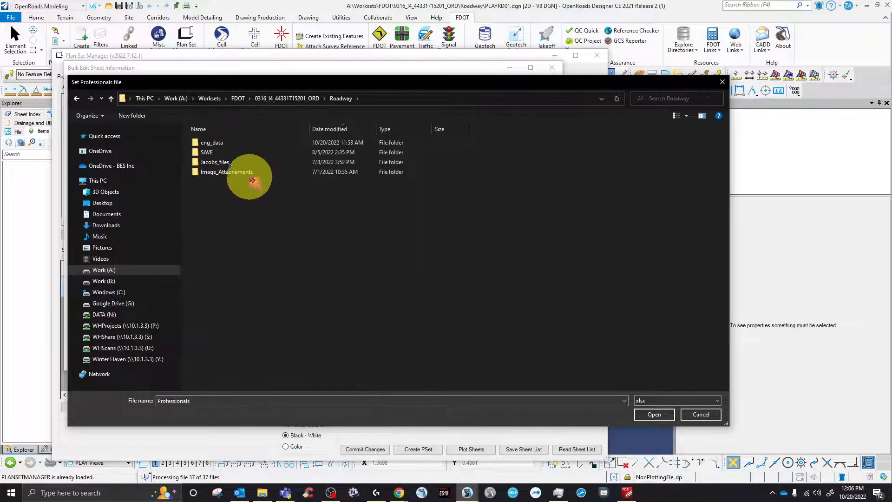
{"action": "double_click", "coordinate": [218, 143]}
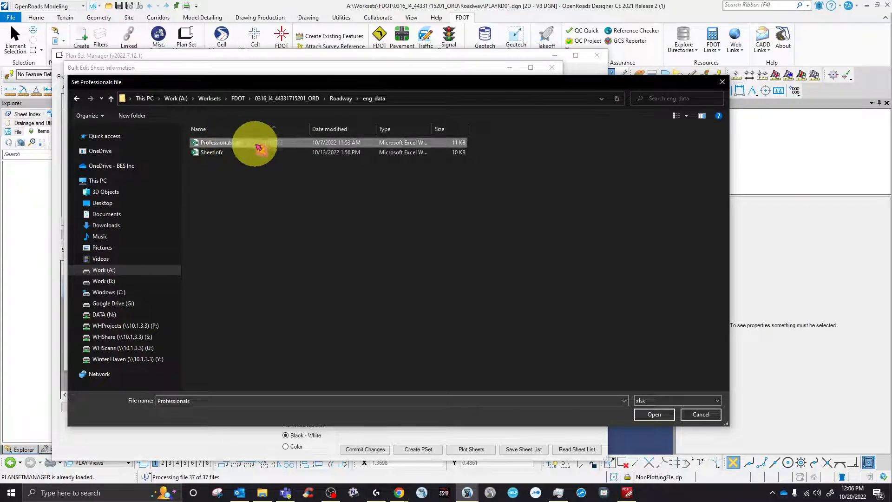
{"action": "left_click", "coordinate": [655, 413]}
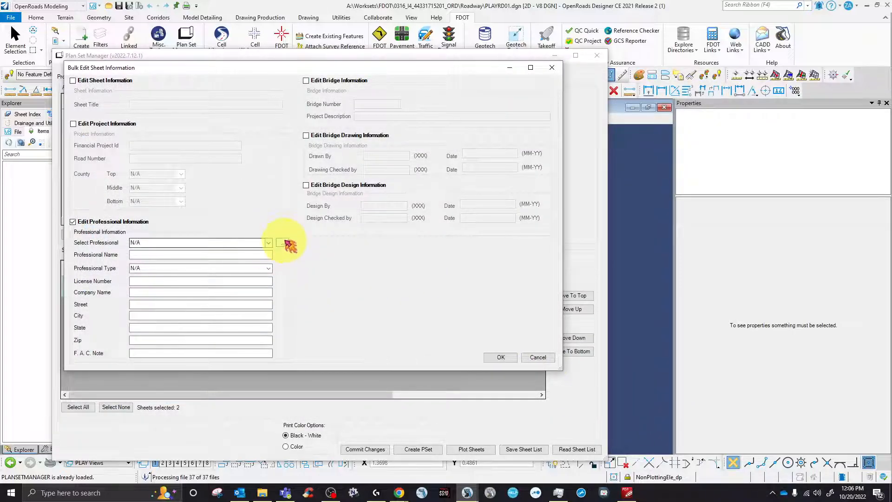
{"action": "left_click", "coordinate": [268, 242]}
{"action": "left_click", "coordinate": [169, 254]}
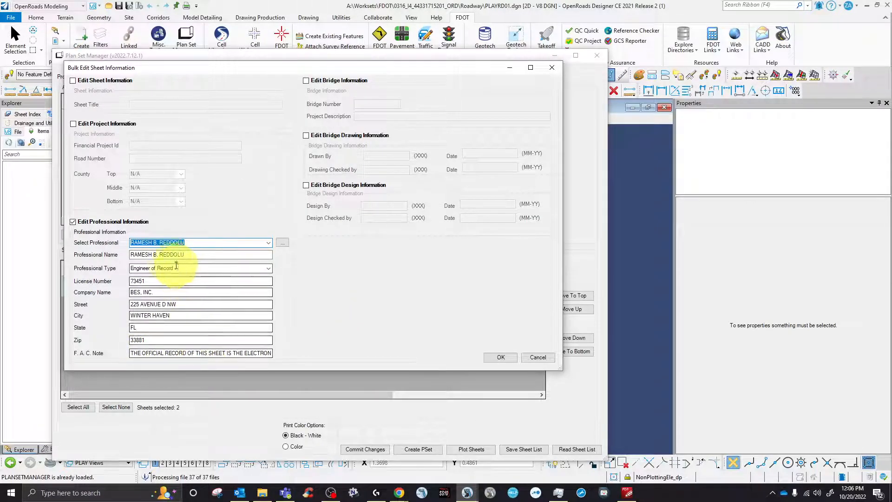
{"action": "left_click", "coordinate": [95, 125]}
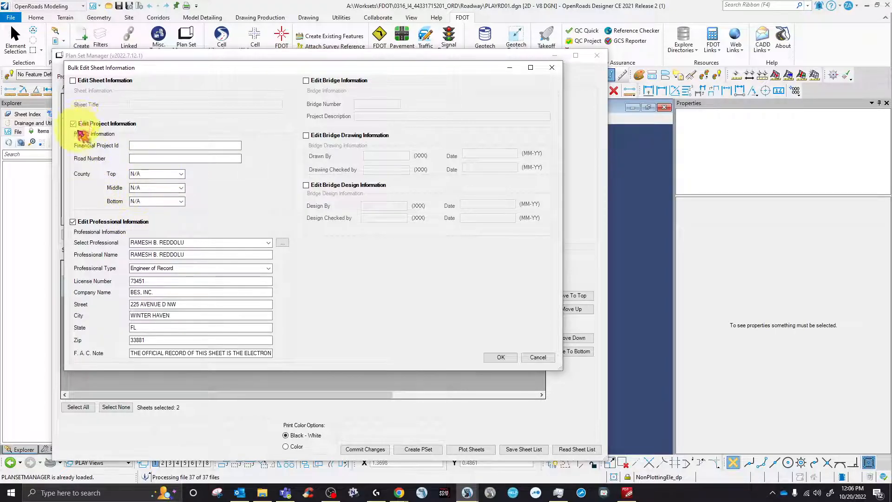
{"action": "left_click", "coordinate": [180, 144]}
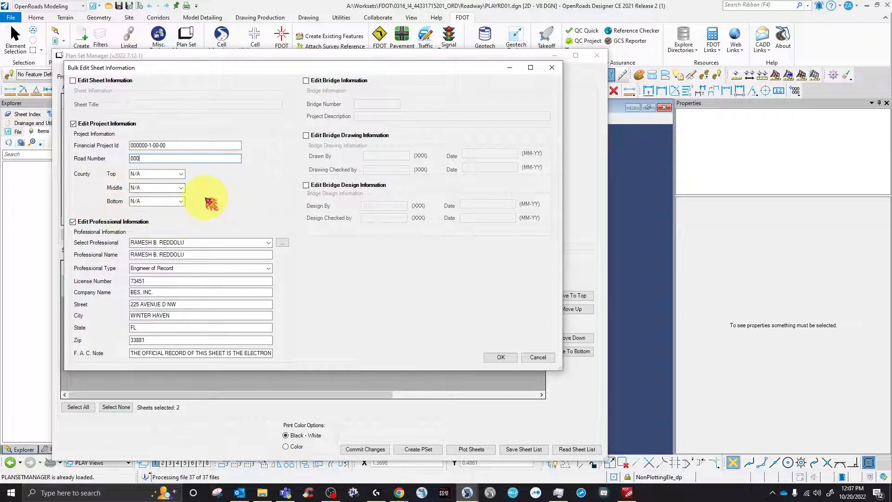
{"action": "left_click", "coordinate": [181, 188]}
{"action": "scroll", "coordinate": [174, 353], "scroll_direction": "down", "scroll_amount": 5}
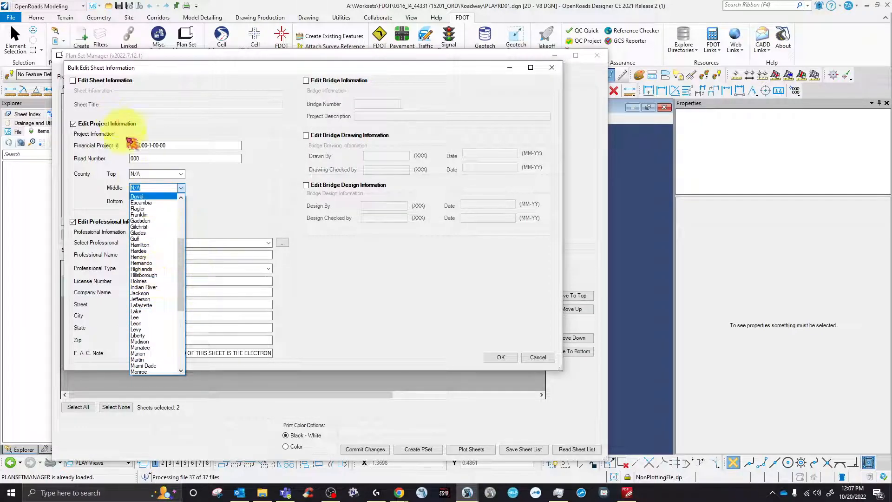
{"action": "left_click", "coordinate": [147, 281]}
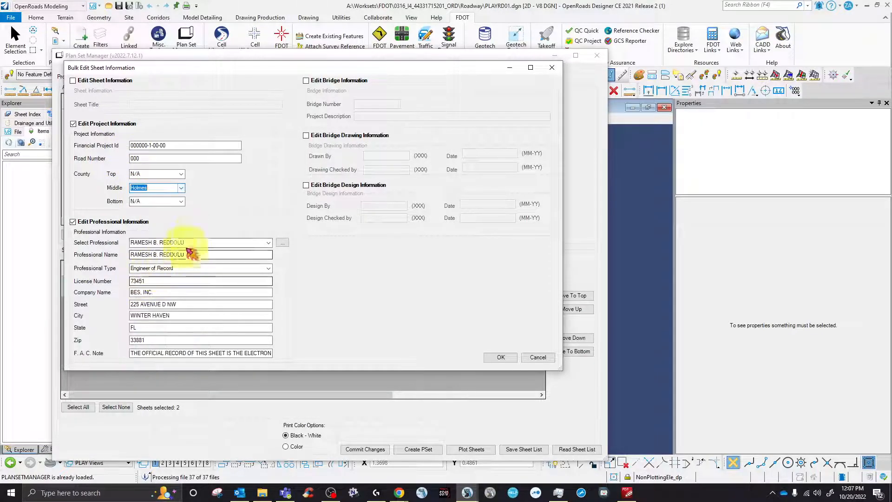
{"action": "left_click", "coordinate": [180, 174]}
{"action": "left_click", "coordinate": [143, 225]}
{"action": "left_click", "coordinate": [181, 201]}
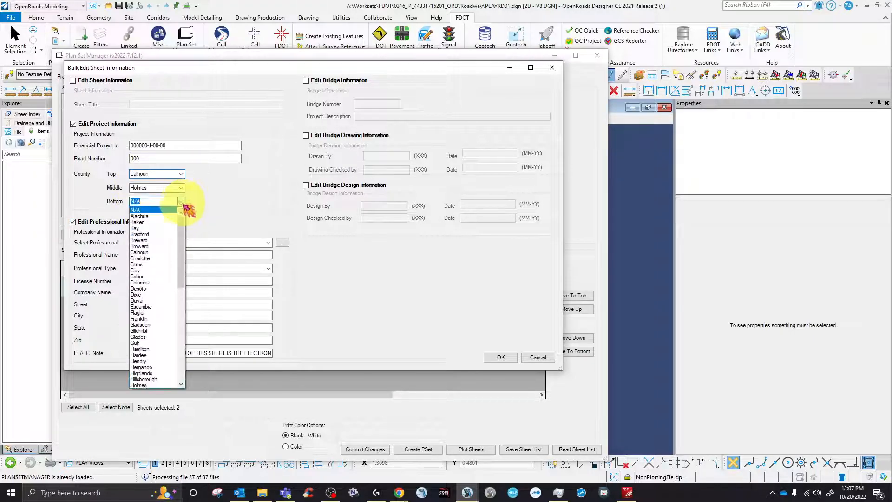
{"action": "left_click", "coordinate": [144, 243]}
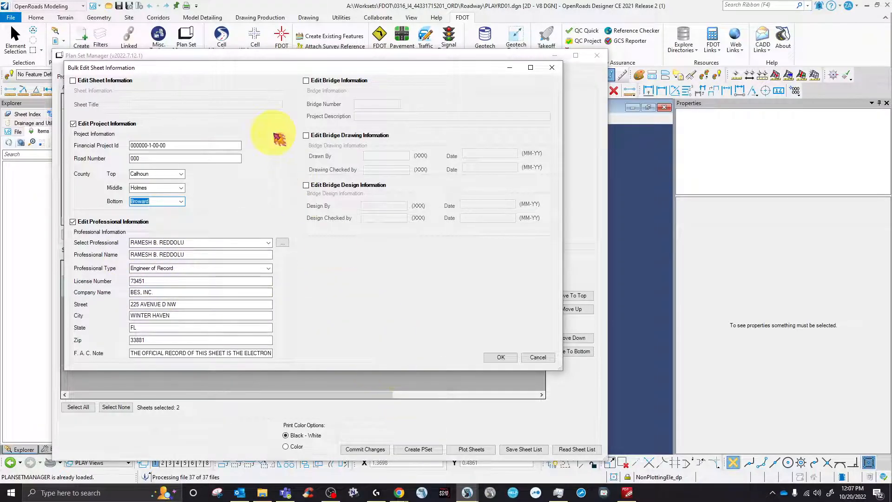
{"action": "left_click", "coordinate": [500, 357]}
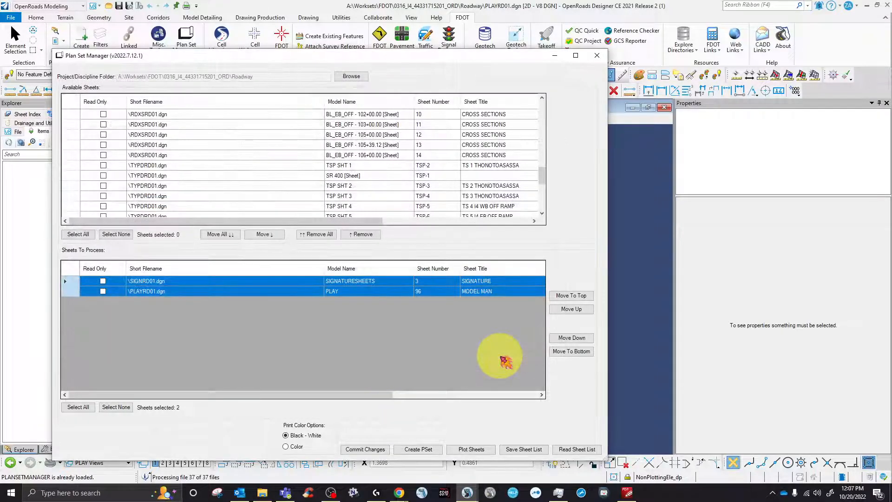
Show the FAC Note column and review the bulk-edited road number, professional and FAC note data of the sheets to process.
{"action": "left_click_drag", "start_coordinate": [357, 396], "coordinate": [514, 396]}
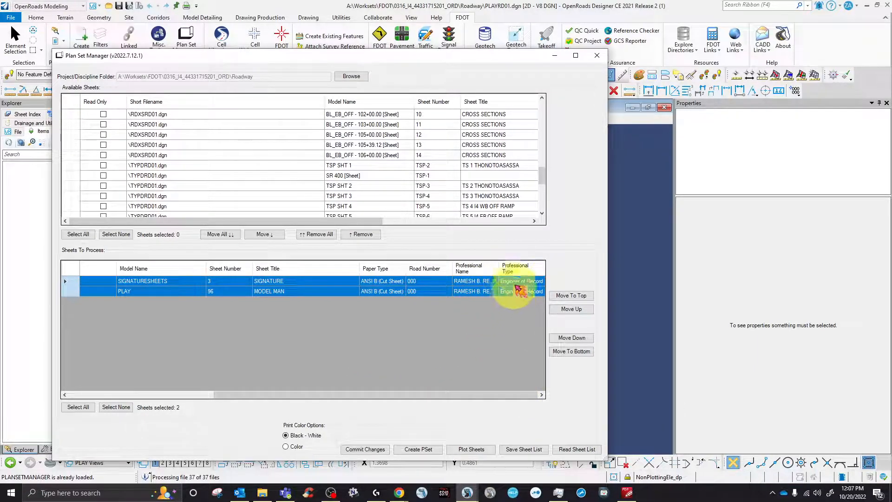
{"action": "right_click", "coordinate": [73, 270]}
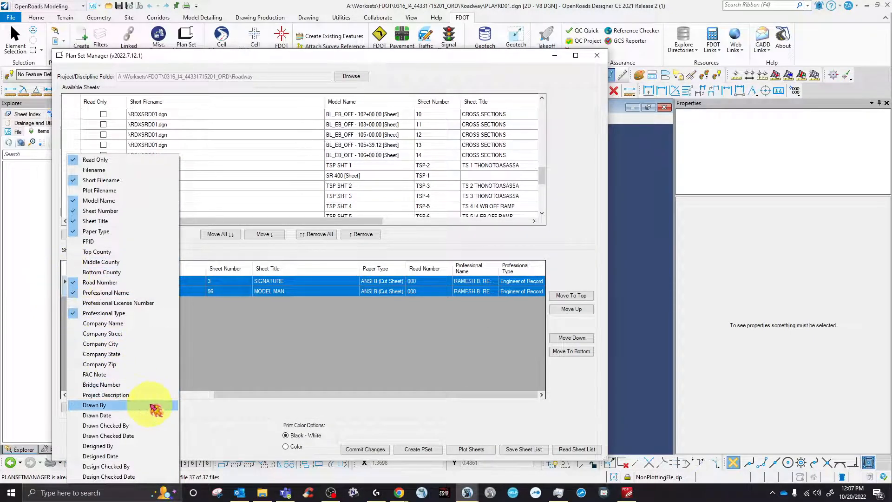
{"action": "left_click", "coordinate": [107, 375]}
{"action": "left_click_drag", "start_coordinate": [228, 395], "coordinate": [317, 399]}
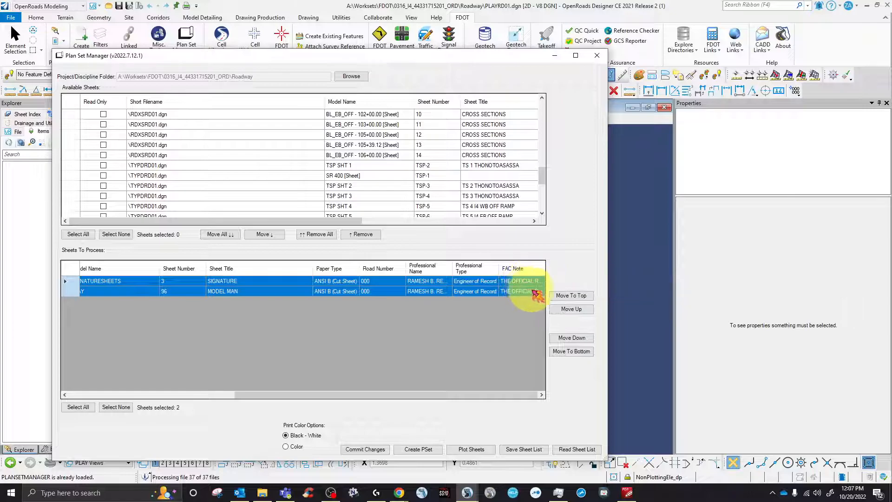
{"action": "left_click_drag", "start_coordinate": [504, 394], "coordinate": [318, 394]}
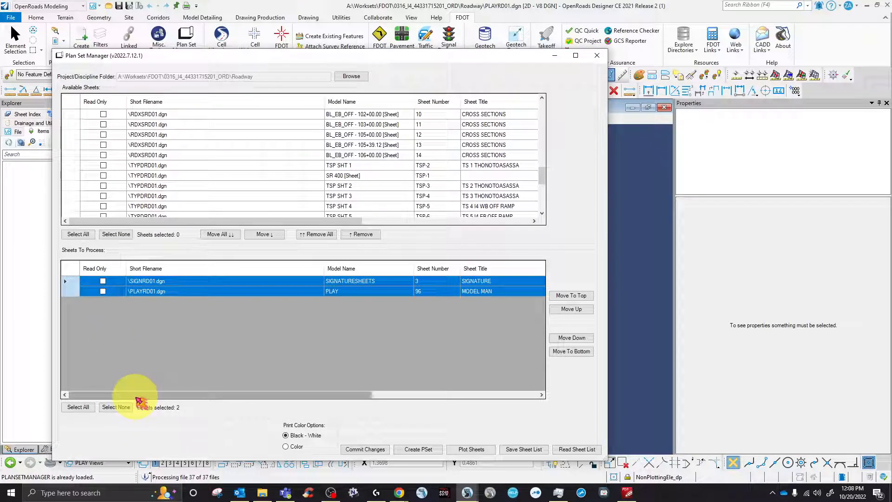
{"action": "left_click_drag", "start_coordinate": [136, 396], "coordinate": [213, 395]}
{"action": "left_click_drag", "start_coordinate": [358, 396], "coordinate": [411, 388]}
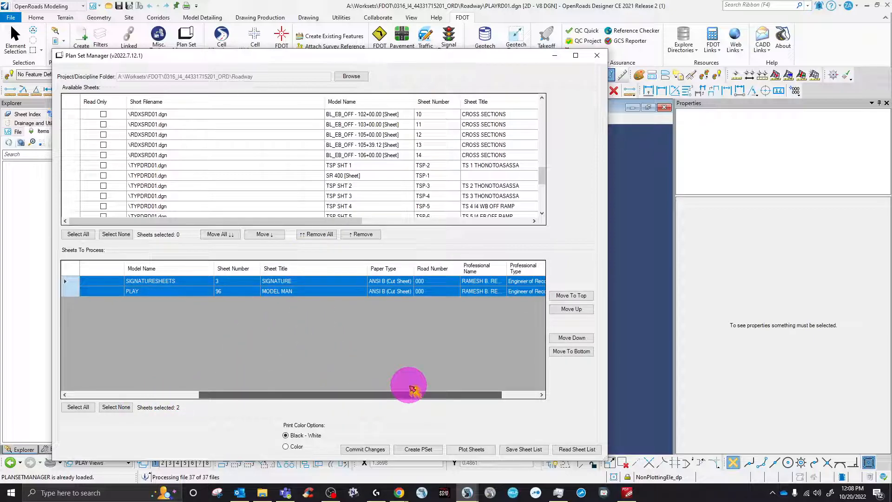
Set the sheet number of both the SIGNATURESHEETS and PLAY sheets to 00.
{"action": "double_click", "coordinate": [237, 282]}
{"action": "left_click", "coordinate": [216, 282]}
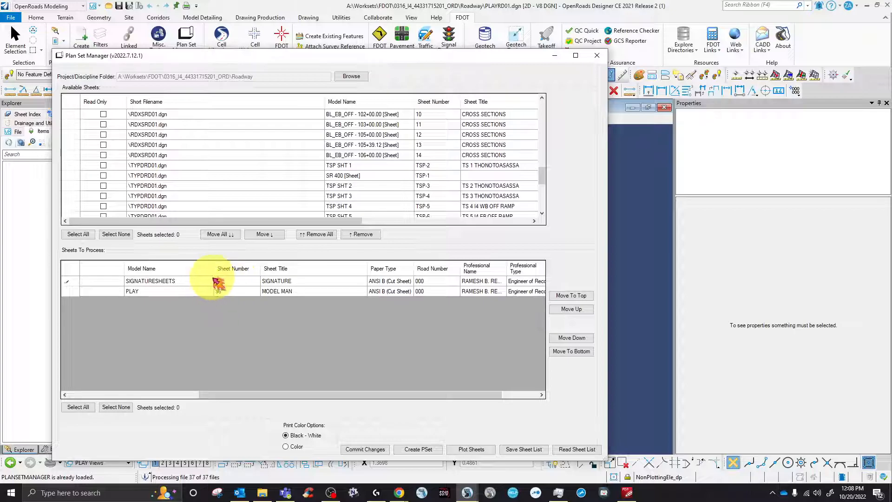
{"action": "type", "text": "00"}
{"action": "double_click", "coordinate": [241, 292]}
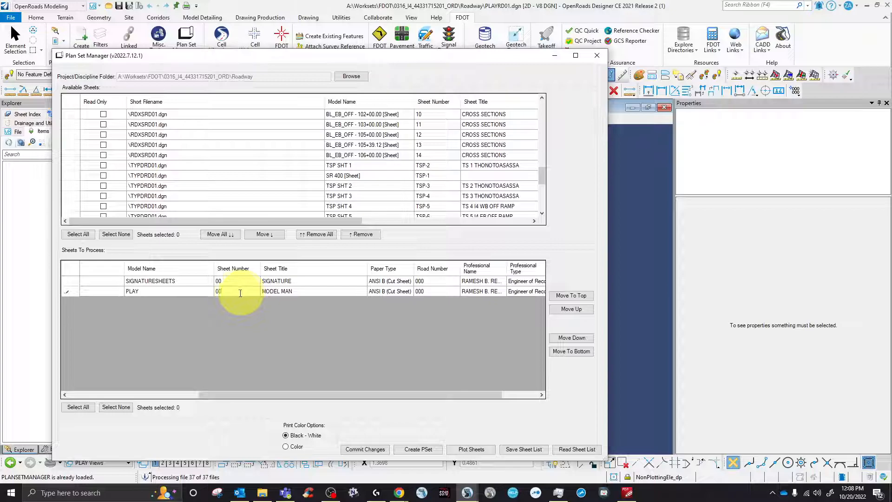
Retitle the SIGNATURESHEETS sheet PLAN and the PLAY sheet PLAN (2).
{"action": "double_click", "coordinate": [319, 281]}
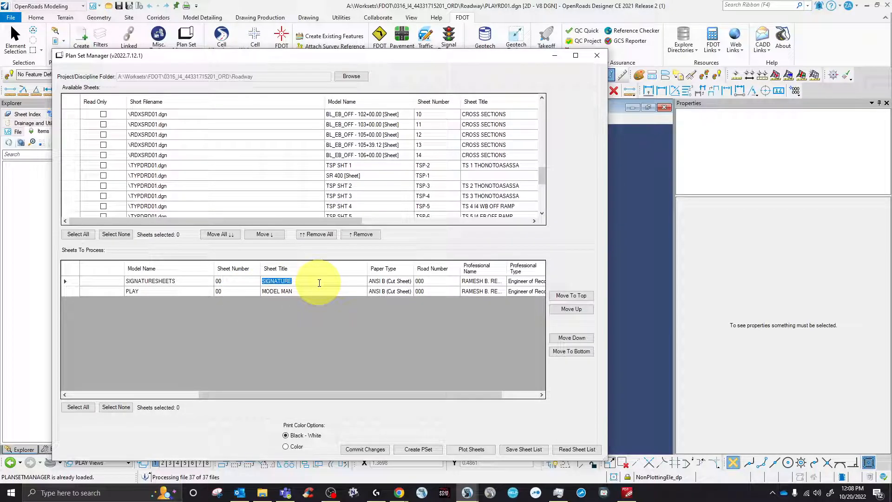
{"action": "type", "text": "p"}
{"action": "key", "text": "Caps_Lock"}
{"action": "type", "text": "PLAN"}
{"action": "left_click", "coordinate": [298, 294]}
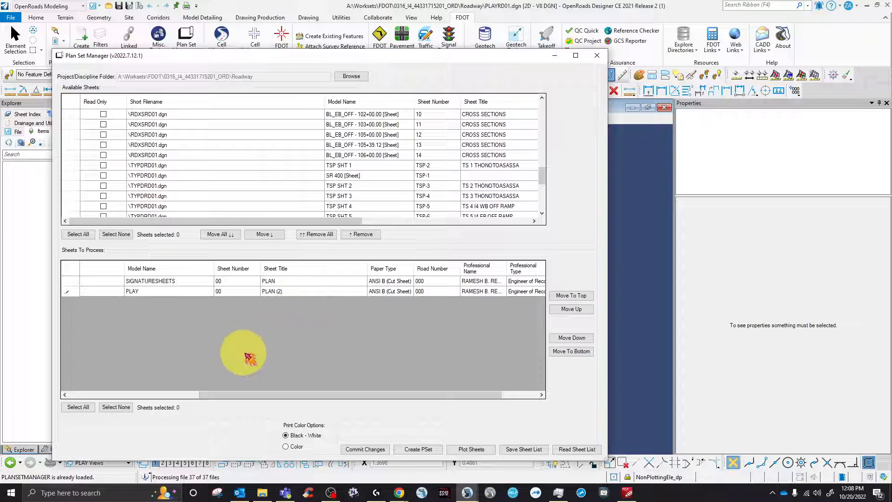
Select both sheets to process and commit their changes to the design files.
{"action": "left_click", "coordinate": [69, 269]}
{"action": "left_click", "coordinate": [378, 449]}
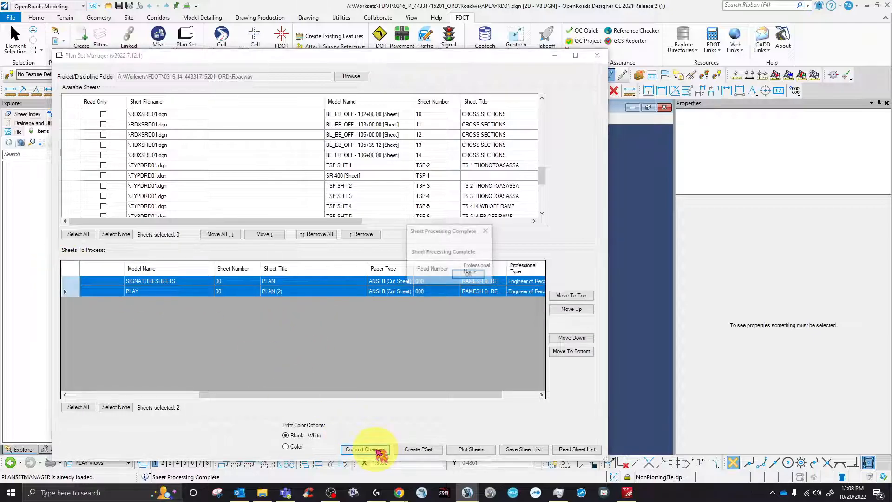
{"action": "left_click", "coordinate": [465, 274]}
{"action": "left_click", "coordinate": [375, 449]}
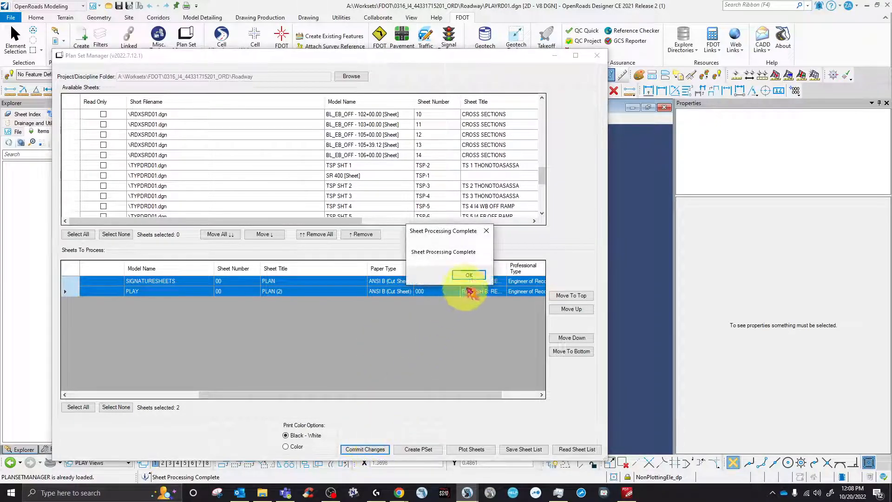
{"action": "left_click", "coordinate": [469, 274]}
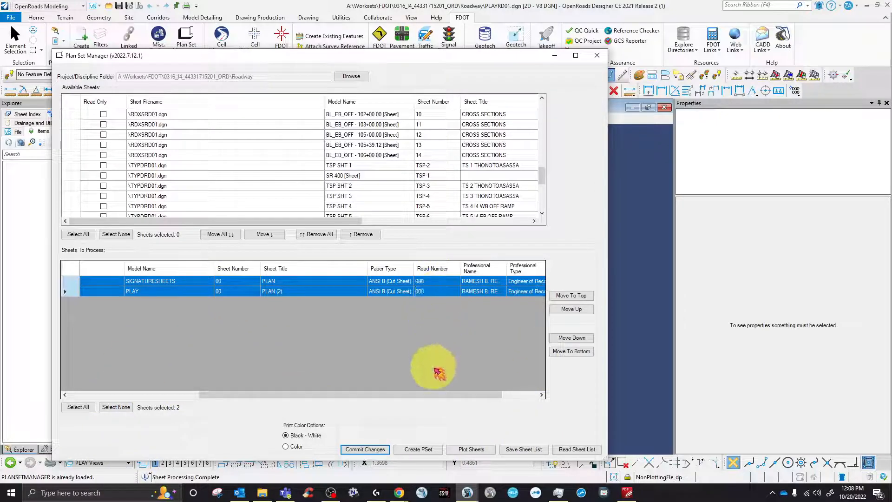
Save the sheet list as the Excel file SheetInfo_TEST in Roadway's eng_data folder.
{"action": "scroll", "coordinate": [436, 155], "scroll_direction": "up", "scroll_amount": 6}
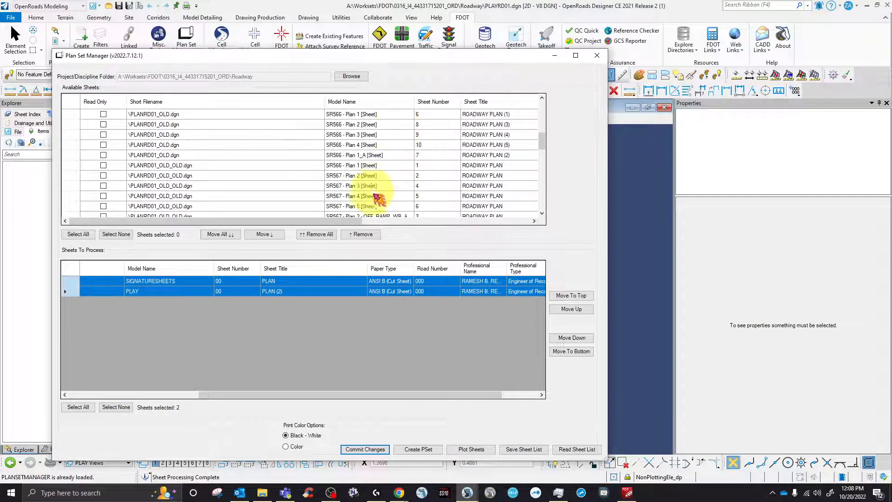
{"action": "scroll", "coordinate": [507, 139], "scroll_direction": "up", "scroll_amount": 3}
{"action": "scroll", "coordinate": [424, 163], "scroll_direction": "down", "scroll_amount": 9}
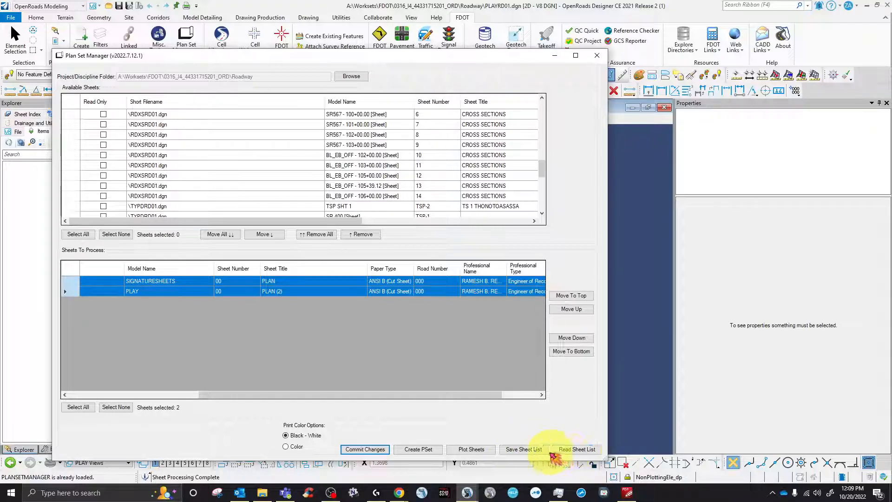
{"action": "left_click", "coordinate": [524, 451]}
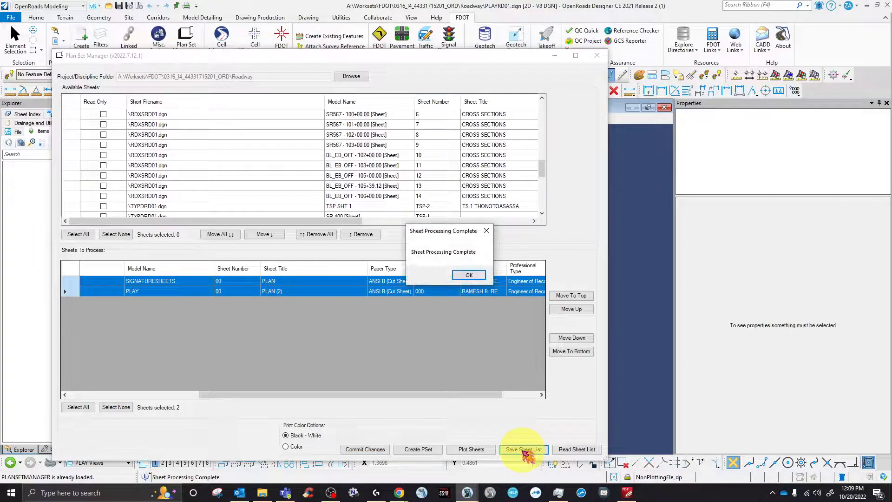
{"action": "left_click", "coordinate": [469, 275]}
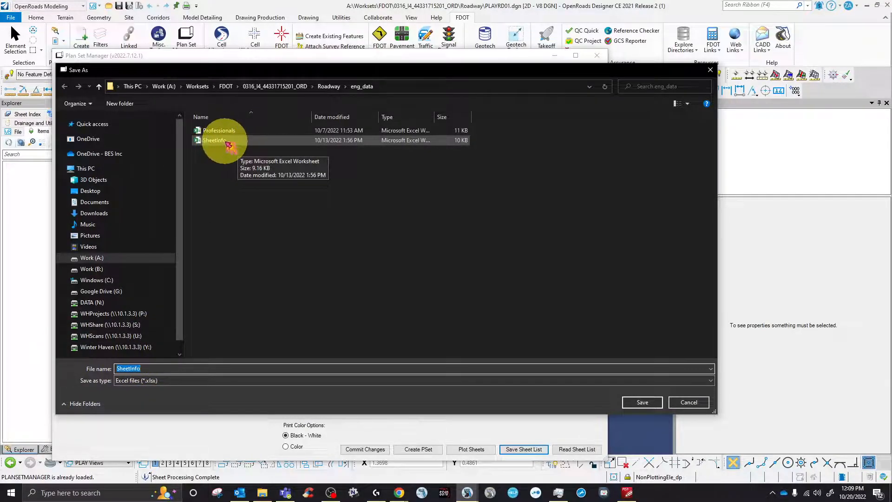
{"action": "left_click", "coordinate": [177, 368]}
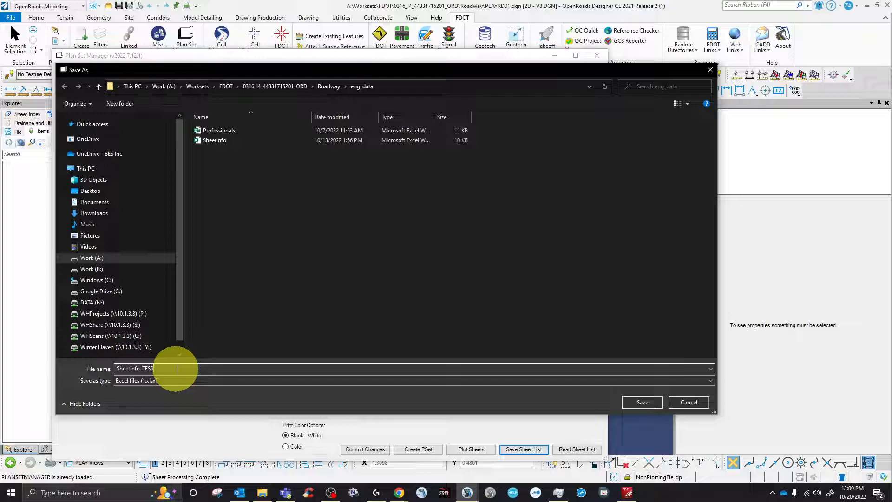
{"action": "left_click", "coordinate": [645, 403]}
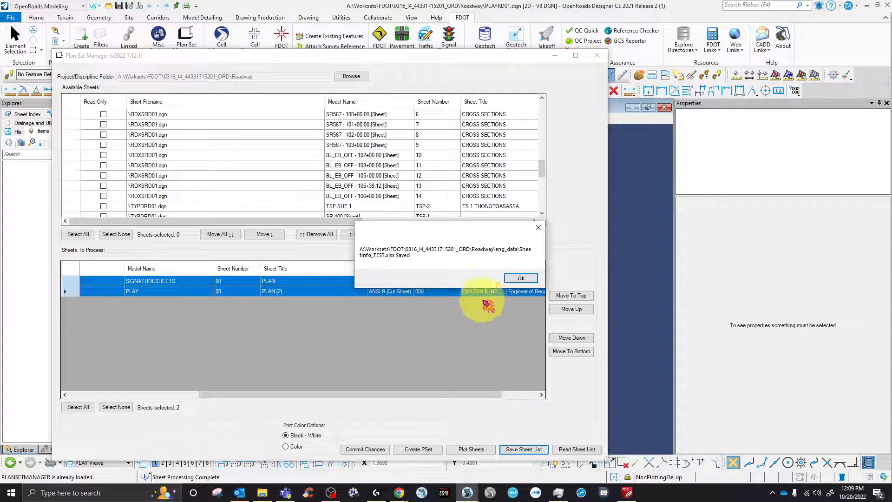
{"action": "left_click", "coordinate": [521, 278]}
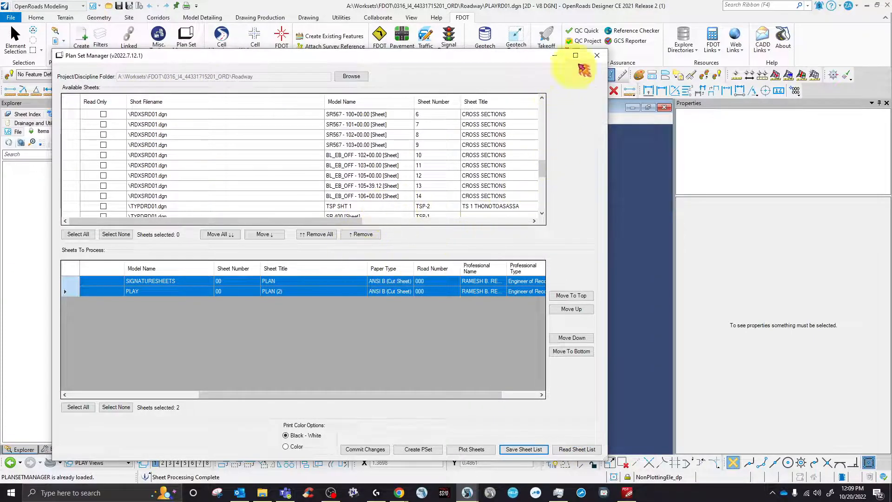
Close Plan Set Manager and reload the PLAY sheet by switching to the Default model and back to PLAY Views.
{"action": "left_click", "coordinate": [598, 57]}
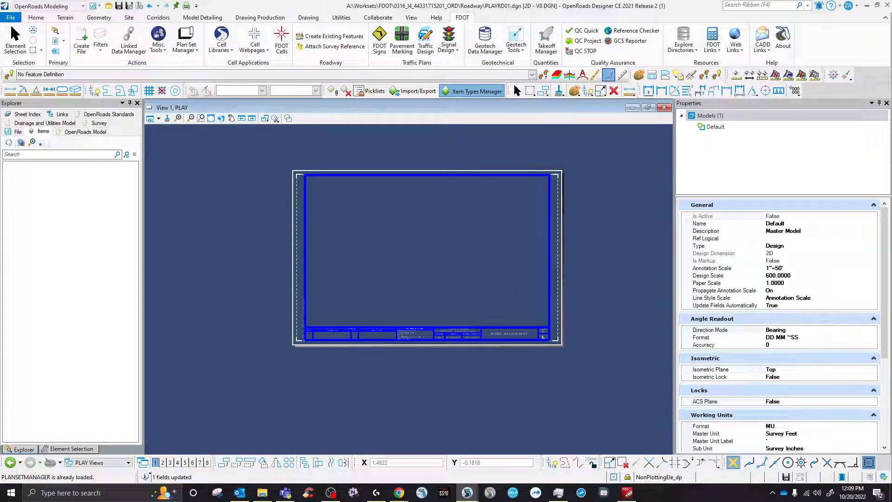
{"action": "left_click", "coordinate": [93, 462]}
{"action": "left_click", "coordinate": [101, 435]}
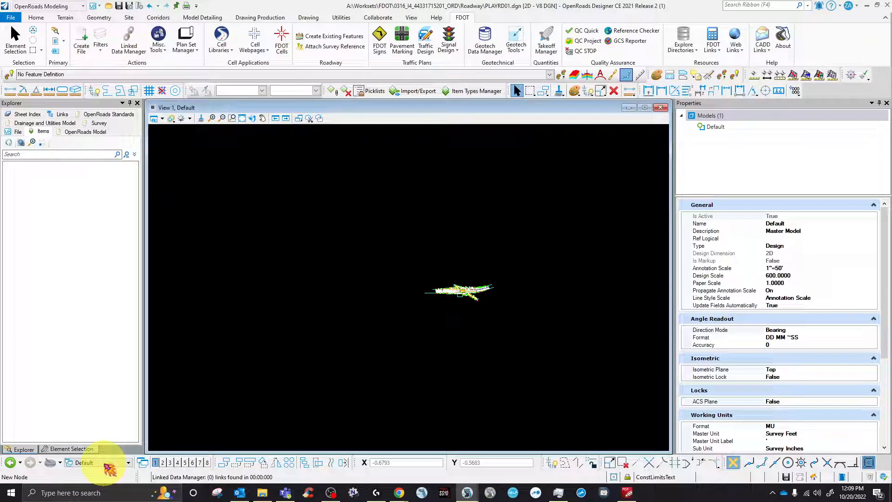
{"action": "left_click", "coordinate": [105, 463]}
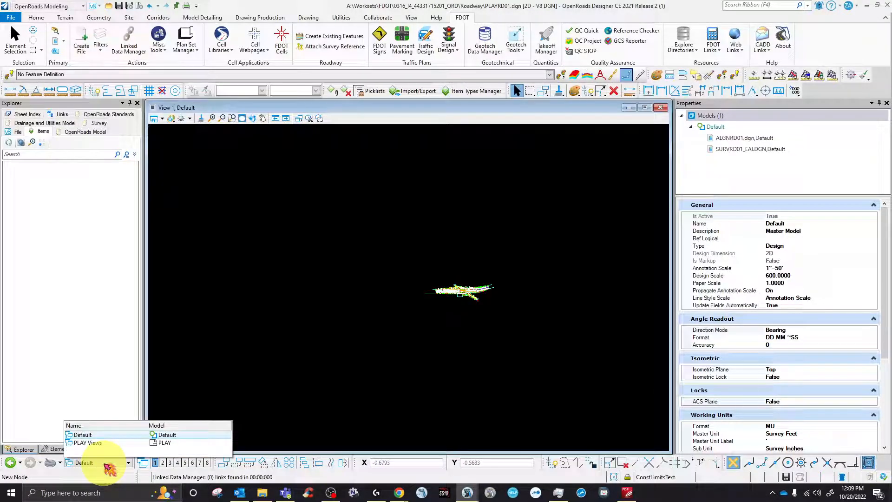
{"action": "left_click", "coordinate": [149, 442]}
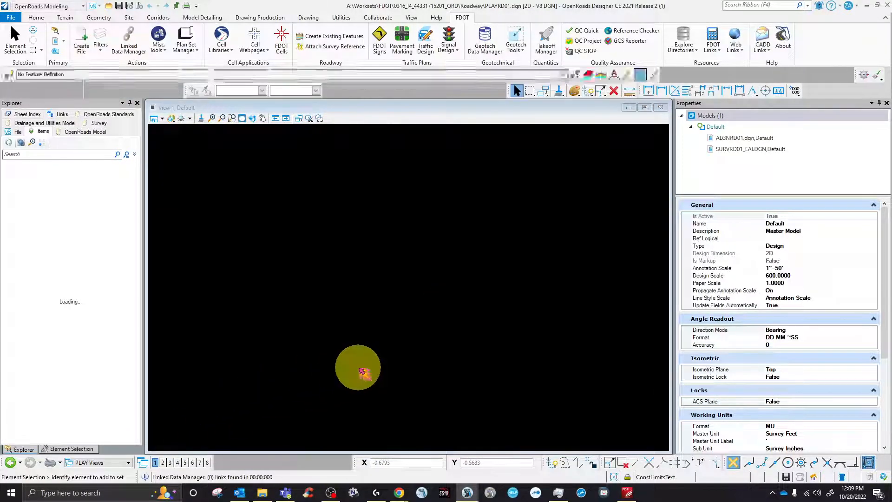
Examine the PLAY sheet's title block for the sheet number, title, engineer of record, road number, county and project ID.
{"action": "scroll", "coordinate": [517, 339], "scroll_direction": "up", "scroll_amount": 4}
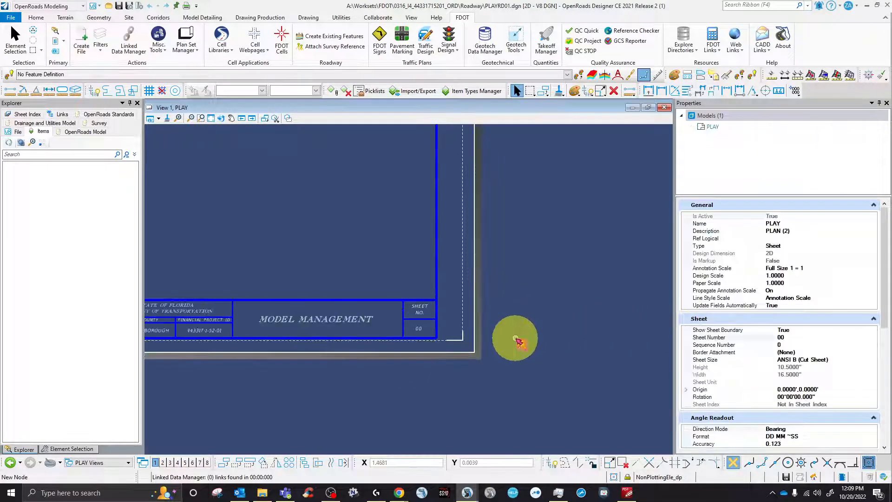
{"action": "scroll", "coordinate": [538, 372], "scroll_direction": "down", "scroll_amount": 4}
{"action": "scroll", "coordinate": [424, 360], "scroll_direction": "up", "scroll_amount": 6}
{"action": "scroll", "coordinate": [385, 312], "scroll_direction": "down", "scroll_amount": 4}
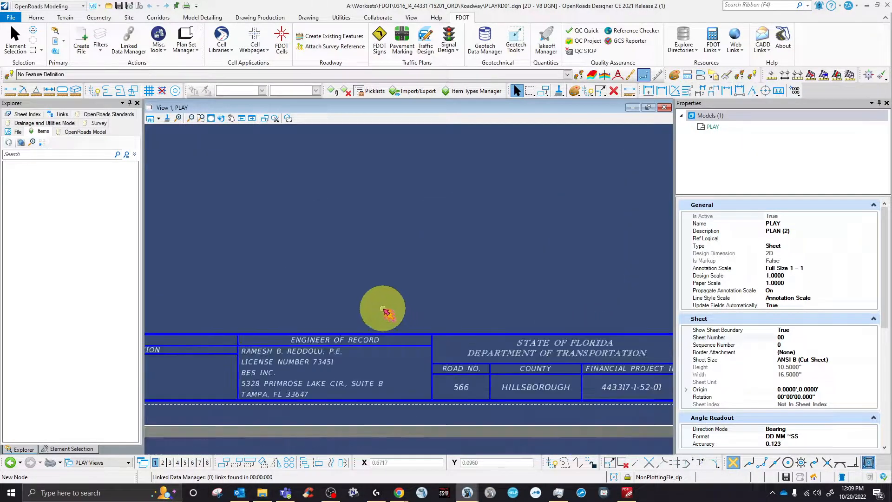
{"action": "scroll", "coordinate": [301, 330], "scroll_direction": "down", "scroll_amount": 3}
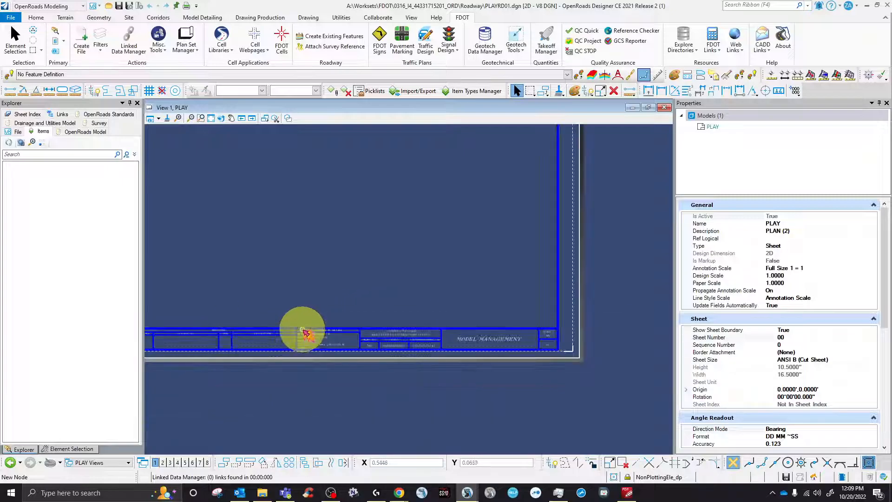
{"action": "scroll", "coordinate": [466, 360], "scroll_direction": "up", "scroll_amount": 2}
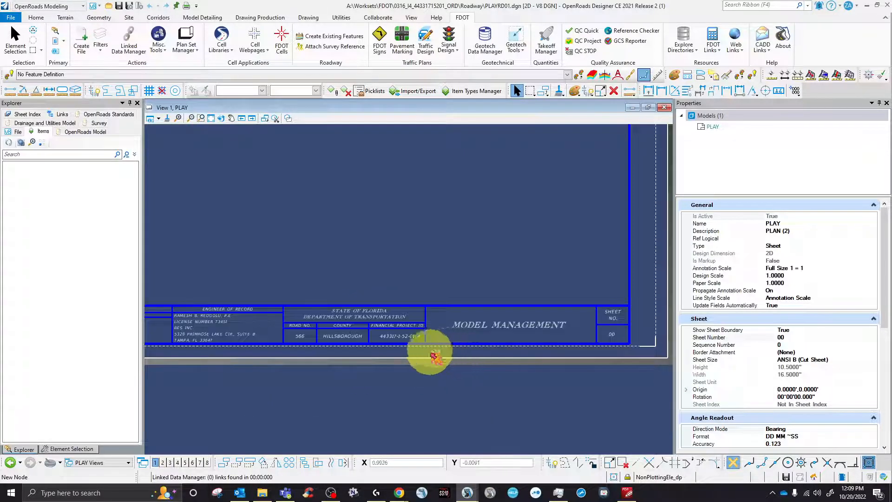
Open SIGNRD01.dgn from the Roadway folder and check the signature sheet's title block data.
{"action": "left_click", "coordinate": [13, 21]}
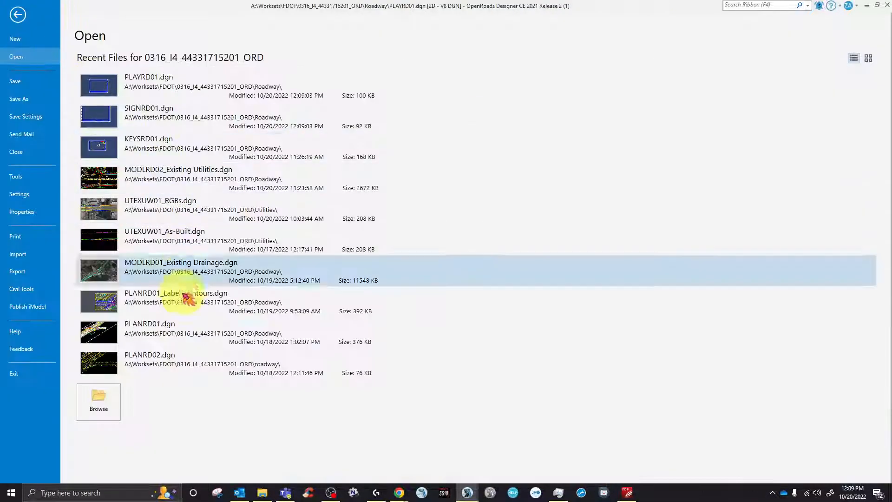
{"action": "left_click", "coordinate": [116, 408]}
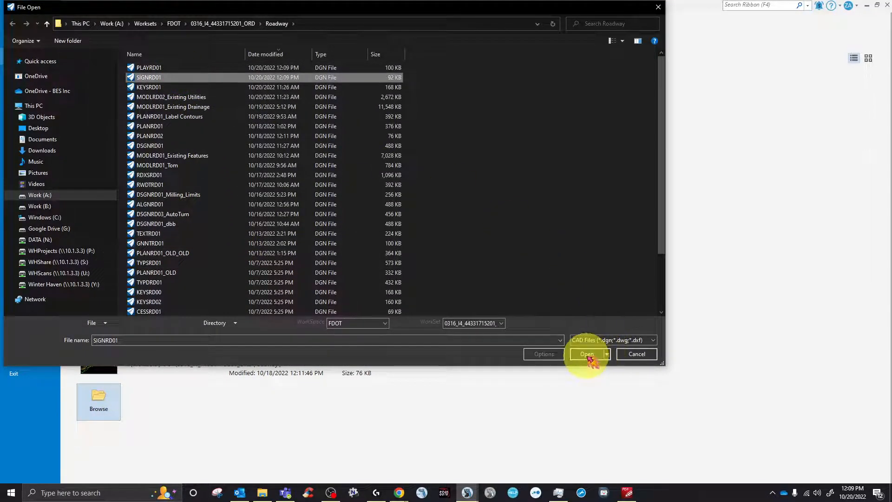
{"action": "left_click", "coordinate": [585, 354]}
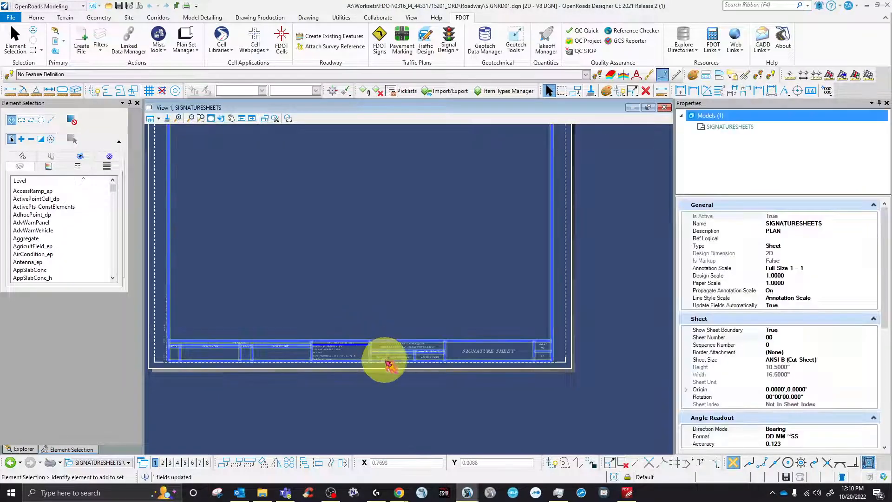
{"action": "scroll", "coordinate": [405, 362], "scroll_direction": "up", "scroll_amount": 4}
{"action": "scroll", "coordinate": [405, 362], "scroll_direction": "down", "scroll_amount": 3}
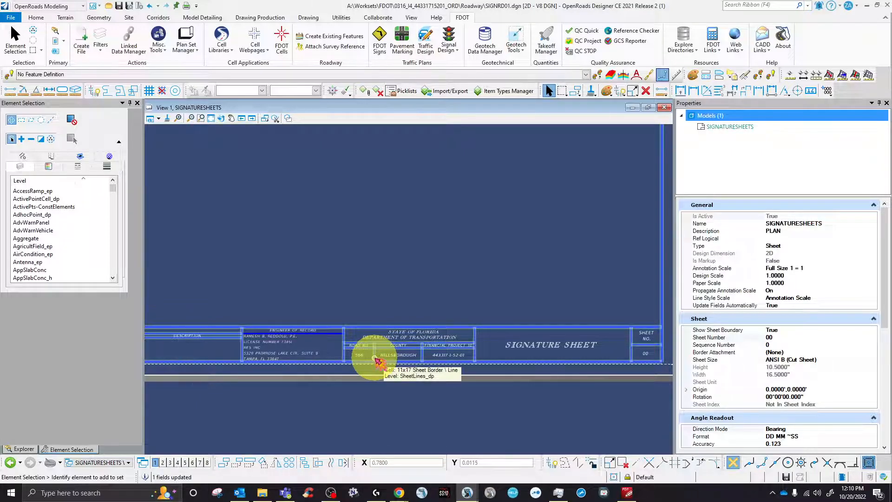
{"action": "scroll", "coordinate": [375, 360], "scroll_direction": "down", "scroll_amount": 3}
Leave OpenRoads Designer and launch the FDOT Workspace Doctor utility.
{"action": "left_click", "coordinate": [13, 492]}
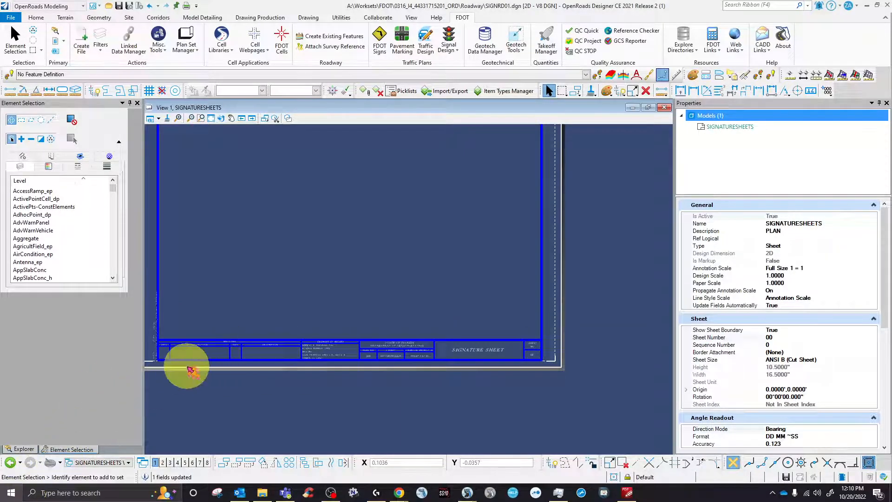
{"action": "left_click", "coordinate": [226, 334]}
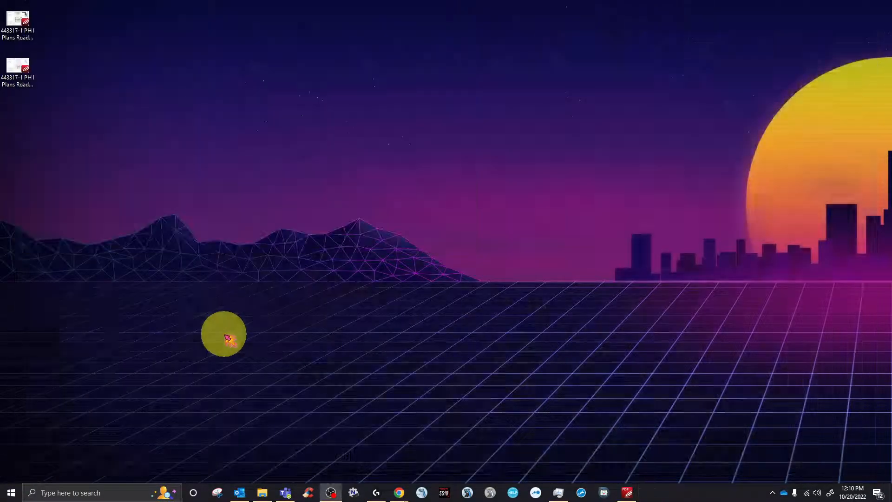
{"action": "left_click", "coordinate": [14, 491]}
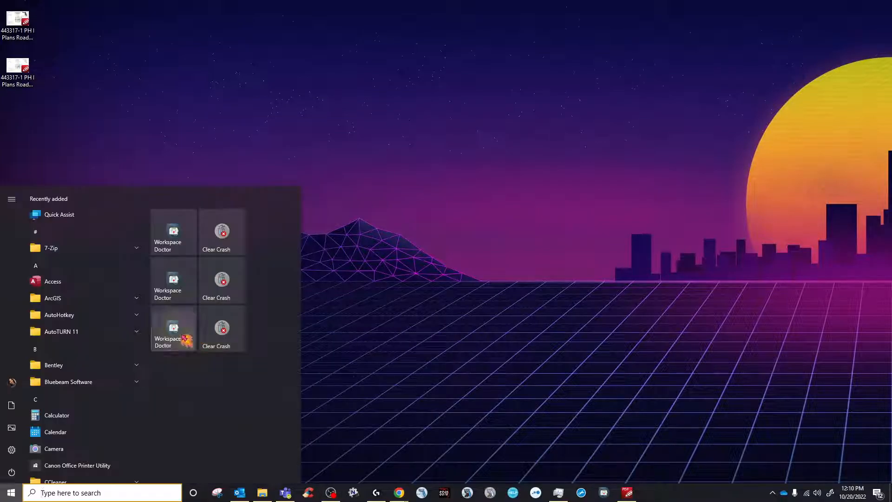
{"action": "left_click", "coordinate": [185, 338]}
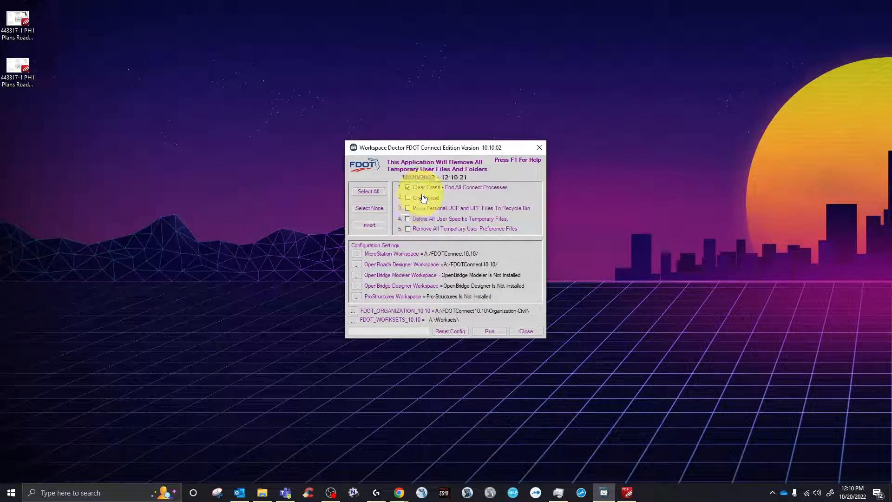
Run Workspace Doctor with Clear Crash, Close Excel and Move Personal UCF and UPF Files To Recycle Bin enabled.
{"action": "left_click", "coordinate": [425, 207]}
{"action": "left_click", "coordinate": [489, 331]}
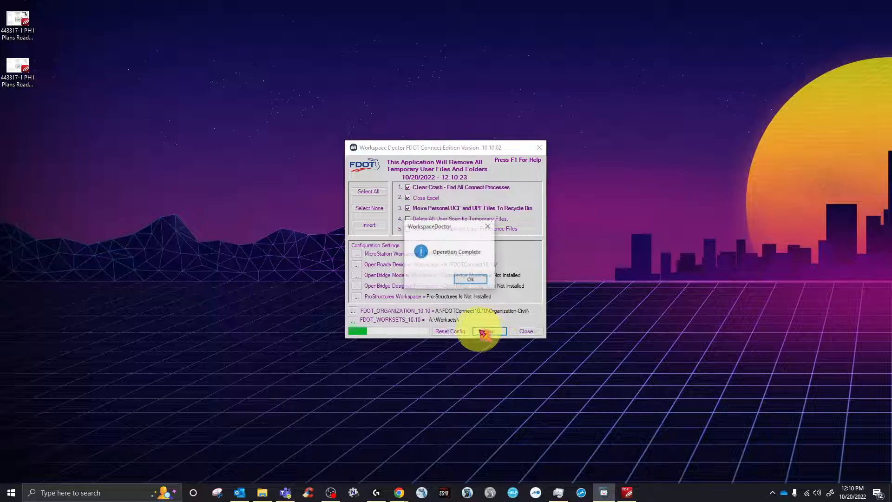
{"action": "left_click", "coordinate": [470, 280]}
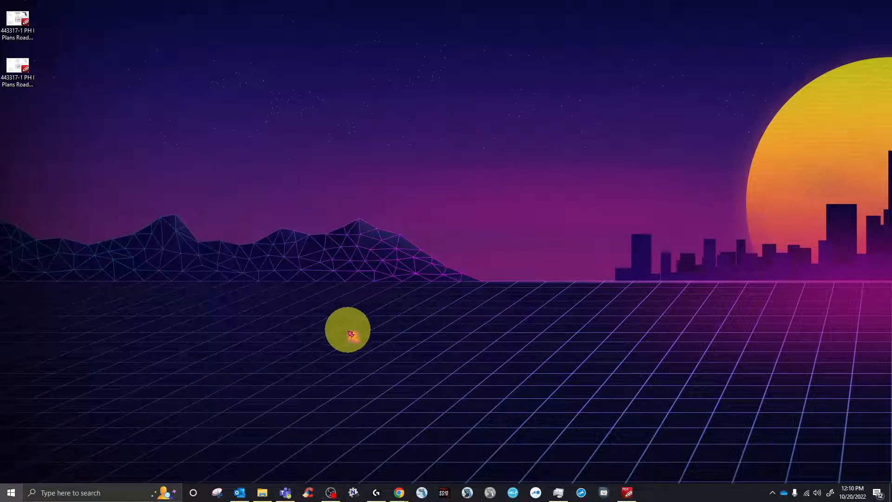
Relaunch Workspace Doctor and reset the workspace configuration.
{"action": "key", "text": "super"}
{"action": "left_click", "coordinate": [179, 341]}
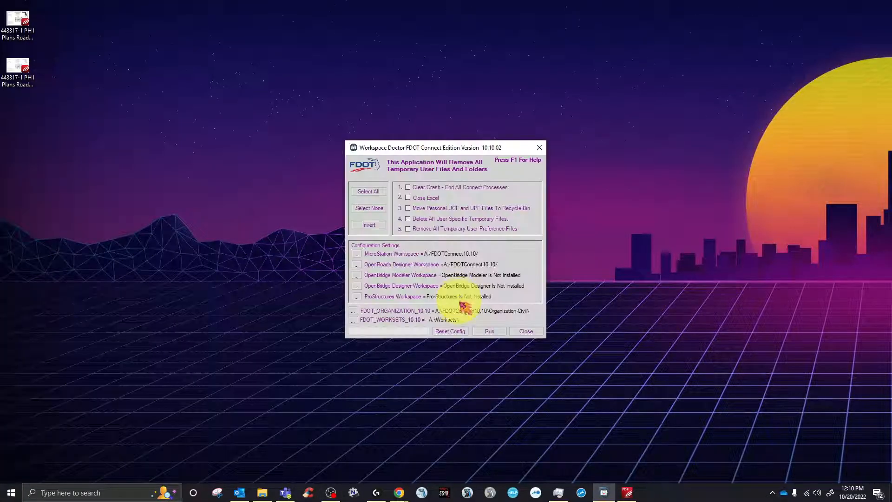
{"action": "left_click", "coordinate": [458, 334]}
{"action": "left_click", "coordinate": [469, 280]}
{"action": "left_click", "coordinate": [262, 491]}
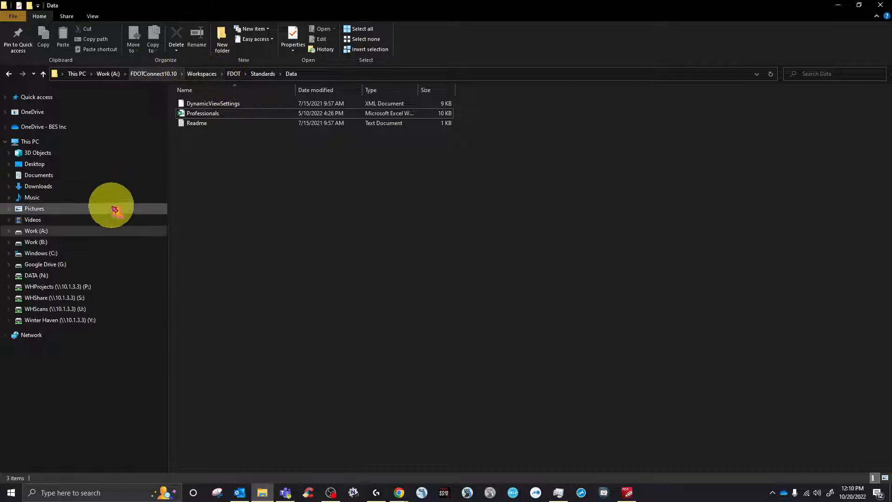
{"action": "left_click", "coordinate": [68, 236]}
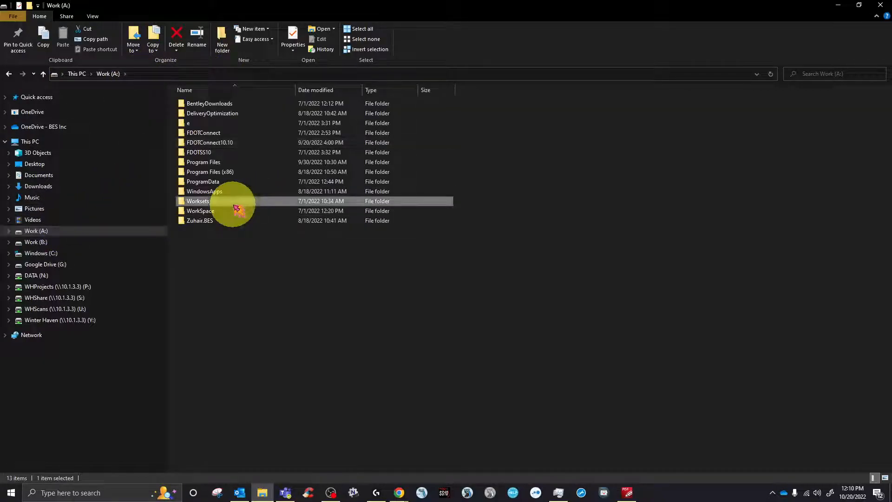
{"action": "double_click", "coordinate": [235, 206]}
{"action": "double_click", "coordinate": [229, 115]}
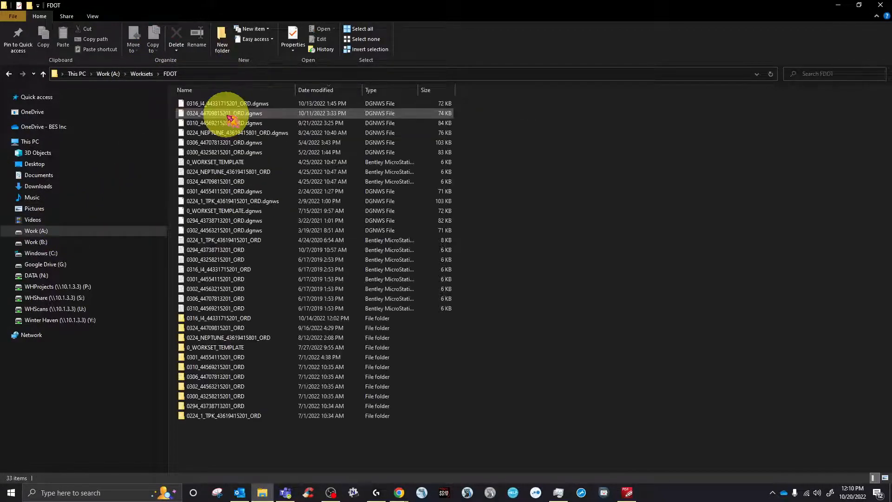
{"action": "double_click", "coordinate": [246, 318]}
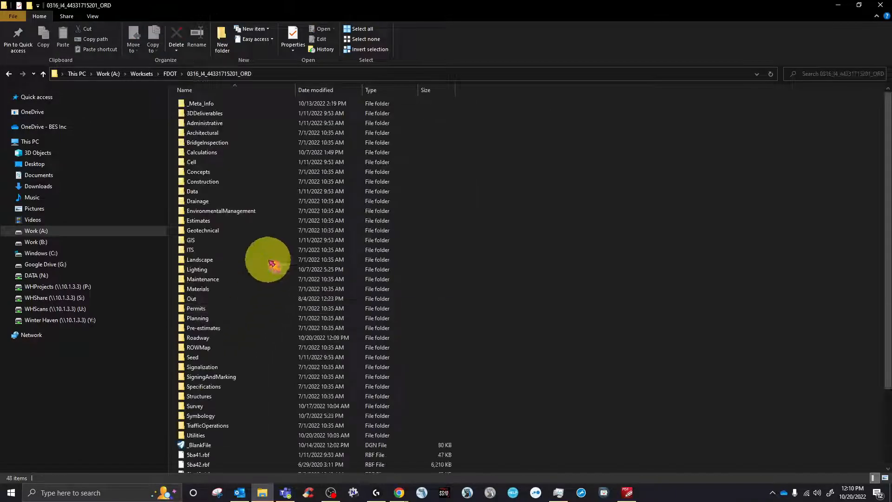
Open the SheetInfo workbook from the Roadway\eng_data folder in Excel and review its sheet data columns through the designer and checker fields.
{"action": "double_click", "coordinate": [244, 338]}
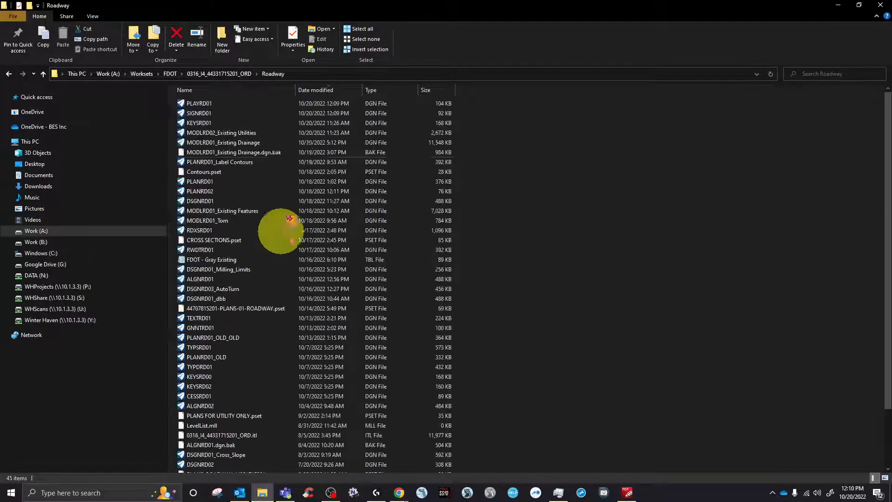
{"action": "scroll", "coordinate": [259, 346], "scroll_direction": "down", "scroll_amount": 3}
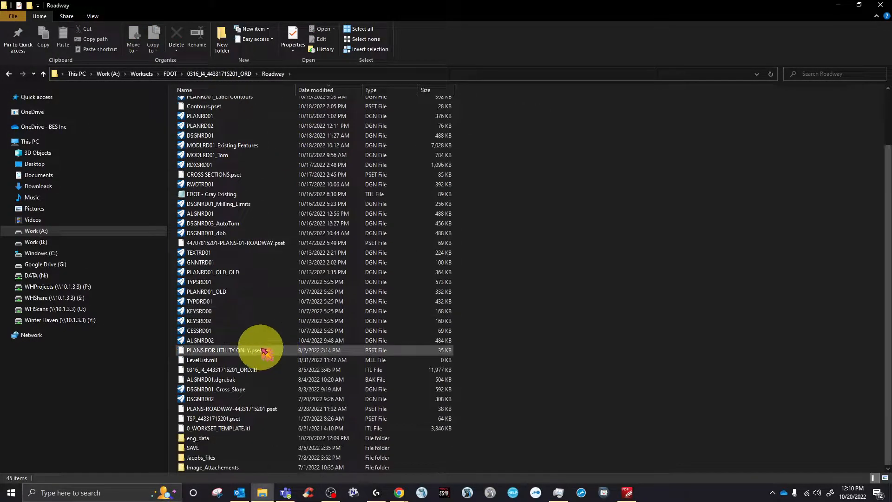
{"action": "double_click", "coordinate": [224, 436]}
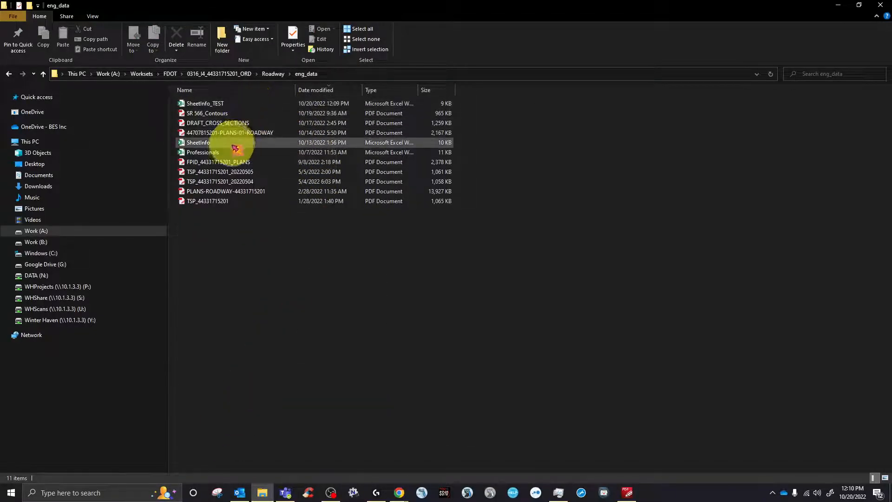
{"action": "double_click", "coordinate": [224, 145]}
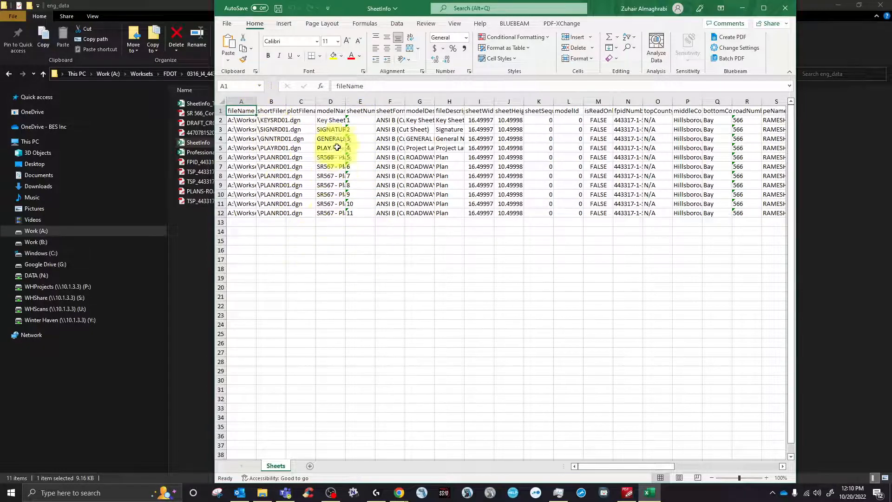
{"action": "left_click_drag", "start_coordinate": [597, 467], "coordinate": [712, 456]}
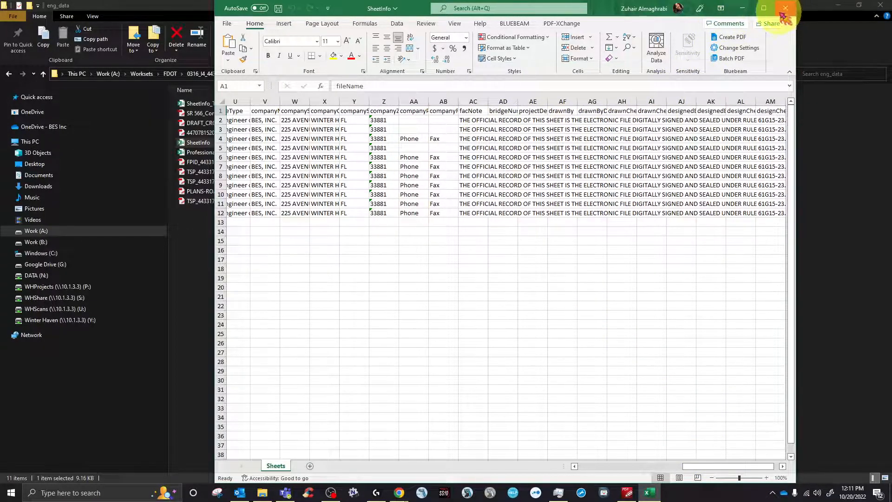
Review the company and note columns of SheetInfo_TEST, and put away both SheetInfo workbooks and the eng_data folder window.
{"action": "left_click", "coordinate": [785, 11]}
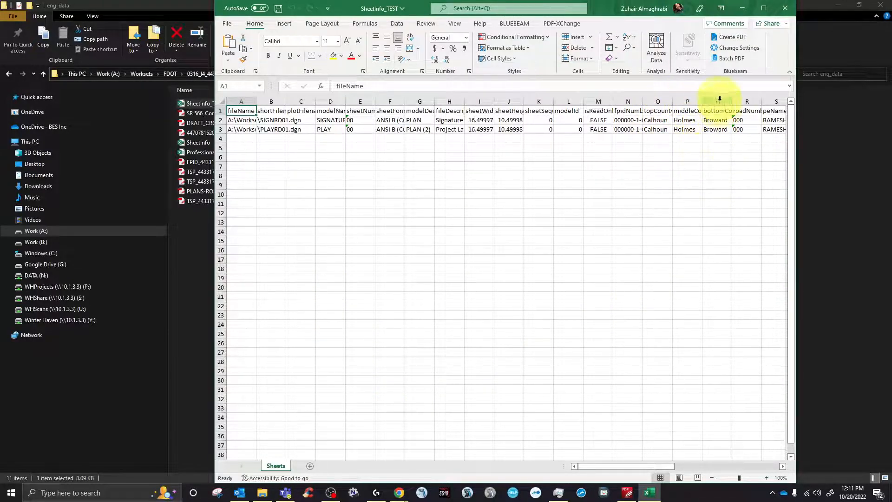
{"action": "left_click_drag", "start_coordinate": [612, 467], "coordinate": [694, 459]}
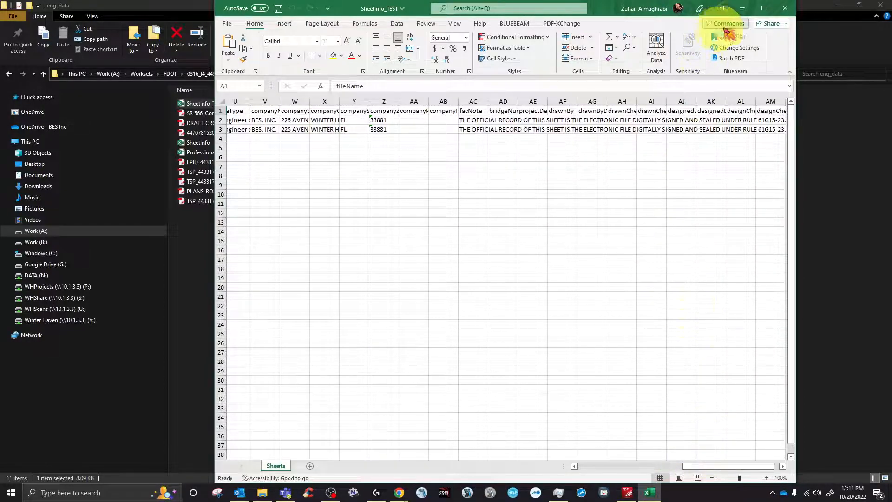
{"action": "left_click", "coordinate": [788, 9]}
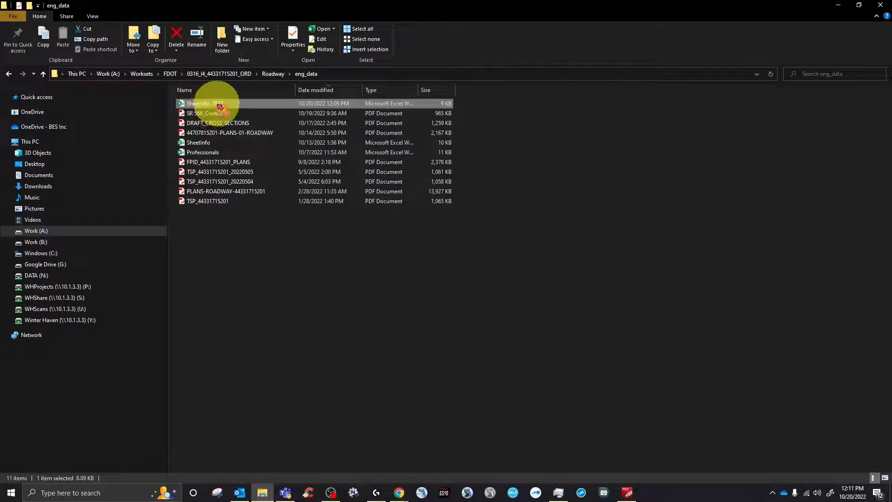
{"action": "left_click", "coordinate": [840, 9]}
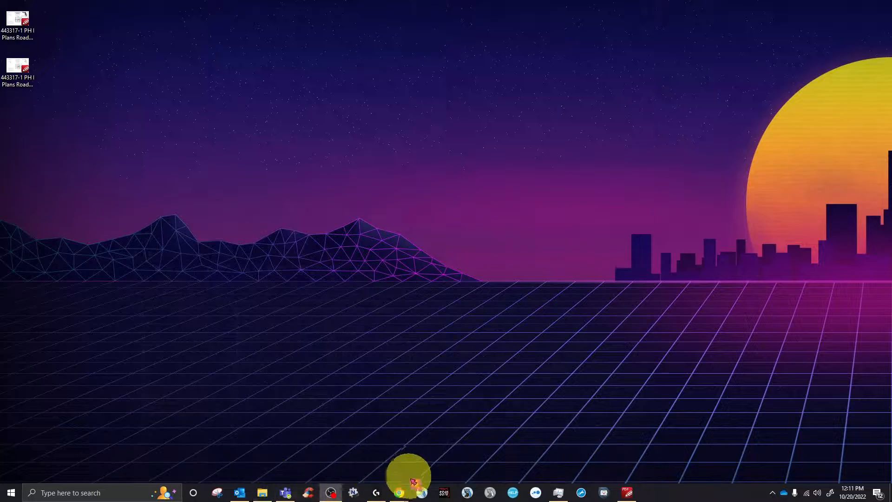
{"action": "left_click", "coordinate": [469, 493]}
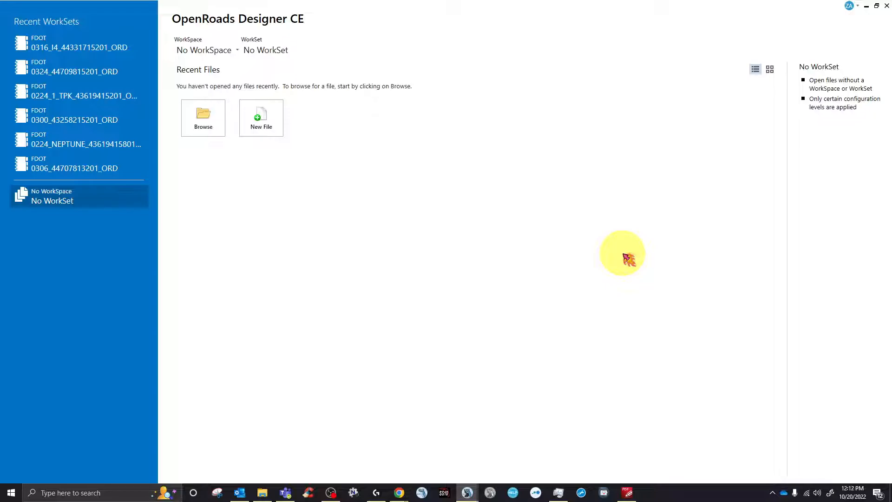
{"action": "left_click", "coordinate": [206, 53]}
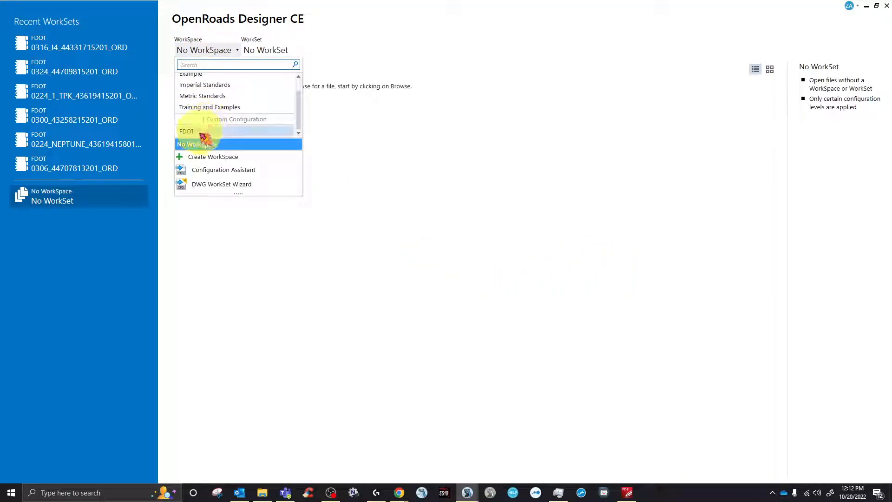
{"action": "left_click", "coordinate": [205, 134]}
{"action": "left_click", "coordinate": [256, 51]}
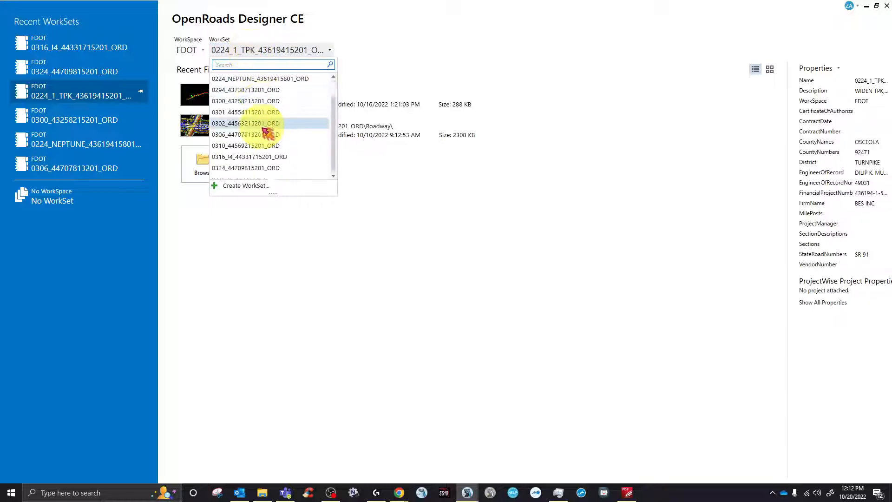
{"action": "left_click", "coordinate": [279, 156]}
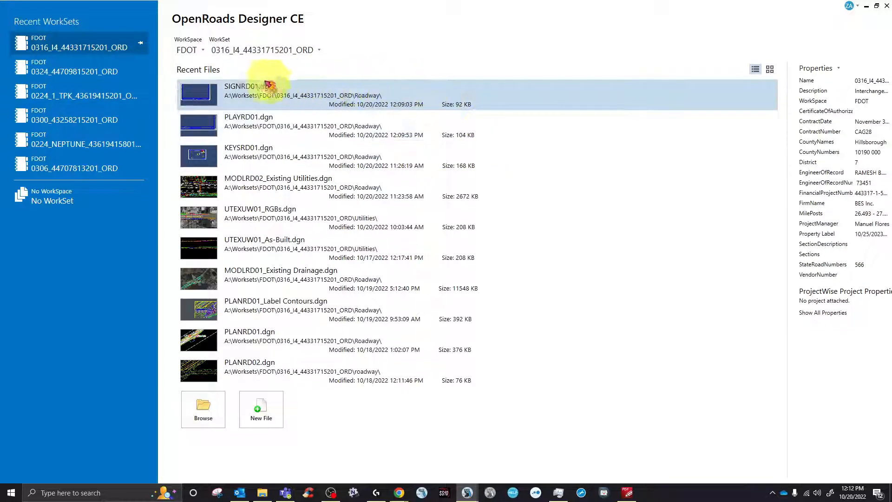
{"action": "left_click", "coordinate": [260, 96]}
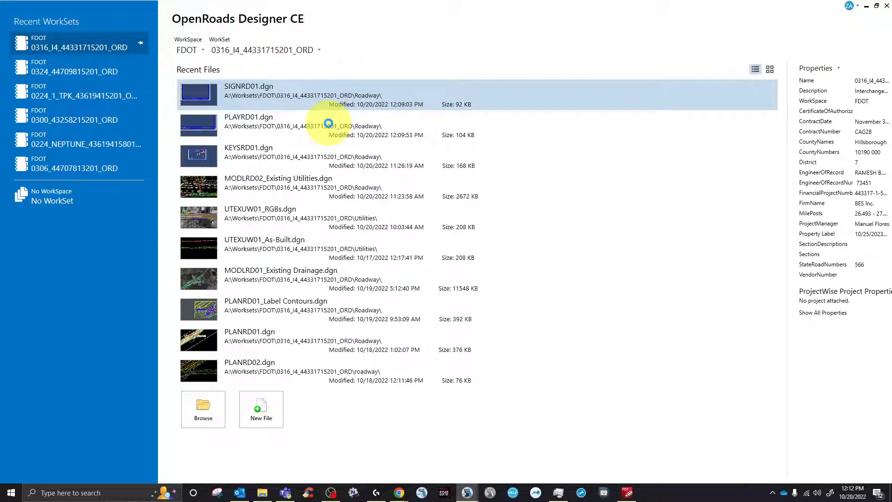
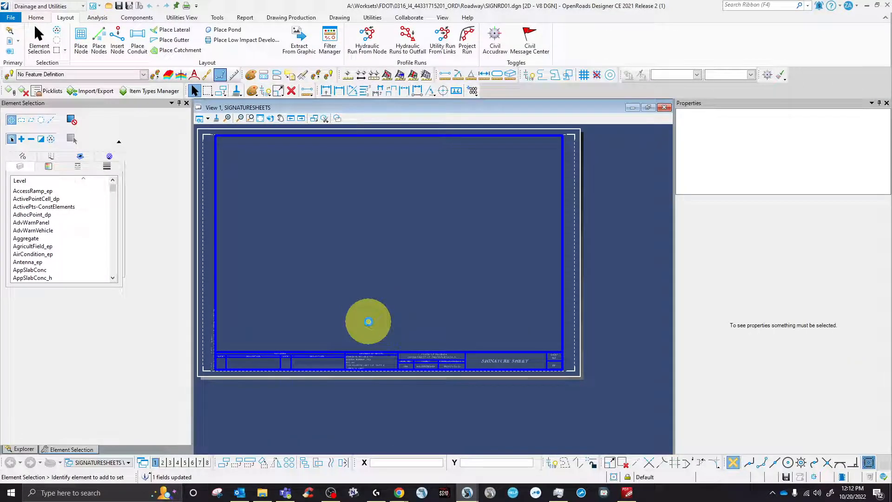
Inspect the signature sheet's title block, including the engineer of record, project data, sheet title and sheet number.
{"action": "scroll", "coordinate": [573, 372], "scroll_direction": "up", "scroll_amount": 6}
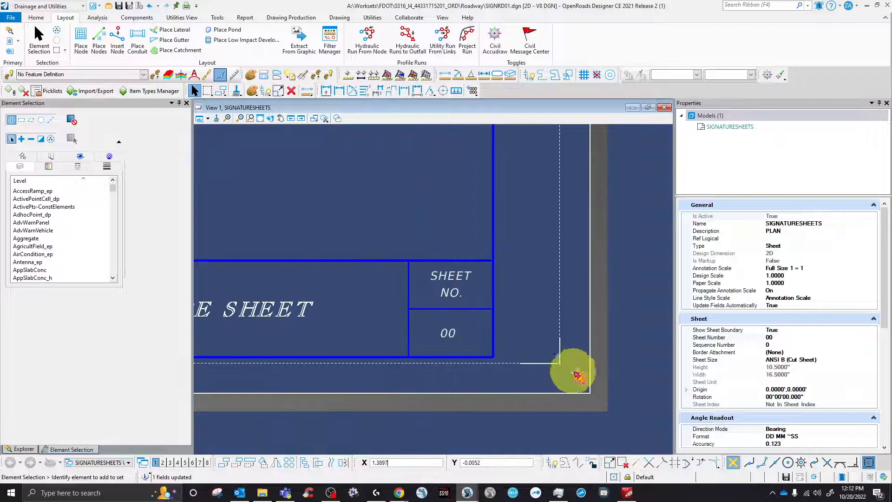
{"action": "scroll", "coordinate": [521, 344], "scroll_direction": "down", "scroll_amount": 5}
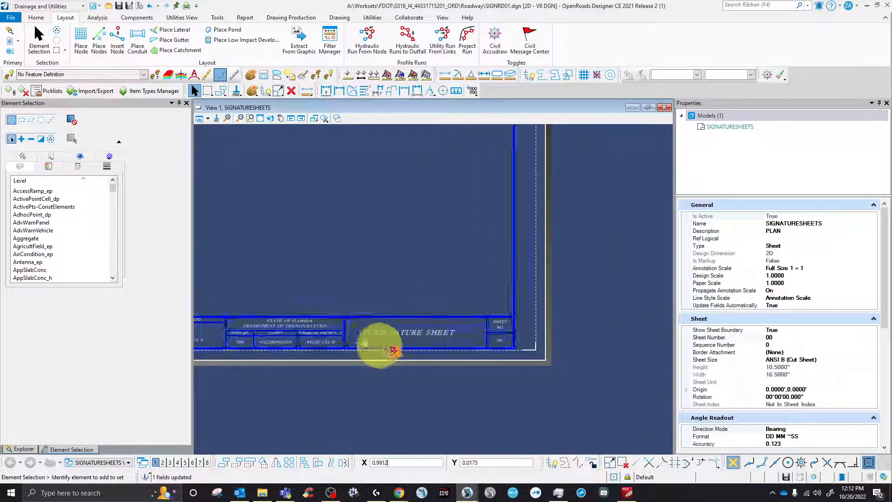
{"action": "scroll", "coordinate": [372, 353], "scroll_direction": "up", "scroll_amount": 3}
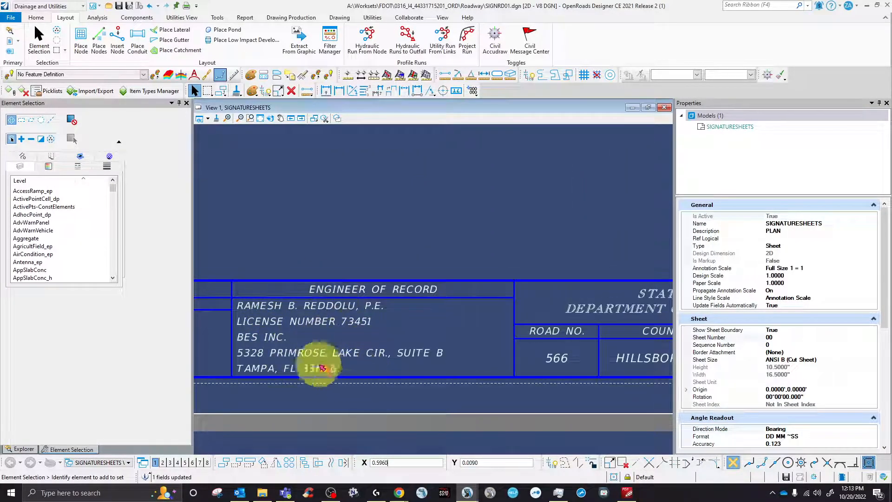
{"action": "scroll", "coordinate": [332, 372], "scroll_direction": "down", "scroll_amount": 3}
{"action": "left_click", "coordinate": [439, 352]}
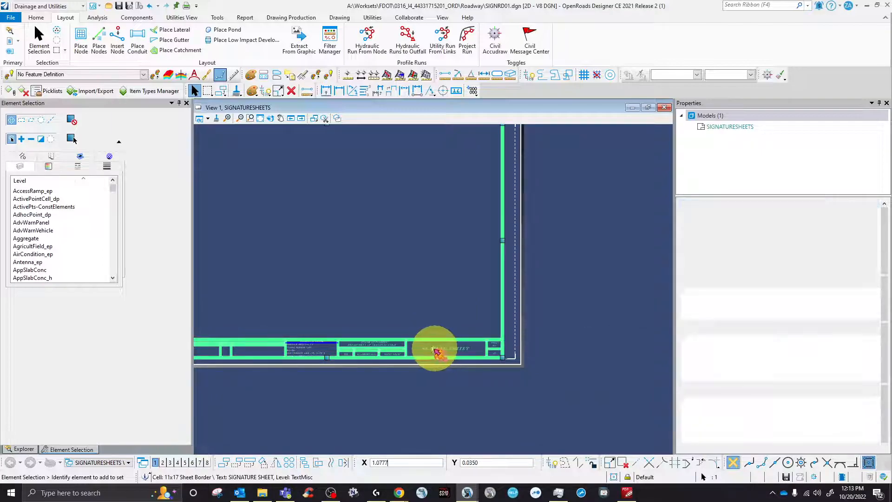
{"action": "scroll", "coordinate": [441, 405], "scroll_direction": "up", "scroll_amount": 2}
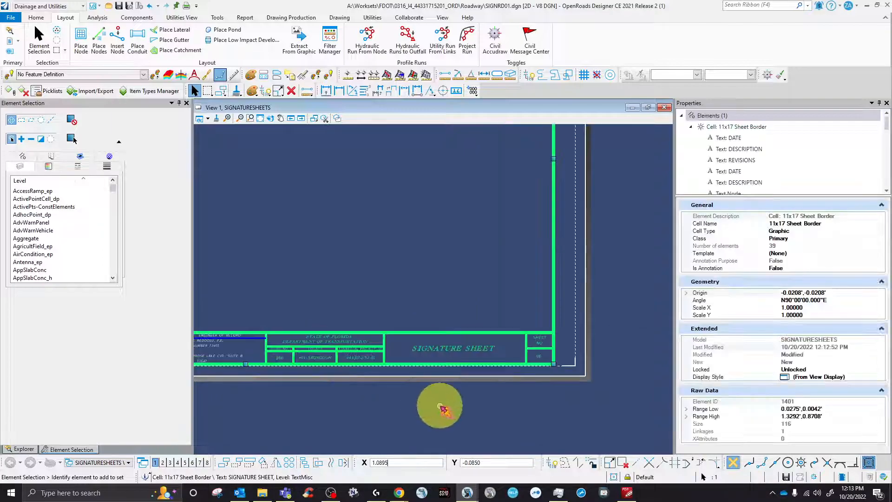
{"action": "left_click", "coordinate": [440, 408]}
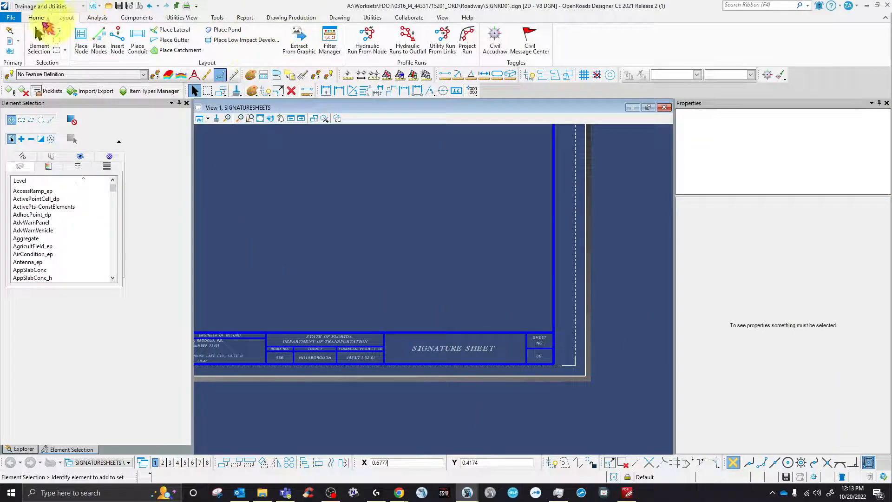
Change the workflow to OpenRoads Modeling and open the FDOT Create File dialog.
{"action": "left_click", "coordinate": [54, 9]}
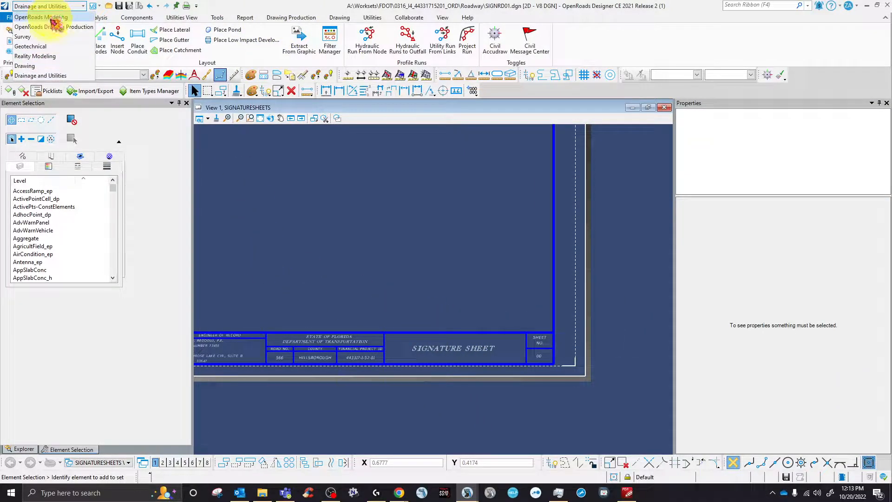
{"action": "left_click", "coordinate": [47, 18]}
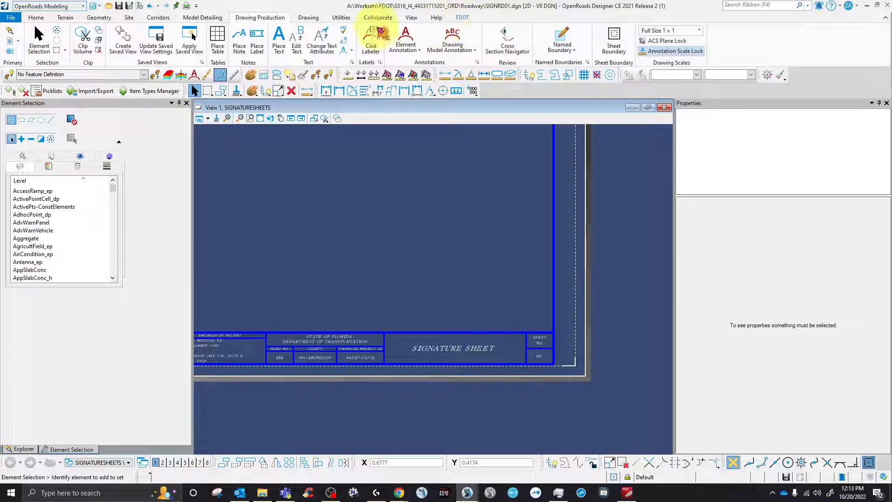
{"action": "left_click", "coordinate": [462, 17]}
{"action": "left_click", "coordinate": [81, 41]}
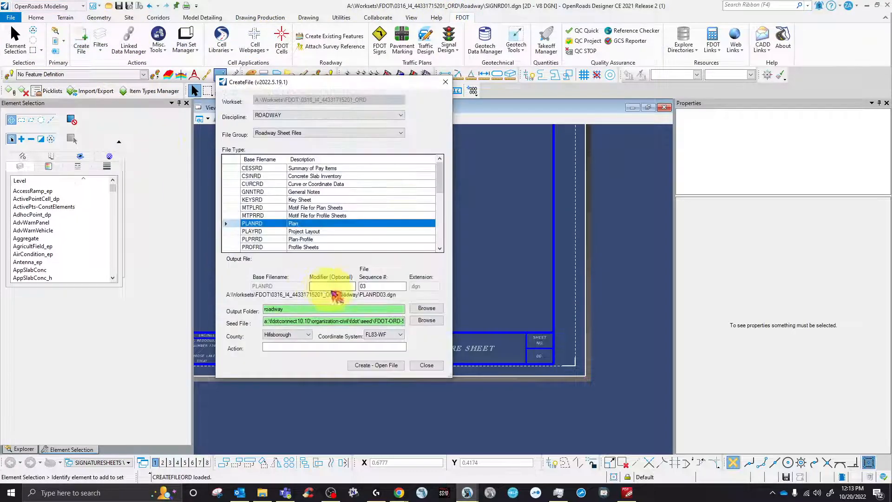
Create the Signature Sheet file SIGNRD02.dgn from the Roadway Sheet Files group and close the file creation dialog.
{"action": "scroll", "coordinate": [361, 221], "scroll_direction": "down", "scroll_amount": 1}
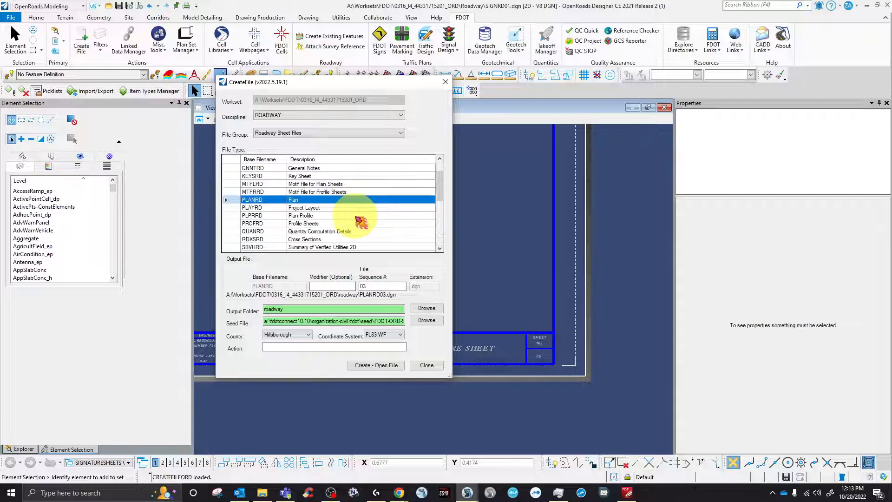
{"action": "left_click", "coordinate": [330, 133]}
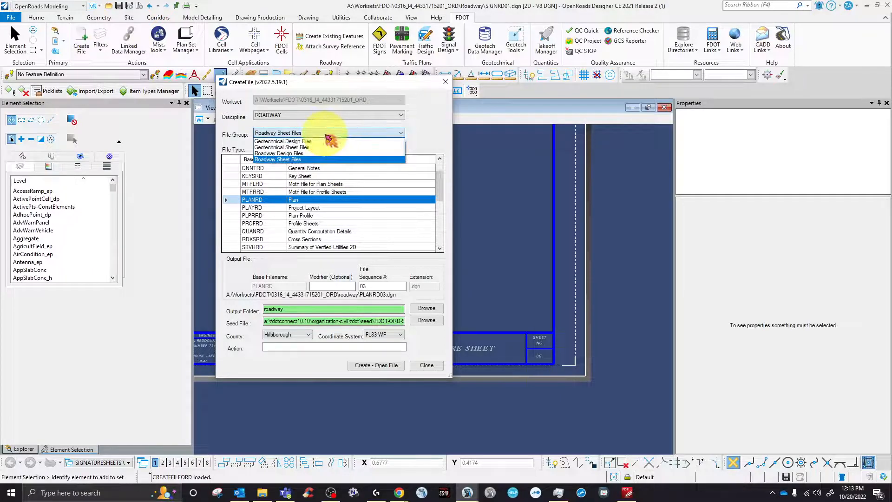
{"action": "left_click", "coordinate": [302, 149]}
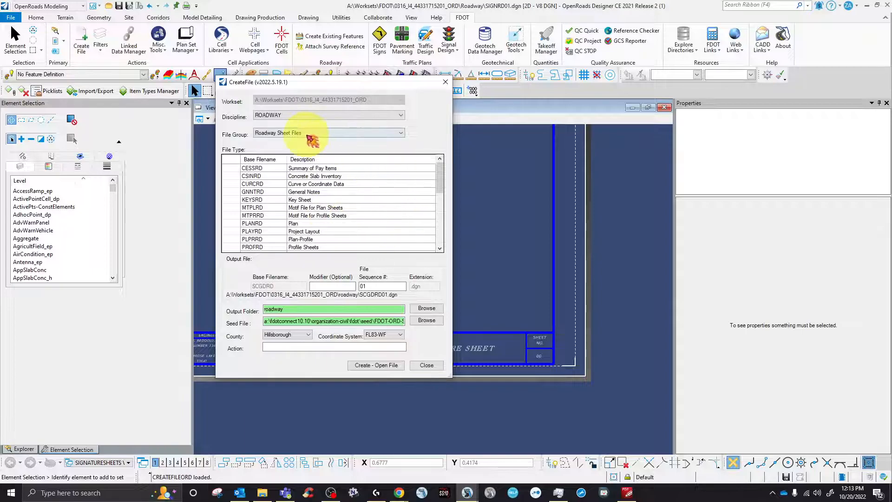
{"action": "scroll", "coordinate": [304, 214], "scroll_direction": "down", "scroll_amount": 3}
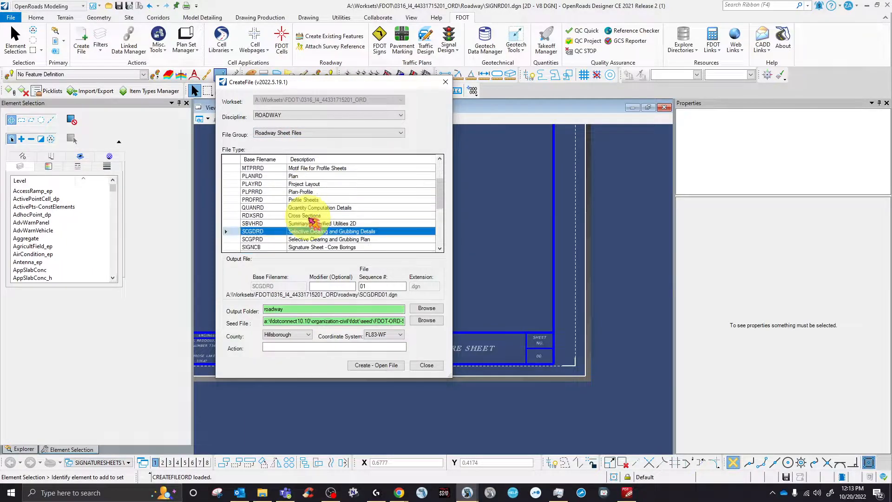
{"action": "left_click", "coordinate": [274, 239]}
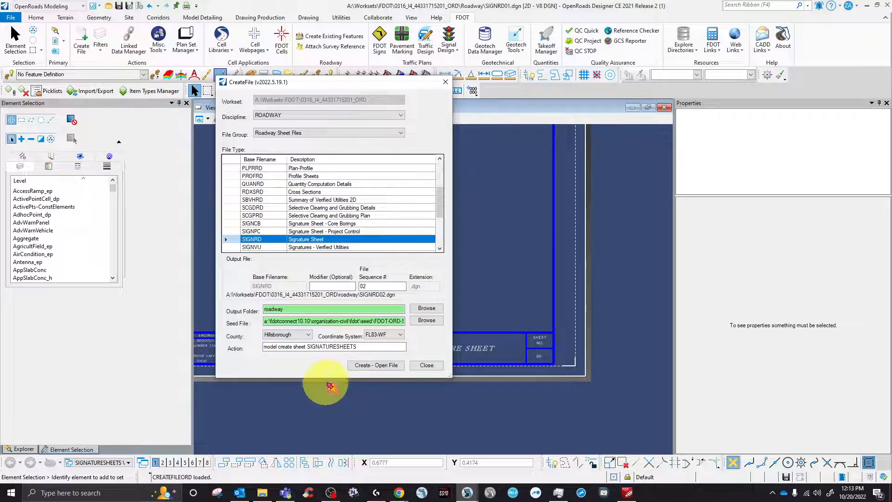
{"action": "left_click", "coordinate": [364, 365]}
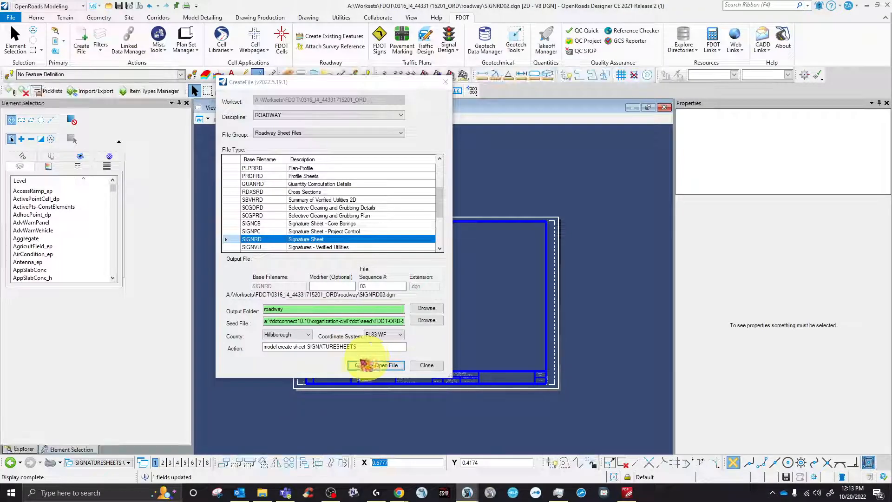
{"action": "left_click", "coordinate": [445, 82]}
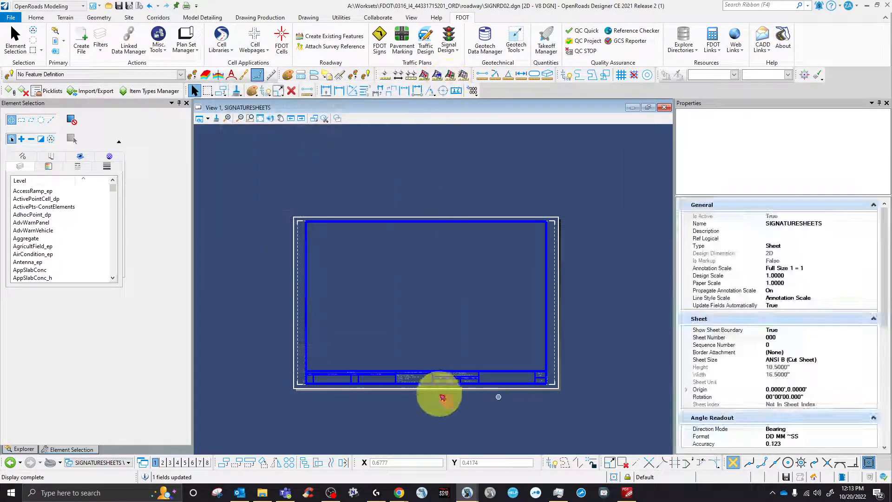
Inspect the placeholder text in the new signature sheet's title block, from the professional information to the sheet number.
{"action": "scroll", "coordinate": [443, 397], "scroll_direction": "up", "scroll_amount": 5}
{"action": "scroll", "coordinate": [364, 305], "scroll_direction": "down", "scroll_amount": 3}
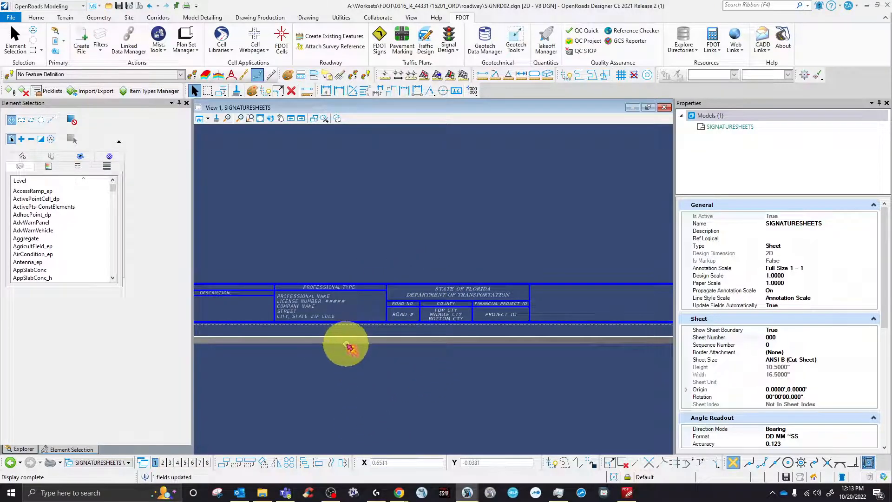
{"action": "scroll", "coordinate": [348, 346], "scroll_direction": "down", "scroll_amount": 3}
{"action": "scroll", "coordinate": [495, 310], "scroll_direction": "up", "scroll_amount": 2}
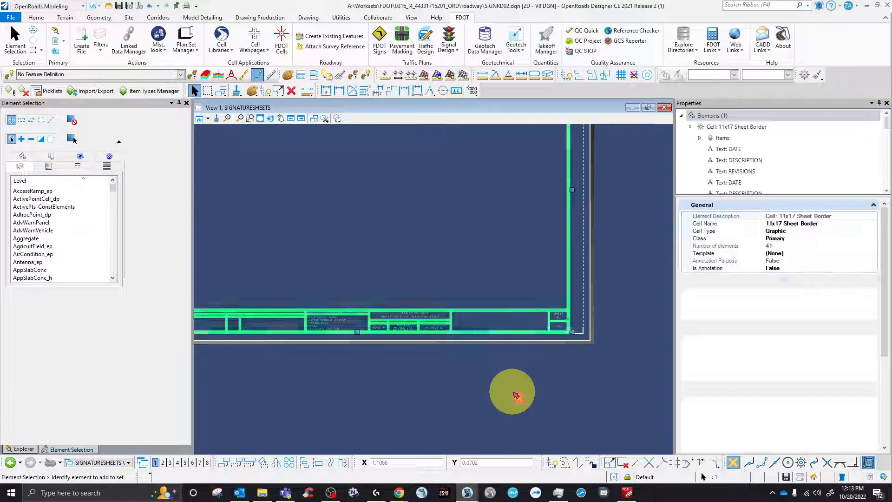
{"action": "left_click", "coordinate": [516, 393]}
{"action": "scroll", "coordinate": [560, 338], "scroll_direction": "up", "scroll_amount": 3}
Compare the properties of the Roadway Sheet Number Title cell with those of the 11x17 Sheet Border cell.
{"action": "left_click", "coordinate": [563, 304]}
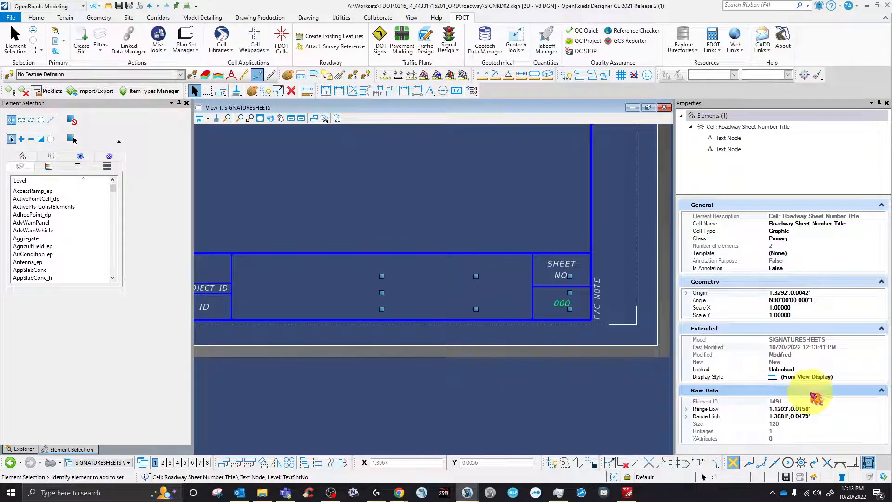
{"action": "left_click", "coordinate": [566, 266]}
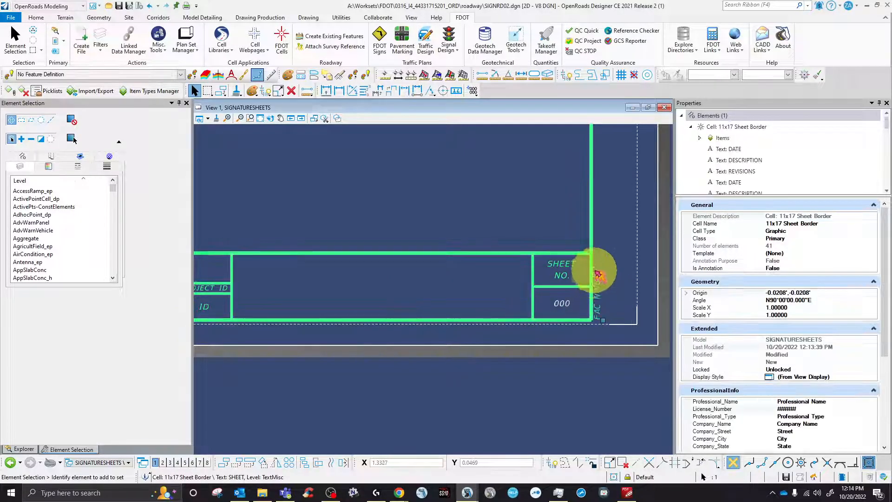
{"action": "scroll", "coordinate": [745, 372], "scroll_direction": "down", "scroll_amount": 2}
{"action": "scroll", "coordinate": [745, 373], "scroll_direction": "down", "scroll_amount": 3}
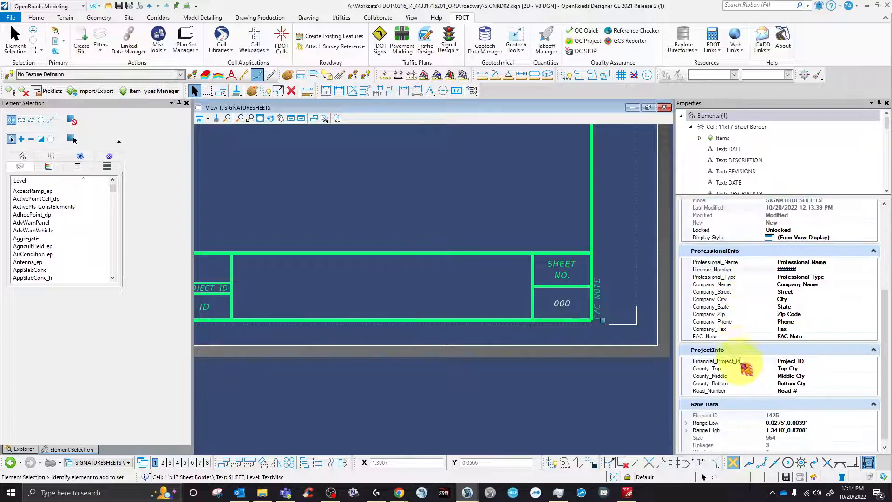
{"action": "left_click", "coordinate": [514, 399]}
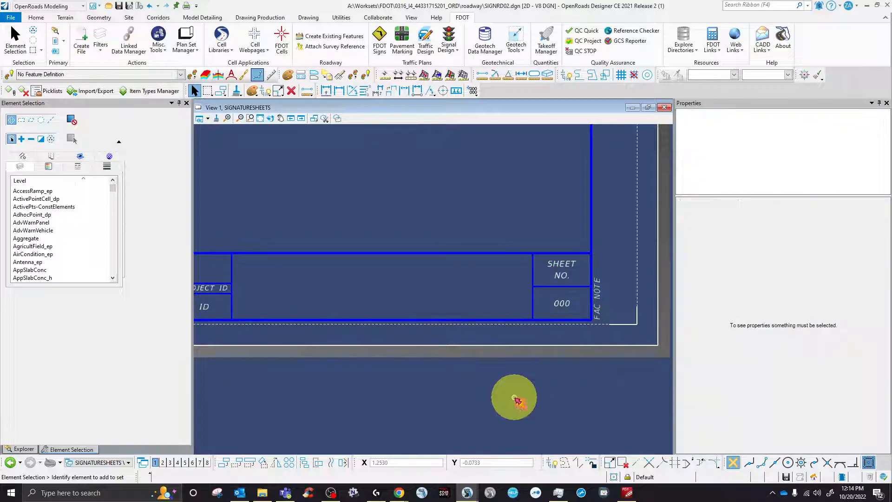
Select the 11x17 Sheet Border cell by its border line and review its ProfessionalInfo and ProjectInfo properties.
{"action": "left_click", "coordinate": [535, 320]}
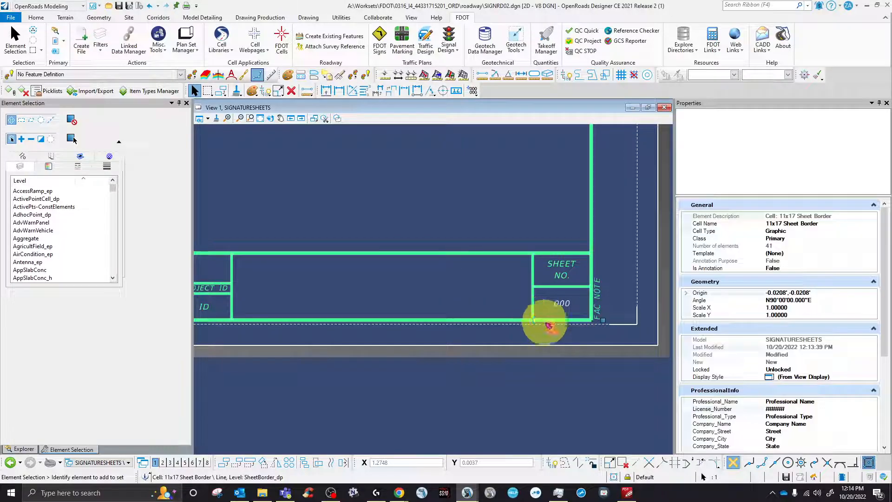
{"action": "scroll", "coordinate": [803, 395], "scroll_direction": "down", "scroll_amount": 1}
{"action": "scroll", "coordinate": [808, 397], "scroll_direction": "down", "scroll_amount": 3}
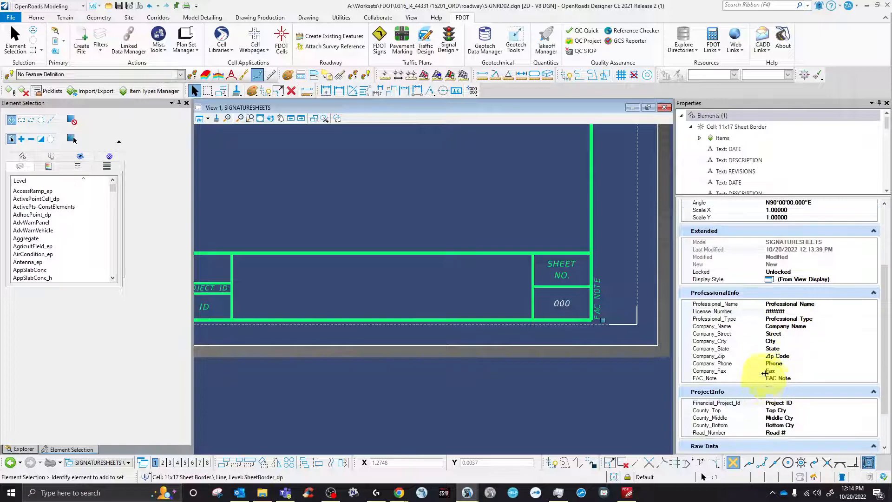
{"action": "scroll", "coordinate": [789, 344], "scroll_direction": "down", "scroll_amount": 3}
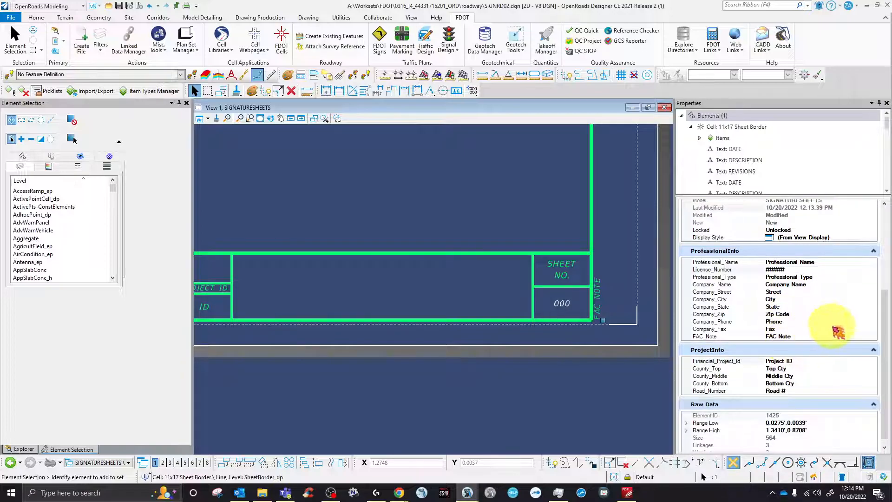
Set the sheet border cell's Company_Name property to "Company Name LOL" and check the text in the title block.
{"action": "left_click", "coordinate": [840, 283]}
{"action": "scroll", "coordinate": [494, 319], "scroll_direction": "down", "scroll_amount": 3}
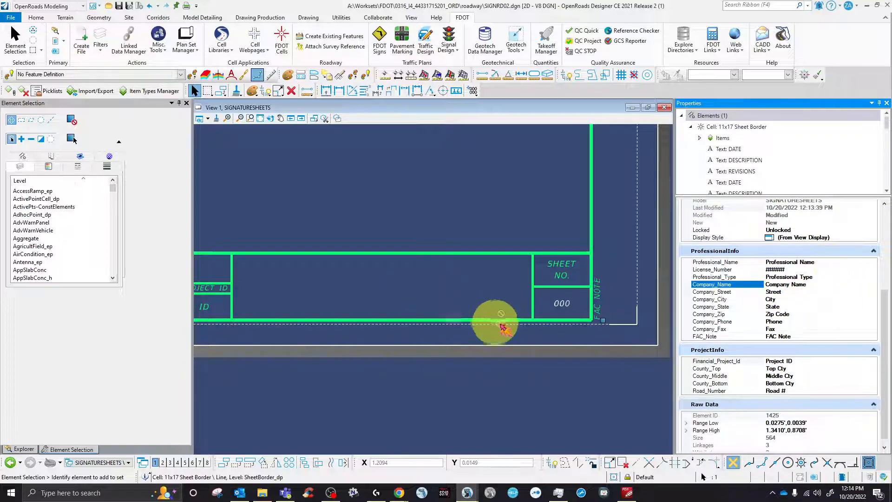
{"action": "scroll", "coordinate": [316, 328], "scroll_direction": "up", "scroll_amount": 5}
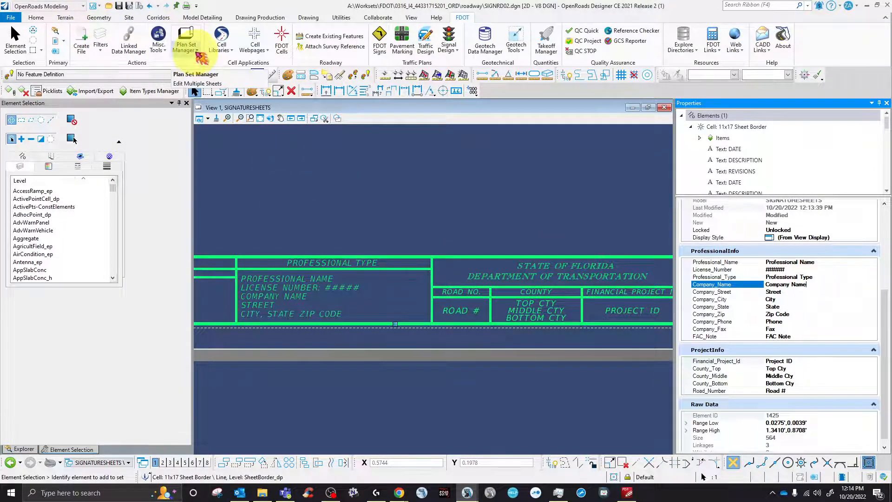
{"action": "scroll", "coordinate": [353, 299], "scroll_direction": "down", "scroll_amount": 2}
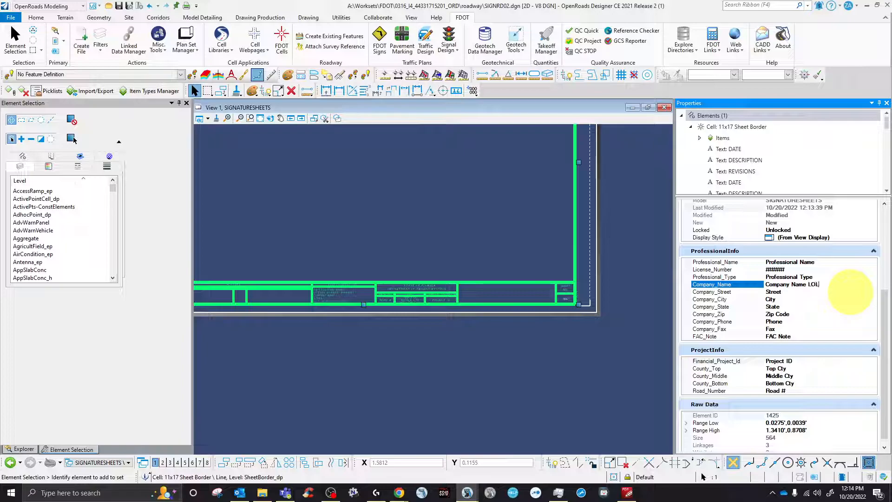
{"action": "left_click", "coordinate": [834, 293]}
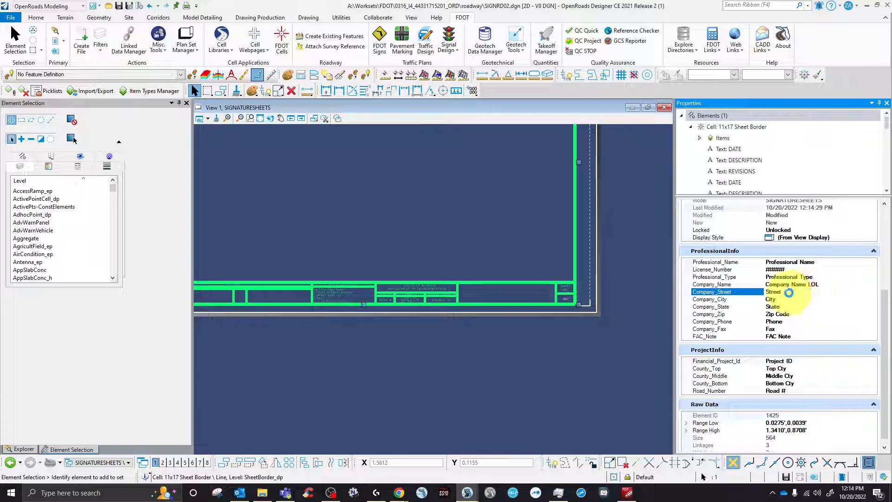
{"action": "left_click", "coordinate": [498, 372]}
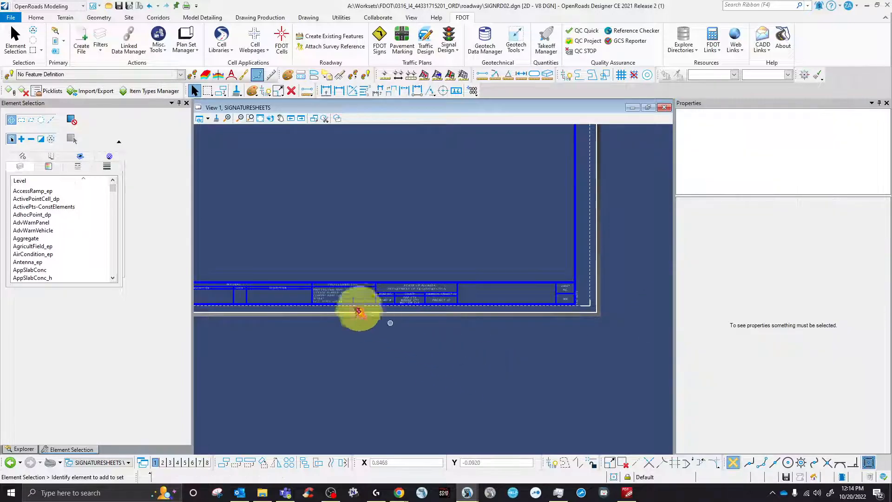
{"action": "scroll", "coordinate": [367, 304], "scroll_direction": "up", "scroll_amount": 4}
{"action": "scroll", "coordinate": [414, 311], "scroll_direction": "down", "scroll_amount": 3}
{"action": "scroll", "coordinate": [339, 286], "scroll_direction": "up", "scroll_amount": 2}
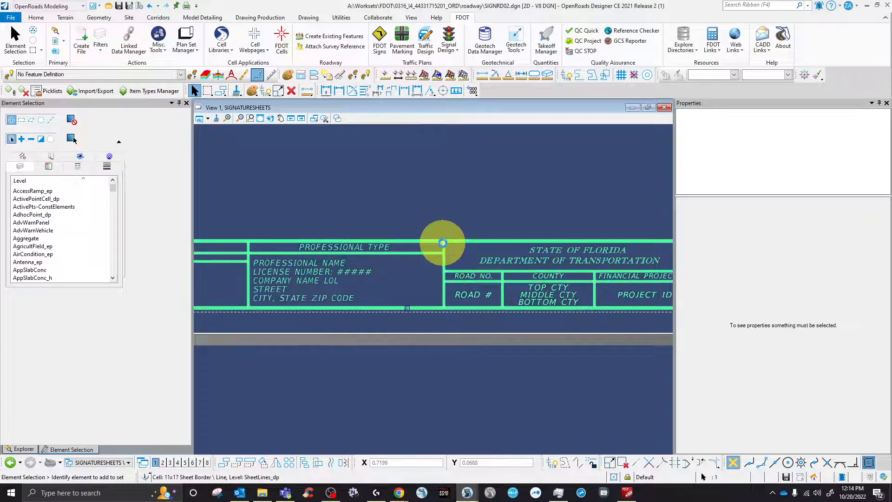
Set both the Professional_Name and License_Number properties of the 11x17 Sheet Border cell to LOL.
{"action": "left_click", "coordinate": [442, 243]}
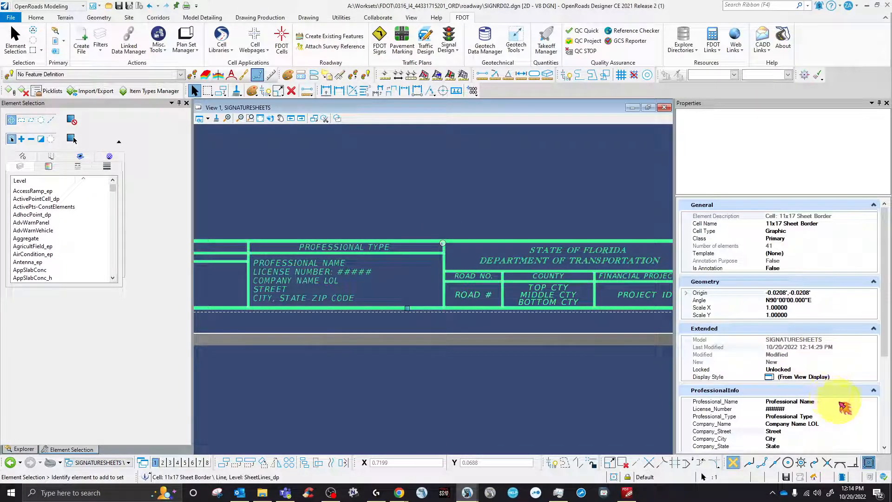
{"action": "left_click", "coordinate": [810, 387]}
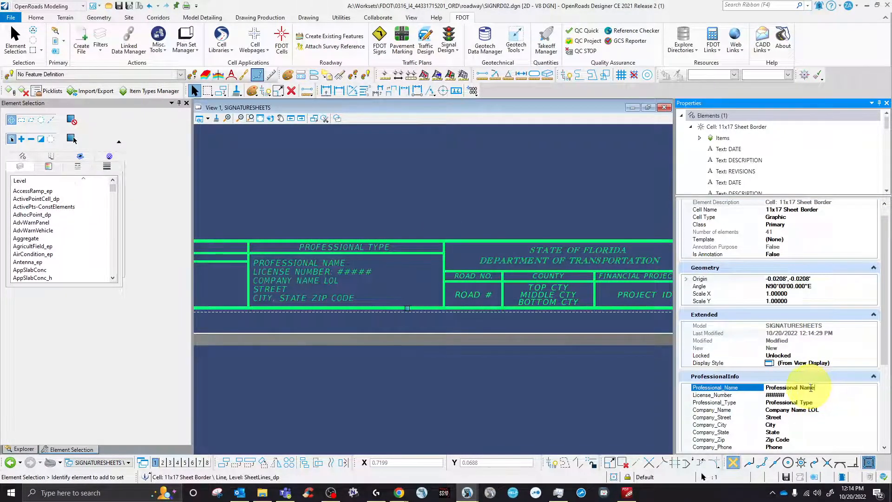
{"action": "mouse_move", "coordinate": [820, 387]}
{"action": "left_mouse_down"}
{"action": "mouse_move", "coordinate": [768, 389]}
{"action": "mouse_move", "coordinate": [806, 387]}
{"action": "left_mouse_up"}
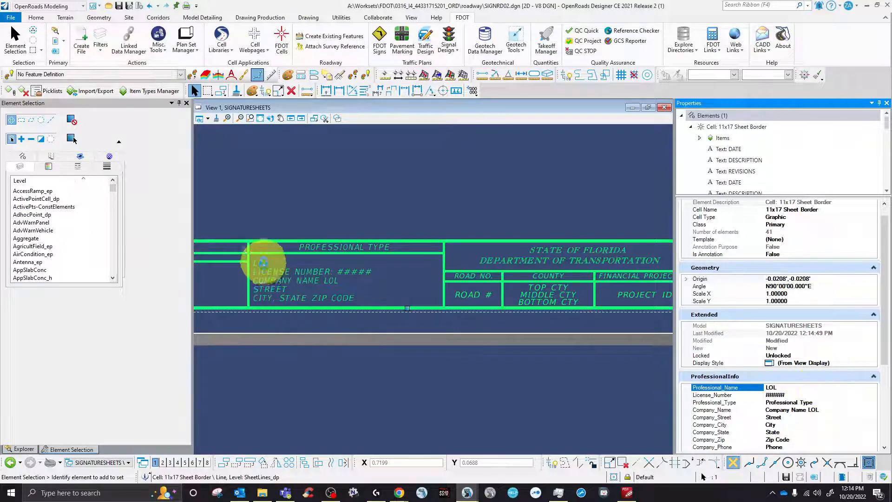
{"action": "left_click", "coordinate": [794, 395]}
{"action": "scroll", "coordinate": [766, 400], "scroll_direction": "down", "scroll_amount": 3}
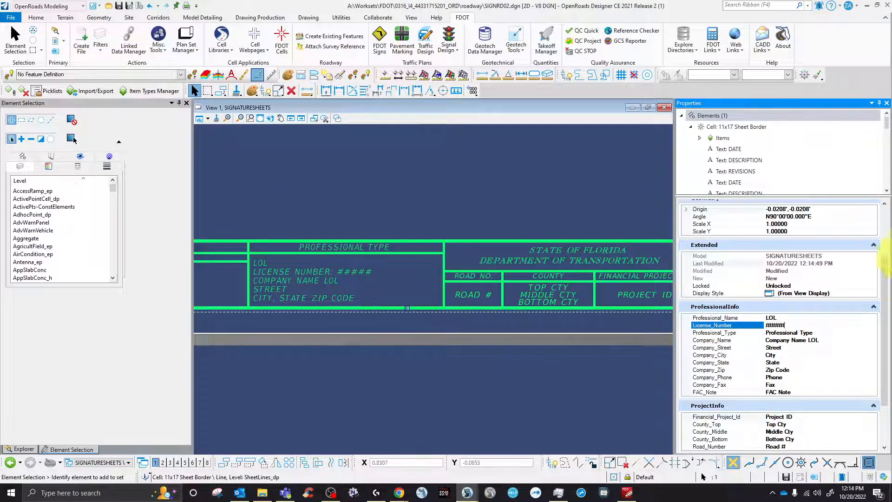
{"action": "left_click_drag", "start_coordinate": [786, 324], "coordinate": [754, 325]}
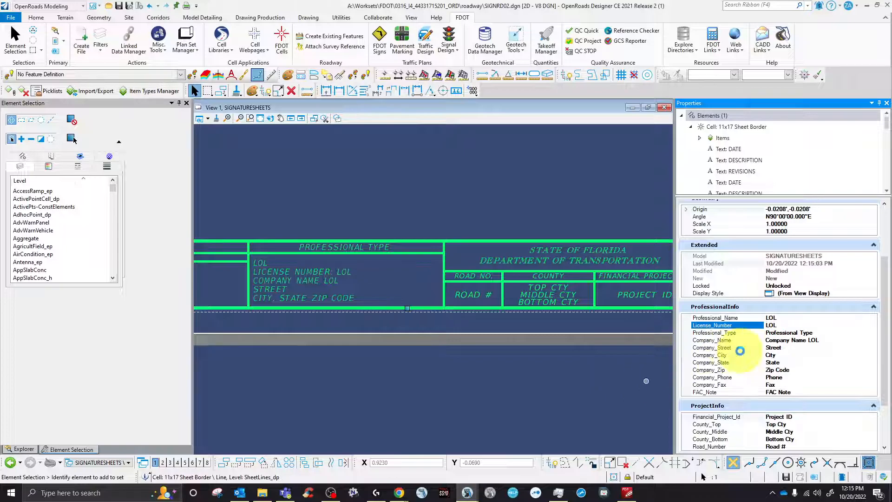
Set the border cell's Professional_Type to "Professional TypeGDFHFG" and fill in the Company_Zip property with a placeholder zip code.
{"action": "left_click", "coordinate": [825, 333]}
{"action": "type", "text": "GDFHFG"}
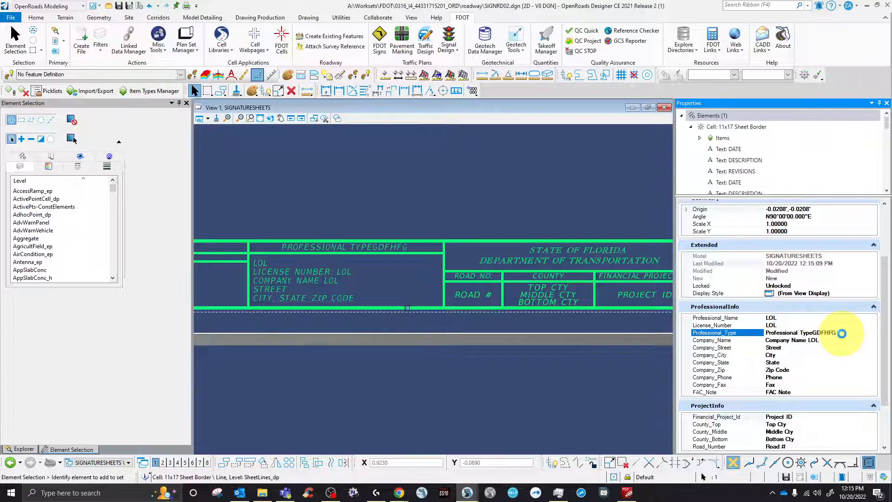
{"action": "left_click", "coordinate": [818, 370]}
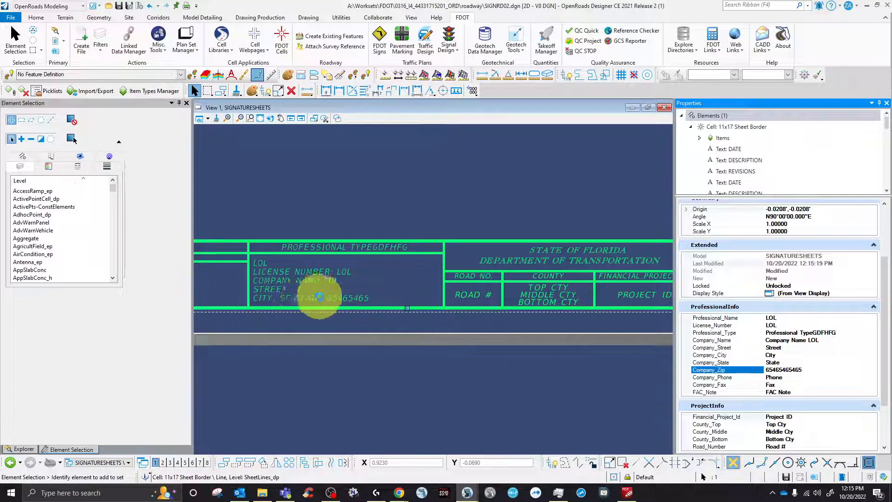
{"action": "left_click", "coordinate": [447, 388]}
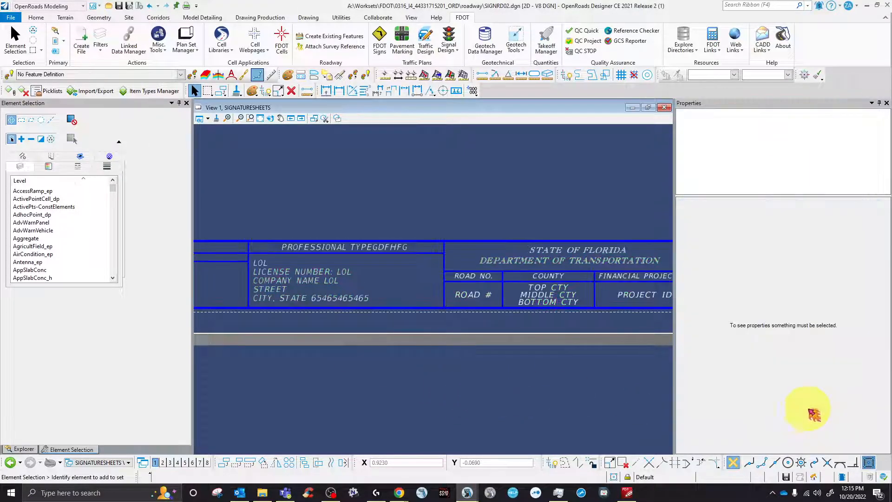
Reselect the 11x17 Sheet Border cell and set its Financial_Project_Id property to 0000000.
{"action": "left_click", "coordinate": [507, 279]}
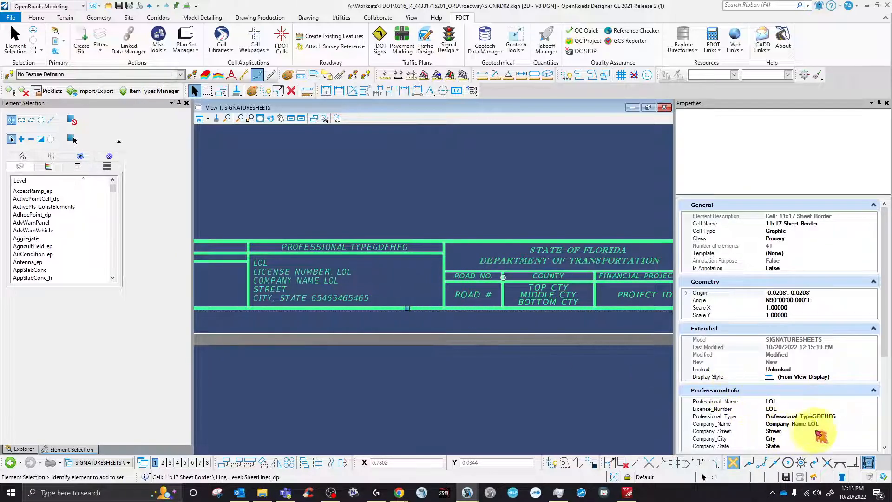
{"action": "scroll", "coordinate": [796, 388], "scroll_direction": "down", "scroll_amount": 4}
{"action": "scroll", "coordinate": [806, 405], "scroll_direction": "down", "scroll_amount": 3}
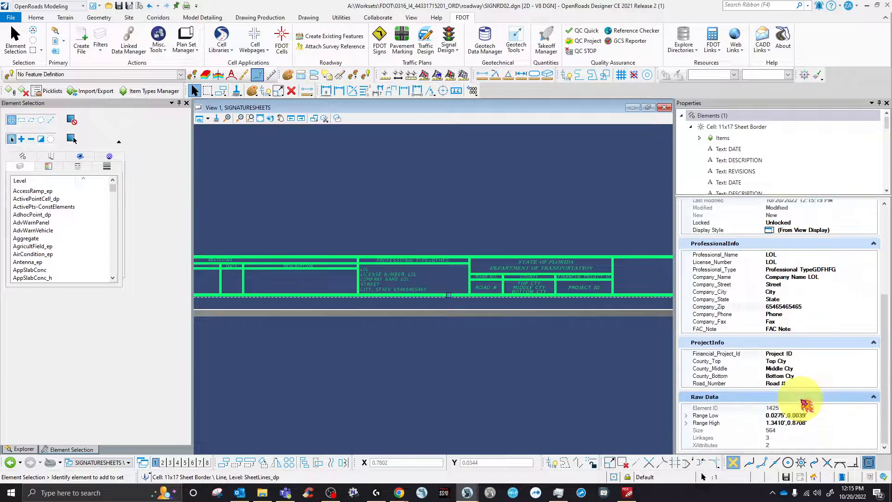
{"action": "left_click", "coordinate": [806, 353]}
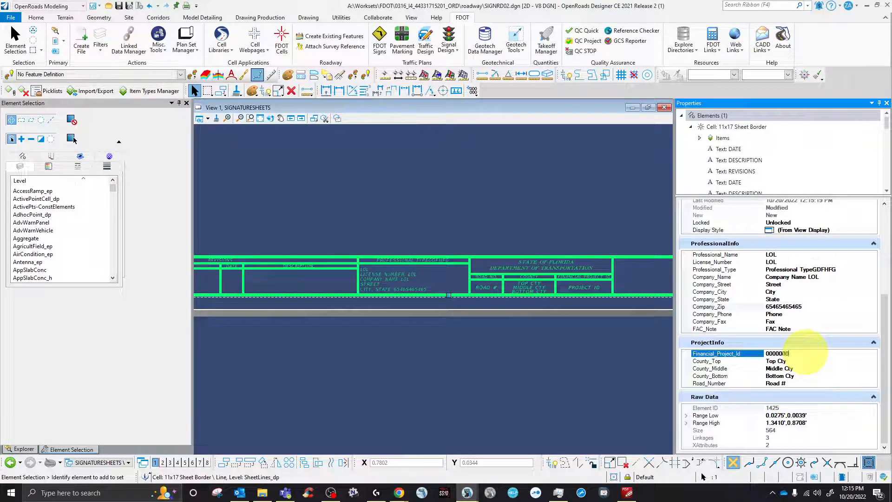
Set County_Top to O and both County_Middle and County_Bottom to L, and deselect the border cell.
{"action": "left_click", "coordinate": [809, 362]}
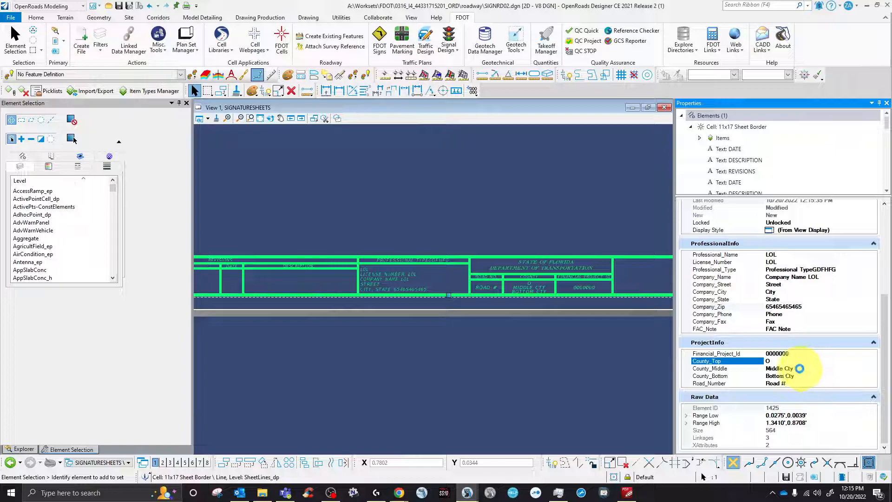
{"action": "left_click", "coordinate": [800, 367]}
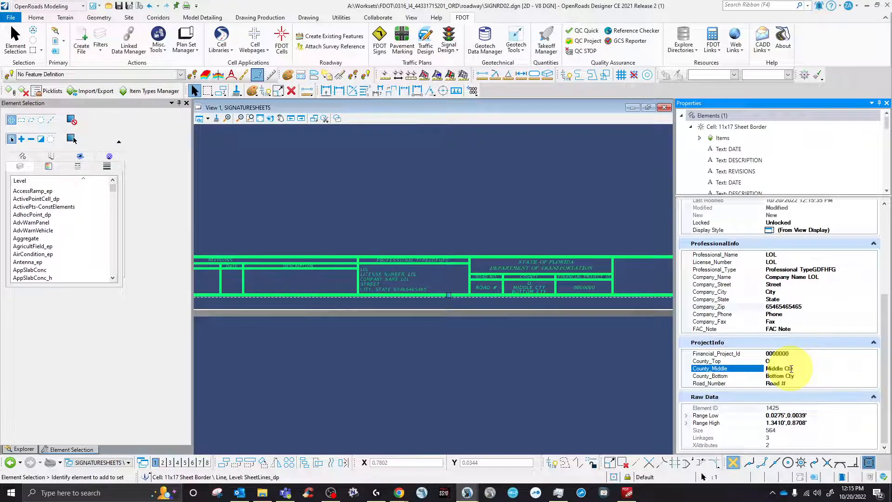
{"action": "key", "text": "Return"}
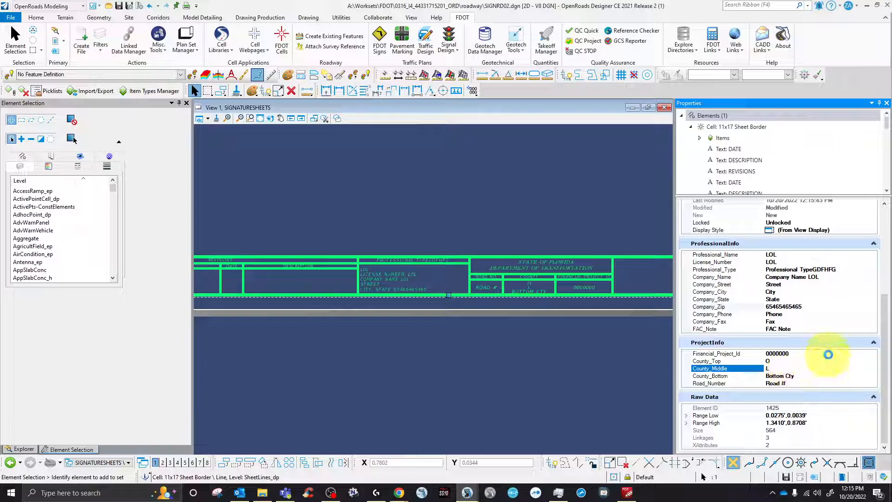
{"action": "left_click", "coordinate": [799, 377]}
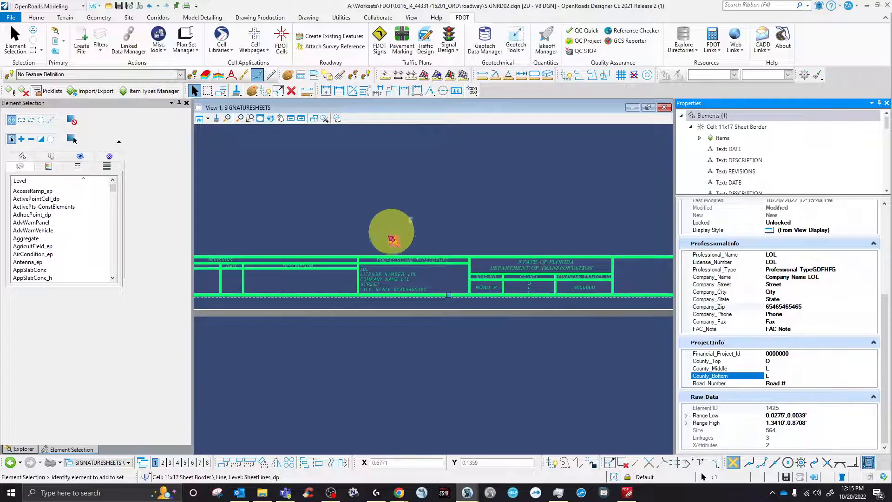
{"action": "left_click", "coordinate": [188, 33]}
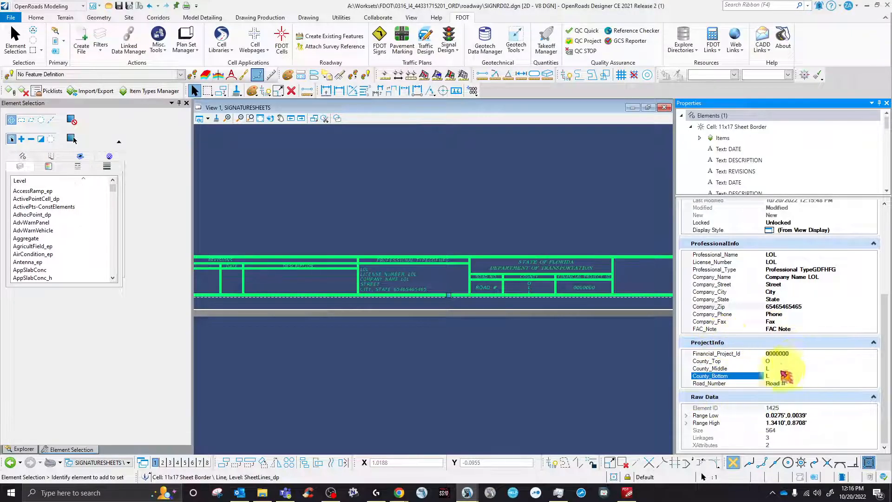
{"action": "left_click", "coordinate": [510, 368]}
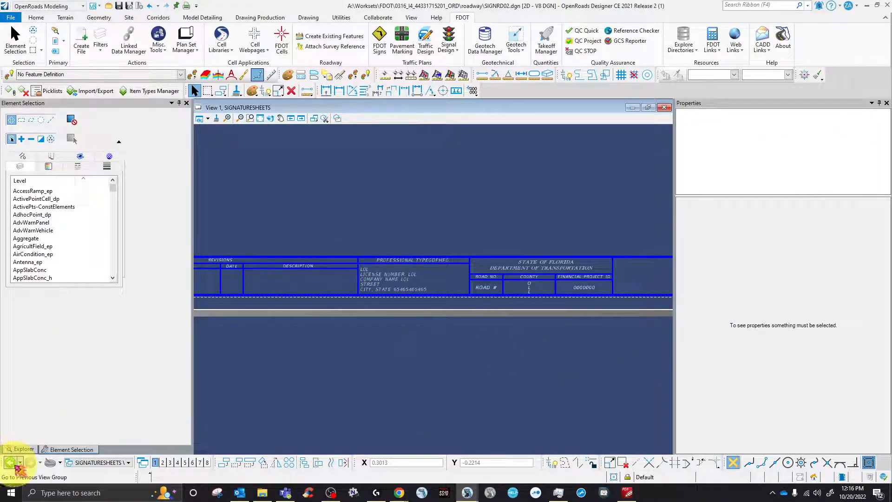
{"action": "left_click", "coordinate": [11, 462]}
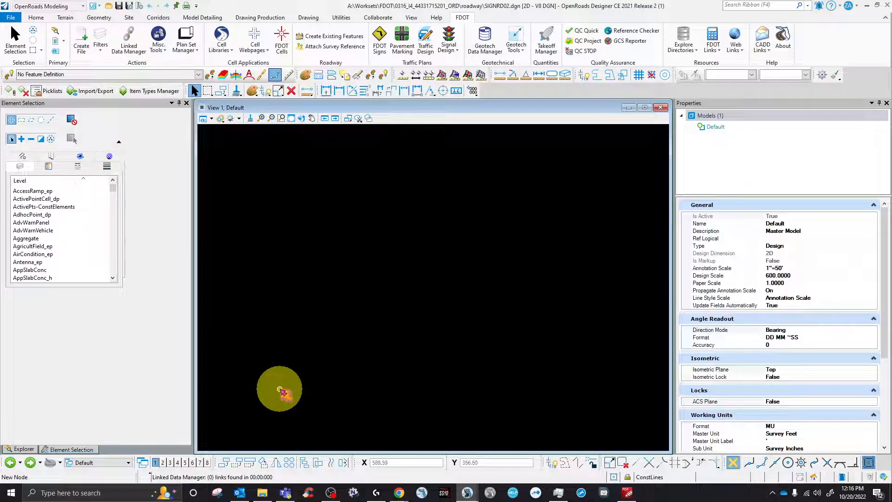
{"action": "left_click", "coordinate": [128, 463]}
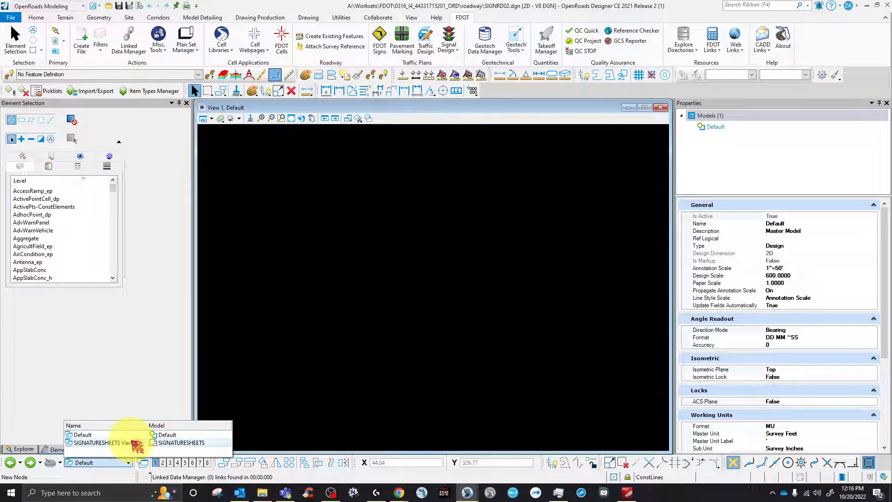
{"action": "left_click", "coordinate": [136, 443]}
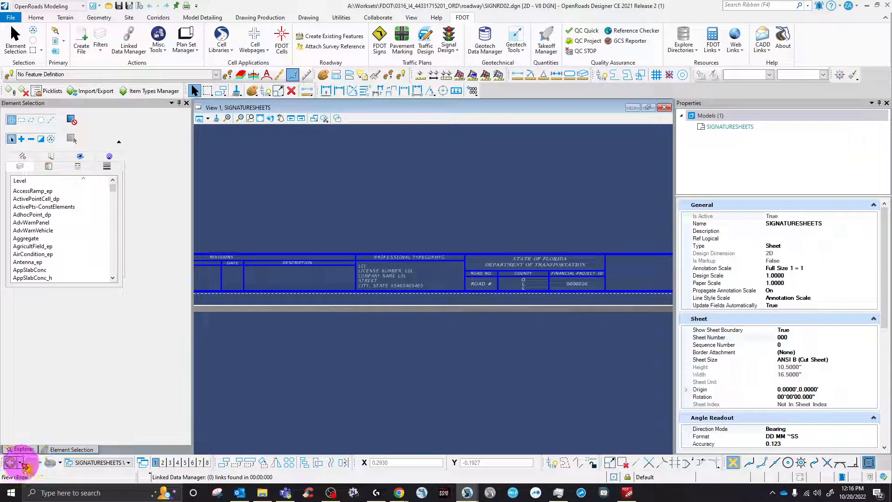
Return to the existing signature sheet SIGNRD01.dgn and review the properties of its 11x17 Sheet Border cell.
{"action": "left_click", "coordinate": [21, 462]}
{"action": "left_click", "coordinate": [72, 449]}
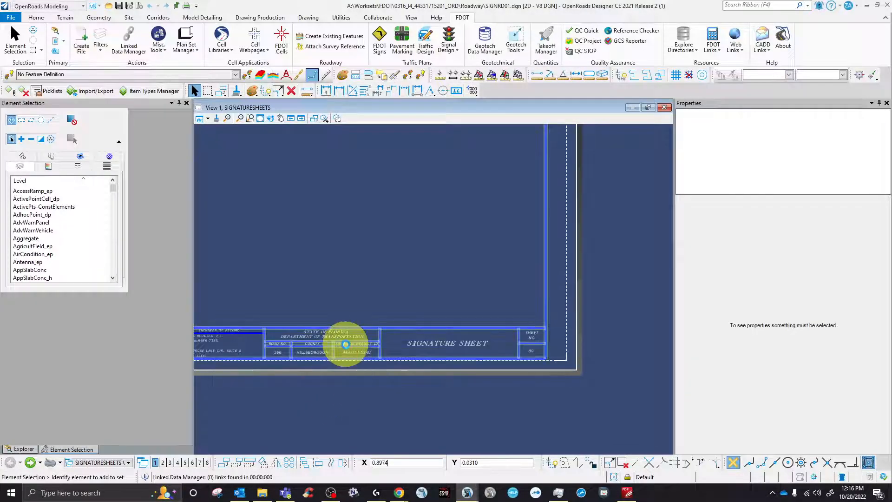
{"action": "left_click", "coordinate": [345, 345]}
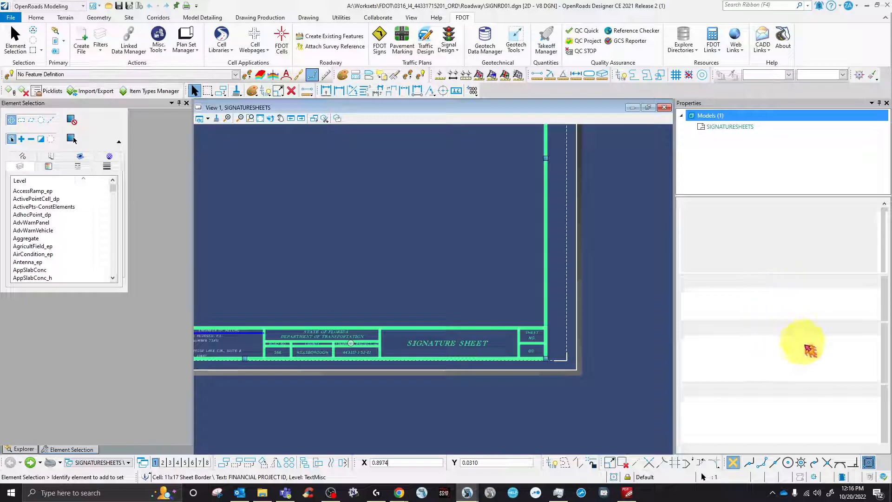
{"action": "left_click", "coordinate": [344, 292]}
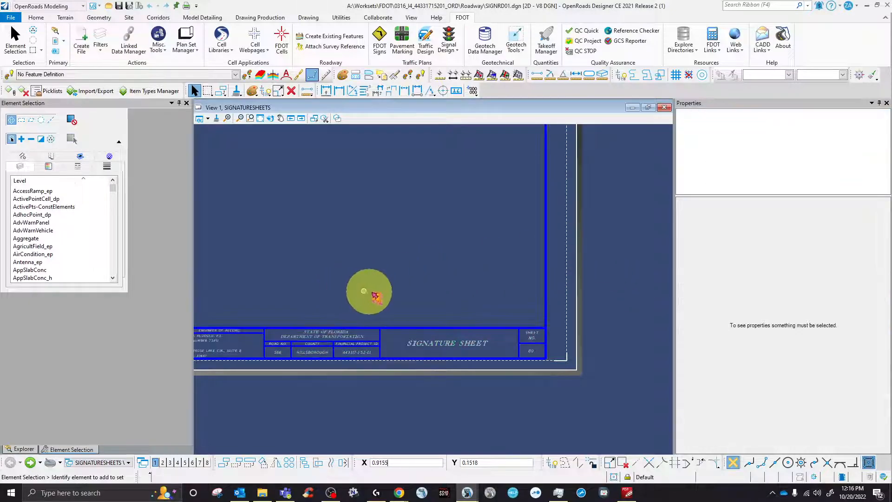
{"action": "left_click", "coordinate": [380, 328]}
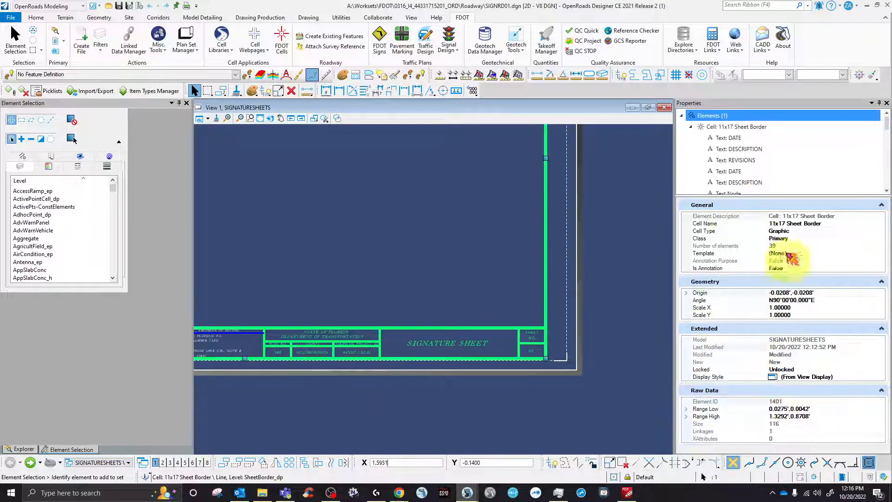
{"action": "left_click", "coordinate": [618, 347]}
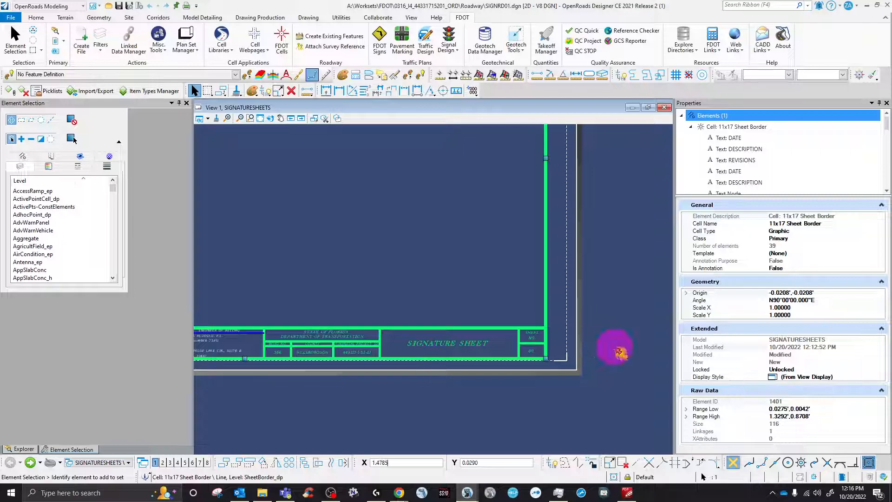
Inspect the engineer of record block in SIGNRD01.dgn's title block and select the 11x17 Sheet Border cell.
{"action": "scroll", "coordinate": [462, 314], "scroll_direction": "down", "scroll_amount": 3}
{"action": "scroll", "coordinate": [495, 349], "scroll_direction": "up", "scroll_amount": 5}
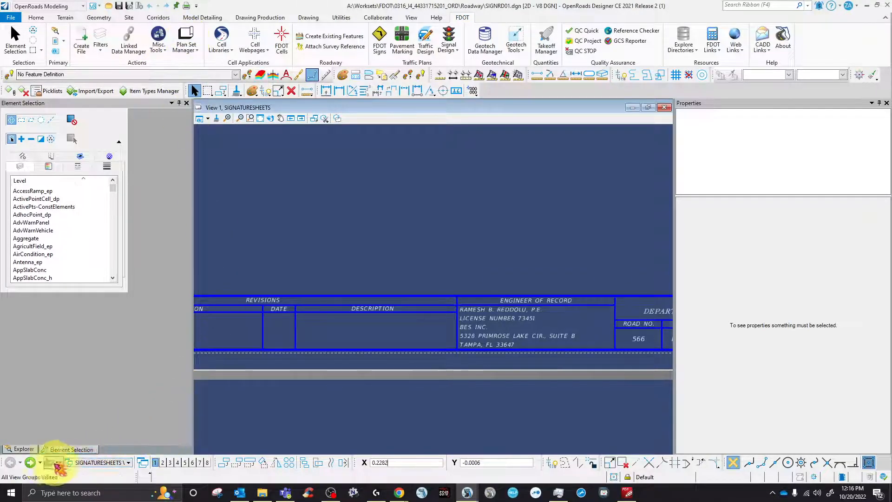
{"action": "left_click", "coordinate": [30, 462]}
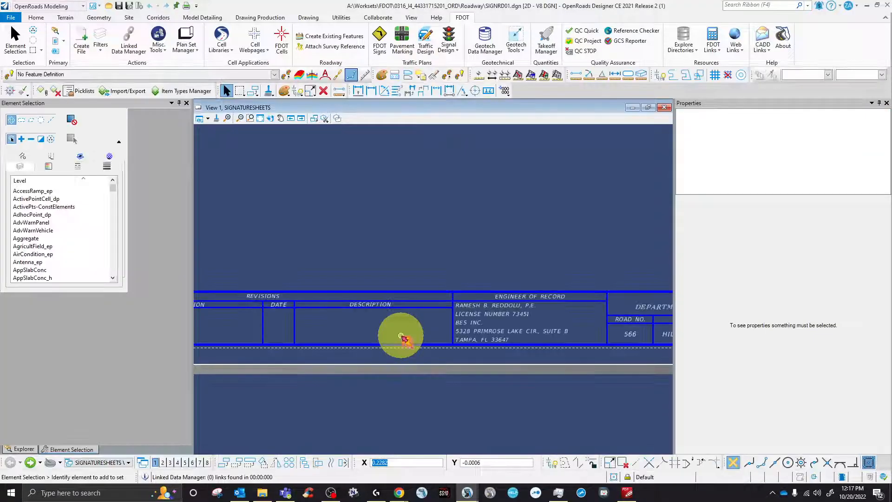
{"action": "scroll", "coordinate": [401, 335], "scroll_direction": "down", "scroll_amount": 5}
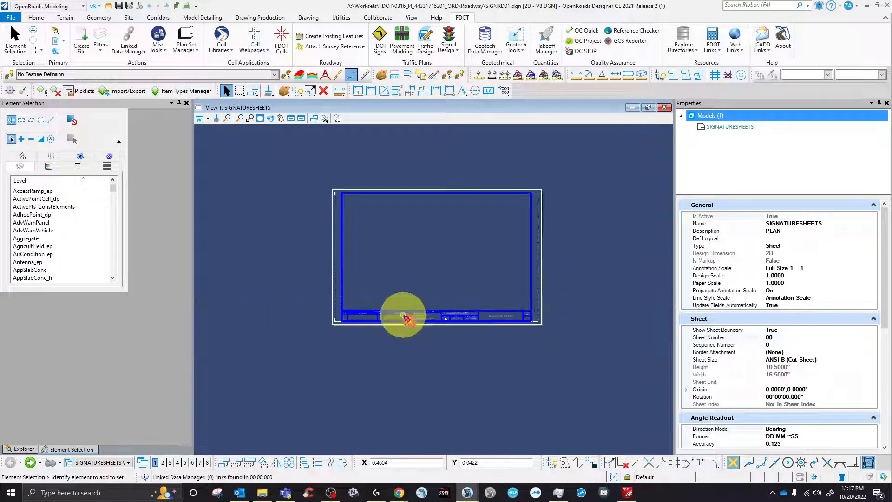
{"action": "left_click", "coordinate": [442, 196]}
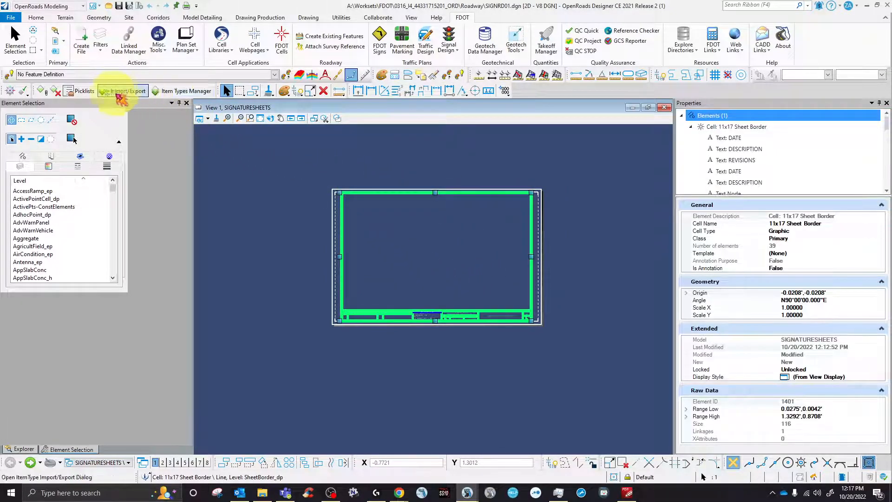
Attach the BridgeInfo, ProfessionalInfo and ProjectInfo items from FDOTSheetInfo to the selected 11x17 Sheet Border cell.
{"action": "left_click", "coordinate": [43, 91]}
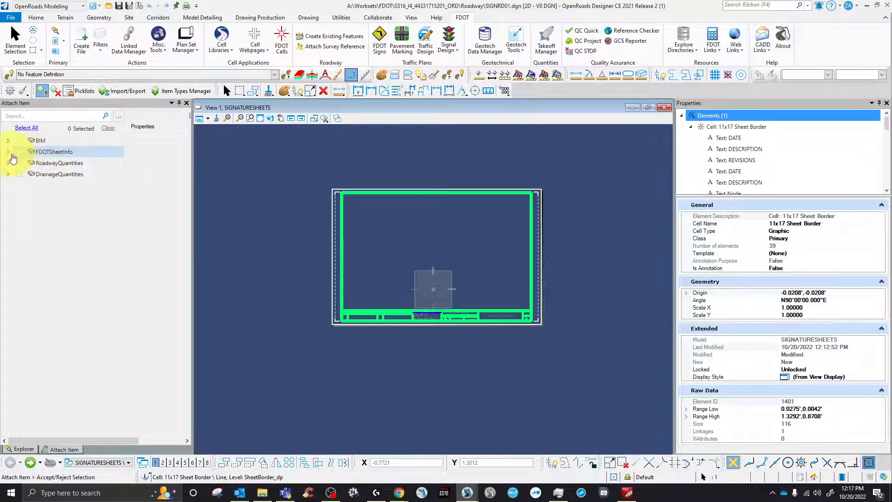
{"action": "left_click", "coordinate": [9, 152]}
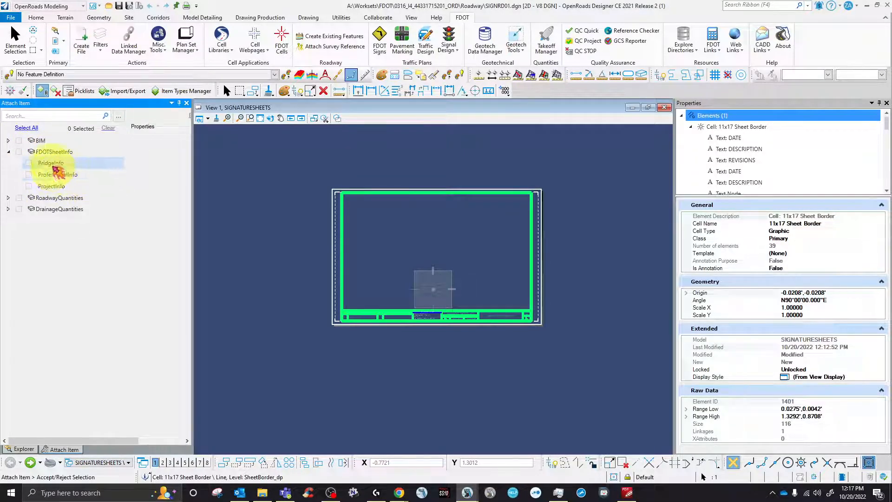
{"action": "left_click", "coordinate": [52, 164]}
{"action": "left_click", "coordinate": [29, 163]}
{"action": "left_click", "coordinate": [29, 174]}
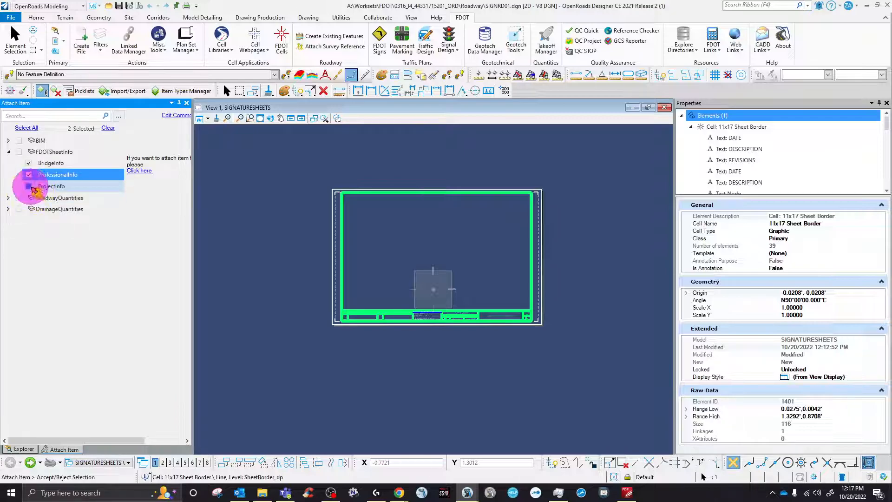
{"action": "left_click", "coordinate": [28, 186]}
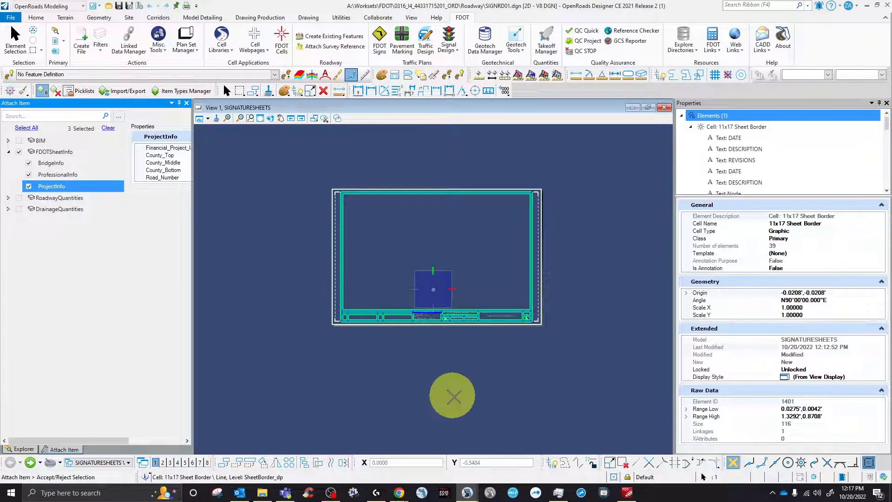
{"action": "left_click", "coordinate": [485, 363]}
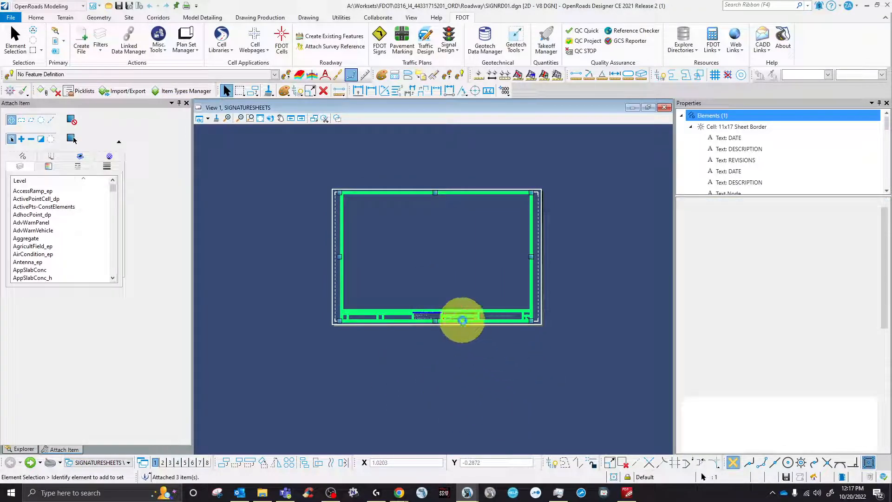
Reselect the 11x17 Sheet Border cell and review its attached BridgeInfo, ProfessionalInfo and ProjectInfo properties.
{"action": "scroll", "coordinate": [457, 361], "scroll_direction": "up", "scroll_amount": 5}
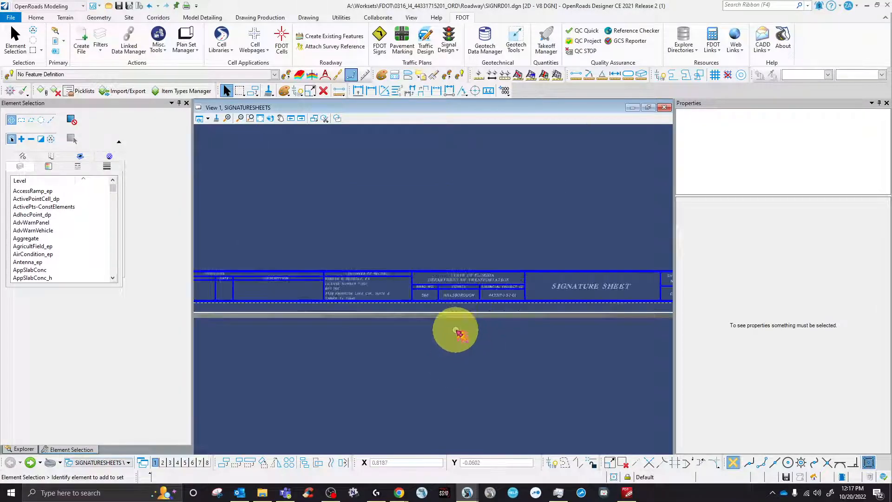
{"action": "left_click", "coordinate": [394, 288]}
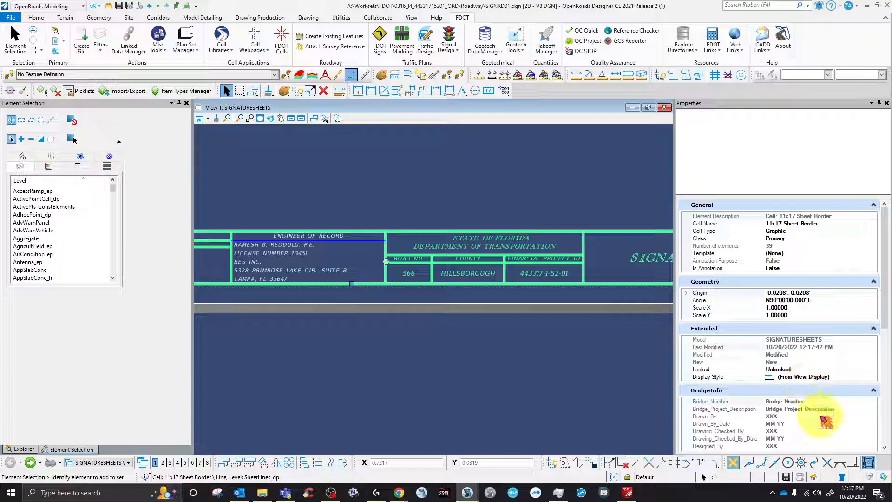
{"action": "left_click", "coordinate": [825, 403]}
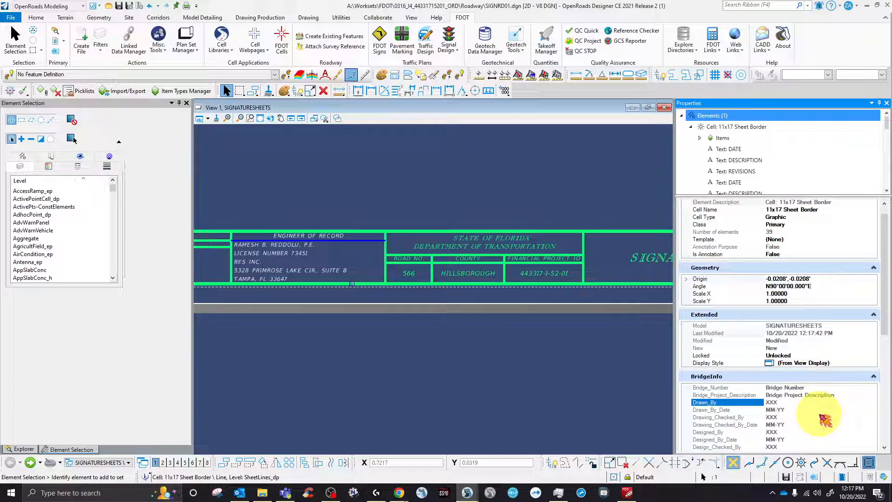
{"action": "scroll", "coordinate": [824, 419], "scroll_direction": "down", "scroll_amount": 10}
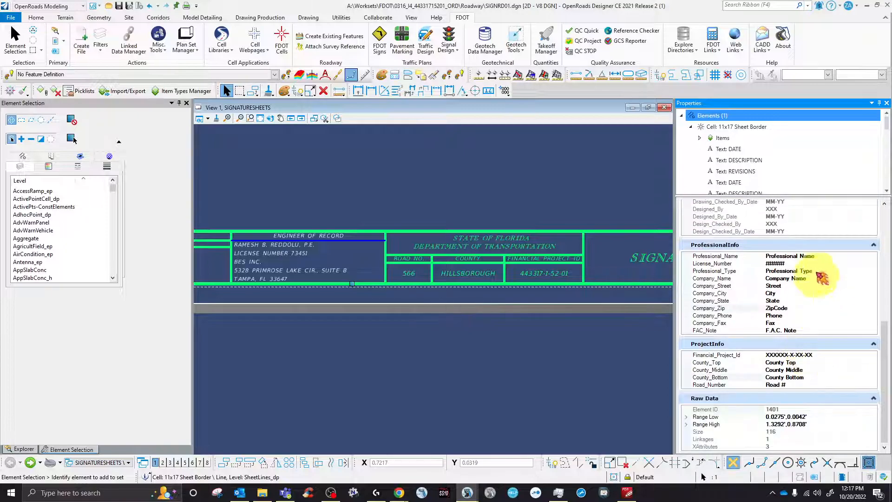
{"action": "scroll", "coordinate": [808, 260], "scroll_direction": "up", "scroll_amount": 2}
{"action": "scroll", "coordinate": [812, 235], "scroll_direction": "up", "scroll_amount": 1}
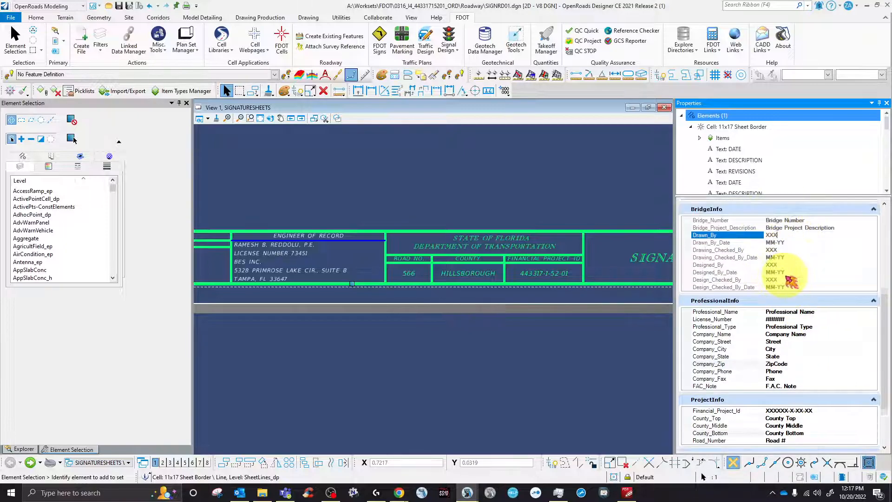
{"action": "left_click", "coordinate": [810, 287]}
{"action": "left_click", "coordinate": [809, 301]}
{"action": "left_click", "coordinate": [804, 264]}
{"action": "left_click", "coordinate": [803, 241]}
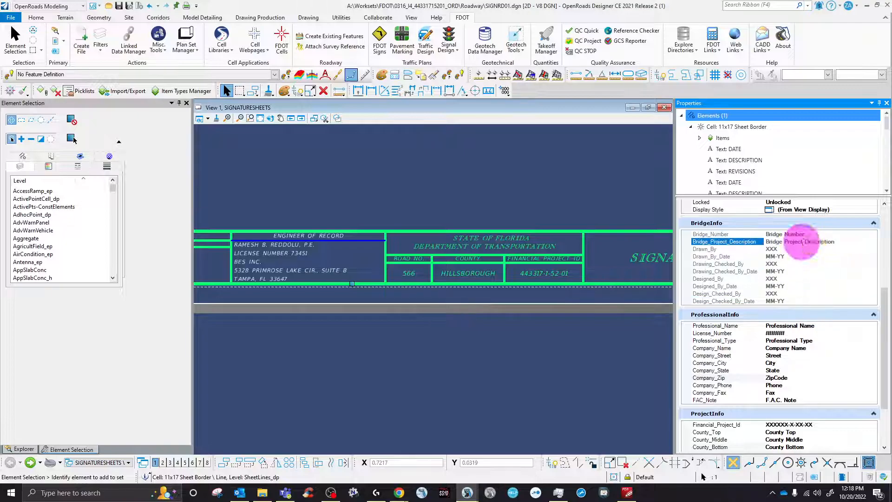
Set the border's Professional_Name property to LOLOLL, then reselect the border cell and inspect the engineer of record block.
{"action": "left_click", "coordinate": [835, 327]}
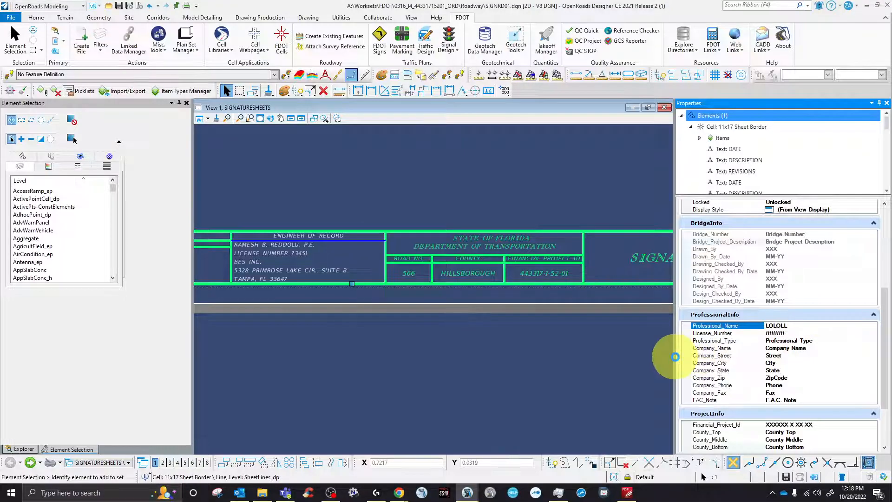
{"action": "left_click", "coordinate": [513, 341]}
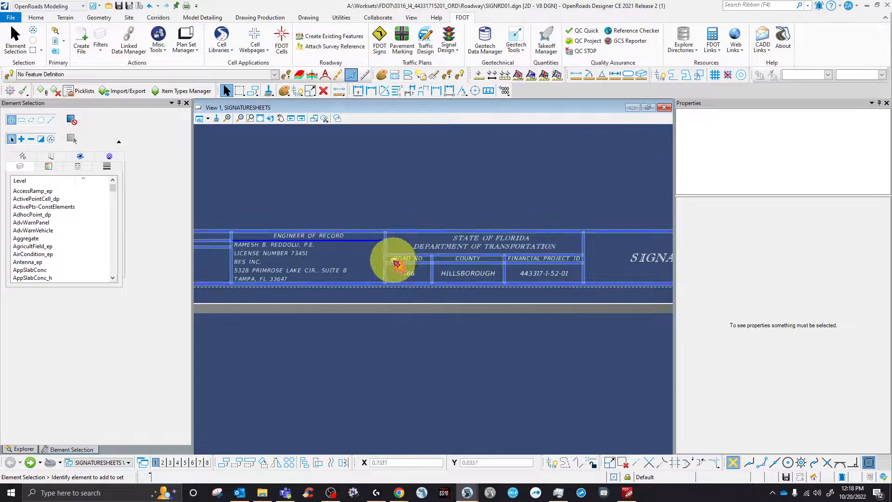
{"action": "left_click", "coordinate": [406, 304]}
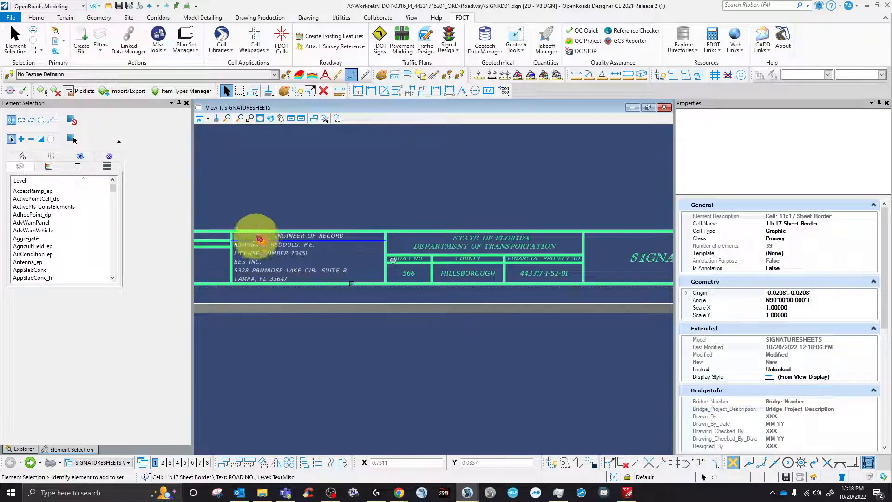
{"action": "scroll", "coordinate": [297, 234], "scroll_direction": "down", "scroll_amount": 3}
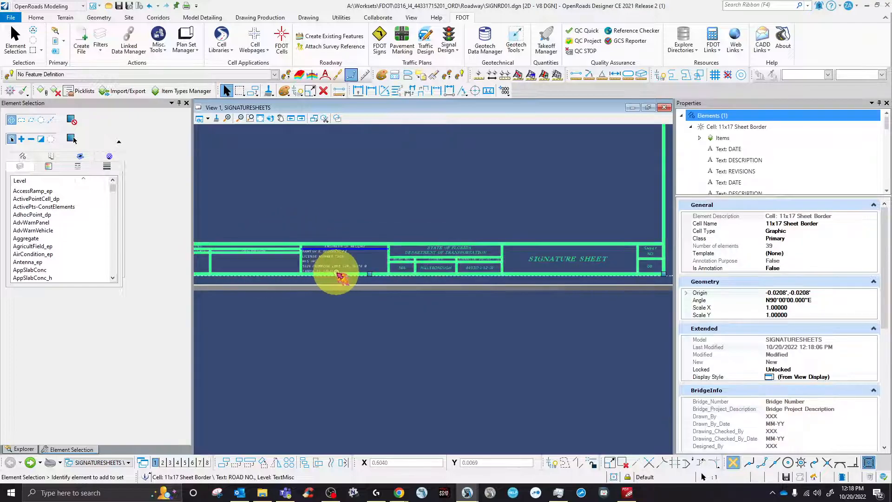
{"action": "scroll", "coordinate": [330, 277], "scroll_direction": "up", "scroll_amount": 3}
{"action": "scroll", "coordinate": [330, 277], "scroll_direction": "down", "scroll_amount": 2}
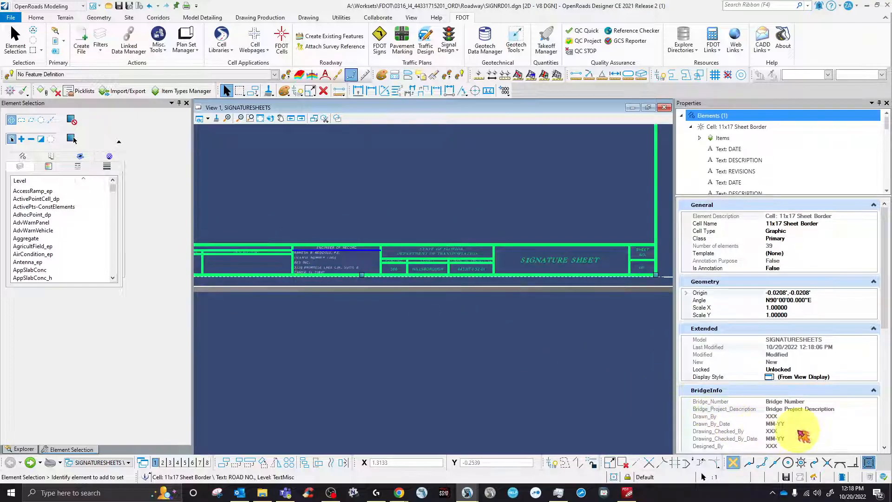
Set the border's County_Middle property to LOL and inspect the county entry in the title block.
{"action": "scroll", "coordinate": [815, 433], "scroll_direction": "down", "scroll_amount": 10}
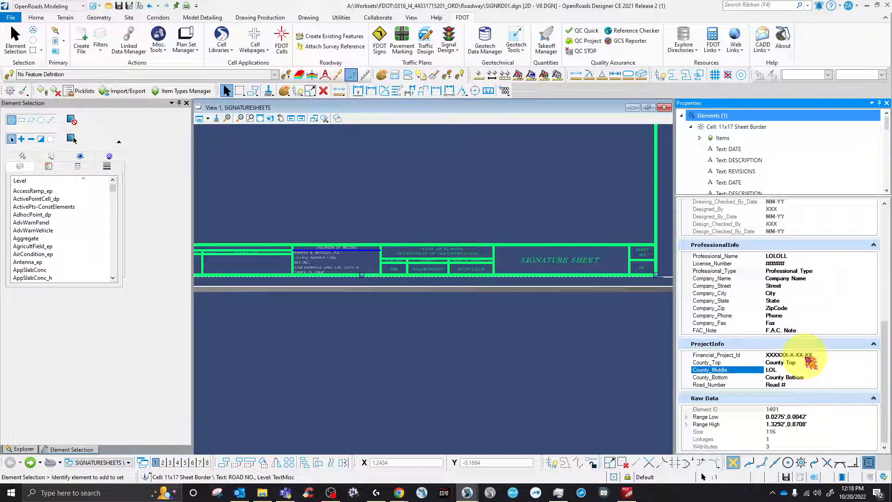
{"action": "left_click", "coordinate": [458, 350]}
{"action": "scroll", "coordinate": [451, 273], "scroll_direction": "up", "scroll_amount": 5}
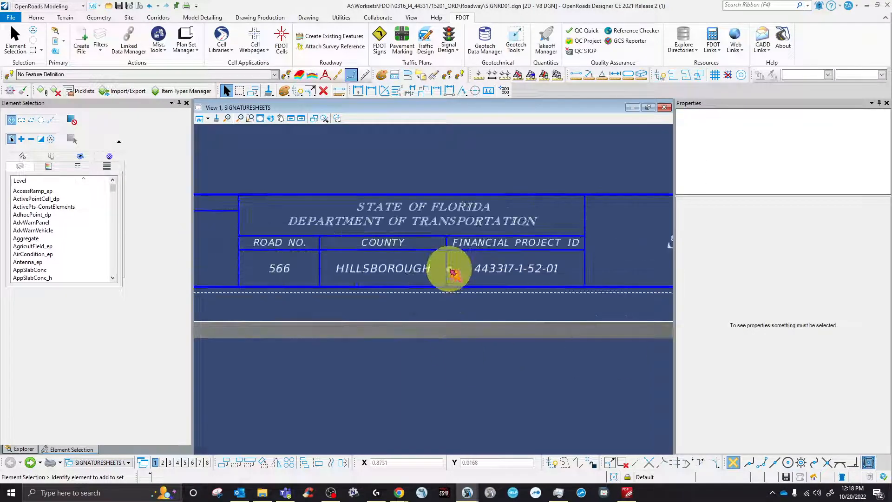
{"action": "scroll", "coordinate": [448, 279], "scroll_direction": "down", "scroll_amount": 5}
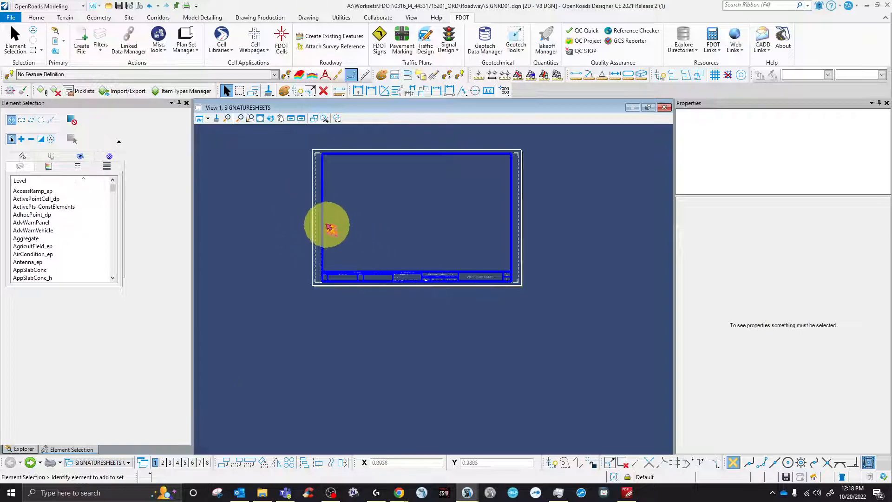
Create and open a roadway signature sheet file SIGNRD with sequence number 03, and inspect its title block.
{"action": "left_click", "coordinate": [84, 49]}
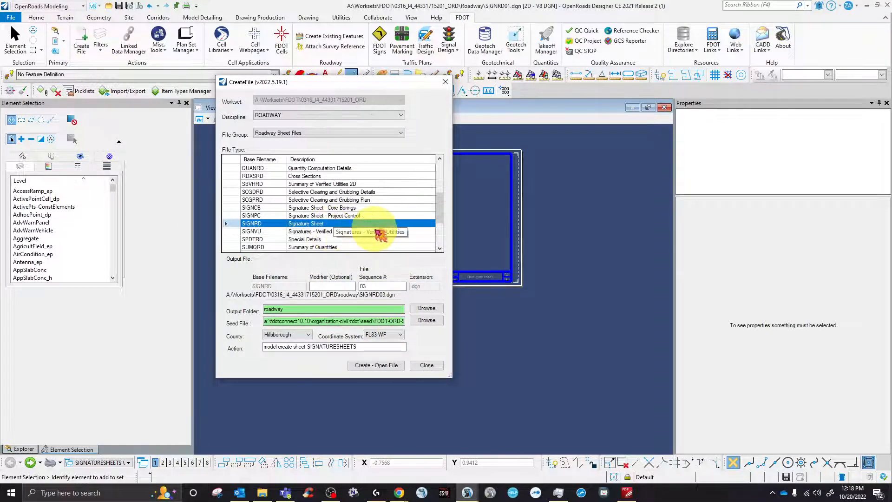
{"action": "left_click", "coordinate": [387, 366]}
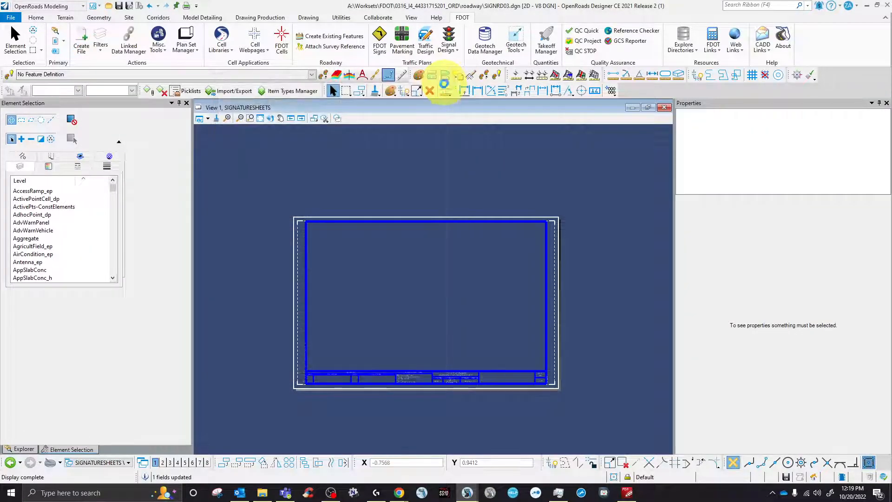
{"action": "scroll", "coordinate": [464, 403], "scroll_direction": "up", "scroll_amount": 3}
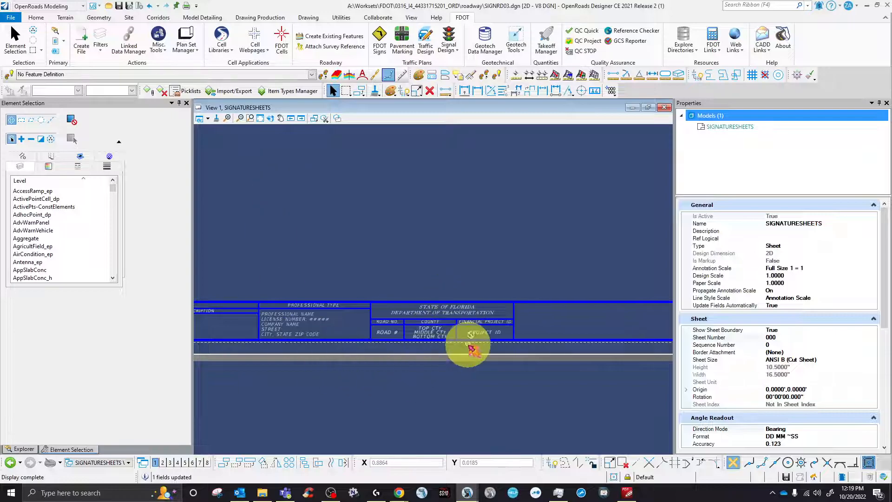
{"action": "scroll", "coordinate": [460, 348], "scroll_direction": "down", "scroll_amount": 3}
{"action": "scroll", "coordinate": [421, 335], "scroll_direction": "up", "scroll_amount": 4}
Select the 11x17 Sheet Border cell in SIGNRD03.dgn, review its ProfessionalInfo and ProjectInfo properties, and deselect it.
{"action": "left_click", "coordinate": [429, 328]}
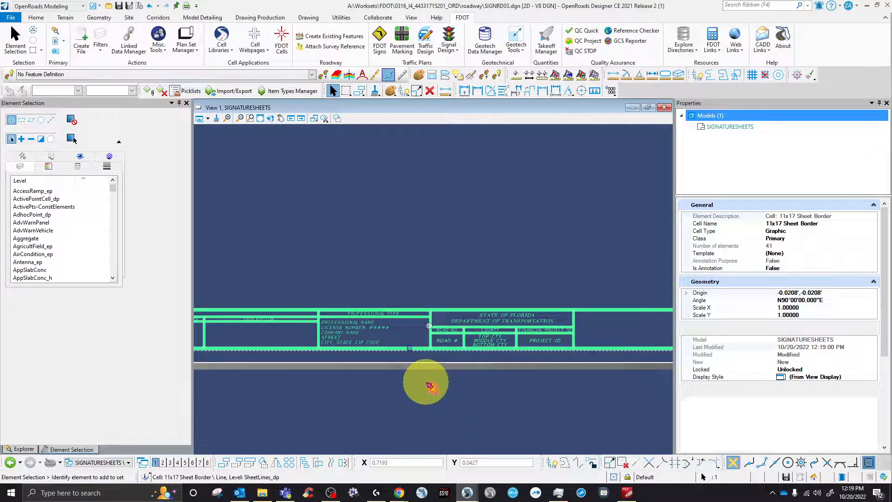
{"action": "scroll", "coordinate": [404, 362], "scroll_direction": "down", "scroll_amount": 2}
{"action": "scroll", "coordinate": [420, 367], "scroll_direction": "down", "scroll_amount": 2}
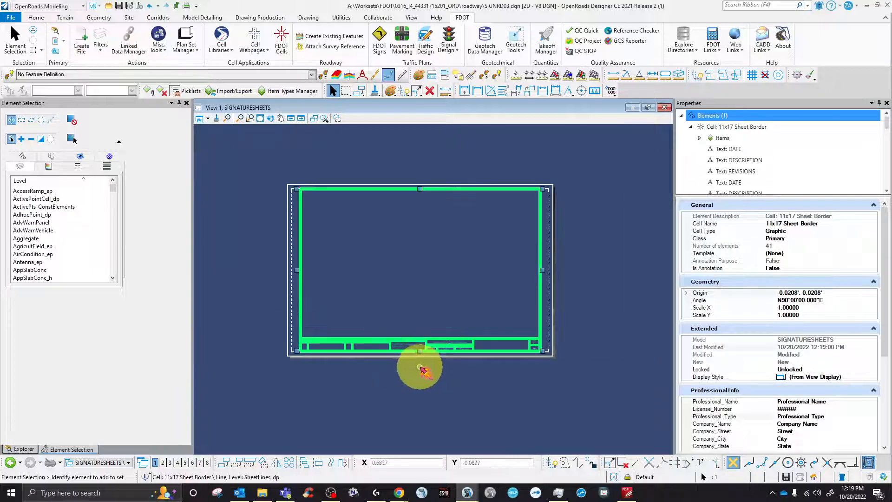
{"action": "scroll", "coordinate": [414, 357], "scroll_direction": "up", "scroll_amount": 2}
{"action": "scroll", "coordinate": [404, 353], "scroll_direction": "down", "scroll_amount": 2}
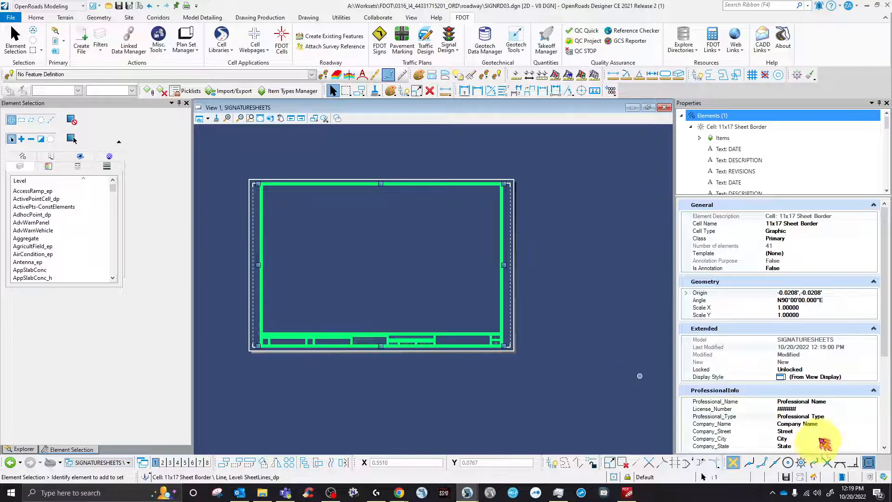
{"action": "scroll", "coordinate": [789, 404], "scroll_direction": "down", "scroll_amount": 6}
{"action": "scroll", "coordinate": [769, 386], "scroll_direction": "down", "scroll_amount": 1}
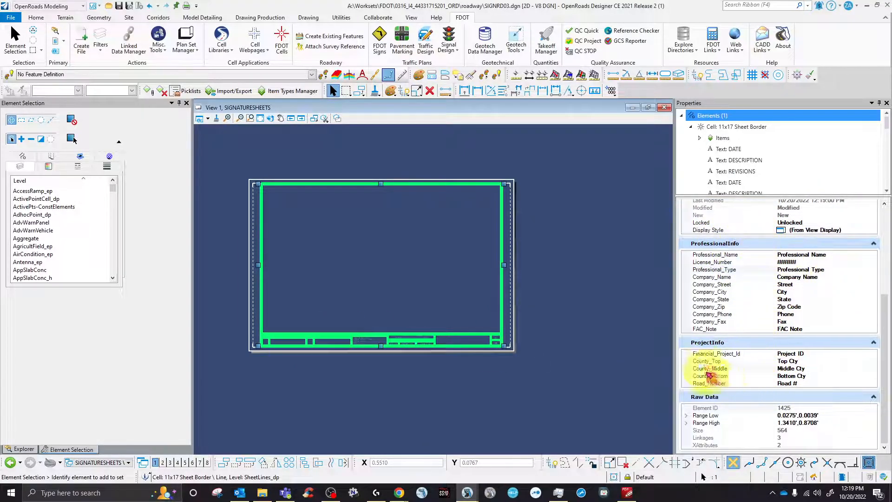
{"action": "left_click", "coordinate": [311, 260]}
{"action": "left_click", "coordinate": [187, 39]}
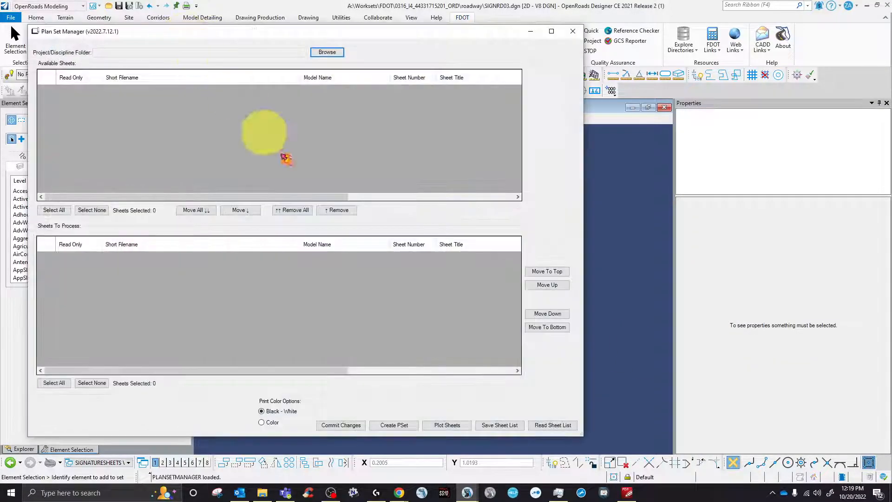
{"action": "left_click", "coordinate": [331, 53]}
{"action": "scroll", "coordinate": [460, 293], "scroll_direction": "down", "scroll_amount": 6}
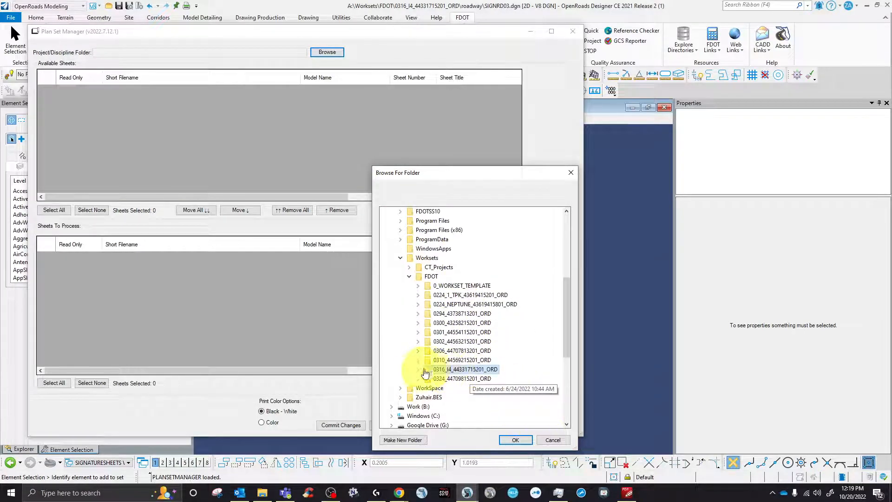
{"action": "left_click", "coordinate": [418, 370]}
{"action": "scroll", "coordinate": [497, 353], "scroll_direction": "down", "scroll_amount": 1}
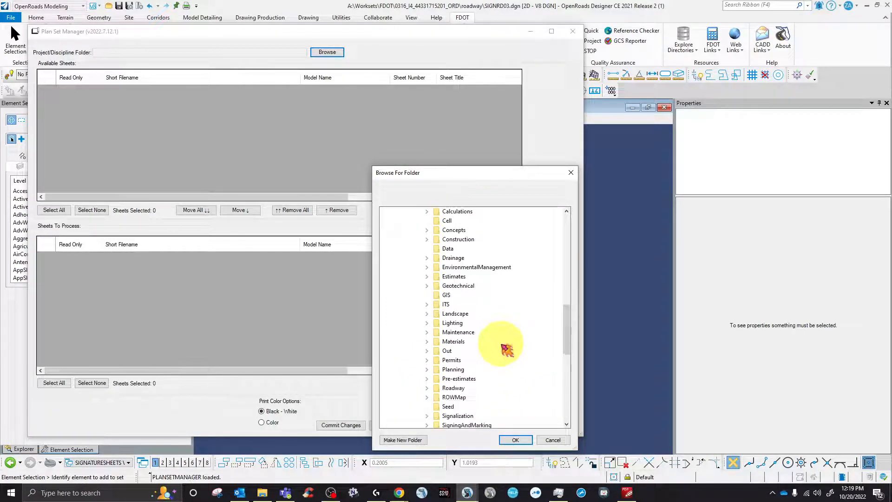
{"action": "scroll", "coordinate": [503, 345], "scroll_direction": "down", "scroll_amount": 2}
{"action": "left_click", "coordinate": [467, 331]}
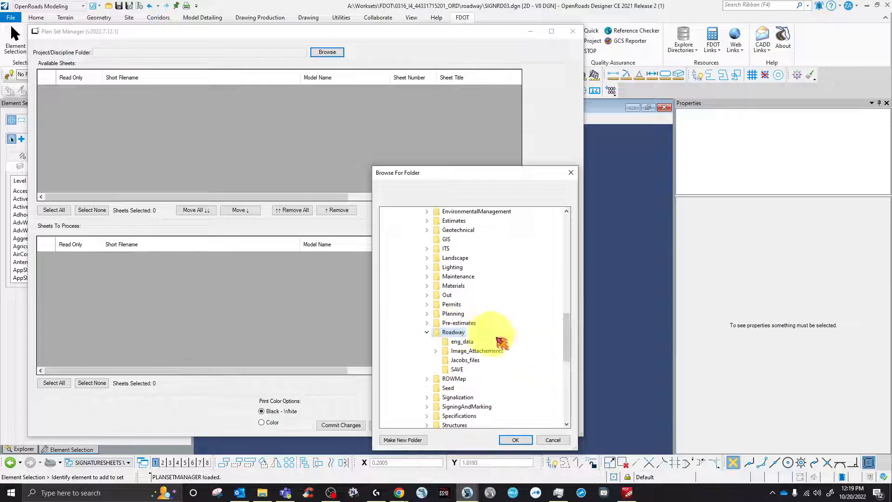
{"action": "left_click", "coordinate": [523, 440]}
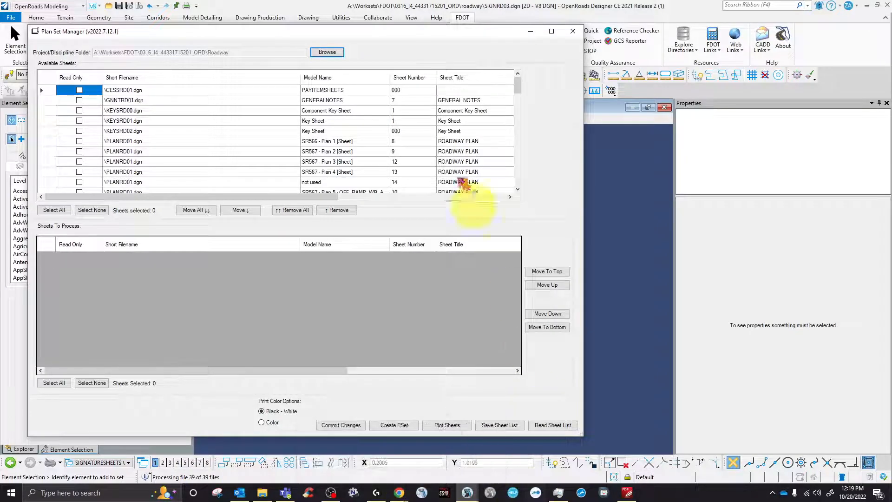
Look through the available roadway sheets in Plan Set Manager and highlight the SIGNRD02.dgn signature sheet.
{"action": "scroll", "coordinate": [175, 123], "scroll_direction": "down", "scroll_amount": 20}
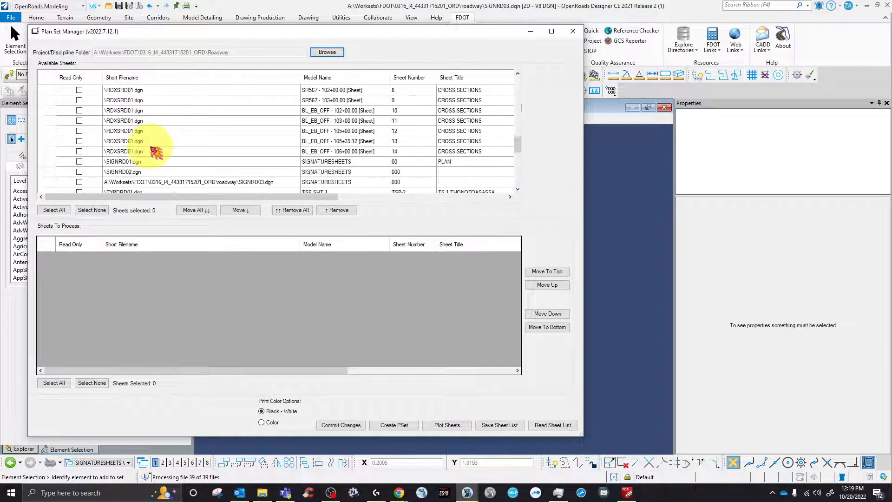
{"action": "scroll", "coordinate": [155, 152], "scroll_direction": "up", "scroll_amount": 4}
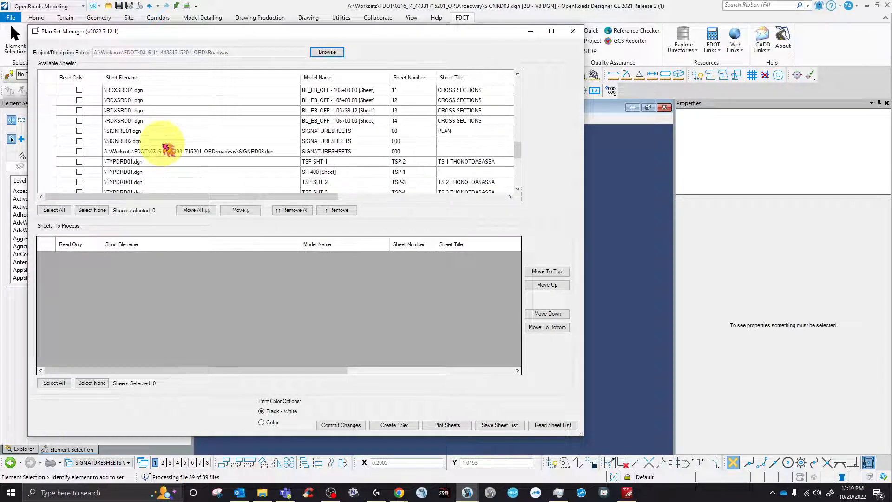
{"action": "left_click", "coordinate": [132, 141]}
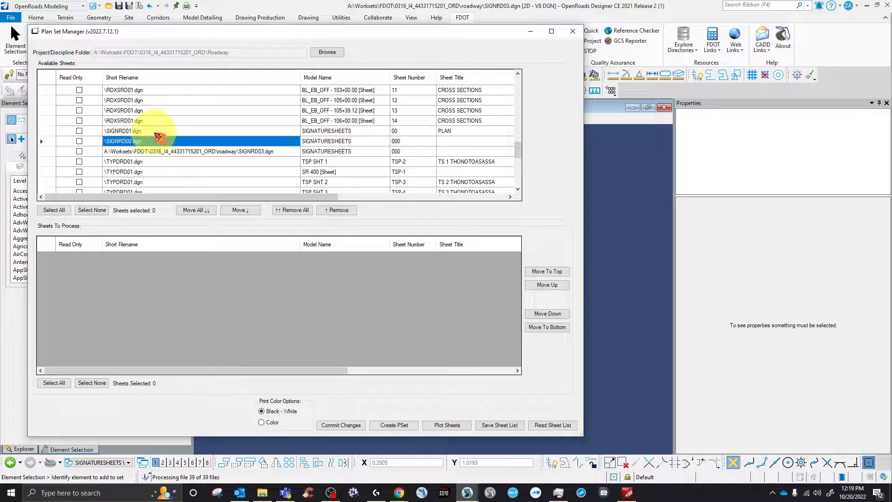
{"action": "scroll", "coordinate": [185, 142], "scroll_direction": "down", "scroll_amount": 3}
{"action": "scroll", "coordinate": [185, 141], "scroll_direction": "up", "scroll_amount": 10}
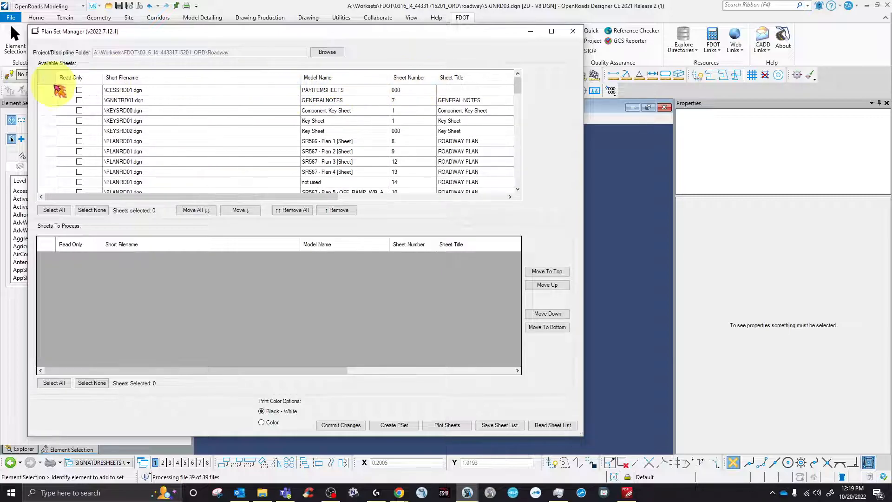
Add the SIGNRD03.dgn signature sheet from the available roadway sheets to the sheets to process.
{"action": "scroll", "coordinate": [130, 125], "scroll_direction": "down", "scroll_amount": 4}
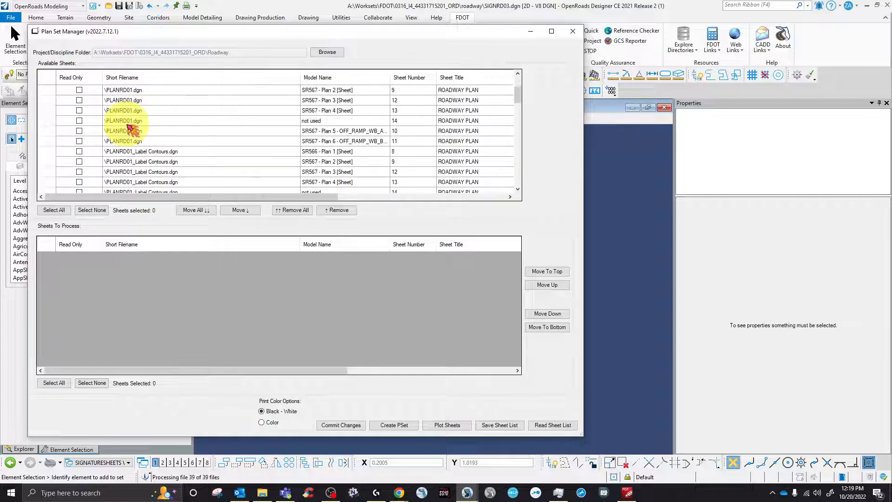
{"action": "scroll", "coordinate": [130, 130], "scroll_direction": "down", "scroll_amount": 6}
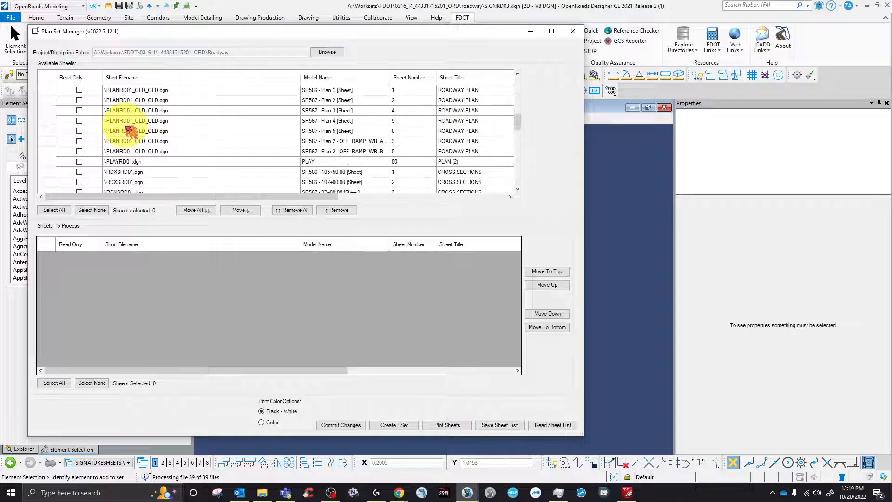
{"action": "scroll", "coordinate": [130, 130], "scroll_direction": "down", "scroll_amount": 2}
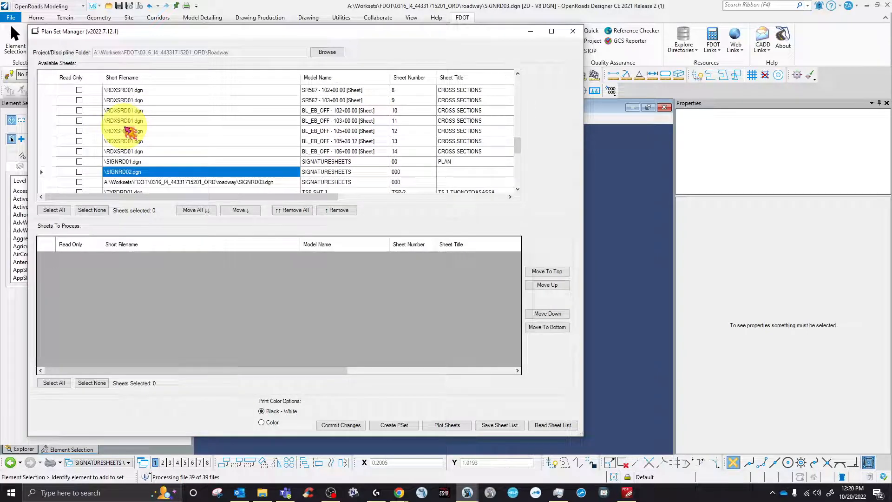
{"action": "scroll", "coordinate": [155, 107], "scroll_direction": "down", "scroll_amount": 1}
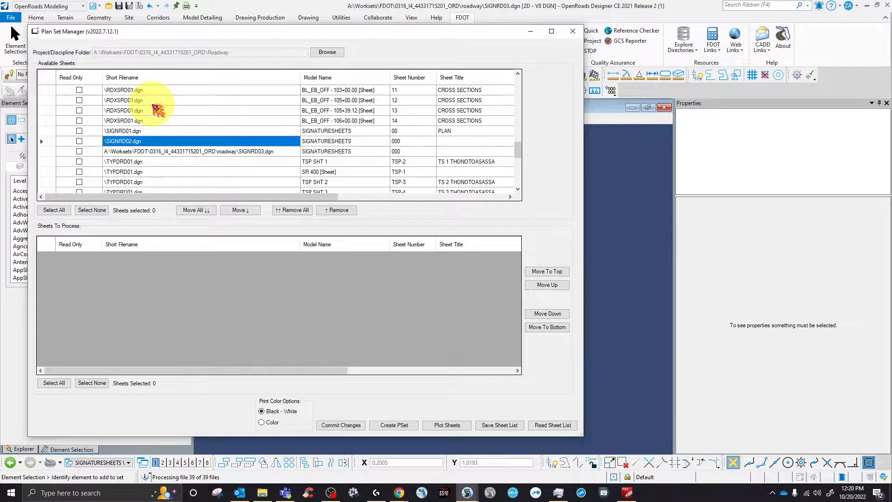
{"action": "left_click", "coordinate": [170, 152]}
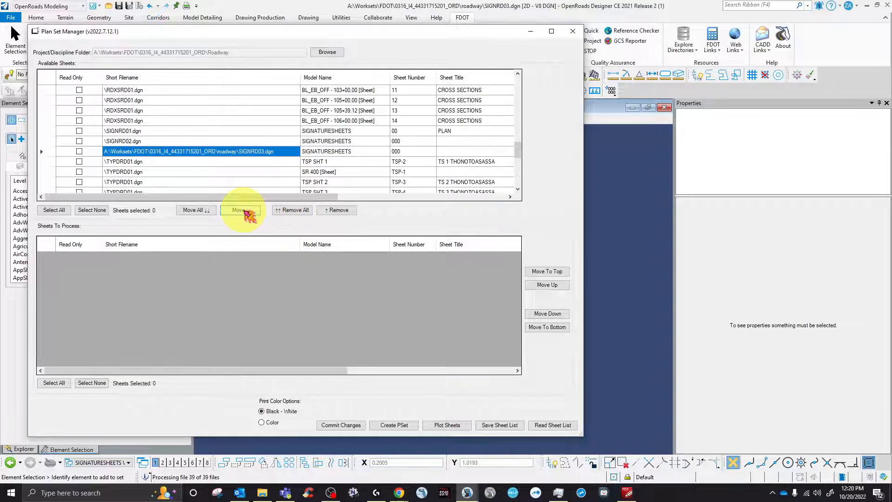
{"action": "left_click", "coordinate": [50, 155]}
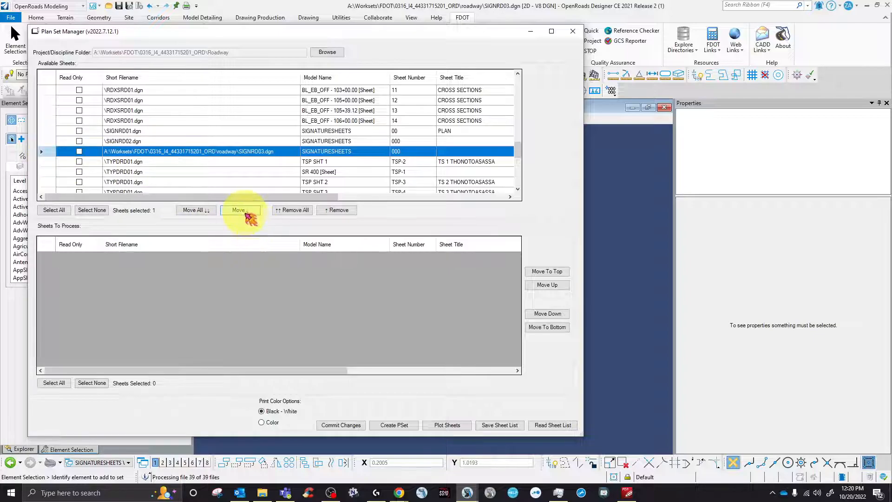
{"action": "left_click", "coordinate": [245, 213]}
{"action": "left_click_drag", "start_coordinate": [316, 371], "coordinate": [335, 370]}
{"action": "left_click_drag", "start_coordinate": [584, 145], "coordinate": [391, 147]}
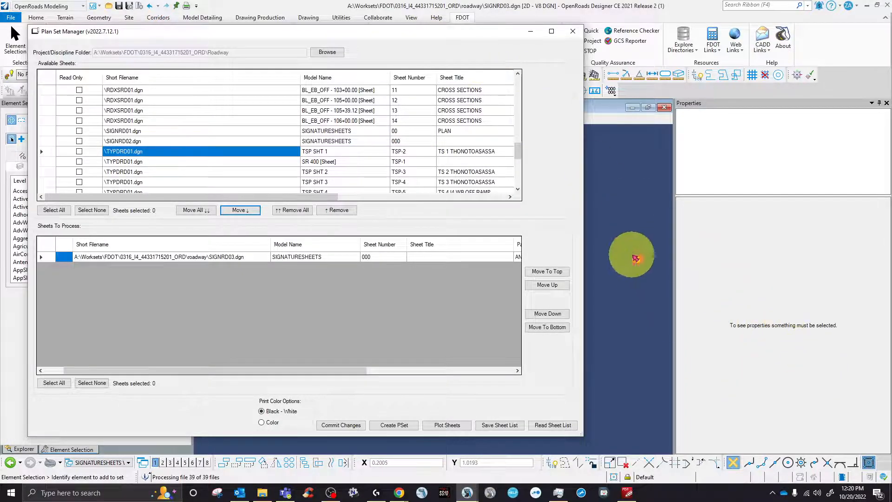
Review the optional data columns offered for the SIGNRD03.dgn entry and glance at the sheet drawing behind Plan Set Manager.
{"action": "left_click", "coordinate": [314, 258]}
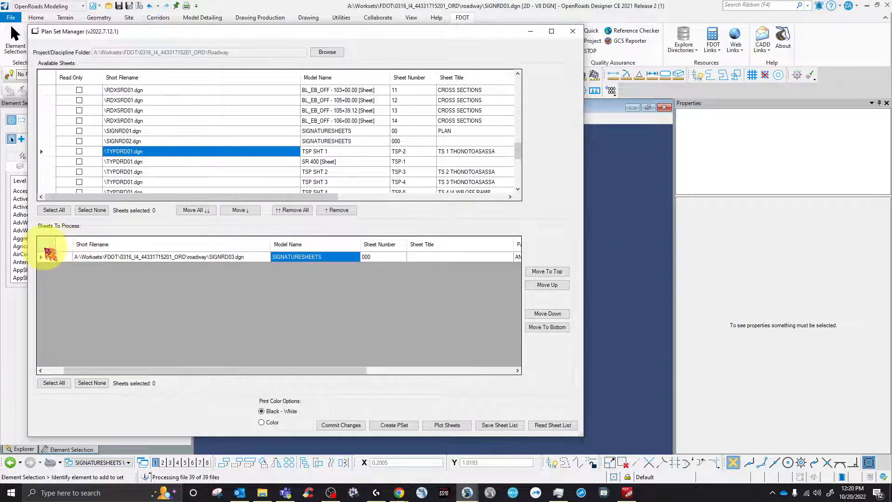
{"action": "left_click", "coordinate": [41, 257]}
{"action": "right_click", "coordinate": [45, 255]}
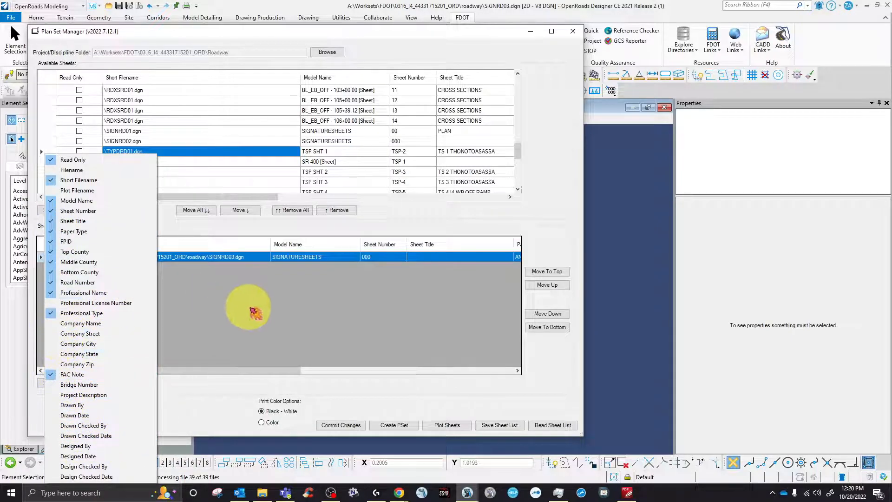
{"action": "left_click", "coordinate": [263, 314]}
{"action": "left_click", "coordinate": [336, 259]}
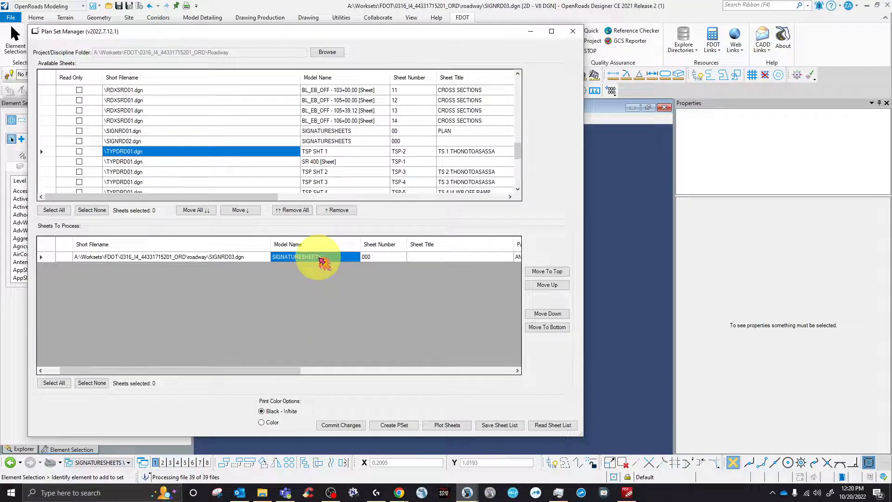
{"action": "right_click", "coordinate": [322, 261]}
{"action": "left_click", "coordinate": [298, 295]}
{"action": "left_click", "coordinate": [396, 258]}
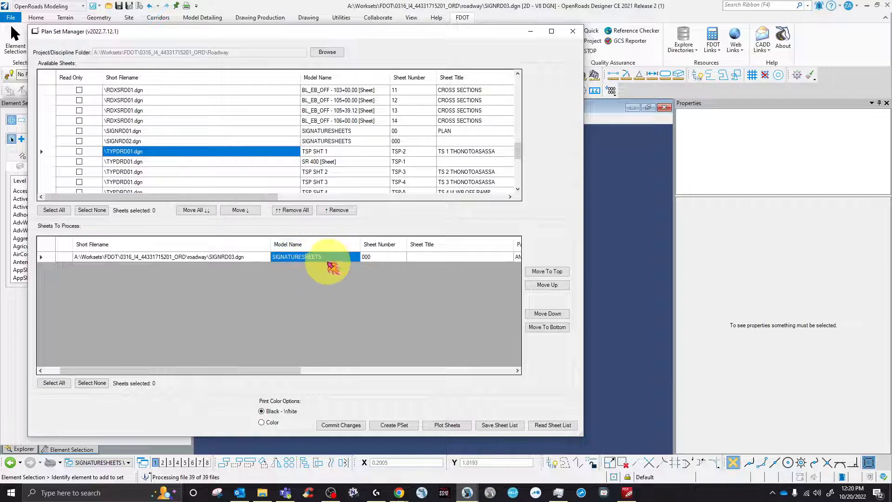
{"action": "left_click_drag", "start_coordinate": [395, 36], "coordinate": [180, 317]}
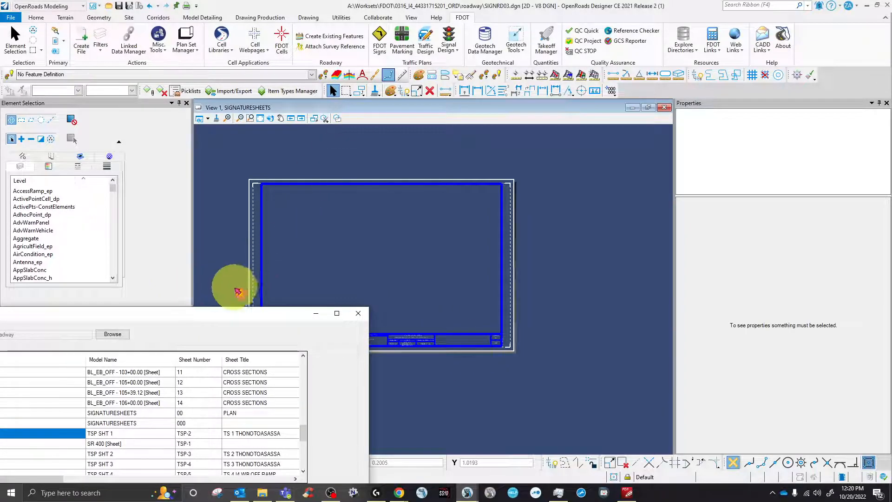
{"action": "left_click_drag", "start_coordinate": [209, 314], "coordinate": [472, 74]}
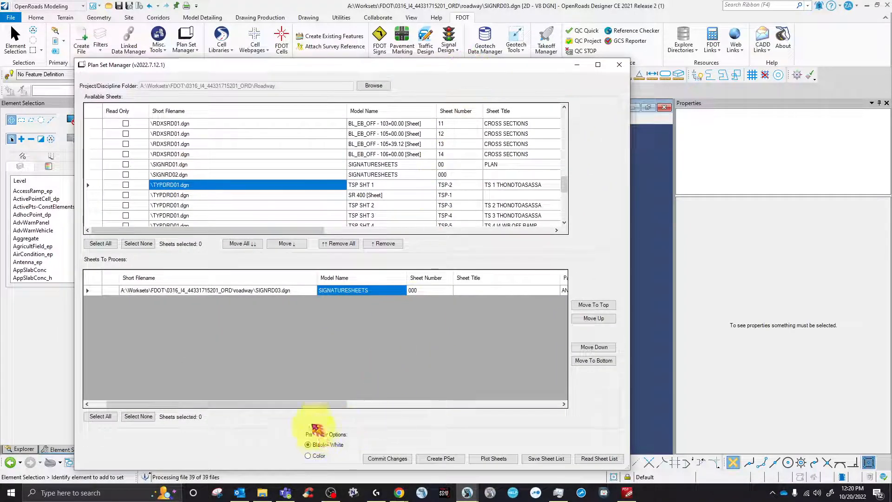
Set the SIGNRD03.dgn sheet title to LOL and its sheet number to 777.
{"action": "left_click_drag", "start_coordinate": [307, 405], "coordinate": [359, 405]}
{"action": "left_click", "coordinate": [363, 291]}
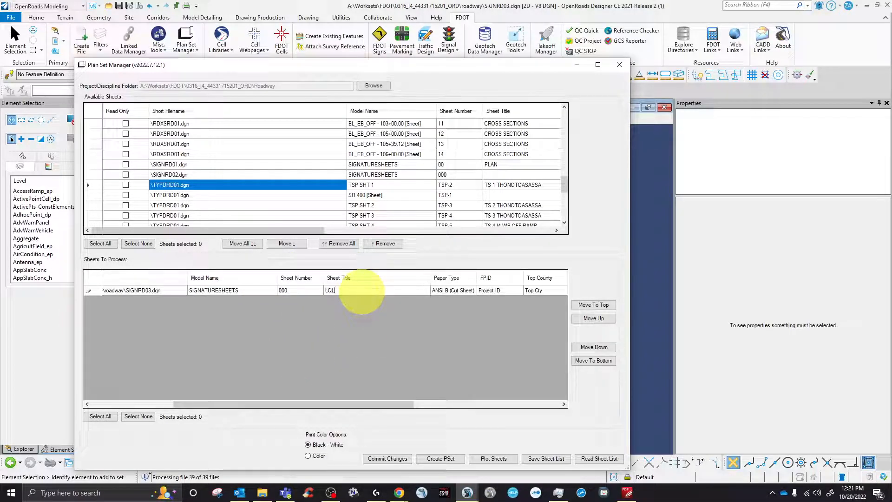
{"action": "left_click", "coordinate": [300, 291]}
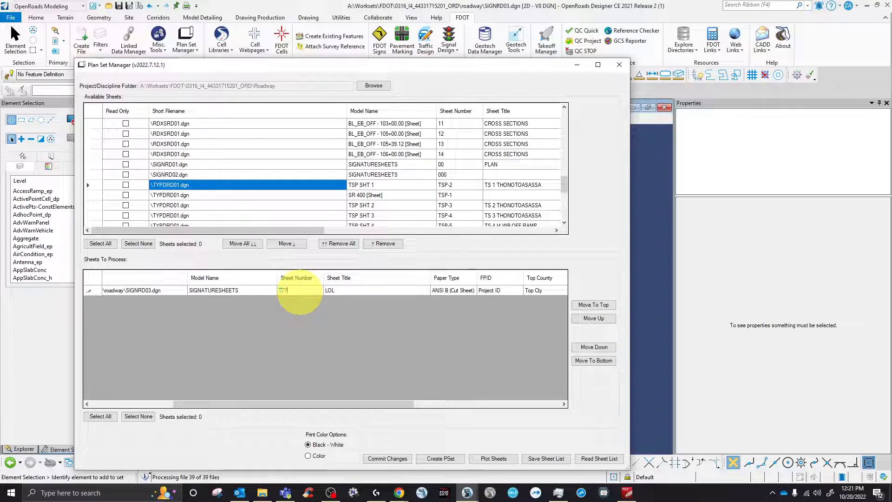
{"action": "type", "text": "777"}
Set the Top, Middle and Bottom County values of the SIGNRD03.dgn sheet to LOL.
{"action": "left_click_drag", "start_coordinate": [412, 404], "coordinate": [534, 408]}
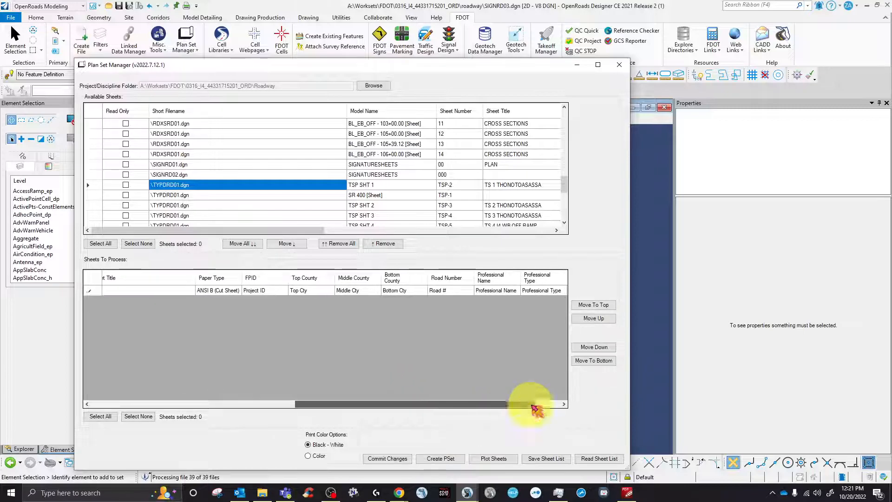
{"action": "left_click", "coordinate": [360, 291]}
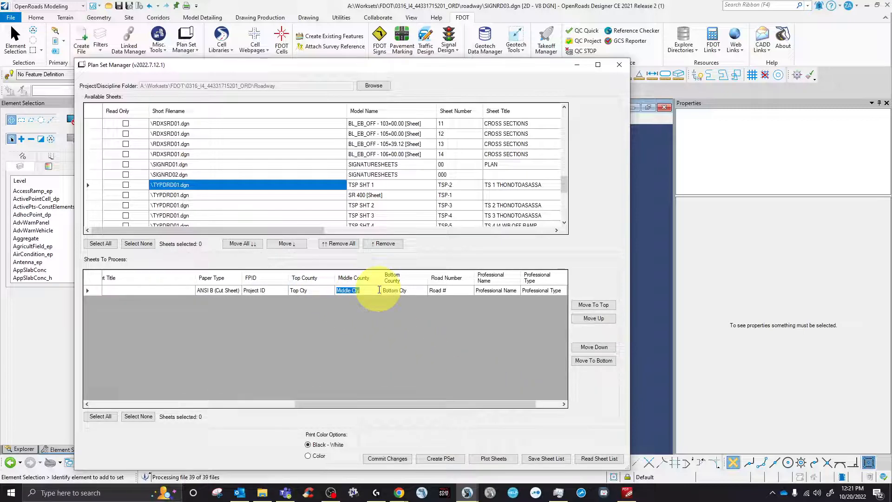
{"action": "left_click", "coordinate": [409, 291]}
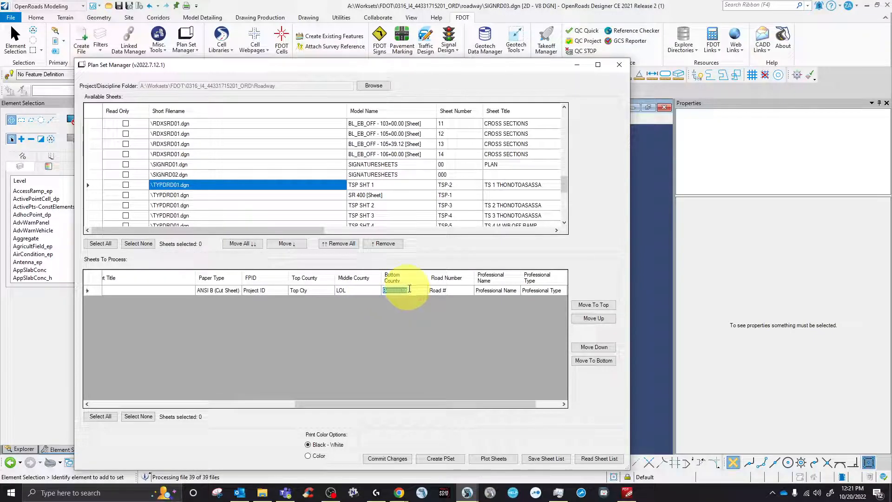
{"action": "type", "text": "LOL"}
{"action": "left_click", "coordinate": [300, 290]}
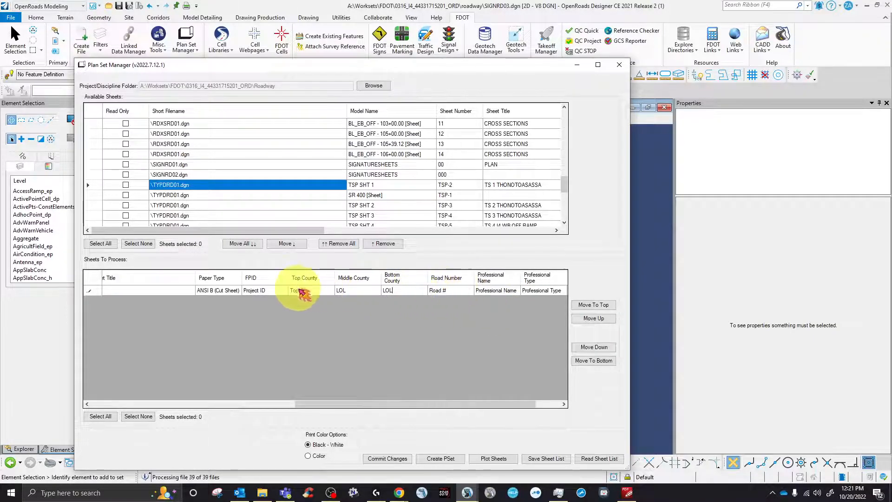
{"action": "type", "text": "LOL"}
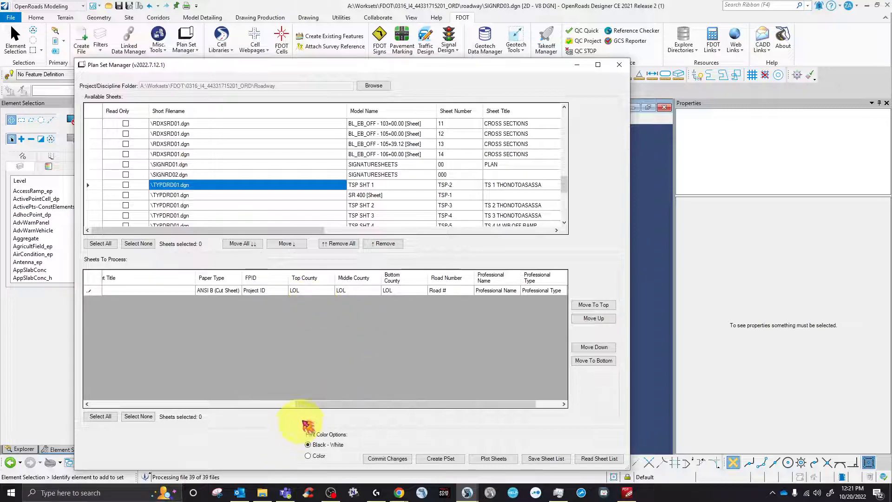
Fill the sheet's FAC Note with filler text beginning KLDSJHBHLKS and commit the changes to the selected SIGNRD03.dgn sheet.
{"action": "left_click_drag", "start_coordinate": [299, 404], "coordinate": [395, 405]}
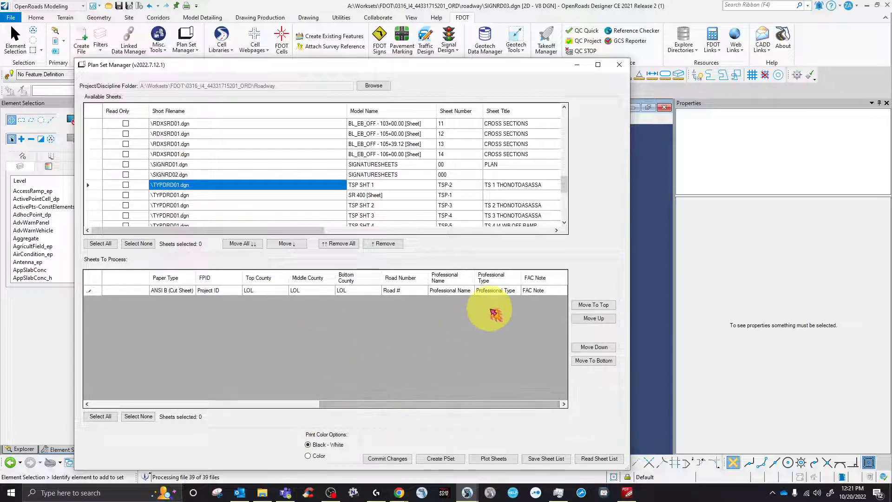
{"action": "left_click", "coordinate": [548, 291]}
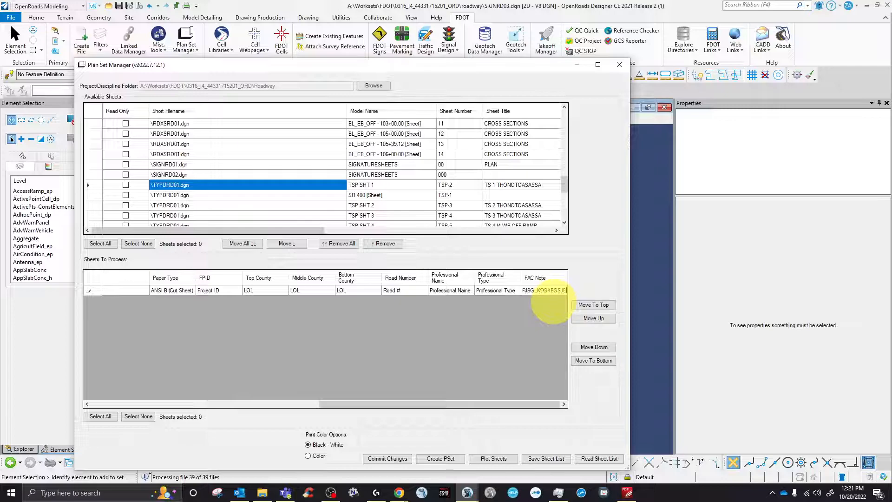
{"action": "left_click", "coordinate": [103, 281]}
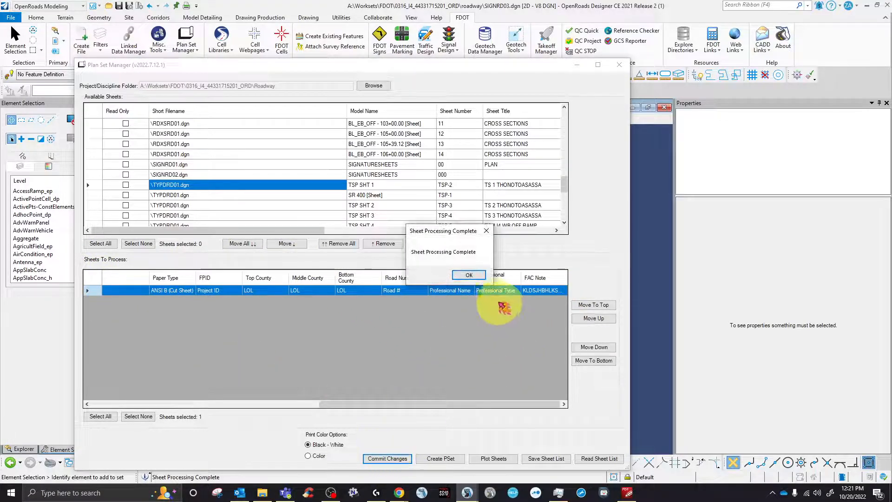
{"action": "left_click", "coordinate": [469, 275]}
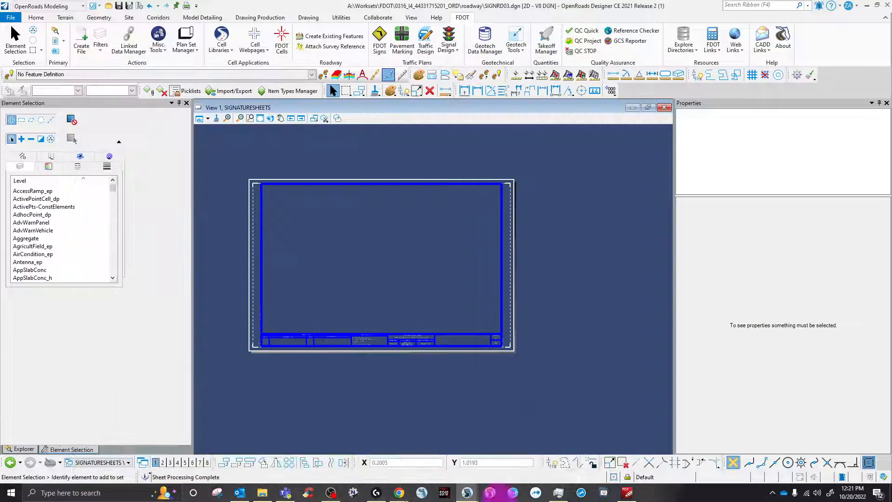
Close Plan Set Manager and inspect the title, sheet number, counties and FAC note in the SIGNRD03.dgn title block.
{"action": "mouse_move", "coordinate": [559, 380]}
{"action": "left_mouse_down"}
{"action": "mouse_move", "coordinate": [557, 126]}
{"action": "mouse_move", "coordinate": [469, 424]}
{"action": "left_mouse_up"}
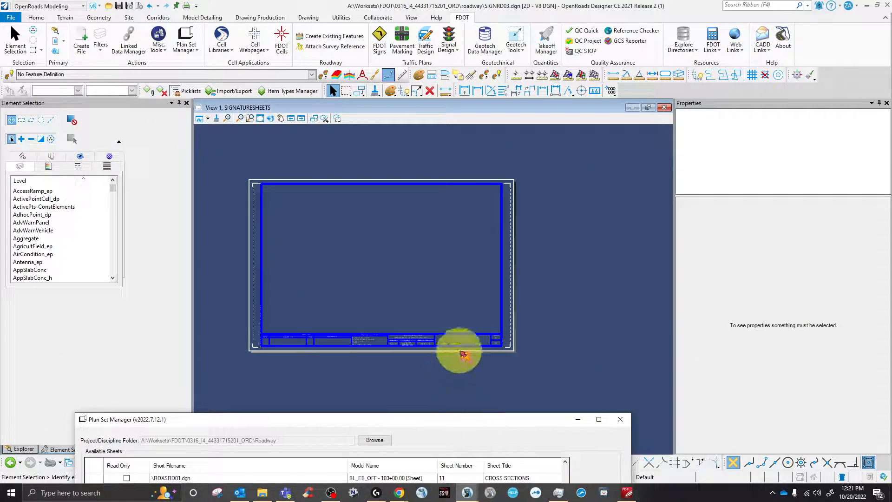
{"action": "left_click", "coordinate": [620, 420]}
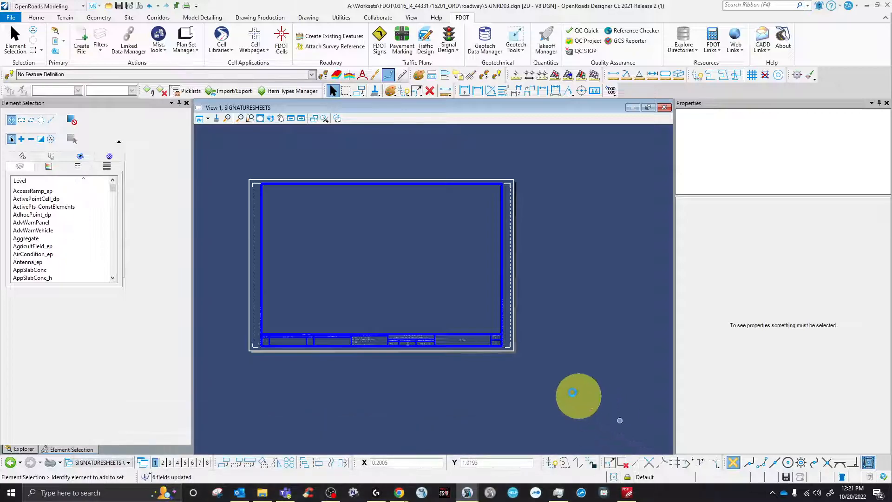
{"action": "scroll", "coordinate": [593, 404], "scroll_direction": "up", "scroll_amount": 5}
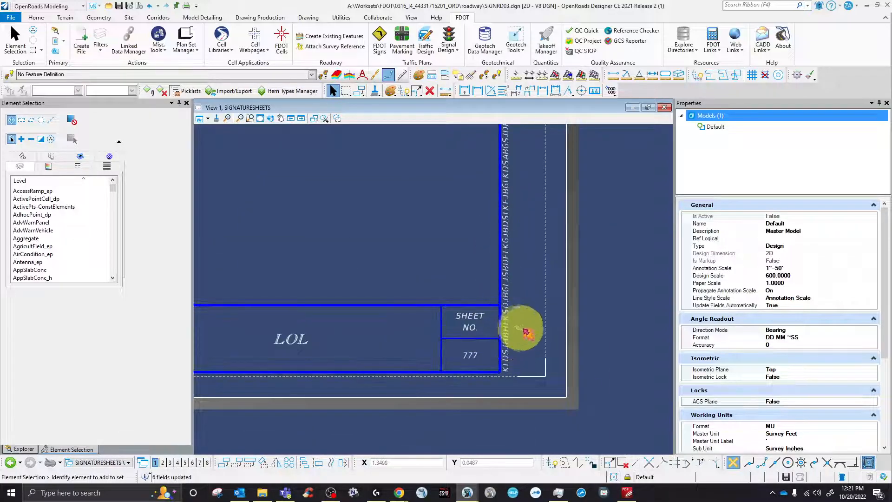
{"action": "scroll", "coordinate": [478, 343], "scroll_direction": "down", "scroll_amount": 3}
{"action": "scroll", "coordinate": [358, 358], "scroll_direction": "up", "scroll_amount": 3}
{"action": "scroll", "coordinate": [474, 349], "scroll_direction": "down", "scroll_amount": 3}
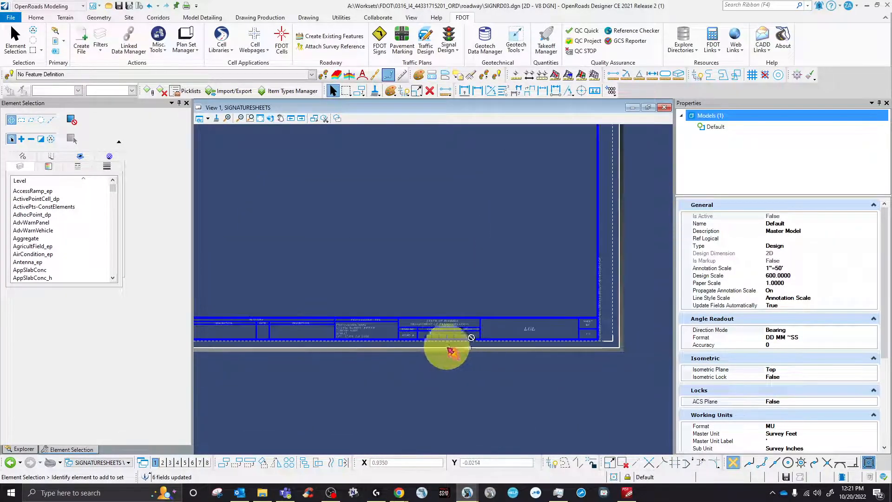
{"action": "scroll", "coordinate": [332, 328], "scroll_direction": "up", "scroll_amount": 4}
{"action": "scroll", "coordinate": [368, 371], "scroll_direction": "down", "scroll_amount": 3}
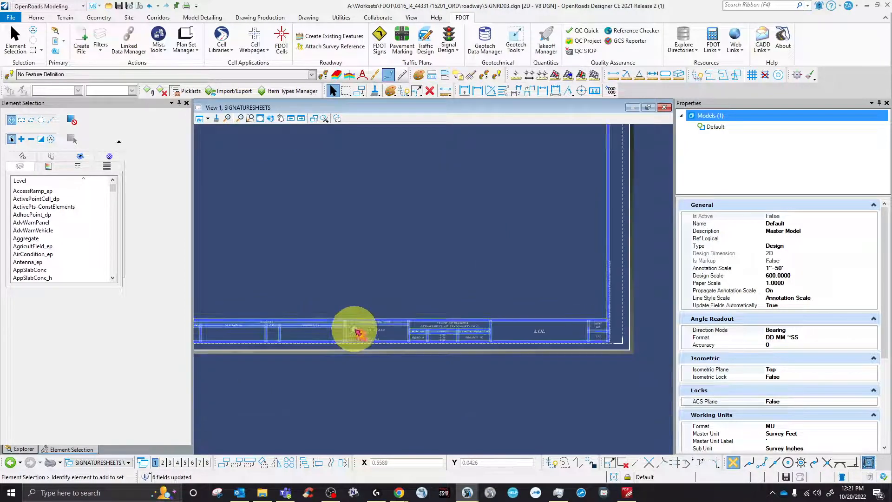
{"action": "left_click", "coordinate": [189, 39]}
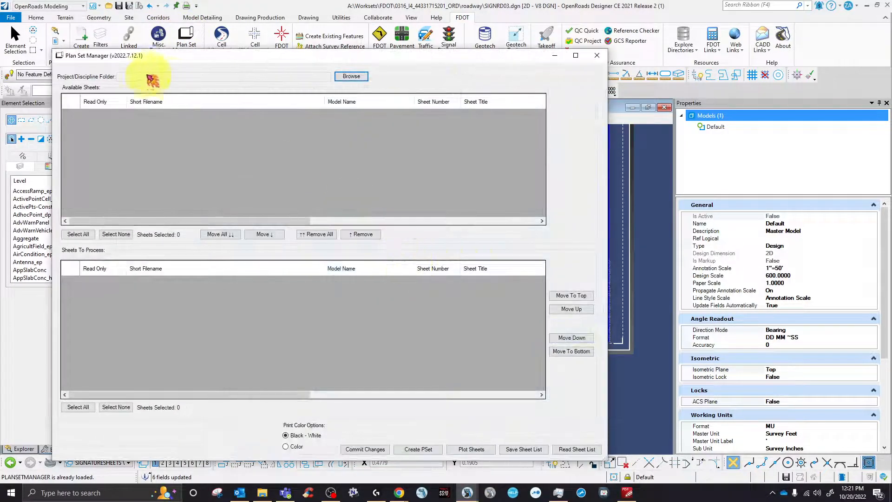
{"action": "left_click", "coordinate": [350, 76]}
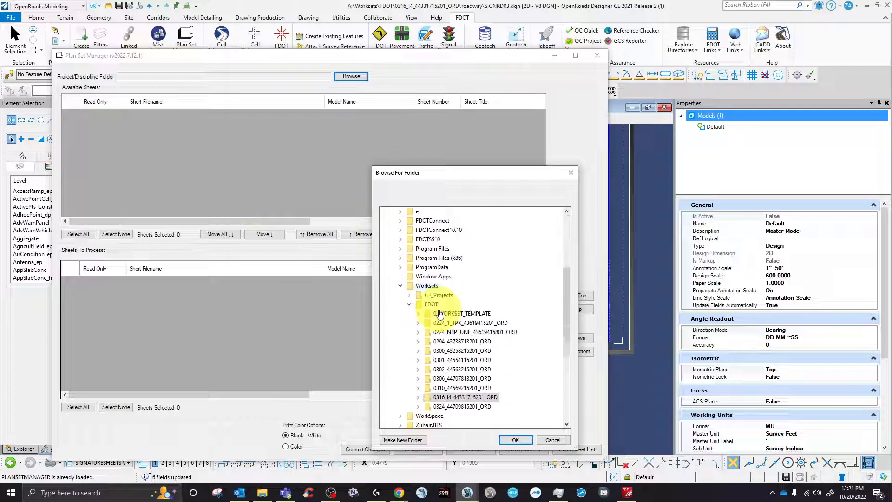
{"action": "left_click", "coordinate": [418, 371]}
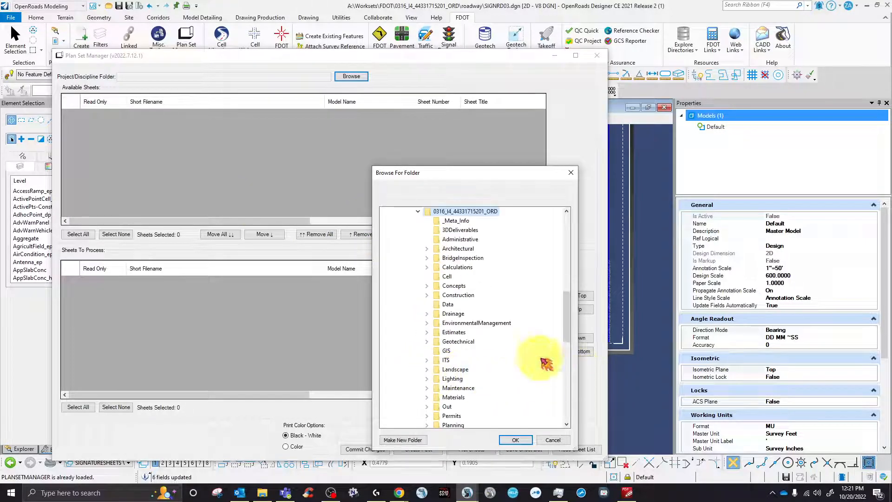
{"action": "scroll", "coordinate": [567, 368], "scroll_direction": "down", "scroll_amount": 2}
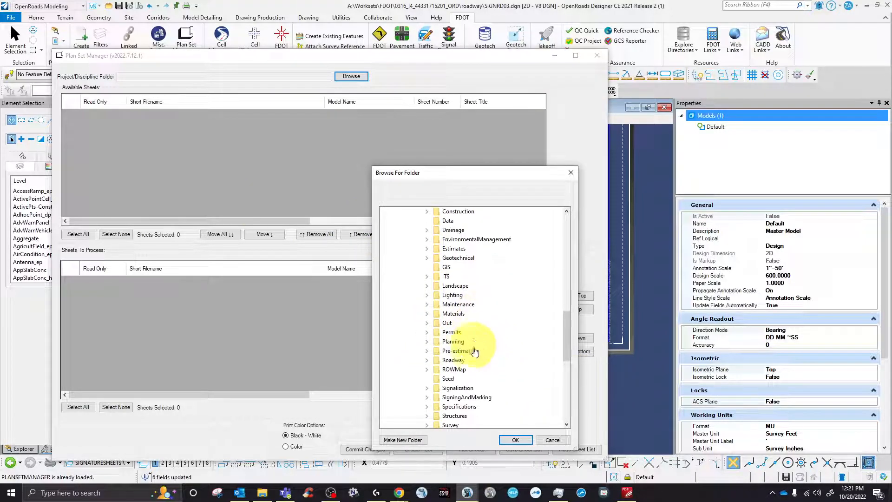
{"action": "double_click", "coordinate": [456, 359]}
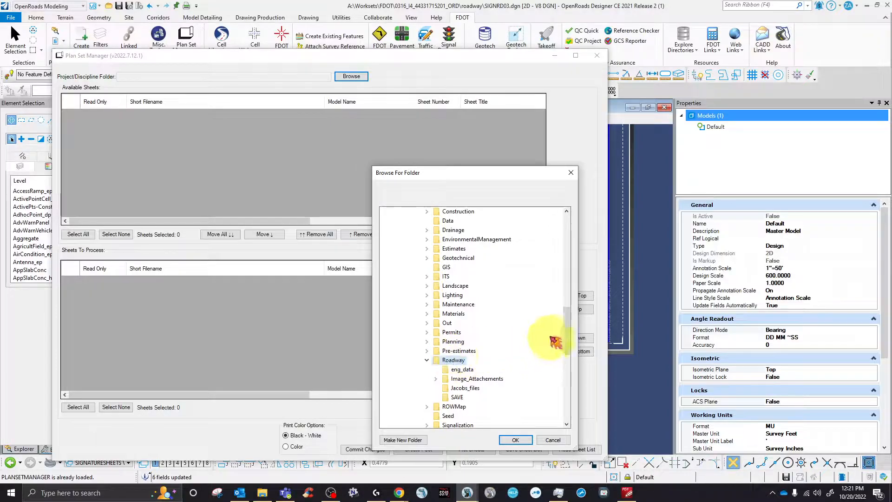
{"action": "left_click", "coordinate": [528, 439]}
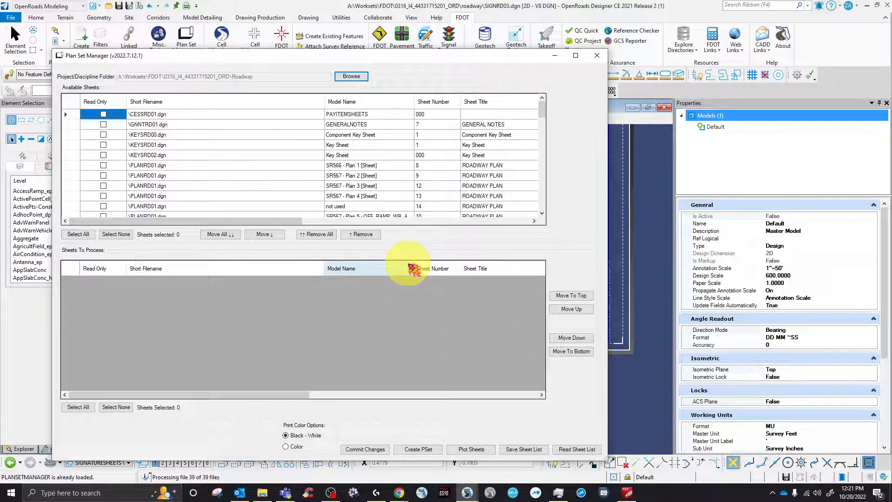
Move the SIGNRD03.dgn SIGNATURESHEETS sheet from the available sheets to the sheets to process.
{"action": "scroll", "coordinate": [207, 186], "scroll_direction": "down", "scroll_amount": 5}
{"action": "scroll", "coordinate": [207, 190], "scroll_direction": "down", "scroll_amount": 5}
{"action": "scroll", "coordinate": [210, 193], "scroll_direction": "down", "scroll_amount": 3}
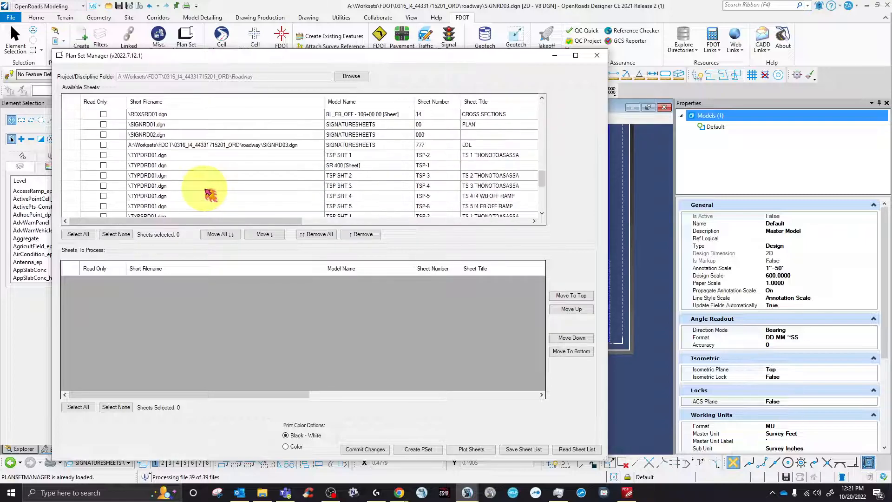
{"action": "left_click", "coordinate": [243, 145]}
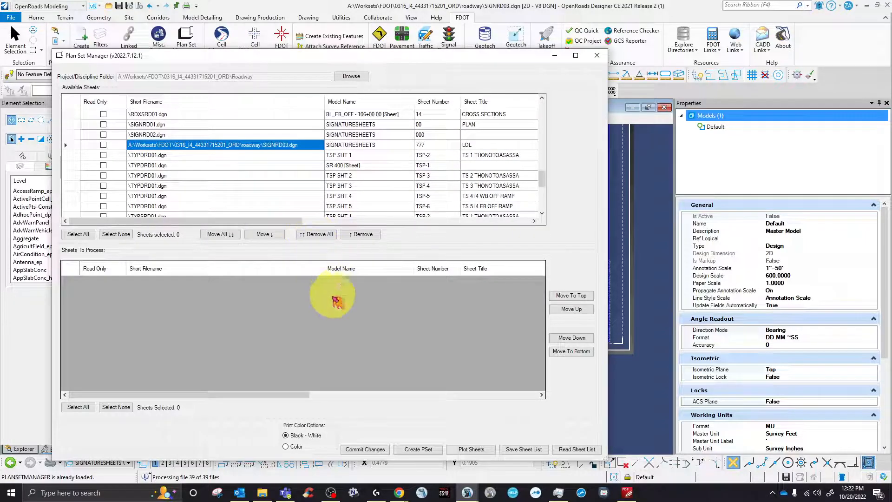
{"action": "left_click", "coordinate": [269, 236]}
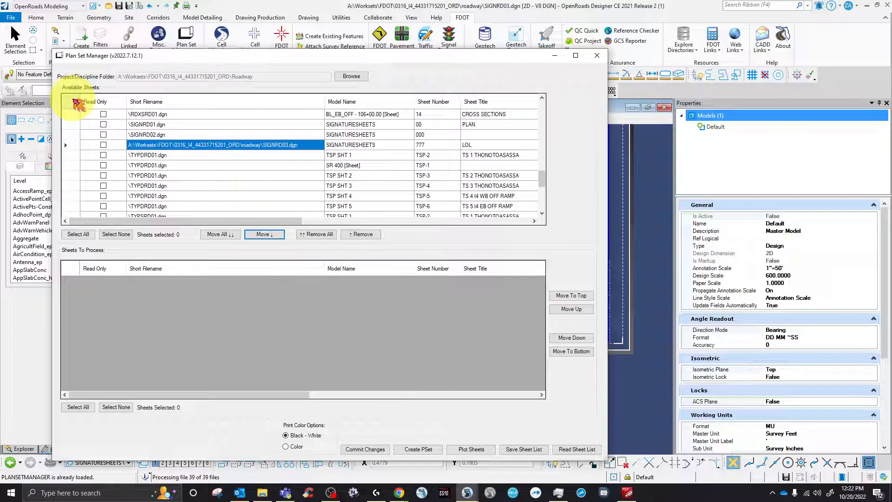
{"action": "left_click", "coordinate": [273, 234]}
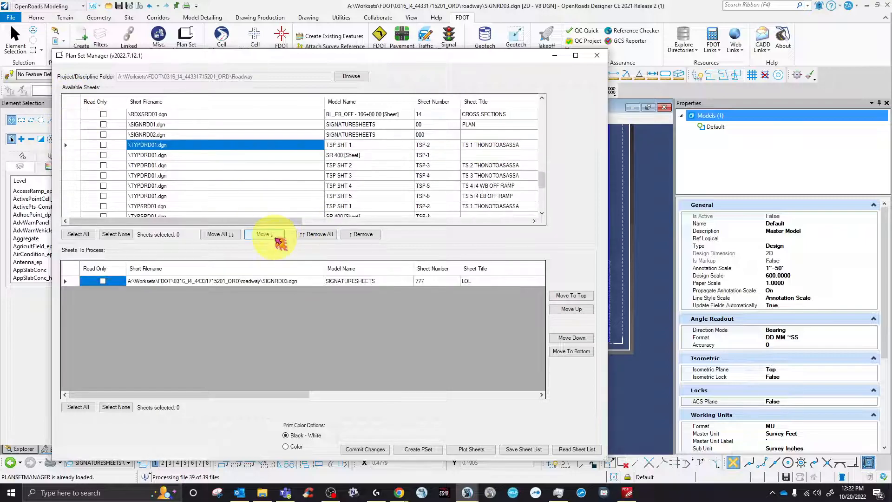
Select the SIGNRD03.dgn sheet in the processing list and open its bulk sheet information editor.
{"action": "left_click_drag", "start_coordinate": [280, 394], "coordinate": [147, 360]}
{"action": "left_click", "coordinate": [65, 281]}
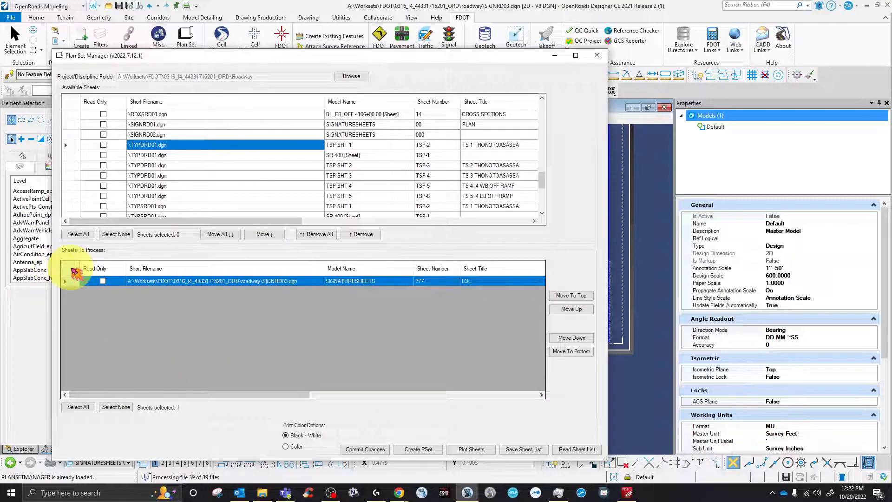
{"action": "right_click", "coordinate": [67, 270]}
{"action": "left_click", "coordinate": [265, 342]}
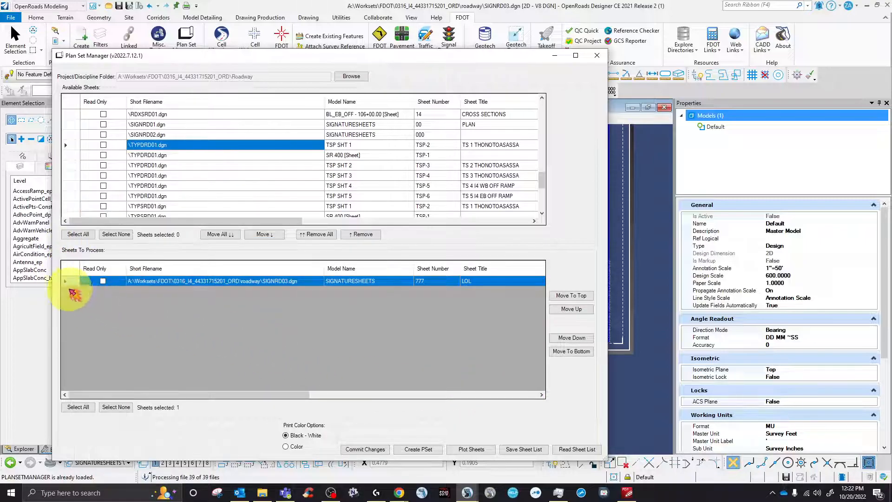
{"action": "right_click", "coordinate": [75, 284]}
{"action": "left_click", "coordinate": [103, 289]}
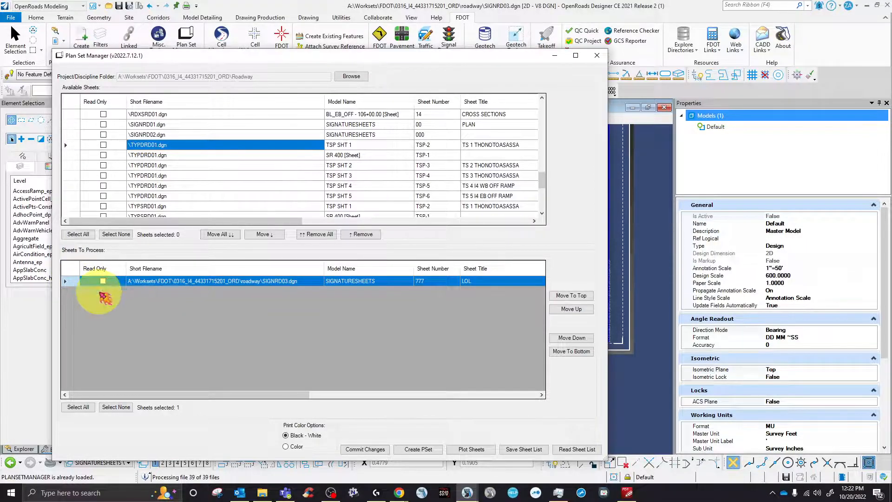
Enable editing of the professional information and fill it from the saved Engineer of Record entry.
{"action": "left_click", "coordinate": [117, 223]}
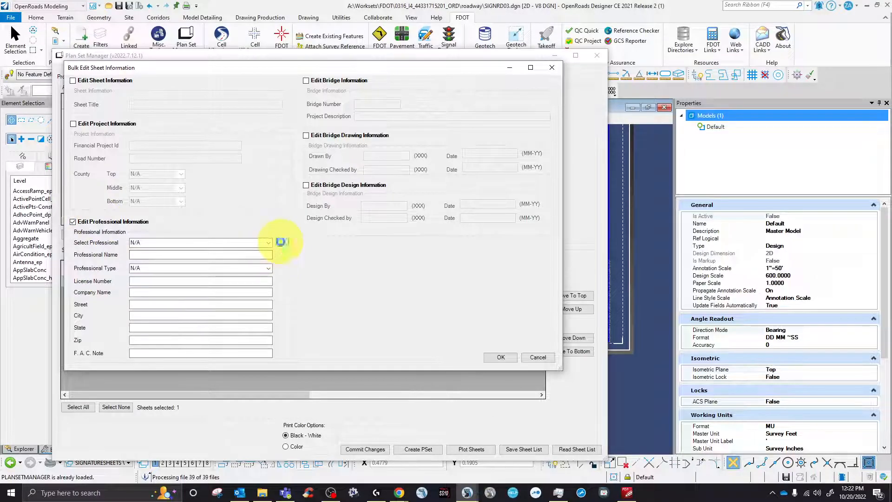
{"action": "left_click", "coordinate": [282, 242]}
{"action": "left_click", "coordinate": [727, 85]}
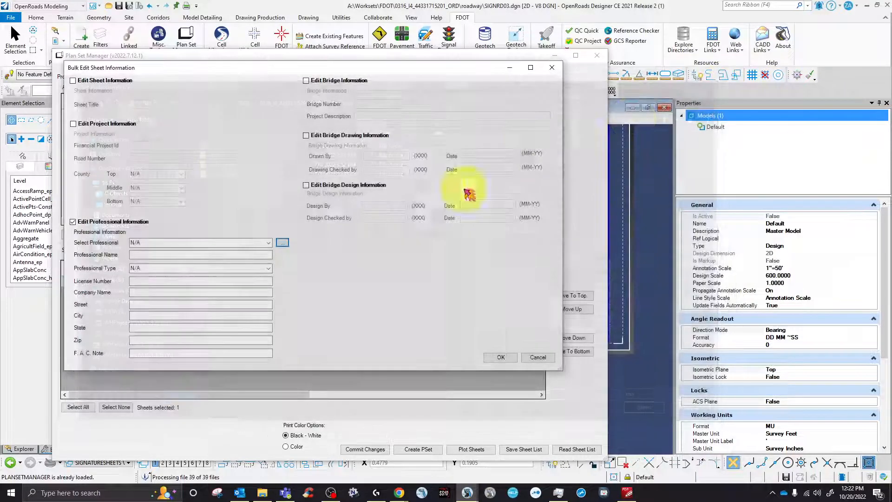
{"action": "left_click", "coordinate": [268, 243]}
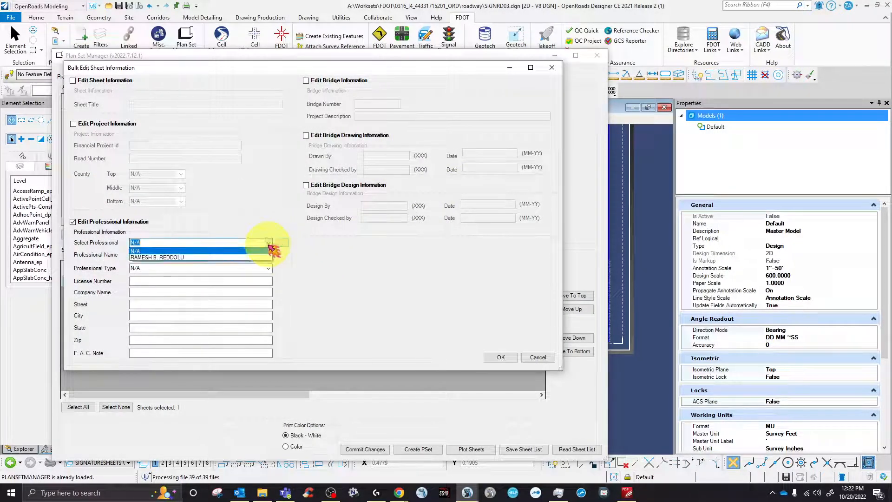
{"action": "left_click", "coordinate": [180, 254]}
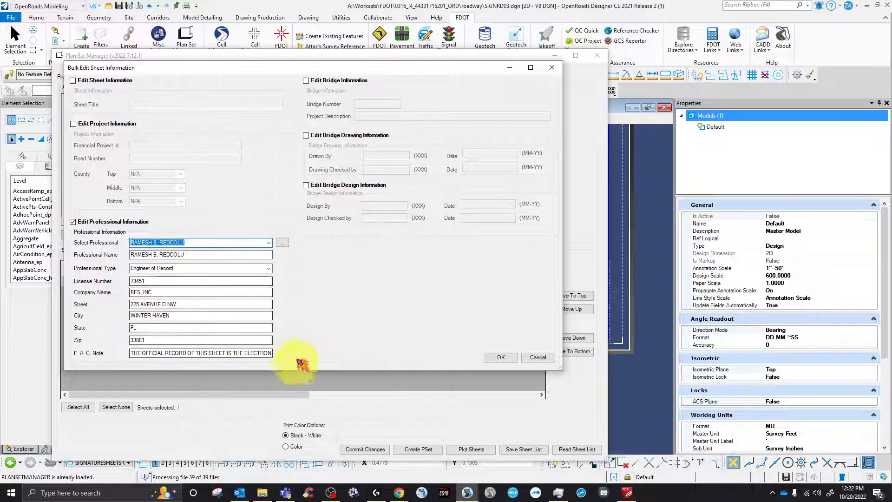
{"action": "left_click", "coordinate": [90, 124]}
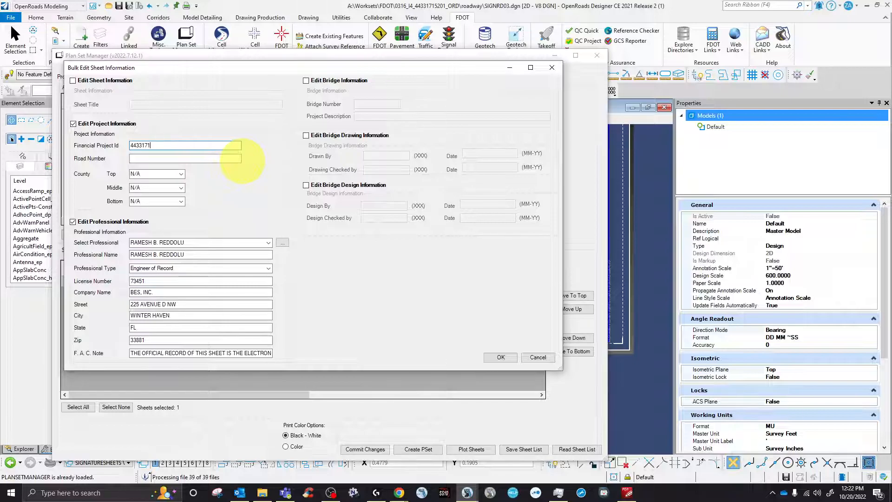
{"action": "left_click", "coordinate": [627, 494]}
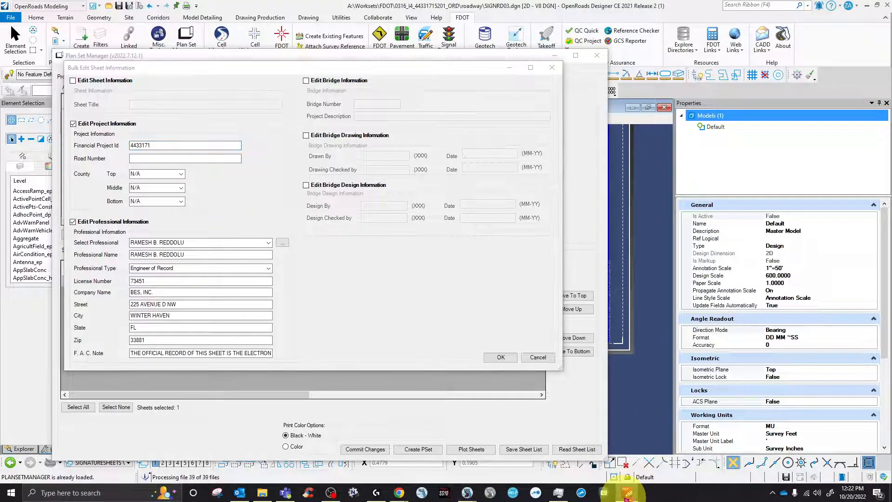
{"action": "left_click", "coordinate": [175, 146]}
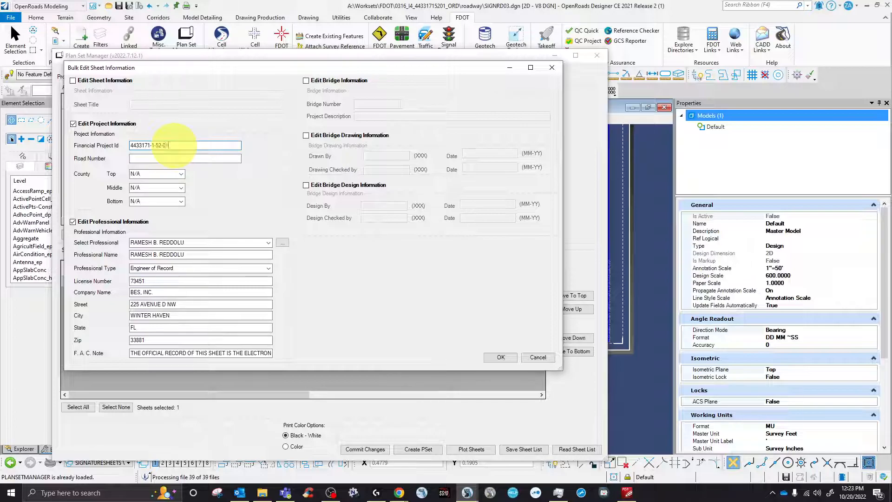
{"action": "left_click", "coordinate": [168, 158]}
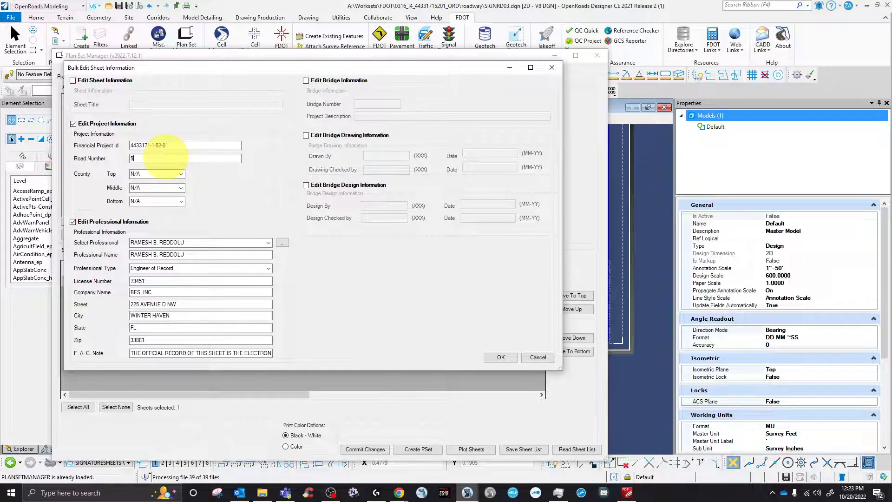
{"action": "left_click", "coordinate": [182, 188]}
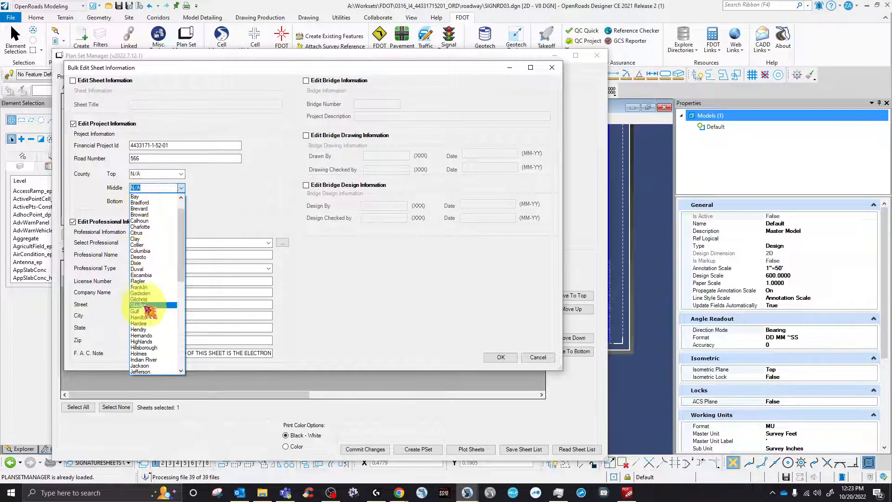
{"action": "scroll", "coordinate": [156, 320], "scroll_direction": "down", "scroll_amount": 2}
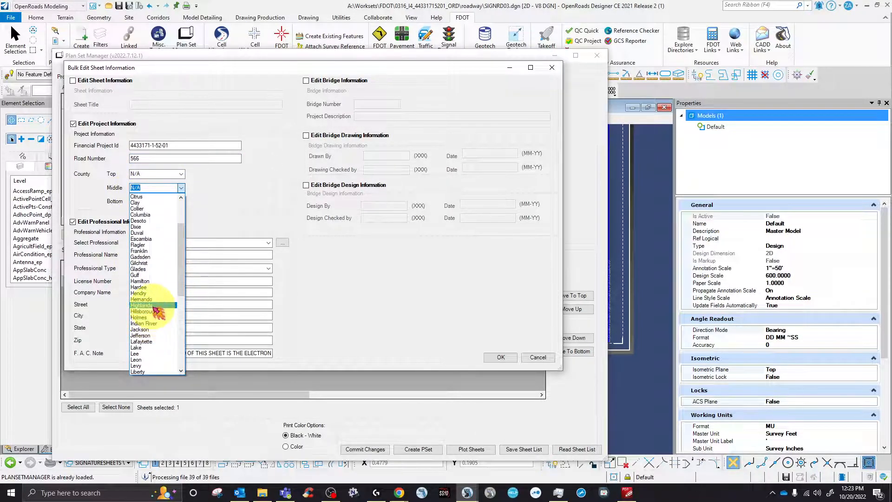
{"action": "left_click", "coordinate": [160, 311]}
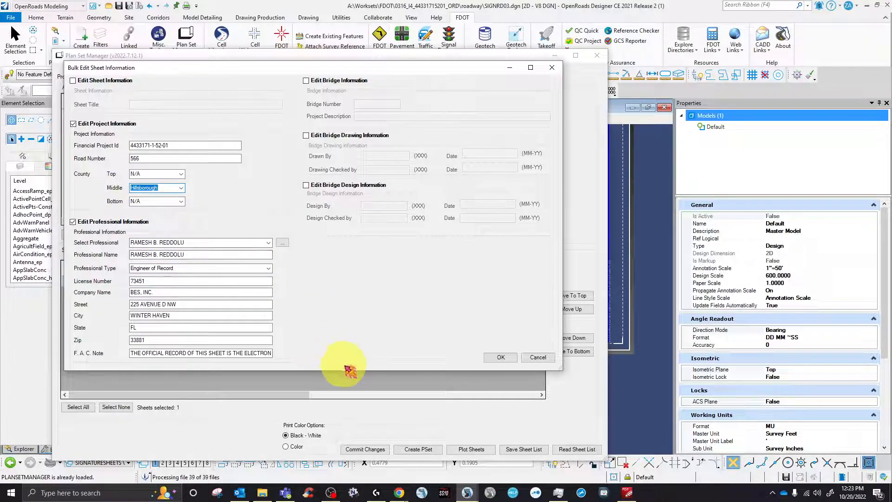
Commit the bulk edits to the SIGNRD03.dgn sheet and close Plan Set Manager.
{"action": "left_click", "coordinate": [507, 358]}
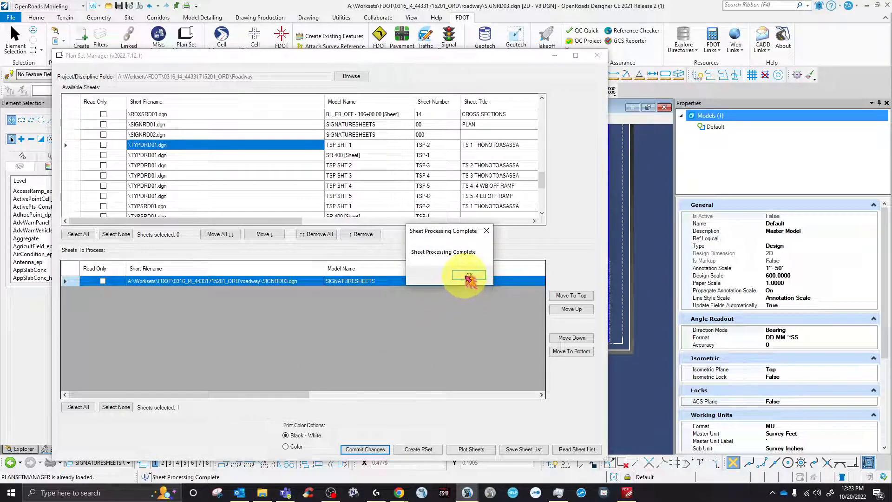
{"action": "left_click", "coordinate": [468, 276]}
{"action": "left_click_drag", "start_coordinate": [364, 62], "coordinate": [383, 422]}
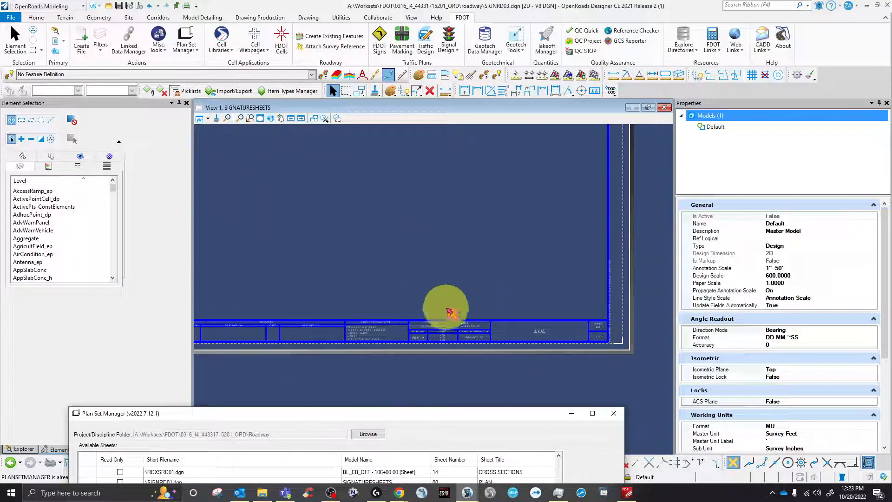
{"action": "left_click", "coordinate": [615, 414]}
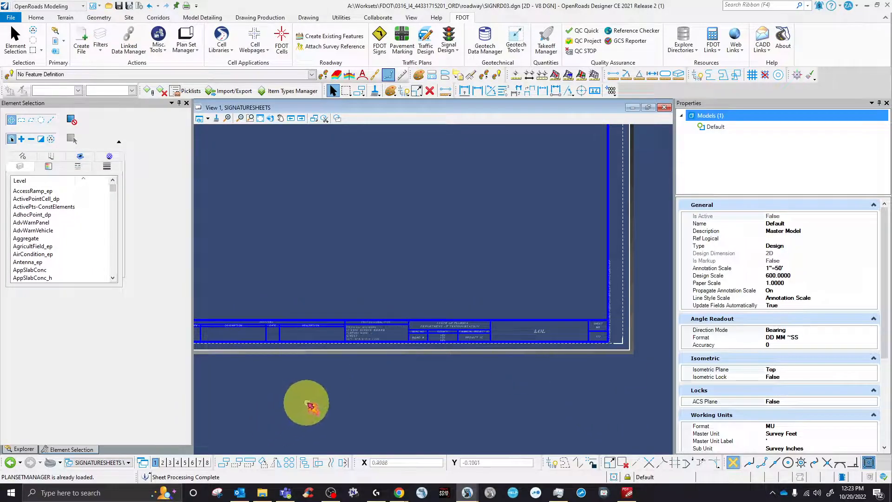
Refresh the title block by switching to the Default model and back to SIGNATURESHEETS Views.
{"action": "middle_click_drag", "start_coordinate": [394, 336], "coordinate": [391, 336]}
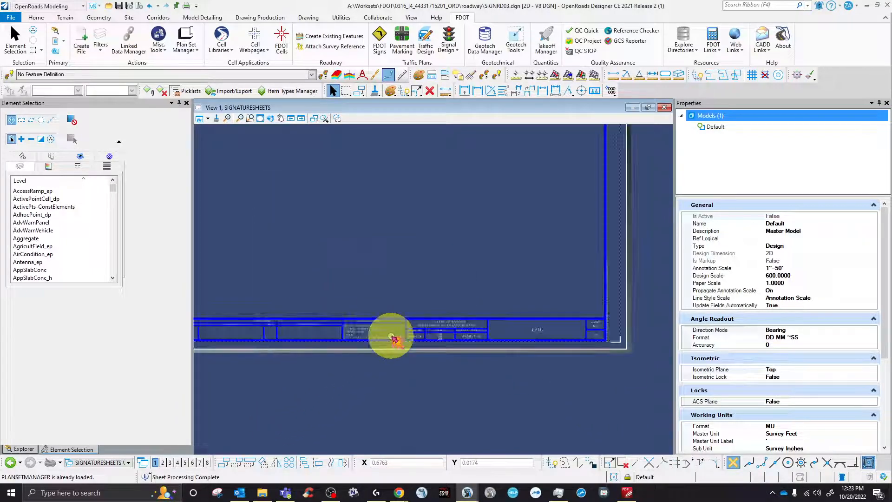
{"action": "left_click", "coordinate": [111, 462]}
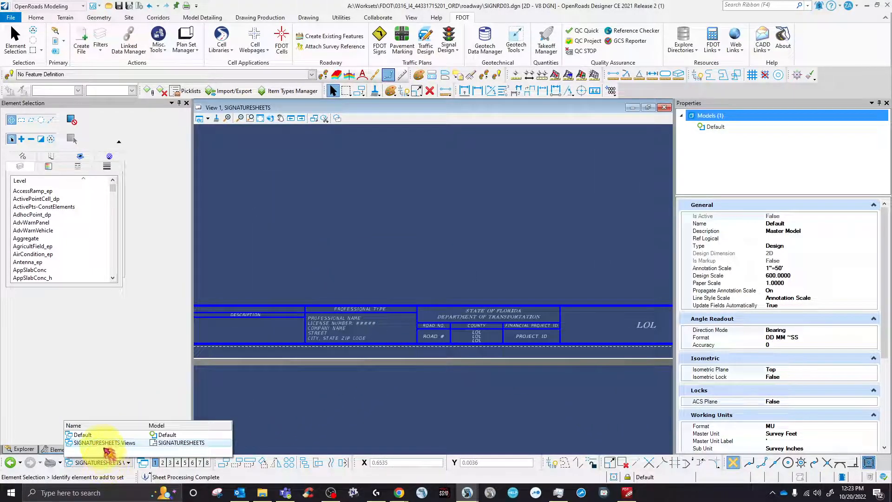
{"action": "left_click", "coordinate": [89, 434]}
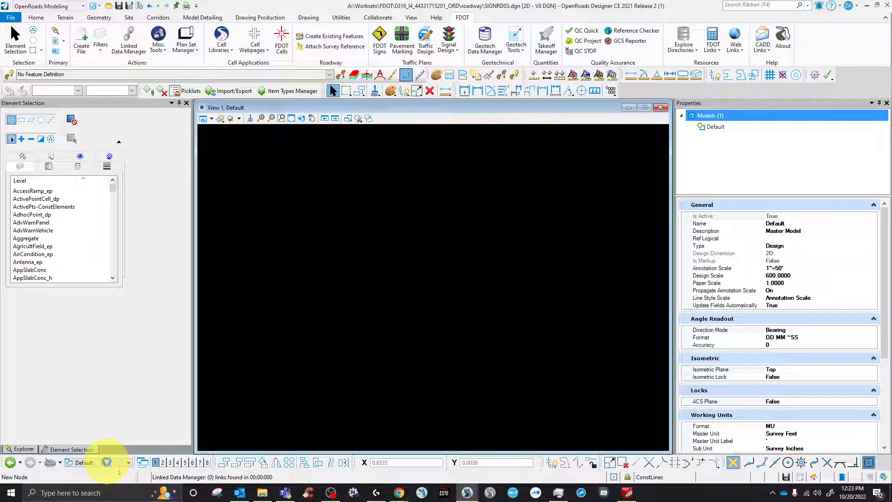
{"action": "left_click", "coordinate": [111, 463]}
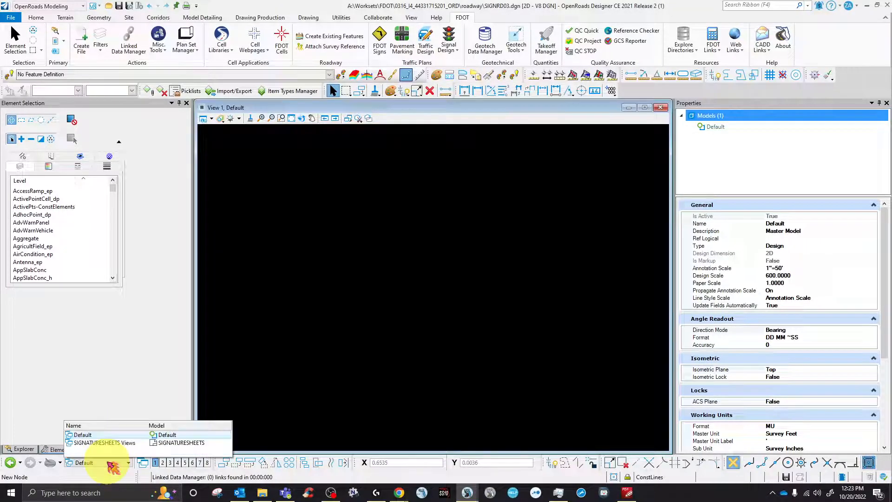
{"action": "left_click", "coordinate": [109, 443]}
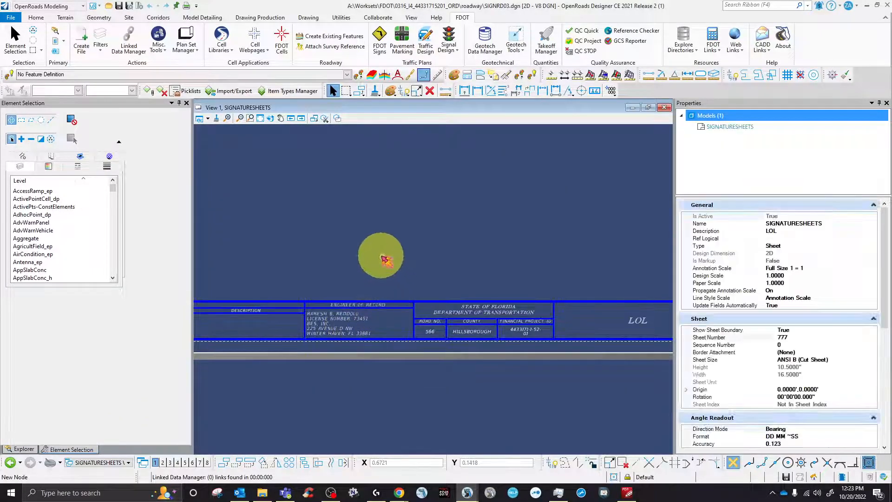
Examine the title block's engineer of record, road number, county, financial project ID and FAC note along the sheet border.
{"action": "scroll", "coordinate": [342, 258], "scroll_direction": "down", "scroll_amount": 1}
{"action": "scroll", "coordinate": [338, 265], "scroll_direction": "up", "scroll_amount": 3}
{"action": "scroll", "coordinate": [334, 309], "scroll_direction": "down", "scroll_amount": 2}
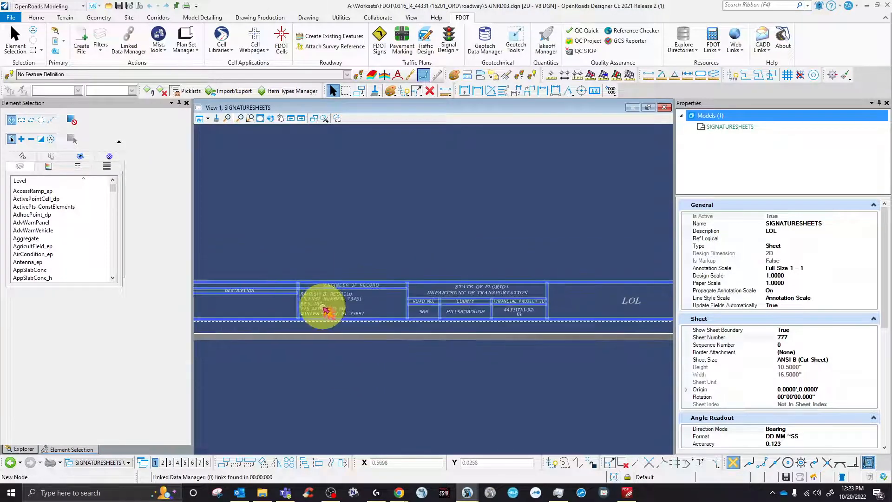
{"action": "scroll", "coordinate": [424, 318], "scroll_direction": "up", "scroll_amount": 3}
{"action": "scroll", "coordinate": [382, 297], "scroll_direction": "down", "scroll_amount": 3}
{"action": "scroll", "coordinate": [456, 313], "scroll_direction": "down", "scroll_amount": 2}
{"action": "scroll", "coordinate": [394, 312], "scroll_direction": "up", "scroll_amount": 4}
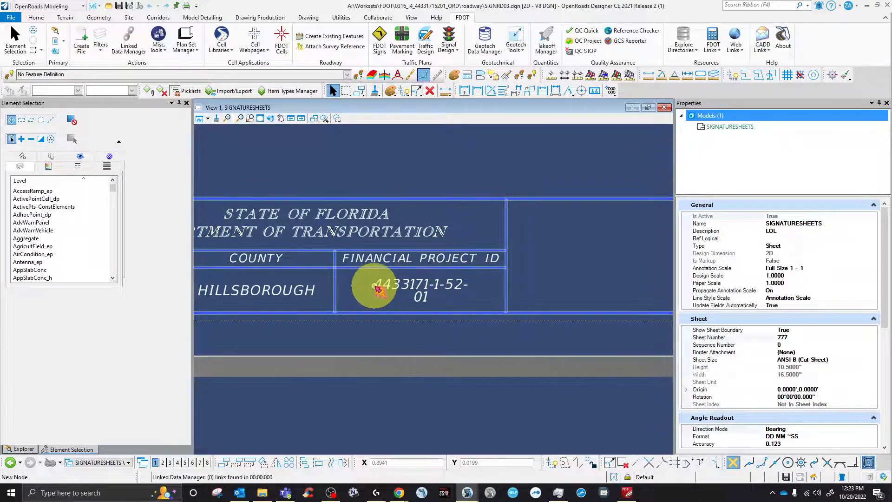
{"action": "scroll", "coordinate": [346, 297], "scroll_direction": "down", "scroll_amount": 2}
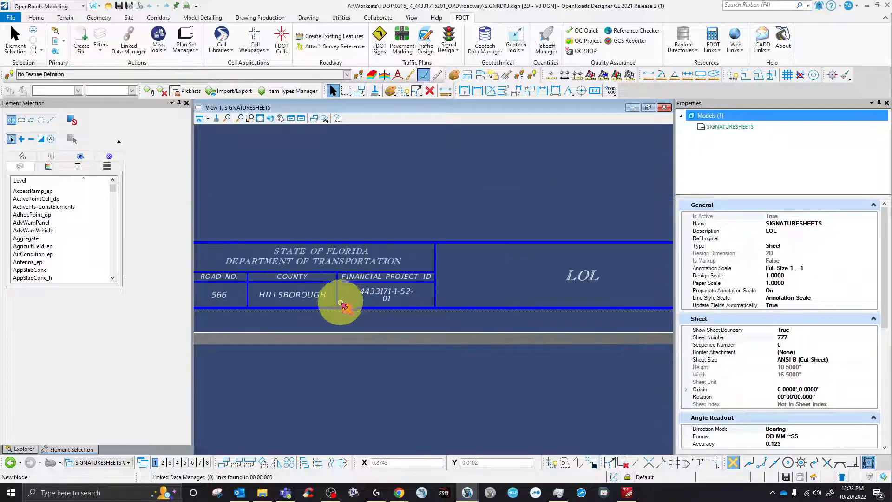
{"action": "scroll", "coordinate": [386, 298], "scroll_direction": "down", "scroll_amount": 2}
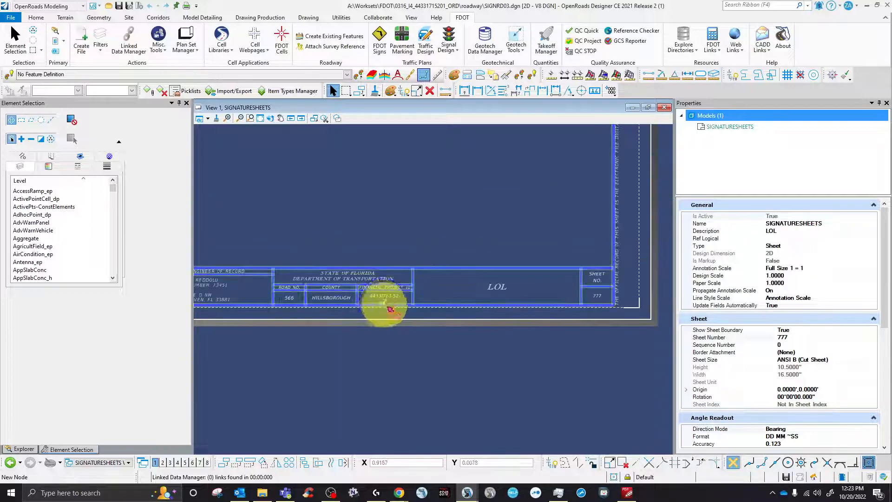
{"action": "scroll", "coordinate": [557, 311], "scroll_direction": "down", "scroll_amount": 3}
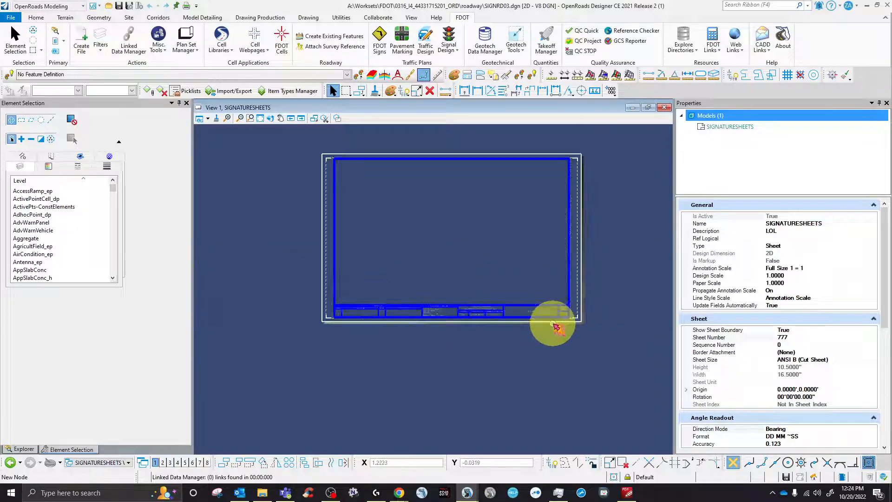
{"action": "scroll", "coordinate": [576, 260], "scroll_direction": "up", "scroll_amount": 2}
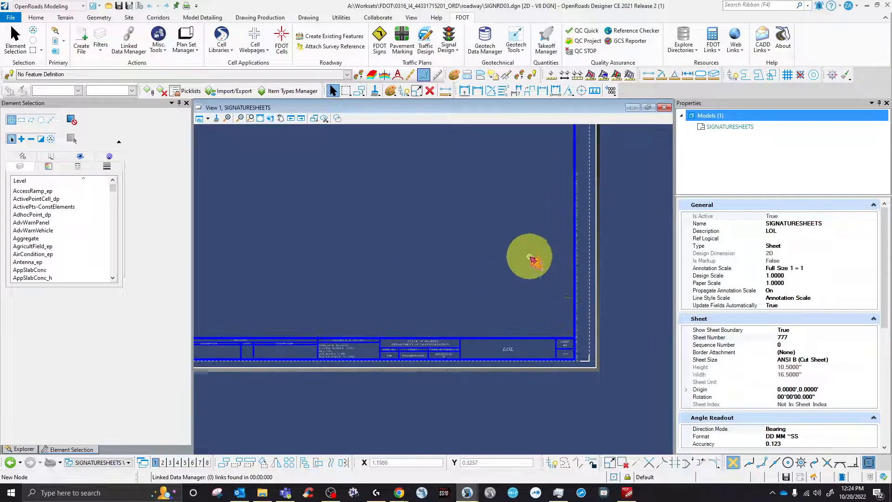
{"action": "left_click", "coordinate": [434, 359]}
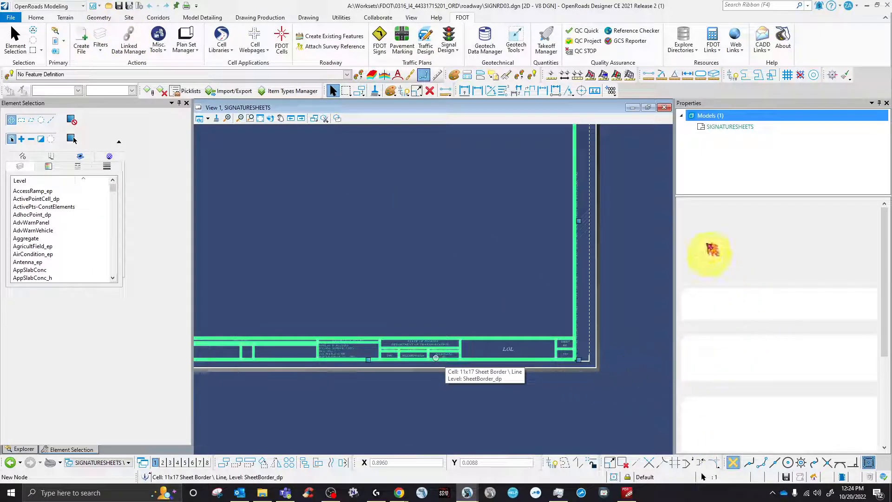
{"action": "scroll", "coordinate": [827, 371], "scroll_direction": "down", "scroll_amount": 5}
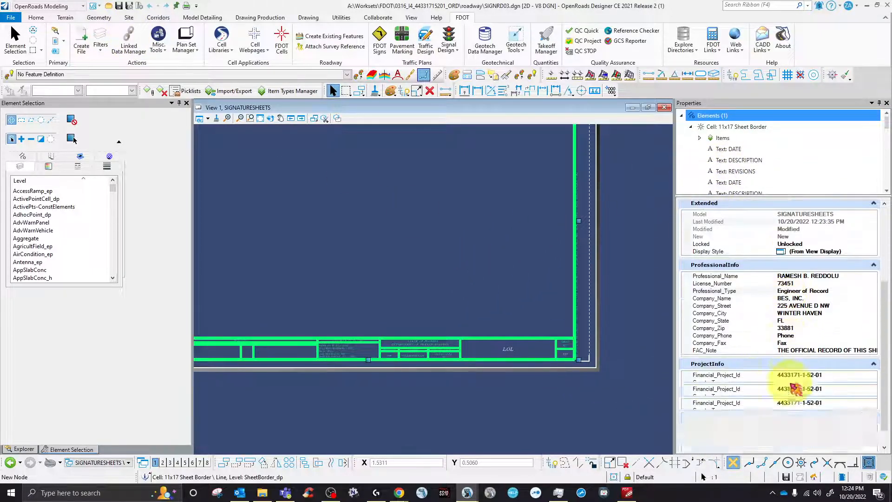
{"action": "left_click", "coordinate": [830, 354]}
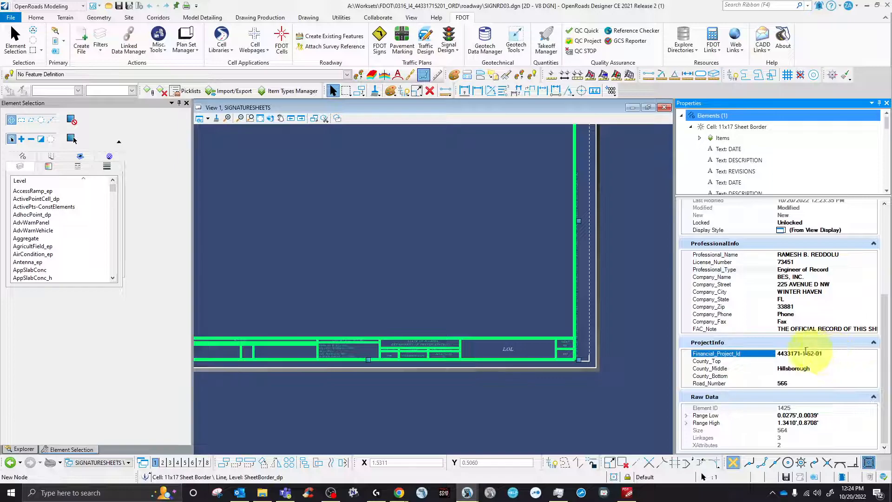
{"action": "left_click", "coordinate": [777, 353]}
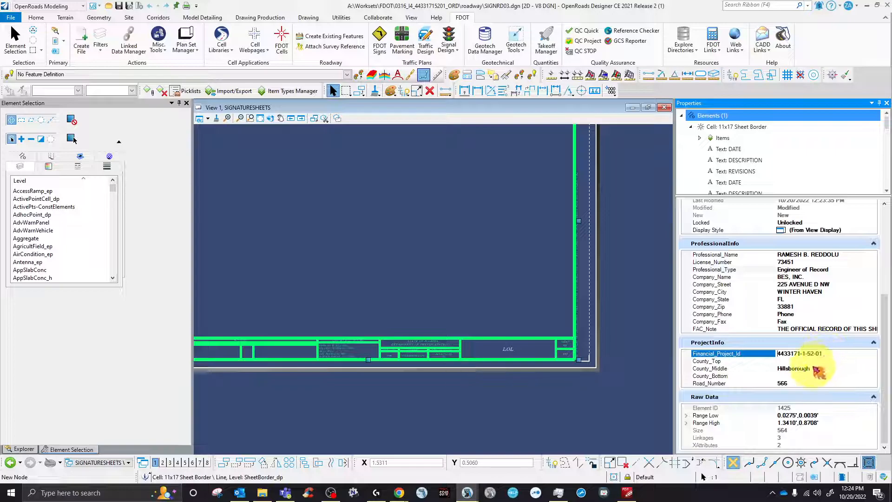
{"action": "left_click", "coordinate": [800, 354]}
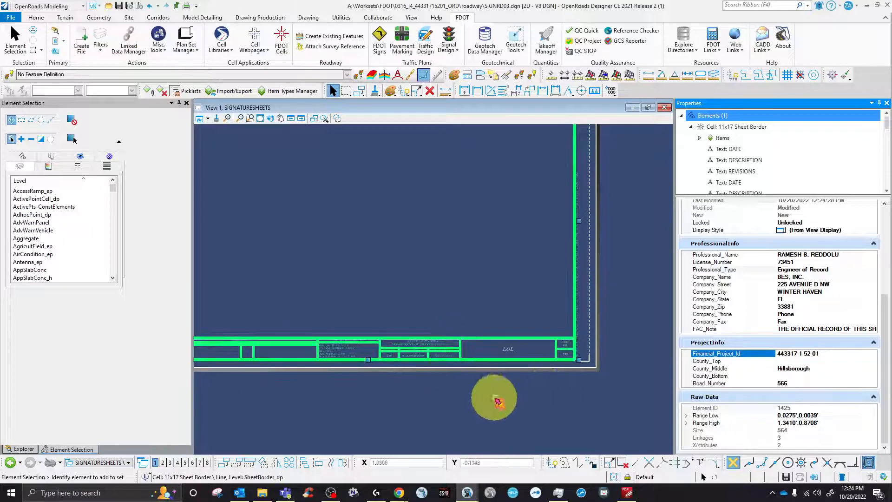
{"action": "left_click", "coordinate": [444, 365]}
{"action": "scroll", "coordinate": [443, 365], "scroll_direction": "up", "scroll_amount": 5}
{"action": "scroll", "coordinate": [442, 365], "scroll_direction": "down", "scroll_amount": 5}
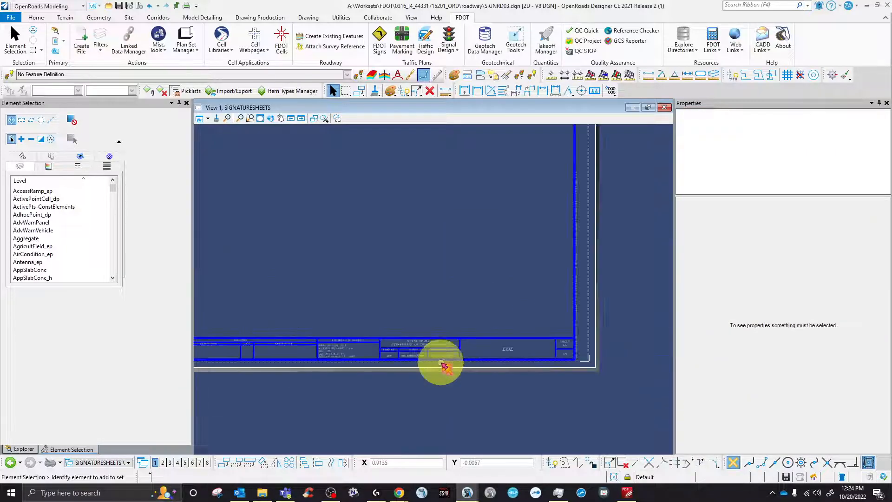
{"action": "scroll", "coordinate": [442, 365], "scroll_direction": "down", "scroll_amount": 3}
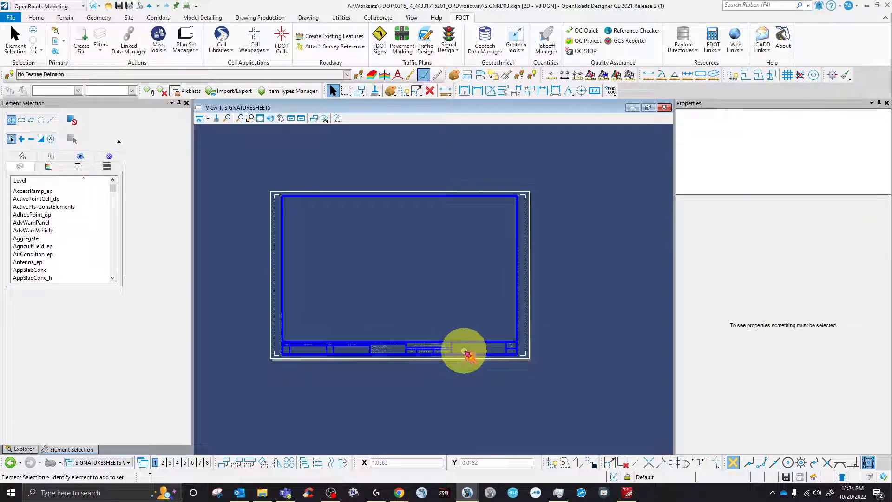
Select the 11x17 Sheet Border cell again and check its ProfessionalInfo and ProjectInfo properties.
{"action": "left_click", "coordinate": [185, 36]}
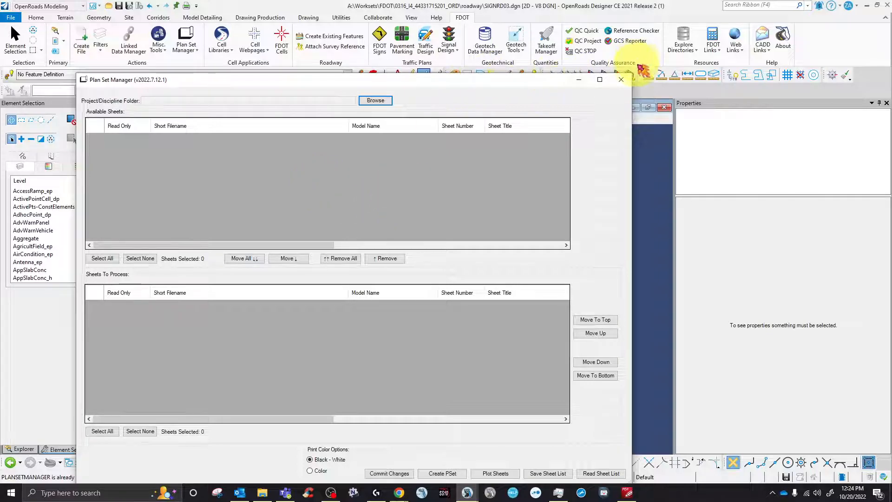
{"action": "left_click", "coordinate": [621, 80]}
{"action": "left_click", "coordinate": [505, 342]}
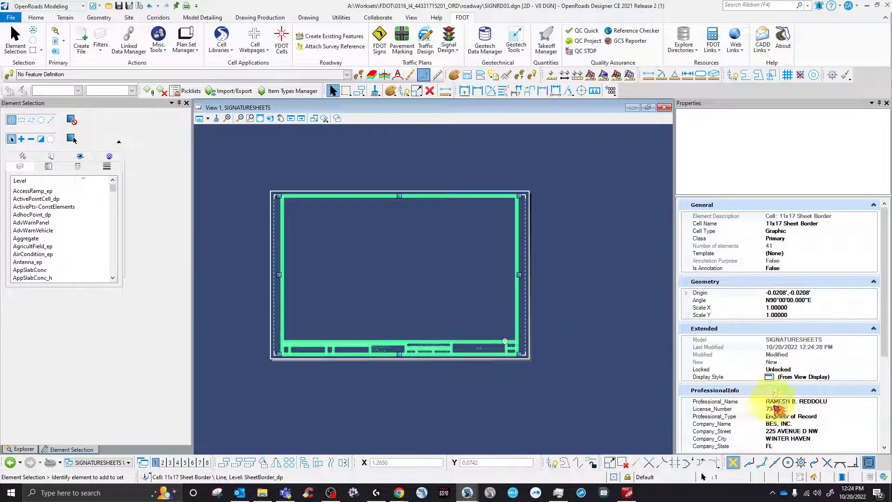
{"action": "scroll", "coordinate": [809, 369], "scroll_direction": "down", "scroll_amount": 3}
{"action": "scroll", "coordinate": [810, 371], "scroll_direction": "down", "scroll_amount": 3}
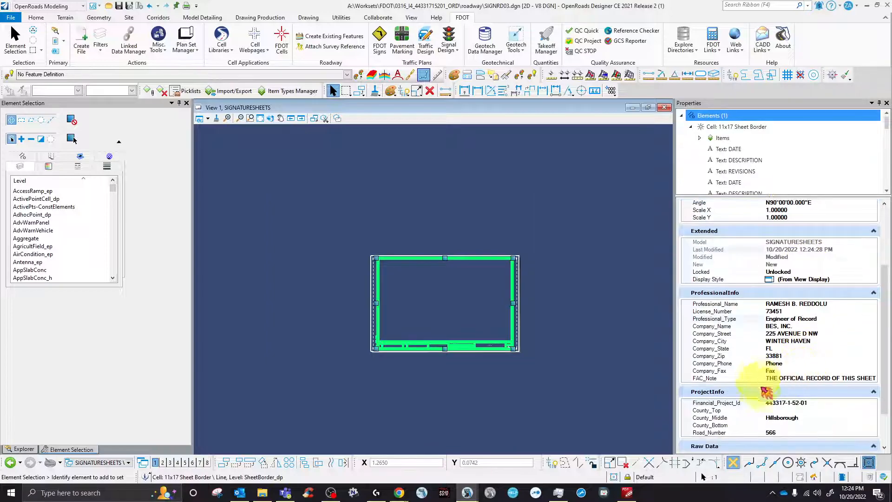
{"action": "scroll", "coordinate": [488, 336], "scroll_direction": "up", "scroll_amount": 2}
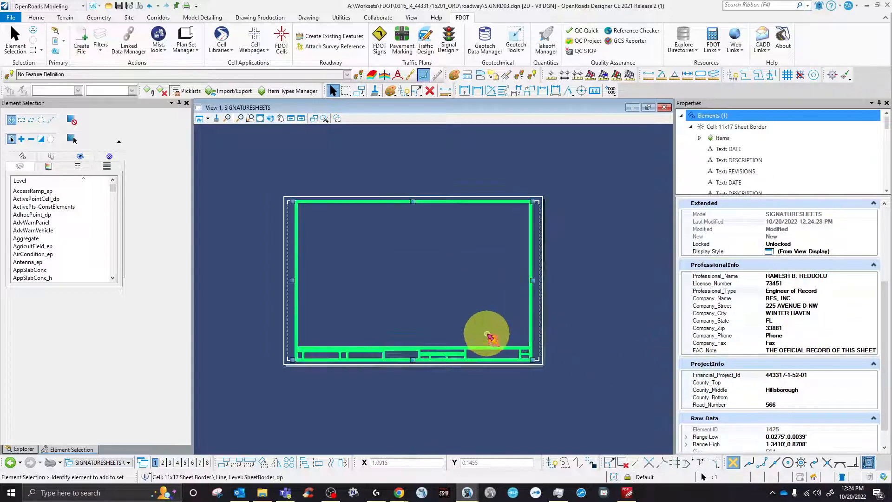
{"action": "left_click", "coordinate": [188, 40]}
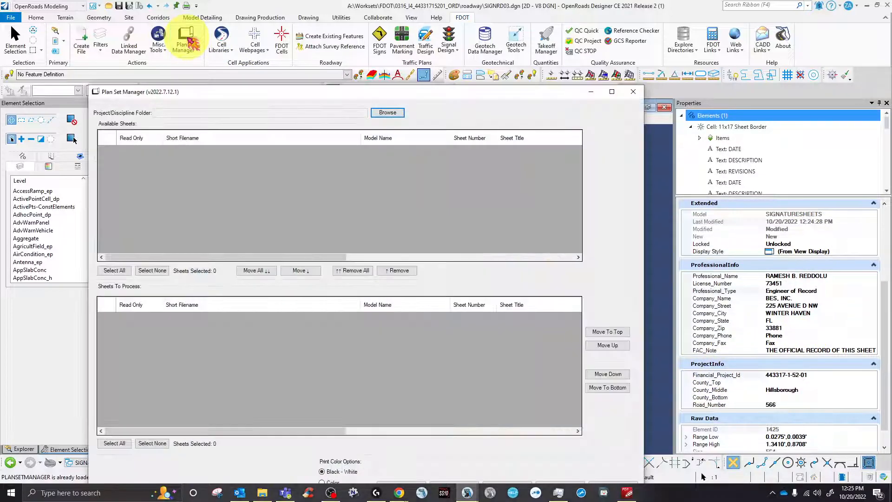
{"action": "left_click", "coordinate": [387, 113]}
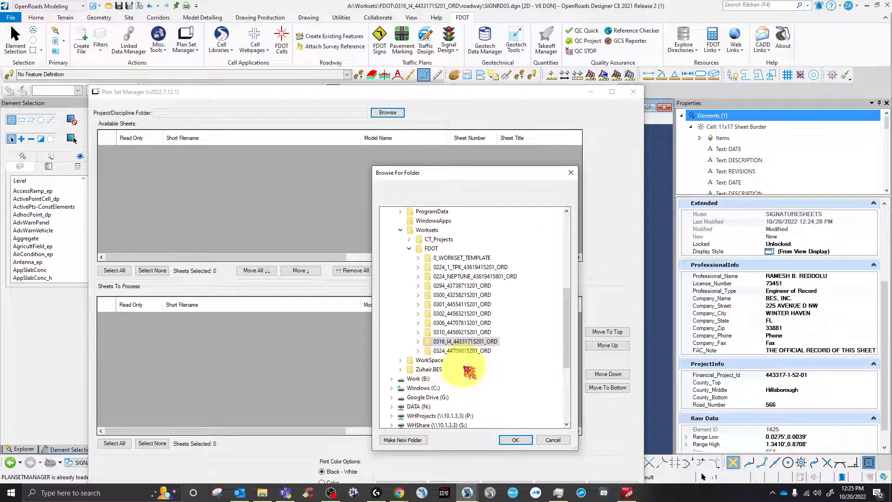
{"action": "left_click", "coordinate": [417, 341]}
{"action": "scroll", "coordinate": [483, 338], "scroll_direction": "down", "scroll_amount": 3}
{"action": "scroll", "coordinate": [479, 334], "scroll_direction": "down", "scroll_amount": 3}
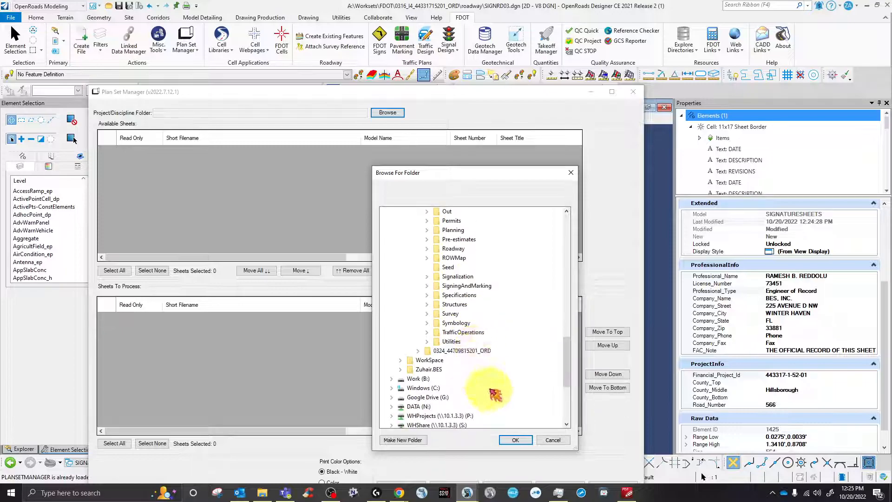
{"action": "left_click", "coordinate": [449, 250]}
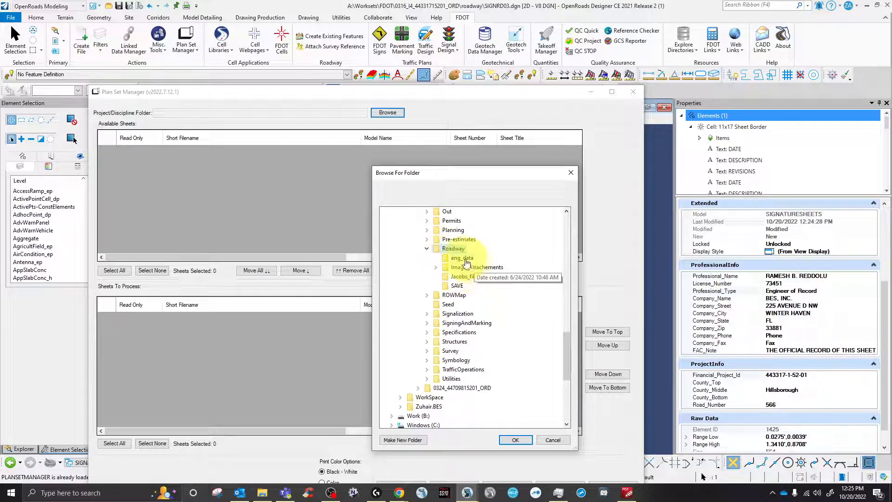
{"action": "left_click", "coordinate": [515, 440]}
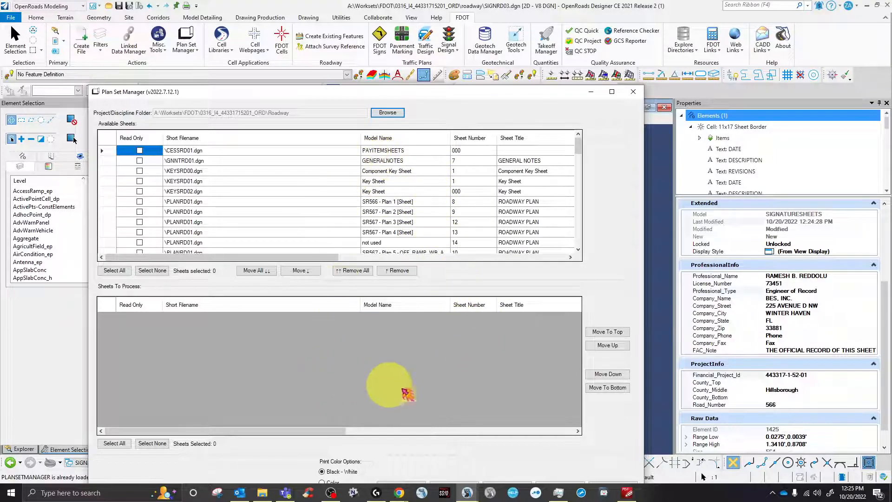
{"action": "left_click", "coordinate": [472, 92]}
{"action": "left_click_drag", "start_coordinate": [472, 92], "coordinate": [478, 30]}
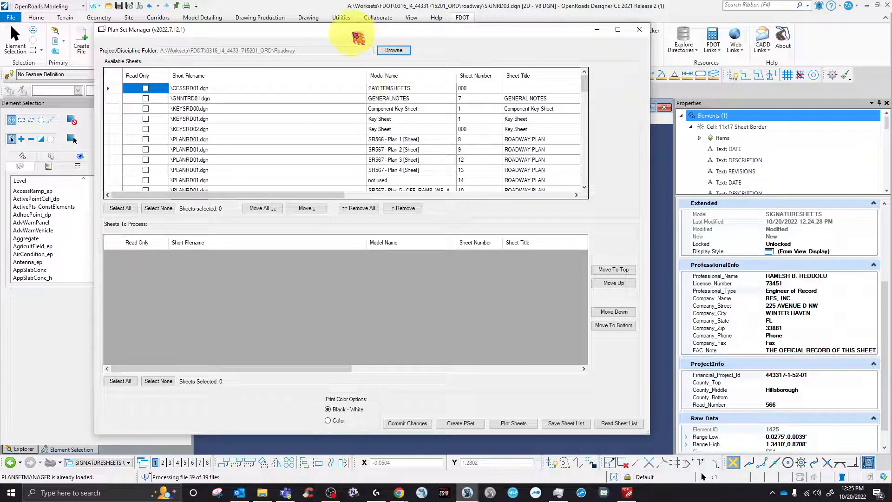
{"action": "left_click", "coordinate": [641, 29]}
Reopen Plan Set Manager and read the SheetInfo sheet list from the Roadway eng_data folder.
{"action": "left_click", "coordinate": [186, 39]}
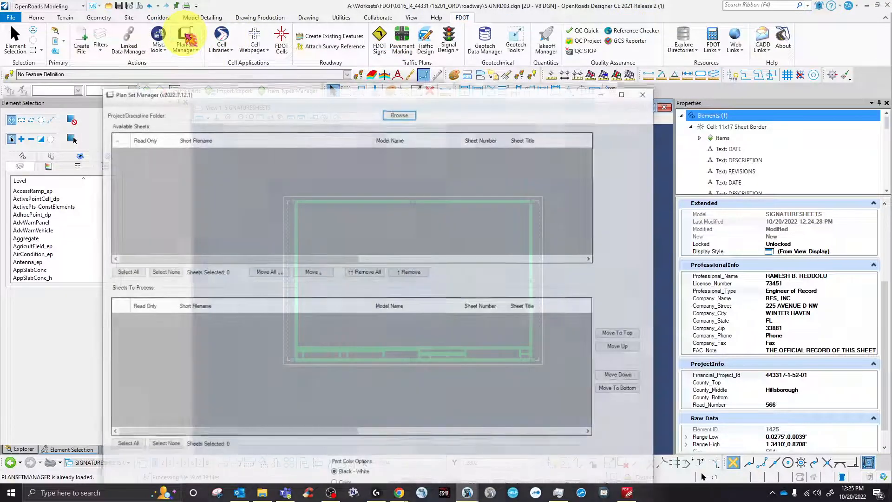
{"action": "left_click_drag", "start_coordinate": [527, 96], "coordinate": [513, 8]}
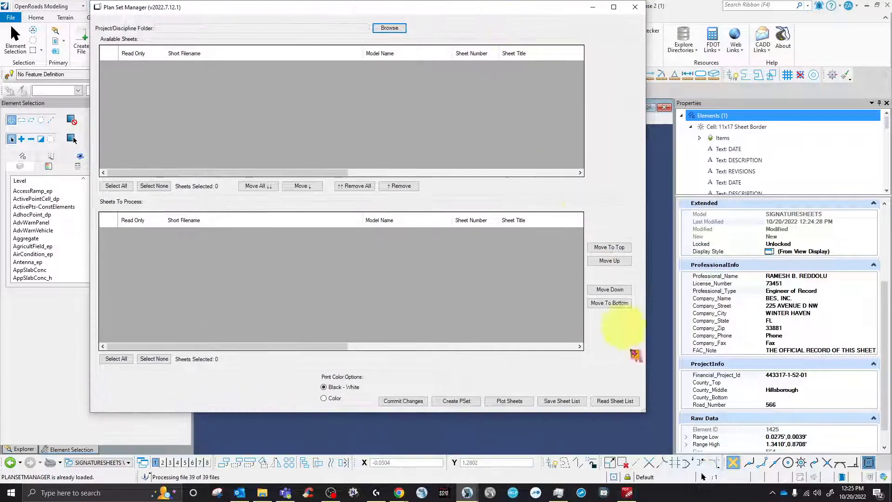
{"action": "left_click", "coordinate": [614, 401]}
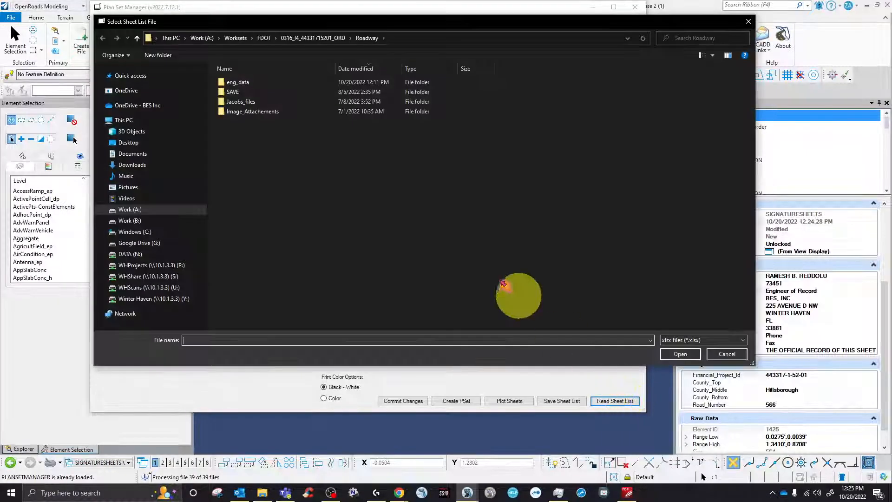
{"action": "double_click", "coordinate": [262, 86]}
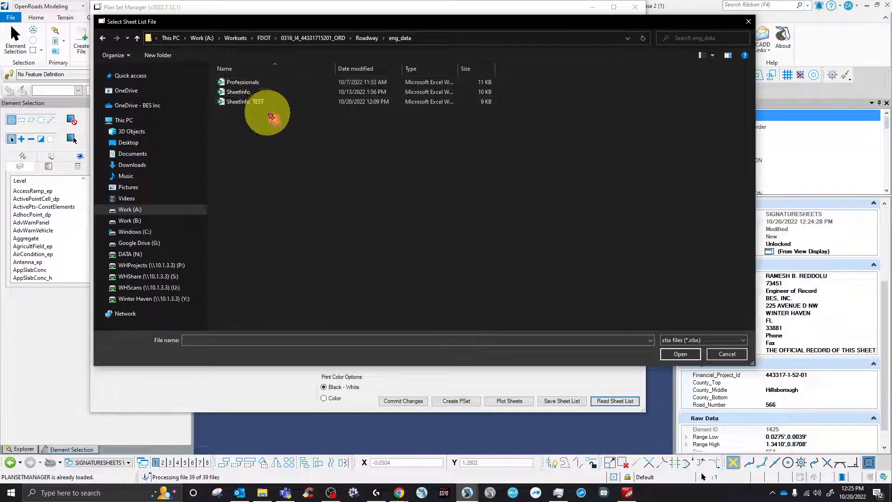
{"action": "left_click", "coordinate": [242, 92]}
{"action": "left_click", "coordinate": [680, 353]}
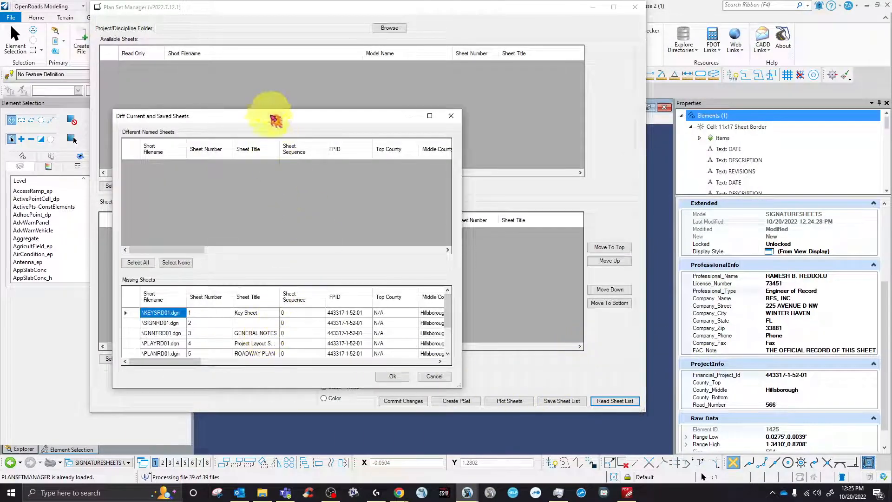
Try to bring all the missing sheets into Plan Set Manager, and read the SheetInfo sheet list again.
{"action": "left_click_drag", "start_coordinate": [274, 117], "coordinate": [297, 75]}
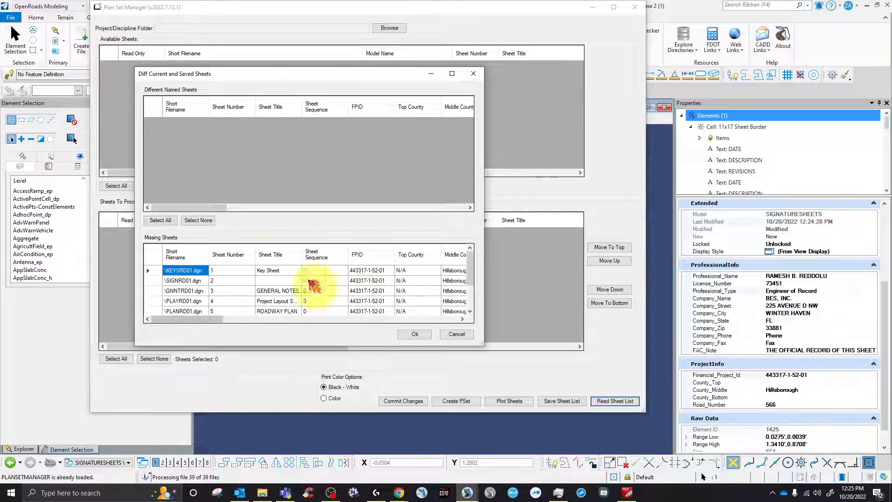
{"action": "left_click", "coordinate": [165, 222]}
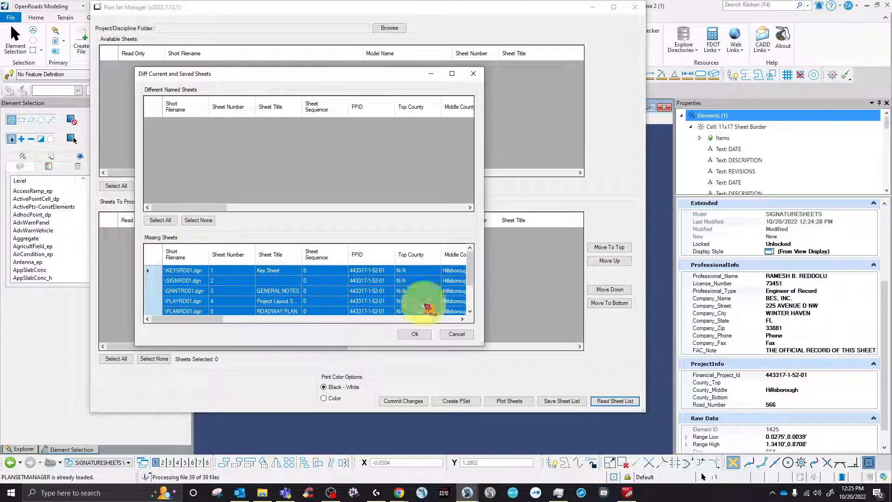
{"action": "left_click", "coordinate": [415, 334]}
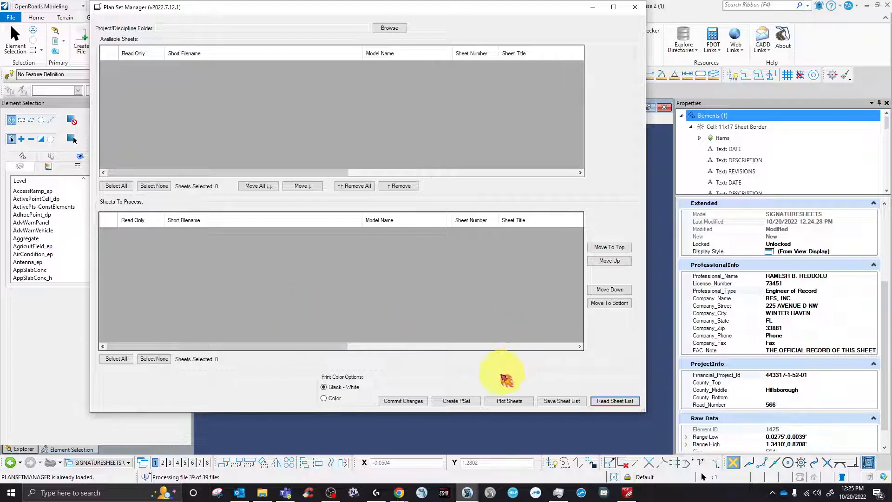
{"action": "left_click", "coordinate": [620, 400]}
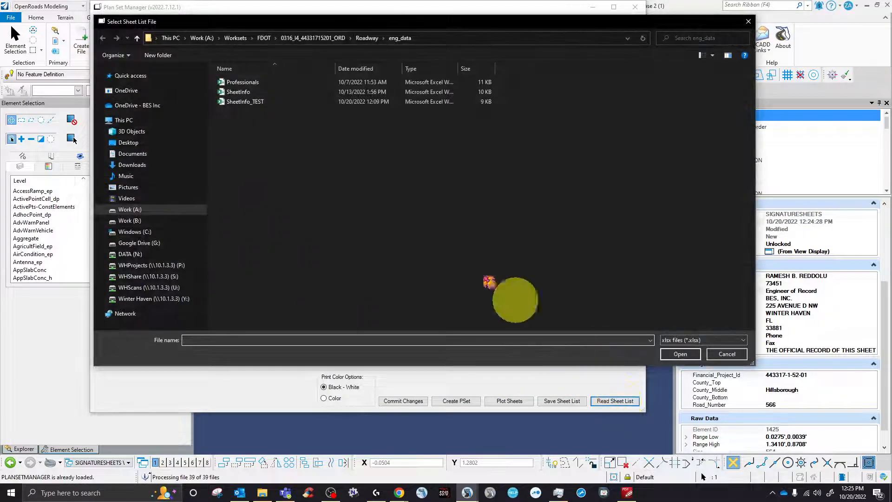
{"action": "left_click", "coordinate": [238, 92]}
{"action": "left_click", "coordinate": [681, 353]}
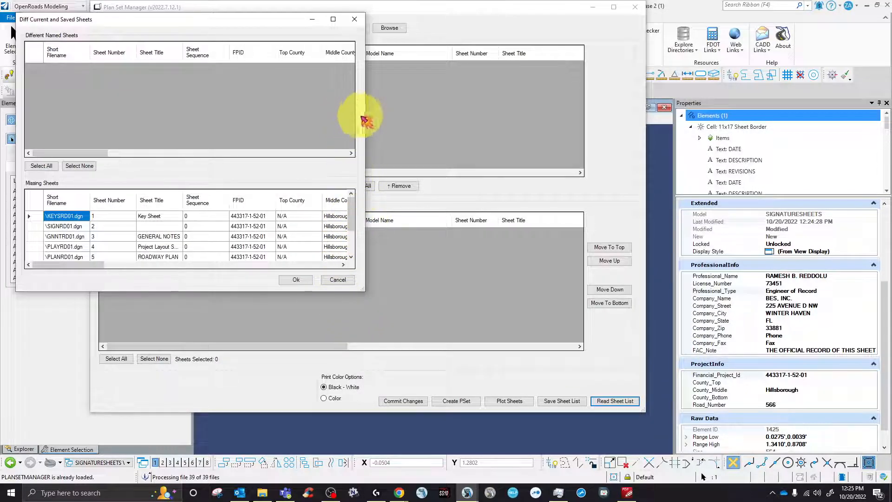
Widen the current-versus-saved sheet comparison to show its data columns and select all the missing sheets.
{"action": "left_click_drag", "start_coordinate": [365, 109], "coordinate": [742, 124]}
{"action": "scroll", "coordinate": [376, 246], "scroll_direction": "down", "scroll_amount": 1}
{"action": "left_click_drag", "start_coordinate": [373, 261], "coordinate": [204, 273]}
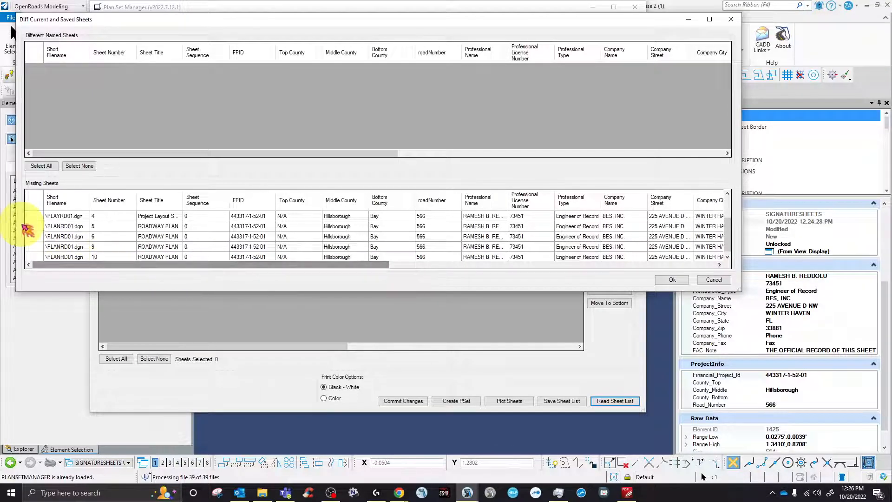
{"action": "left_click", "coordinate": [35, 216]}
{"action": "left_click", "coordinate": [35, 197]}
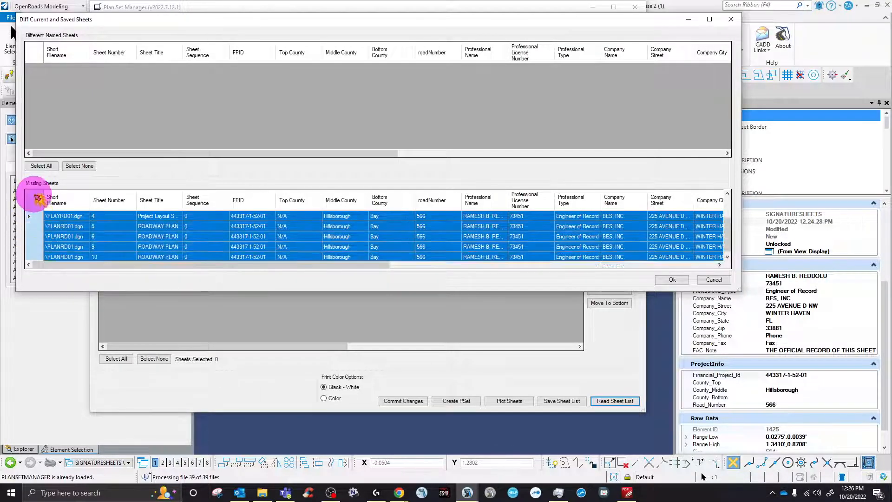
{"action": "left_click", "coordinate": [45, 168]}
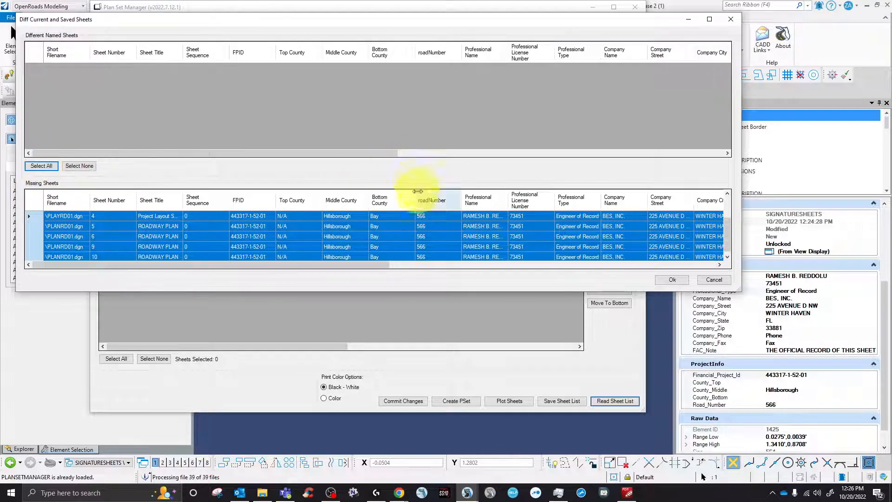
Make the sheet comparison taller, review the selected missing sheets and accept them for processing.
{"action": "left_click_drag", "start_coordinate": [391, 293], "coordinate": [415, 400]}
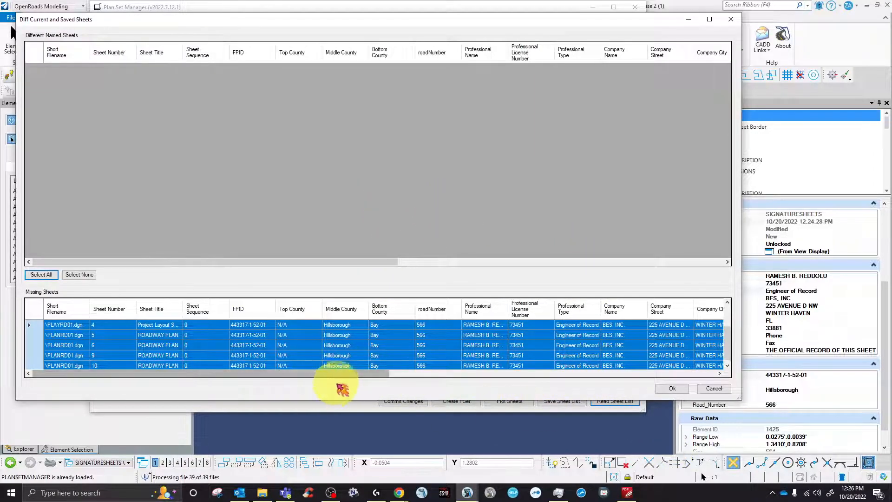
{"action": "left_click_drag", "start_coordinate": [339, 374], "coordinate": [35, 375]}
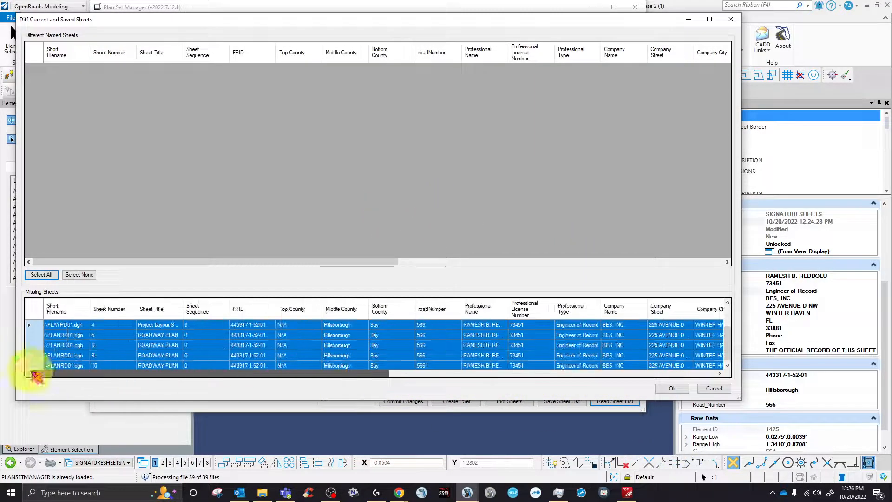
{"action": "scroll", "coordinate": [260, 342], "scroll_direction": "down", "scroll_amount": 1}
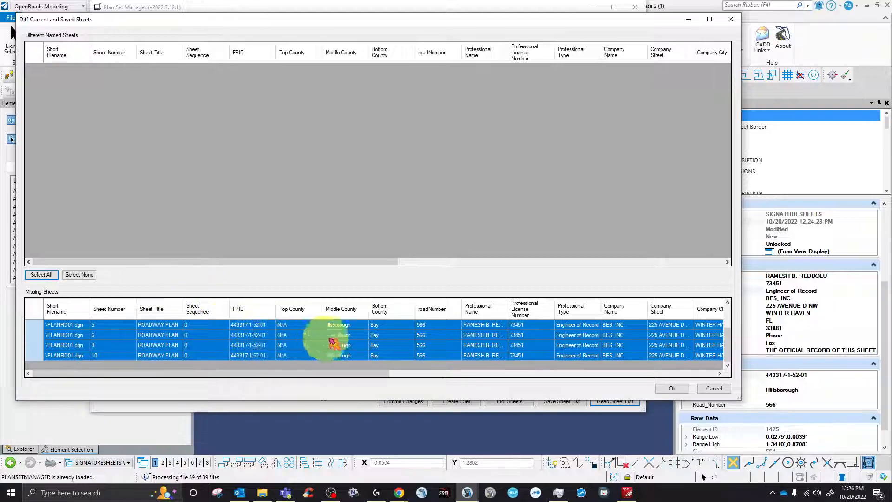
{"action": "scroll", "coordinate": [329, 342], "scroll_direction": "up", "scroll_amount": 2}
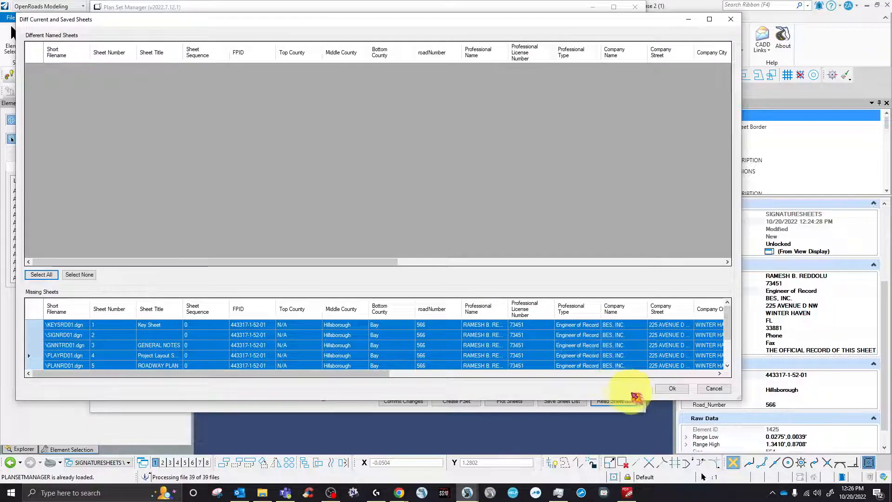
{"action": "left_click", "coordinate": [672, 387]}
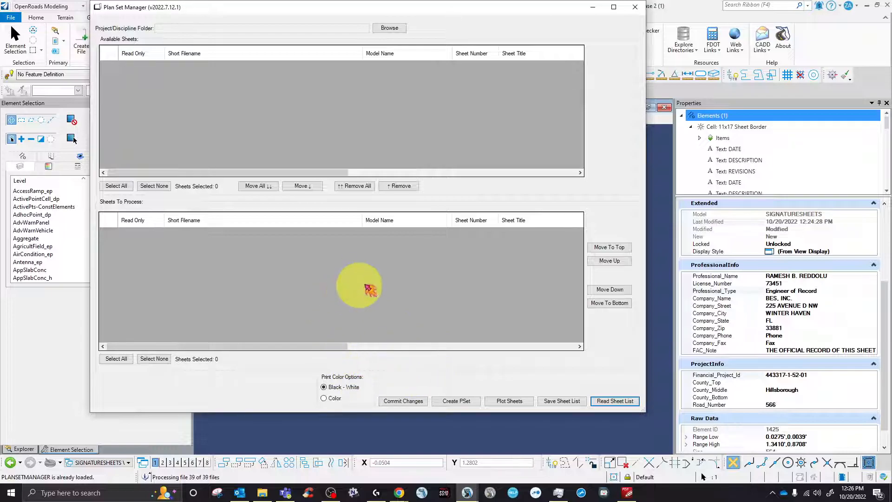
Close Plan Set Manager, undock the Element Selection settings and show the workset's Sheet Index in the Explorer.
{"action": "left_click_drag", "start_coordinate": [248, 12], "coordinate": [307, 30]}
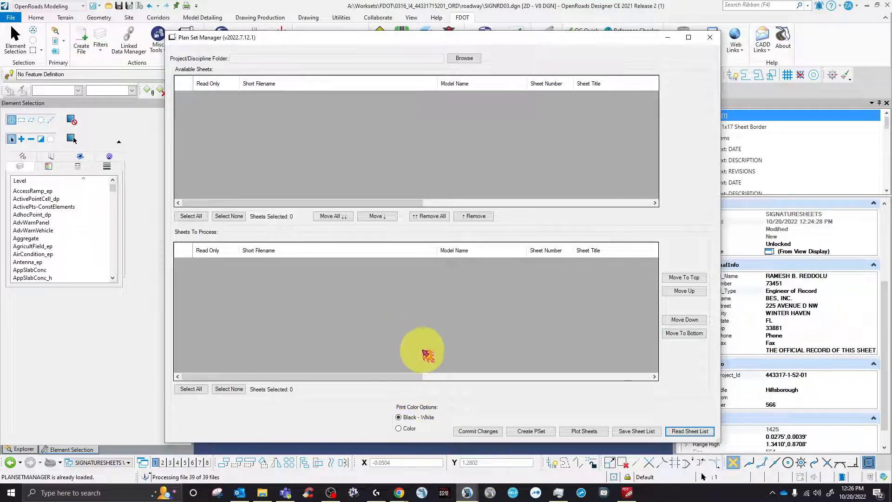
{"action": "left_click", "coordinate": [713, 37]}
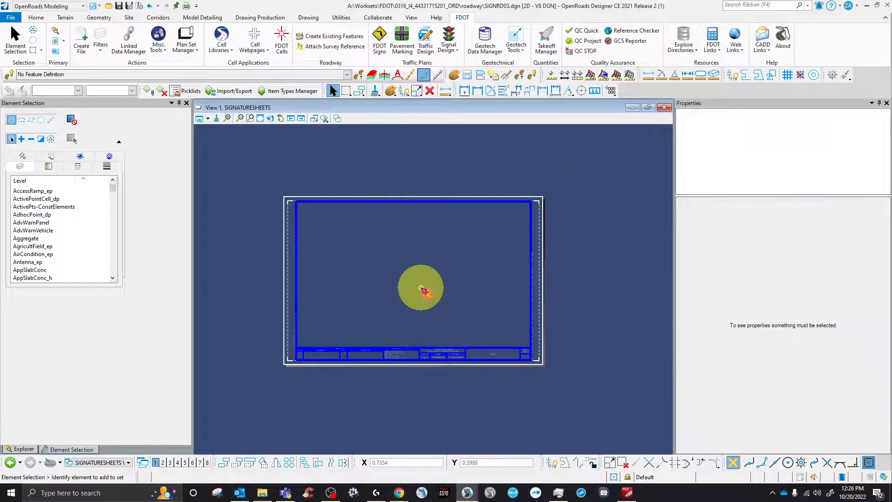
{"action": "left_click_drag", "start_coordinate": [71, 102], "coordinate": [293, 158]}
{"action": "left_click", "coordinate": [130, 123]}
{"action": "left_click", "coordinate": [65, 147]}
{"action": "left_click", "coordinate": [7, 147]}
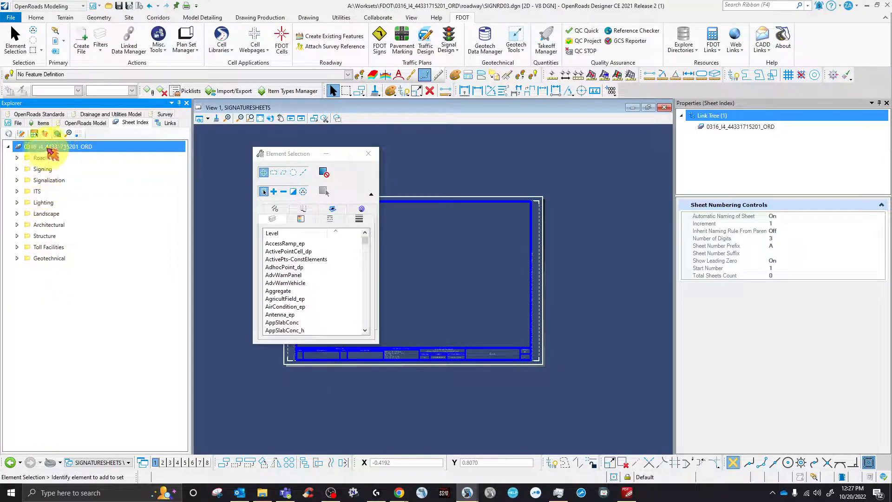
Make the Sheet Index editable, expand its discipline folders and select the Roadway folder.
{"action": "left_click", "coordinate": [20, 134]}
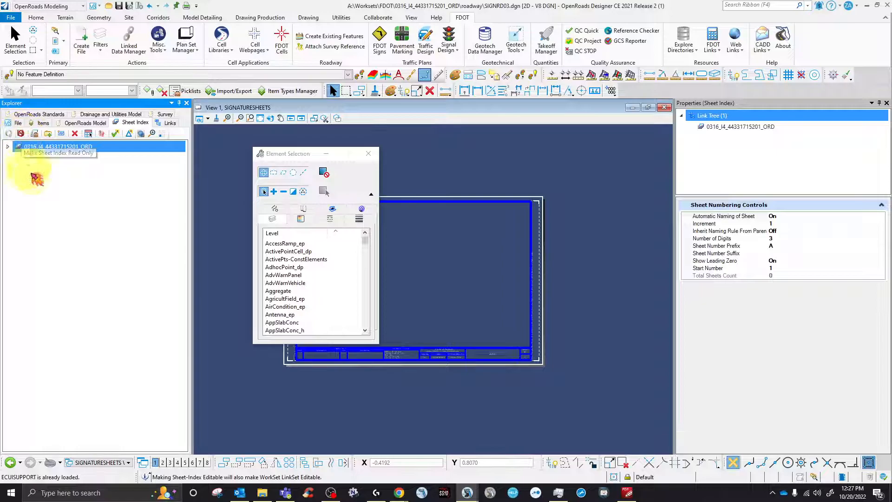
{"action": "left_click", "coordinate": [7, 148]}
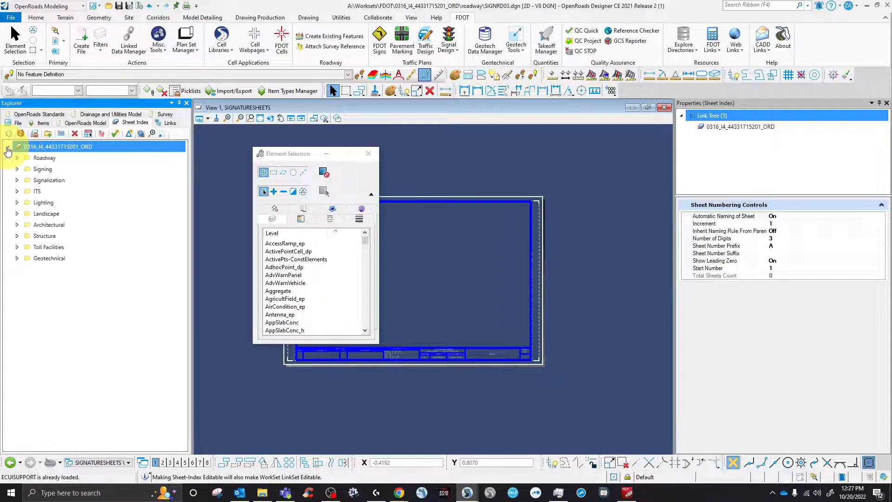
{"action": "left_click", "coordinate": [44, 158]}
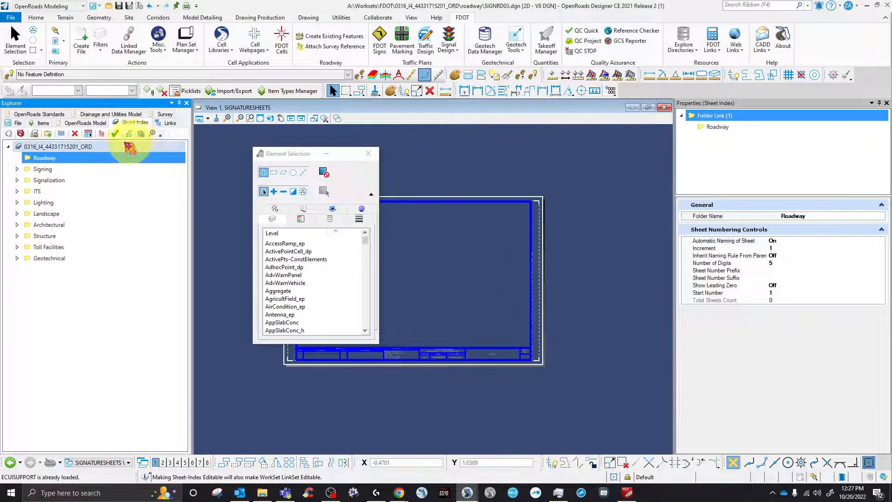
Start adding sheets to the Roadway index folder, choosing SIGNRD01, SIGNRD02 and SIGNRD03 from the workset's Roadway directory.
{"action": "right_click", "coordinate": [54, 161]}
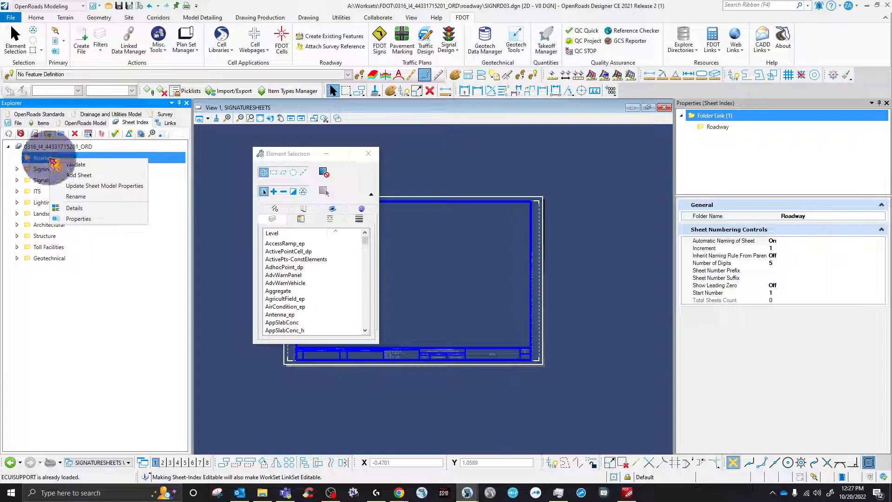
{"action": "left_click", "coordinate": [121, 176]}
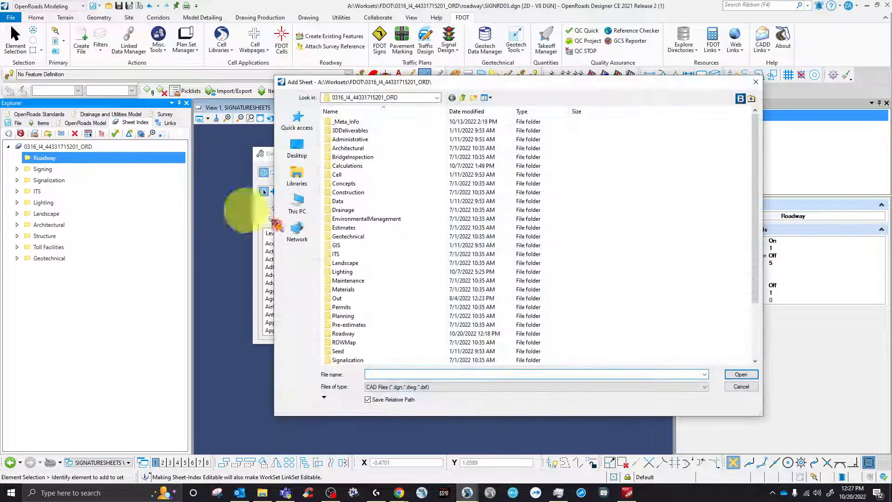
{"action": "scroll", "coordinate": [473, 291], "scroll_direction": "down", "scroll_amount": 3}
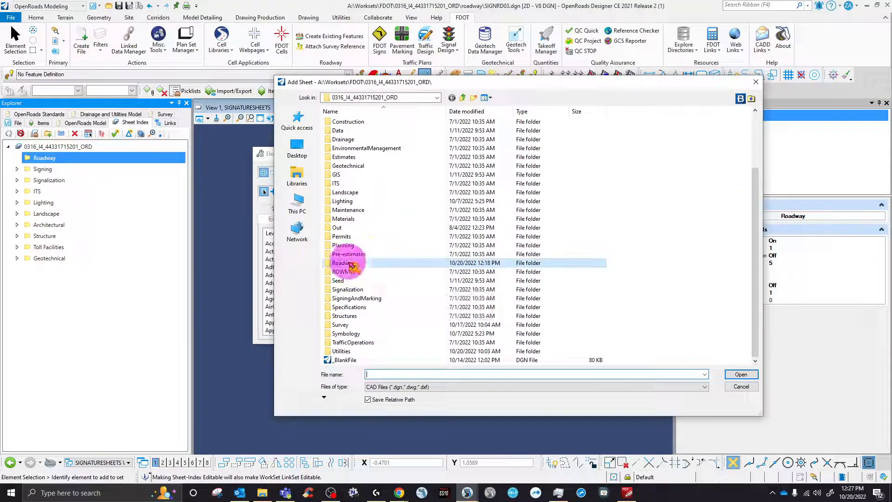
{"action": "double_click", "coordinate": [350, 256]}
{"action": "left_click", "coordinate": [372, 122]}
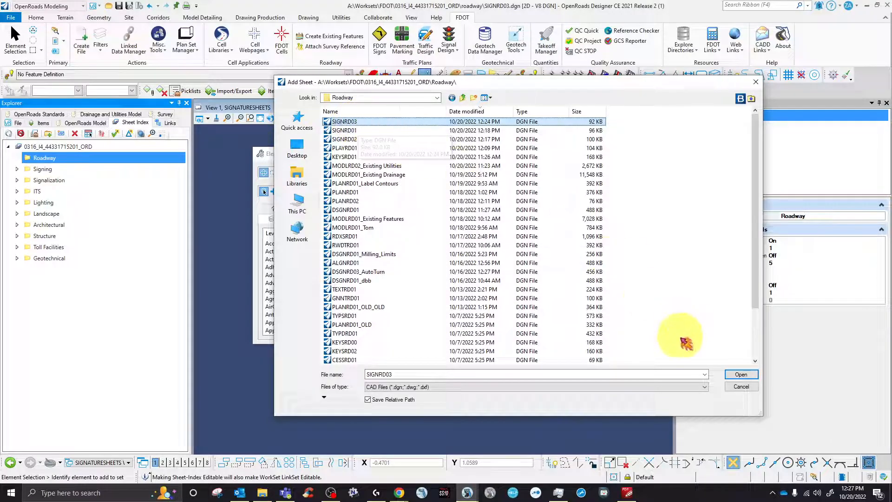
{"action": "left_click", "coordinate": [346, 130], "text": "ctrl"}
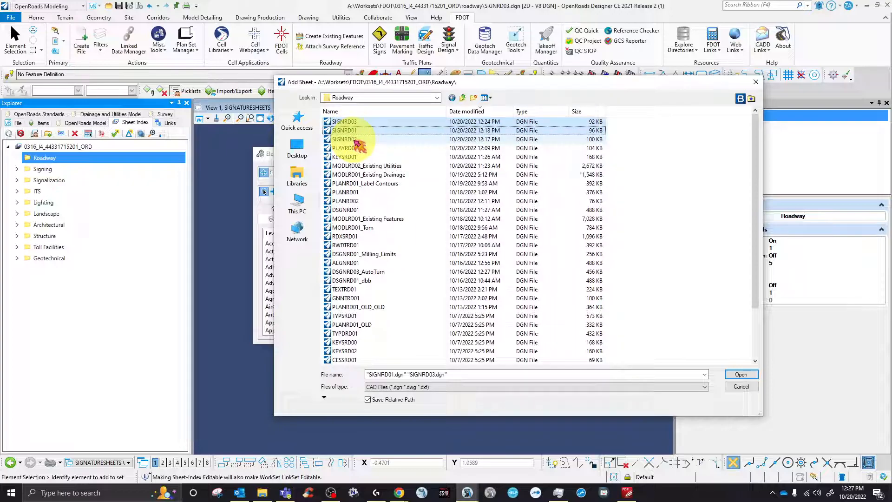
{"action": "left_click", "coordinate": [356, 139], "text": "ctrl"}
{"action": "left_click", "coordinate": [743, 379]}
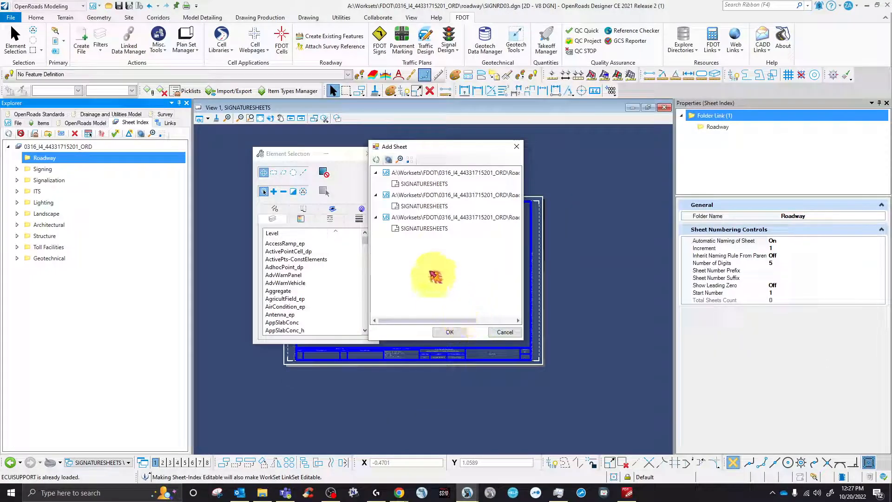
Add the SIGNATURESHEETS model of all three files to the Sheet Index and expand the Roadway folder.
{"action": "left_click", "coordinate": [420, 183]}
{"action": "left_click", "coordinate": [421, 206], "text": "ctrl"}
{"action": "left_click", "coordinate": [424, 230], "text": "ctrl"}
{"action": "left_click", "coordinate": [456, 334]}
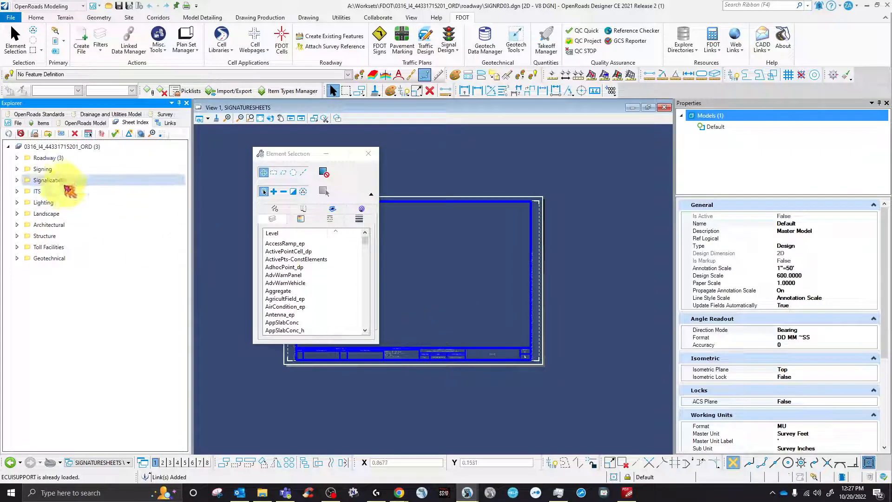
{"action": "left_click", "coordinate": [53, 159]}
{"action": "left_click", "coordinate": [15, 159]}
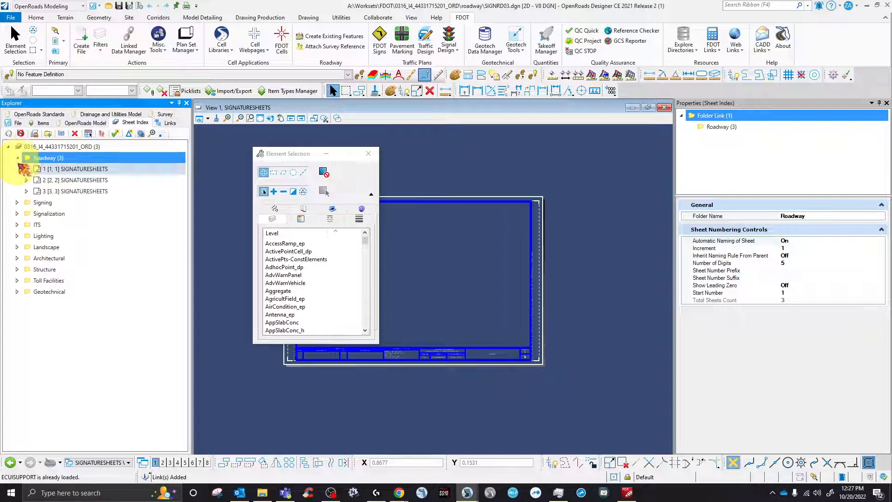
Try to move the SIGNRD01 sheet down the Roadway order, and delete its link from the Sheet Index.
{"action": "left_click", "coordinate": [64, 169]}
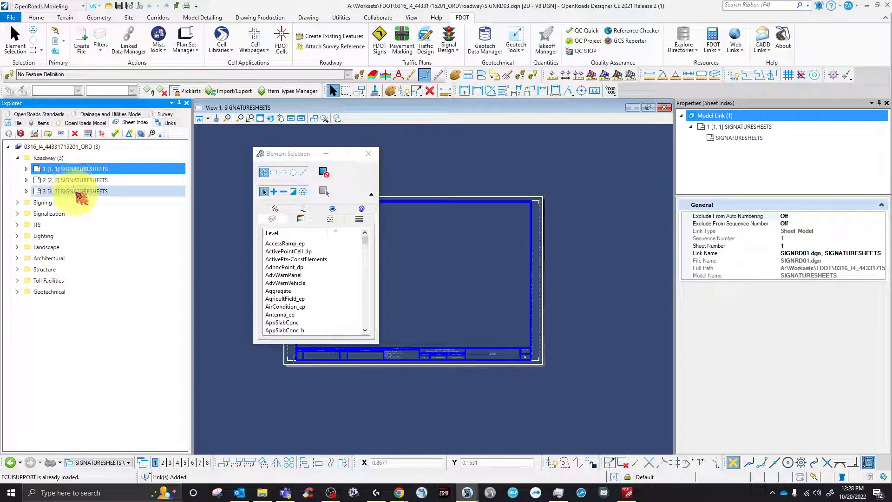
{"action": "left_click_drag", "start_coordinate": [70, 170], "coordinate": [77, 199]}
{"action": "left_click", "coordinate": [80, 179]}
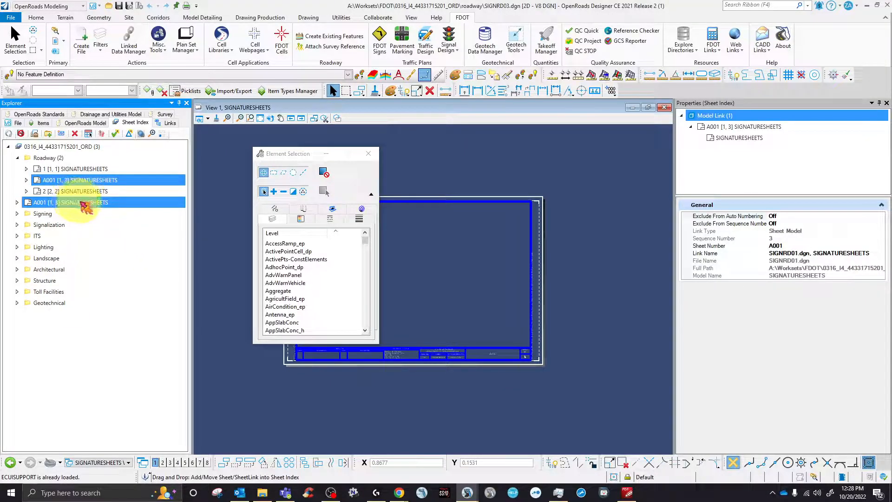
{"action": "left_click", "coordinate": [78, 133]}
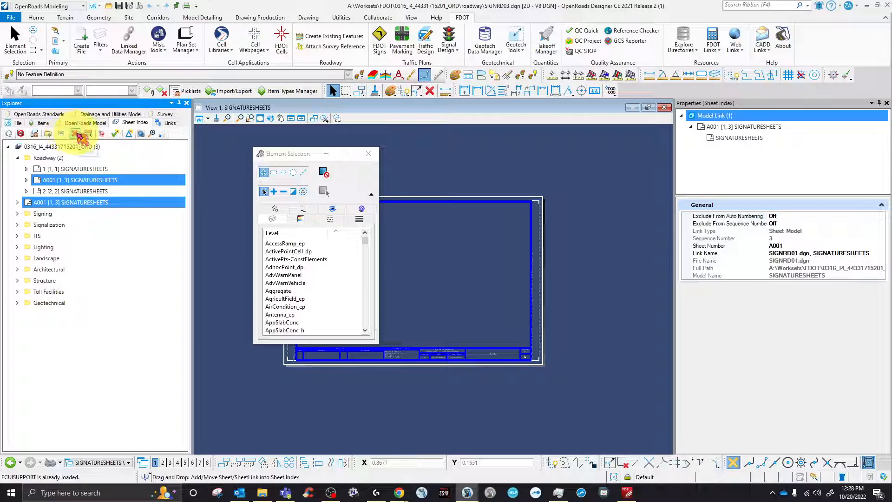
{"action": "left_click", "coordinate": [78, 181]}
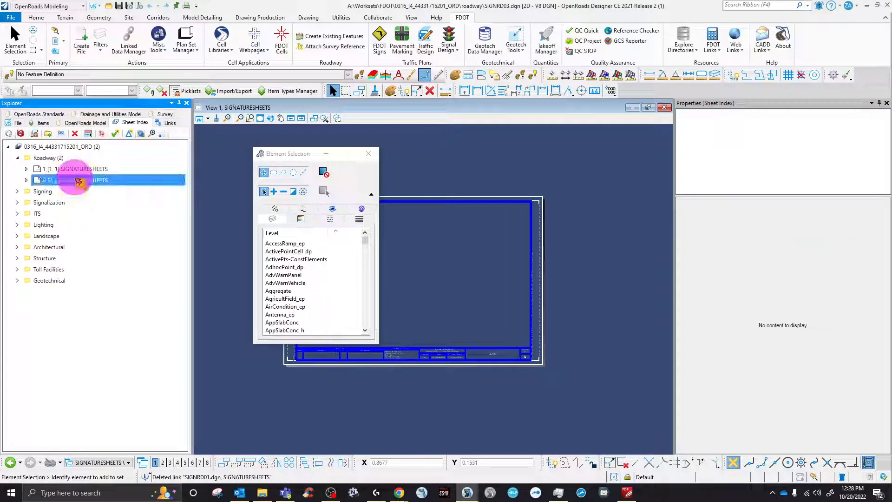
Open the first Roadway sheet, SIGNRD02, from the Sheet Index and inspect its title block's sheet number.
{"action": "left_click", "coordinate": [95, 170]}
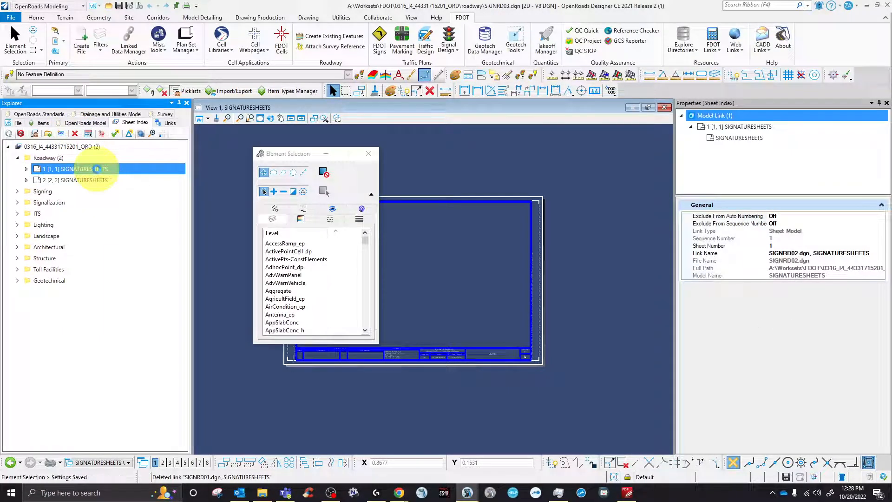
{"action": "double_click", "coordinate": [97, 169]}
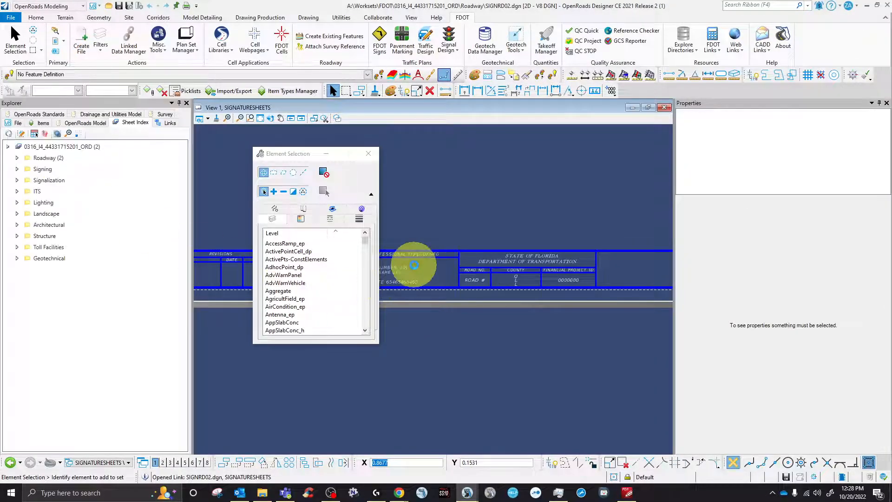
{"action": "scroll", "coordinate": [508, 264], "scroll_direction": "down", "scroll_amount": 5}
{"action": "scroll", "coordinate": [576, 269], "scroll_direction": "up", "scroll_amount": 7}
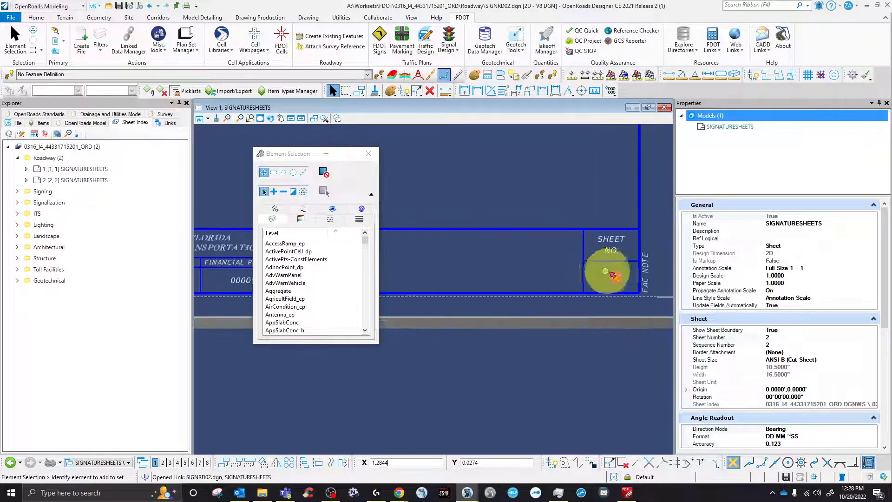
{"action": "scroll", "coordinate": [645, 277], "scroll_direction": "up", "scroll_amount": 2}
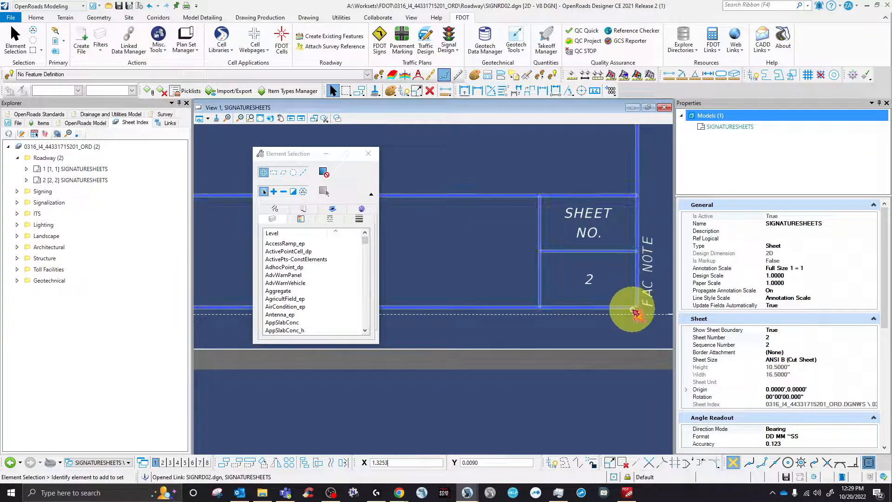
Switch SIGNRD02 to the Default model and back to SIGNATURESHEETS to refresh its sheet number field.
{"action": "left_click", "coordinate": [97, 462]}
{"action": "left_click", "coordinate": [97, 437]}
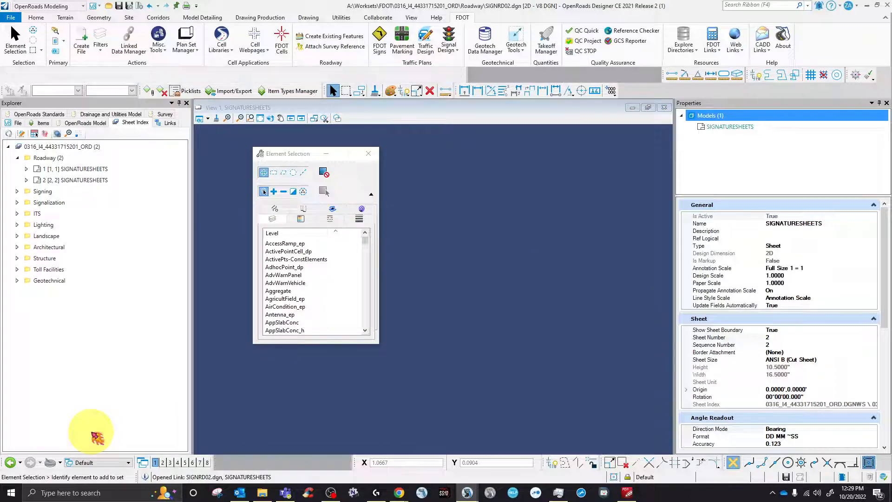
{"action": "left_click", "coordinate": [107, 463]}
{"action": "left_click", "coordinate": [108, 443]}
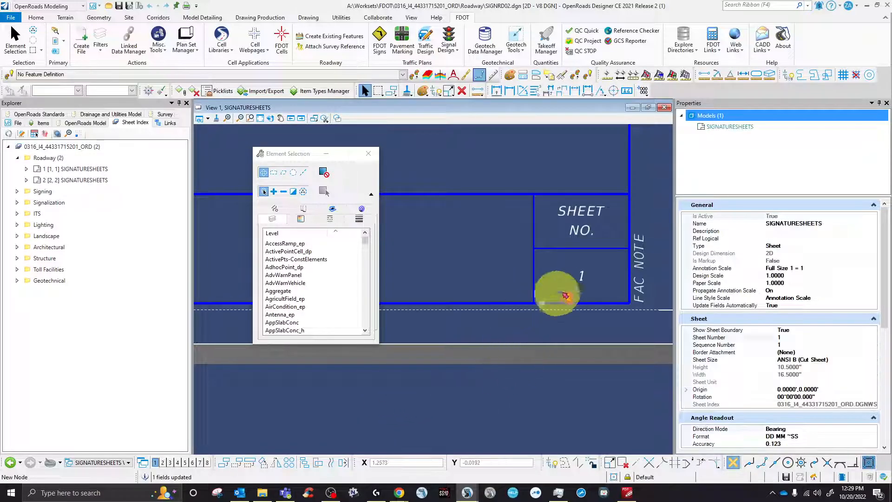
{"action": "scroll", "coordinate": [602, 306], "scroll_direction": "down", "scroll_amount": 5}
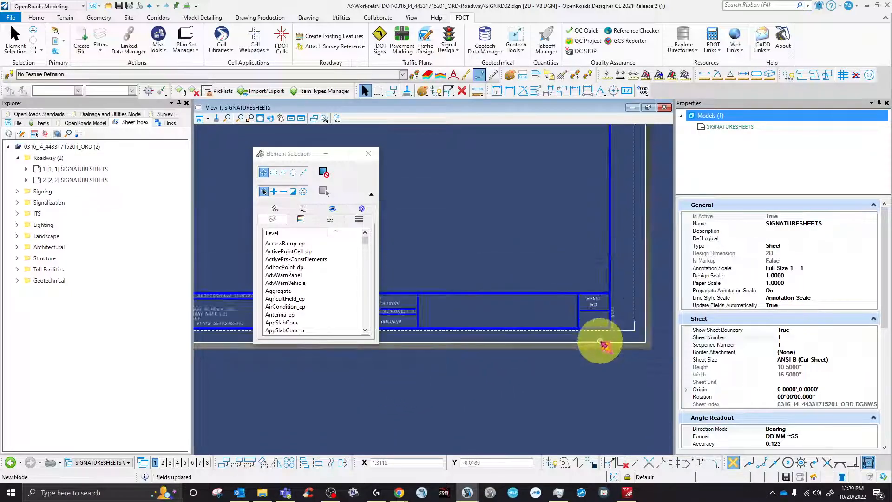
{"action": "scroll", "coordinate": [602, 344], "scroll_direction": "down", "scroll_amount": 2}
{"action": "scroll", "coordinate": [602, 343], "scroll_direction": "up", "scroll_amount": 2}
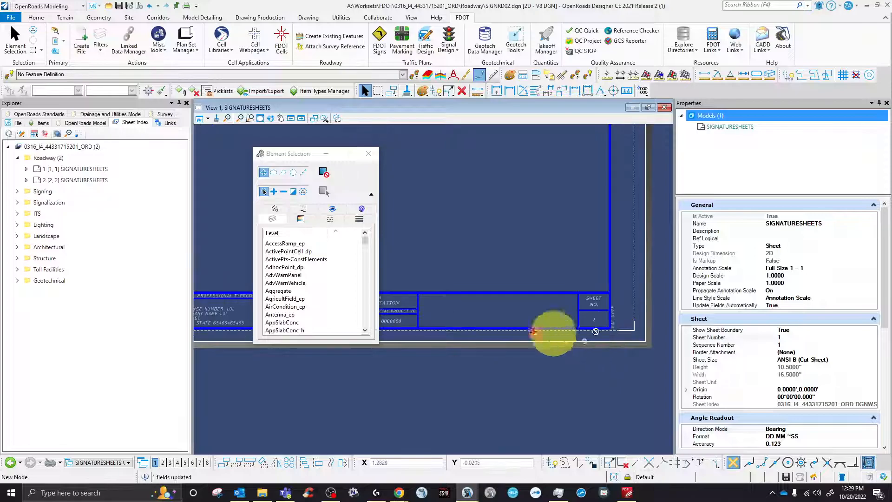
Open the second Roadway sheet, SIGNRD03, from the Sheet Index and inspect its title block's sheet number.
{"action": "left_click", "coordinate": [52, 168]}
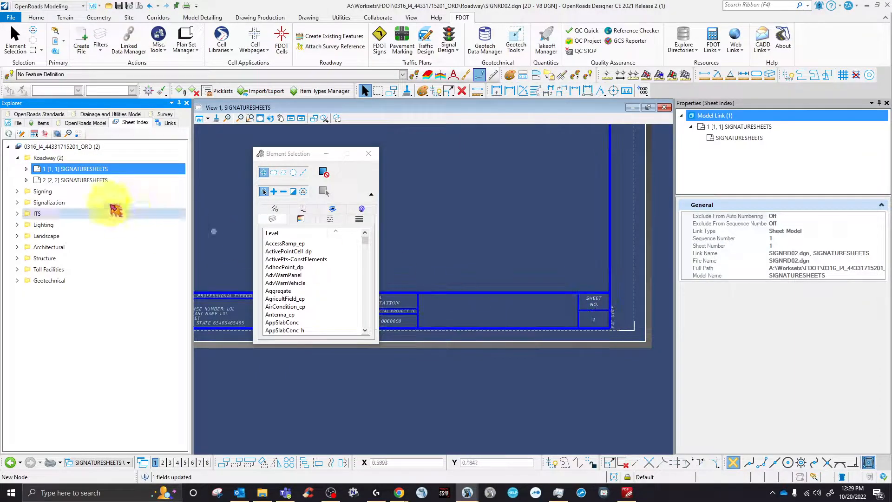
{"action": "double_click", "coordinate": [62, 180]}
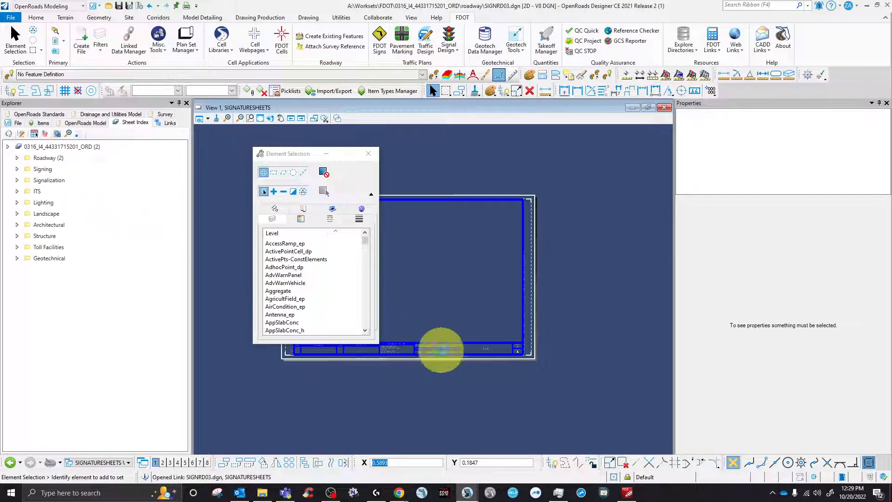
{"action": "left_click", "coordinate": [527, 352]}
{"action": "scroll", "coordinate": [528, 355], "scroll_direction": "up", "scroll_amount": 3}
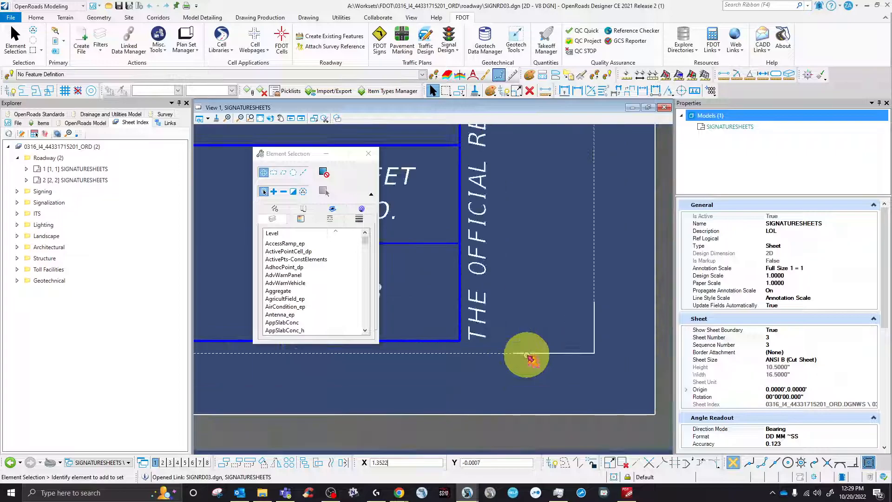
{"action": "scroll", "coordinate": [530, 355], "scroll_direction": "down", "scroll_amount": 2}
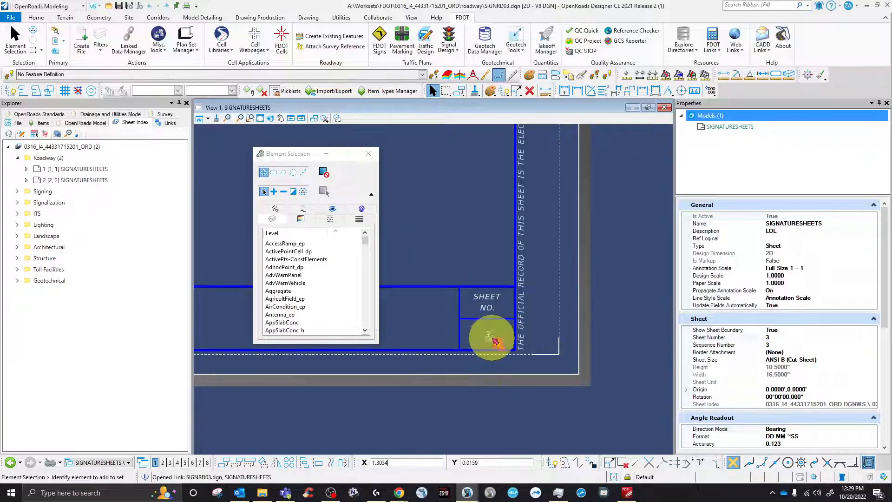
Refresh SIGNRD03's sheet number by switching to the Default model and back, and view the Roadway folder's numbering properties.
{"action": "left_click", "coordinate": [119, 462]}
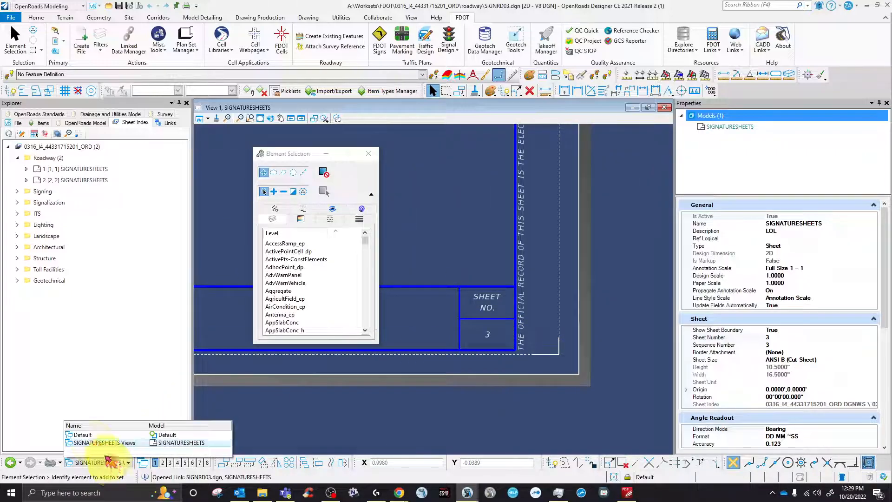
{"action": "left_click", "coordinate": [86, 435]}
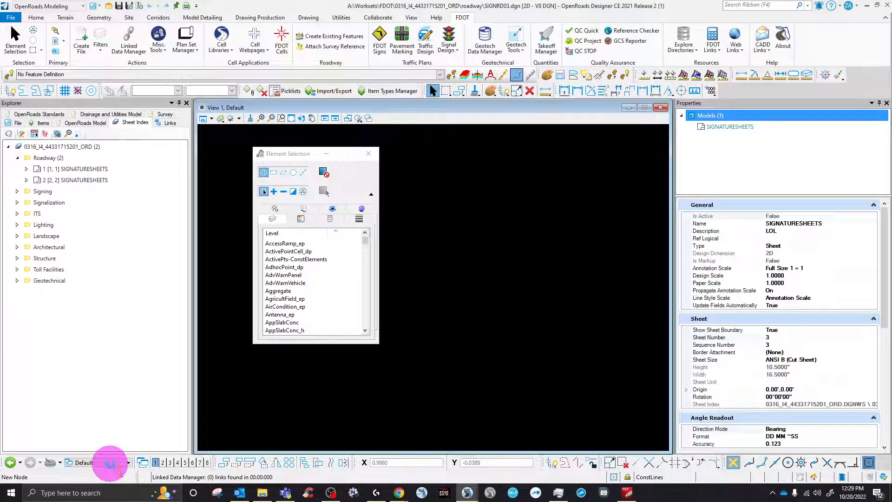
{"action": "left_click", "coordinate": [110, 463]}
{"action": "left_click", "coordinate": [125, 441]}
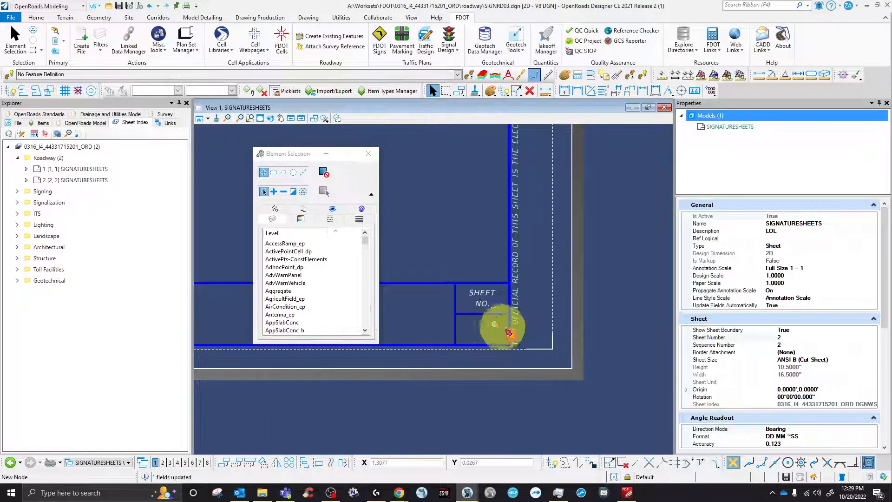
{"action": "scroll", "coordinate": [509, 350], "scroll_direction": "down", "scroll_amount": 3}
{"action": "scroll", "coordinate": [509, 351], "scroll_direction": "up", "scroll_amount": 3}
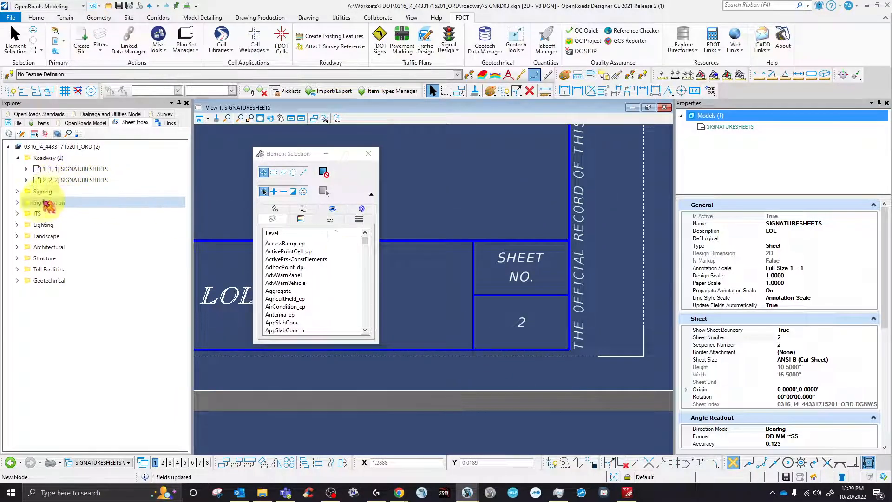
{"action": "left_click", "coordinate": [51, 158]}
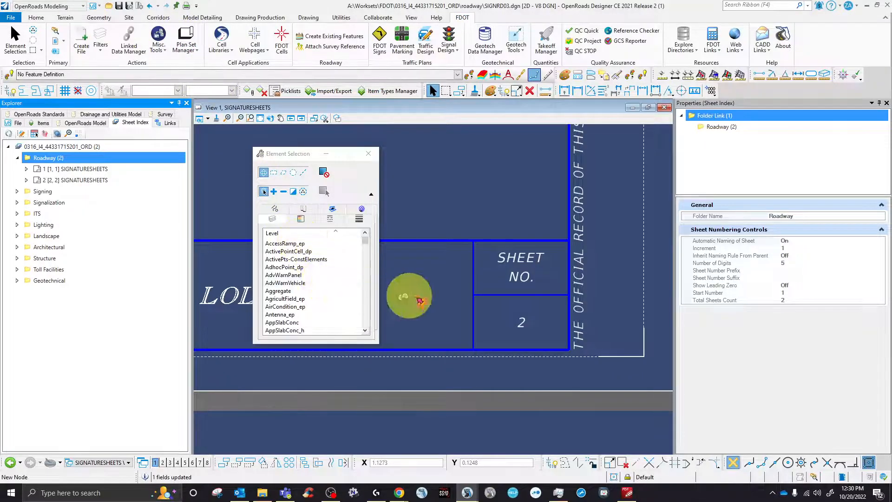
Move the Element Selection dialog clear of SIGNRD03's title block and examine the engineer of record, project data and sheet number fields.
{"action": "scroll", "coordinate": [527, 342], "scroll_direction": "down", "scroll_amount": 2}
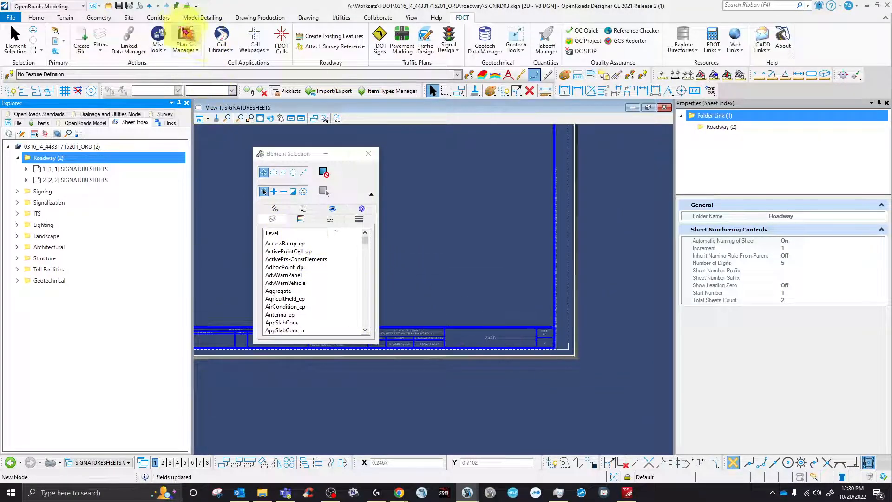
{"action": "scroll", "coordinate": [412, 374], "scroll_direction": "down", "scroll_amount": 2}
{"action": "scroll", "coordinate": [378, 361], "scroll_direction": "up", "scroll_amount": 5}
{"action": "scroll", "coordinate": [379, 362], "scroll_direction": "up", "scroll_amount": 2}
{"action": "left_click_drag", "start_coordinate": [282, 154], "coordinate": [270, 49]}
{"action": "scroll", "coordinate": [335, 325], "scroll_direction": "down", "scroll_amount": 2}
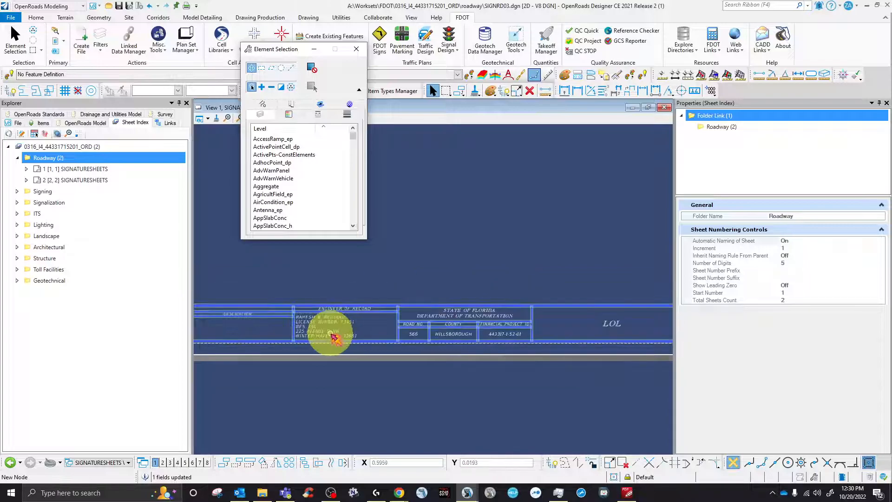
{"action": "scroll", "coordinate": [369, 348], "scroll_direction": "down", "scroll_amount": 2}
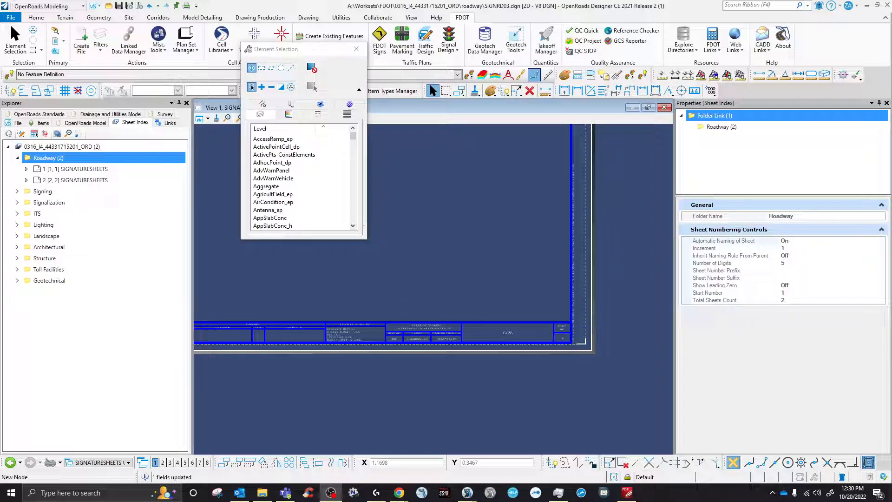
{"action": "left_click", "coordinate": [358, 343]}
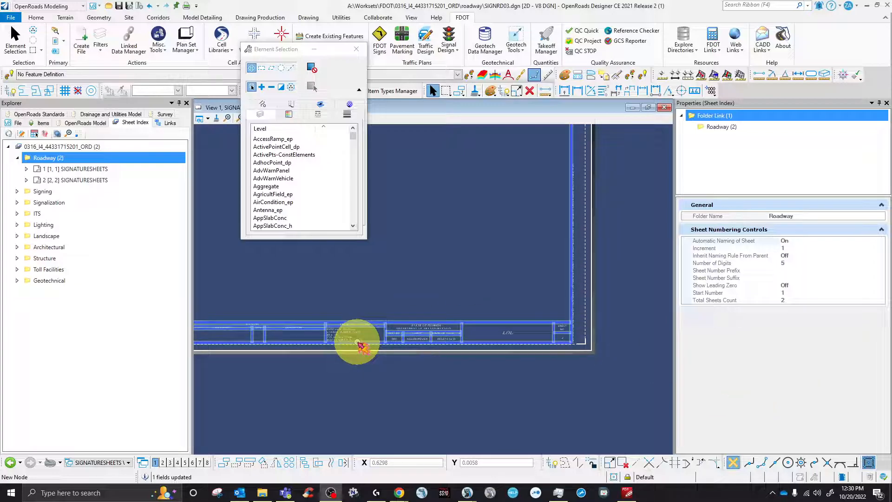
{"action": "scroll", "coordinate": [365, 325], "scroll_direction": "up", "scroll_amount": 5}
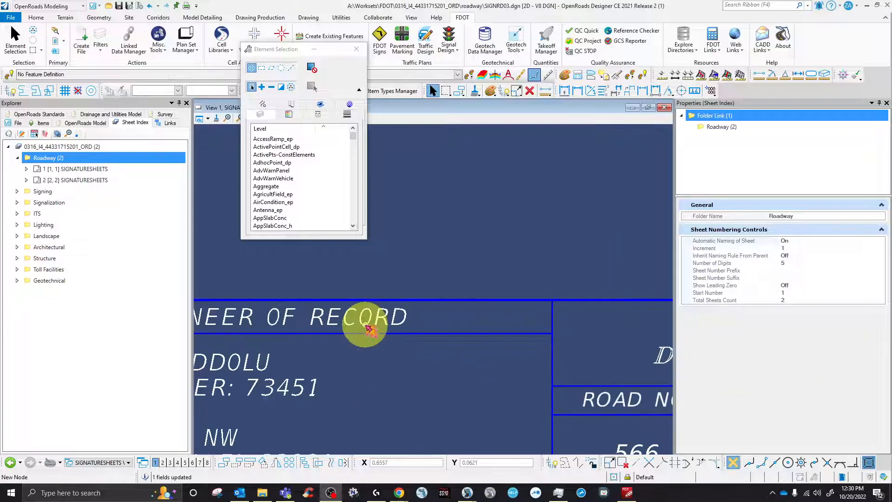
{"action": "scroll", "coordinate": [344, 358], "scroll_direction": "down", "scroll_amount": 5}
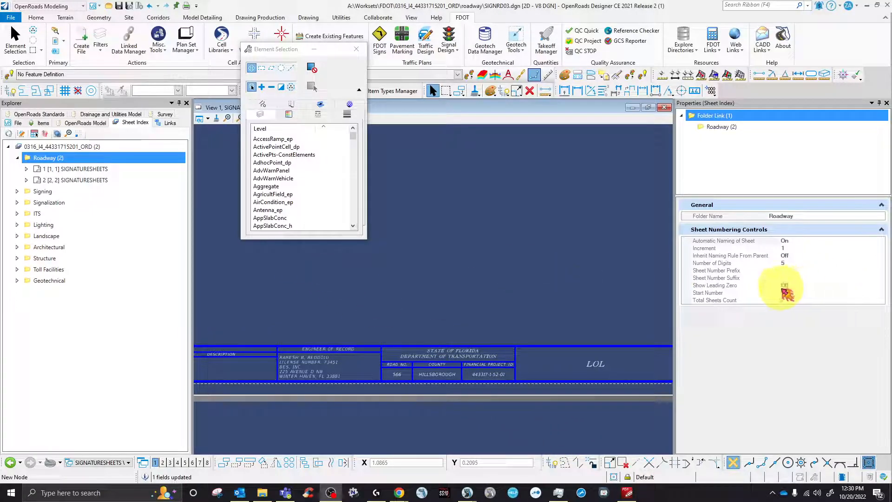
{"action": "scroll", "coordinate": [430, 315], "scroll_direction": "down", "scroll_amount": 3}
{"action": "scroll", "coordinate": [538, 311], "scroll_direction": "up", "scroll_amount": 3}
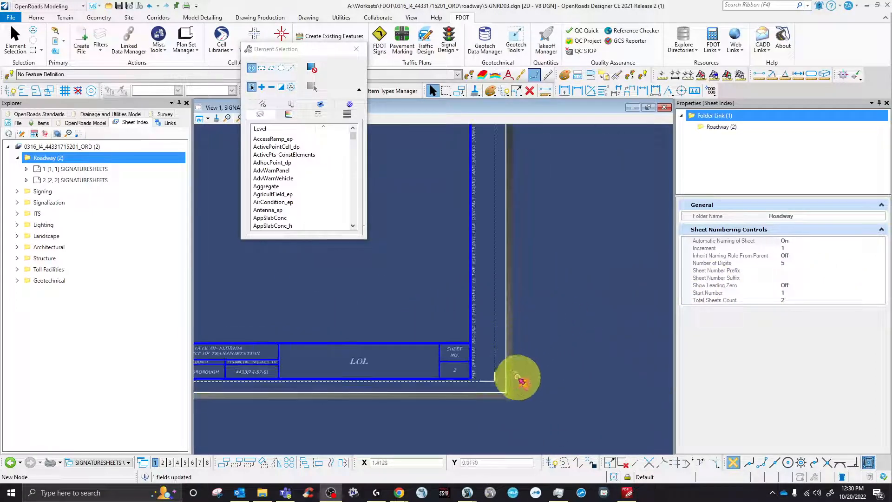